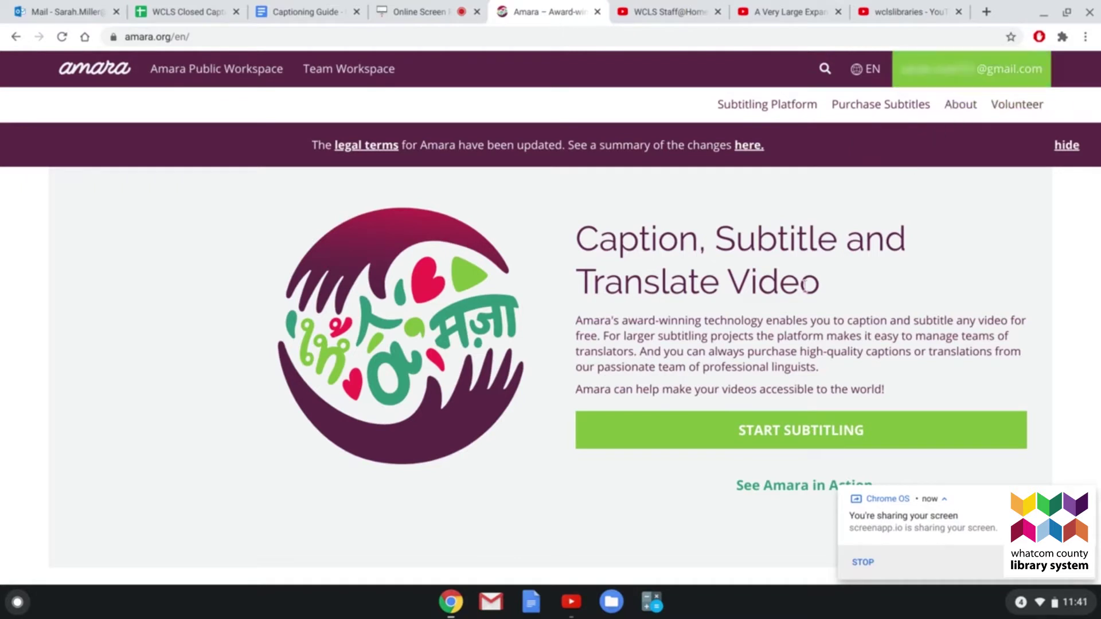
Begin subtitling in the free Amara Public workspace and open the form for adding a video.
scroll(777, 361, "down", 1)
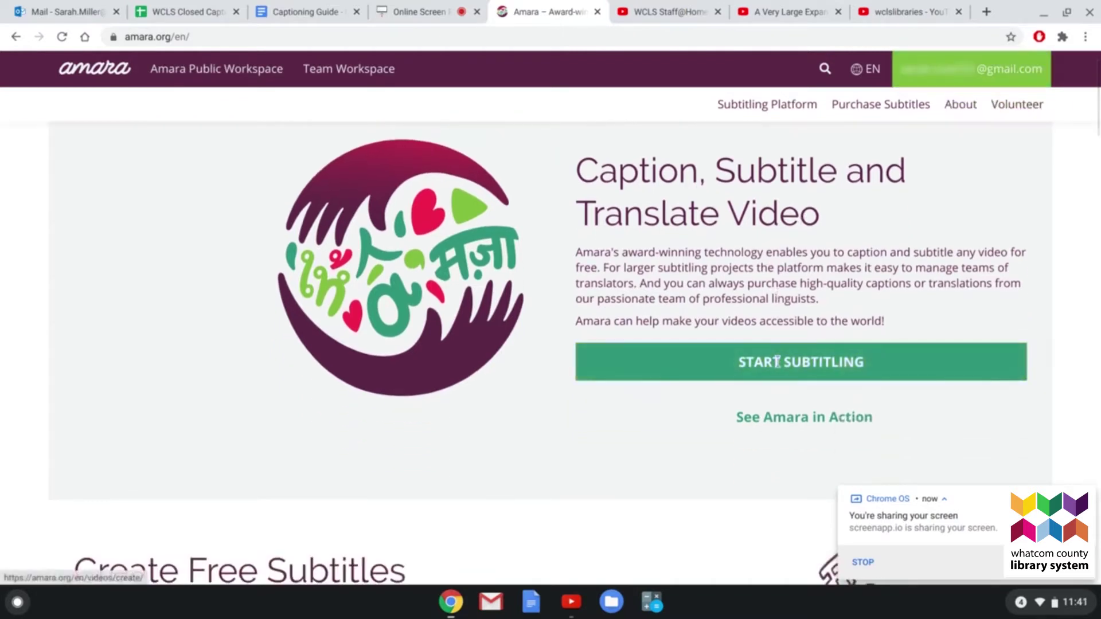
left_click(797, 364)
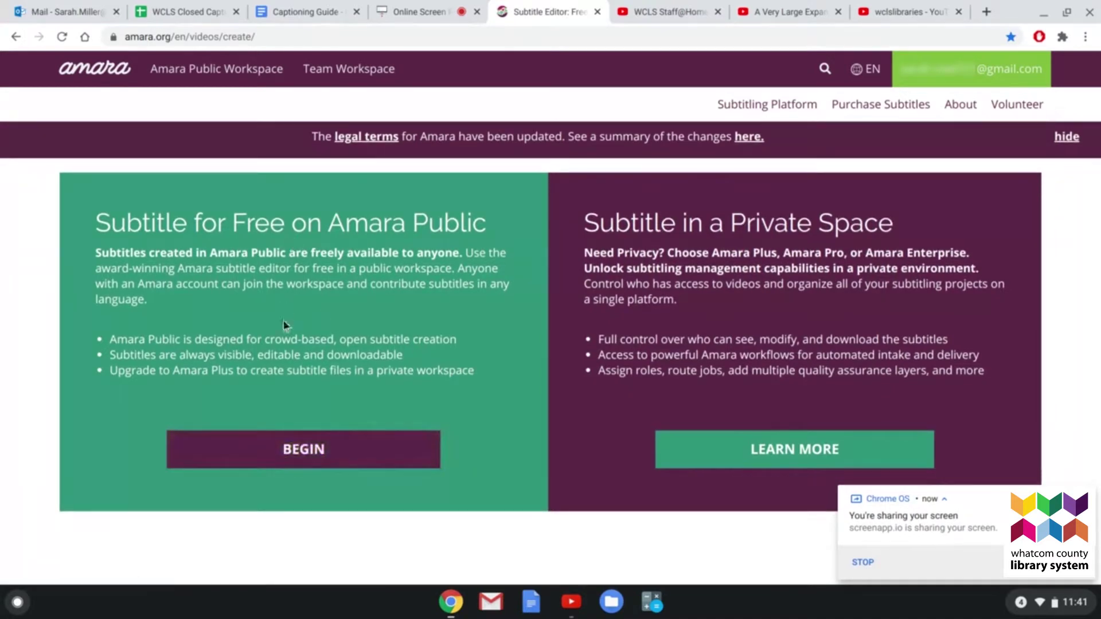
left_click(311, 453)
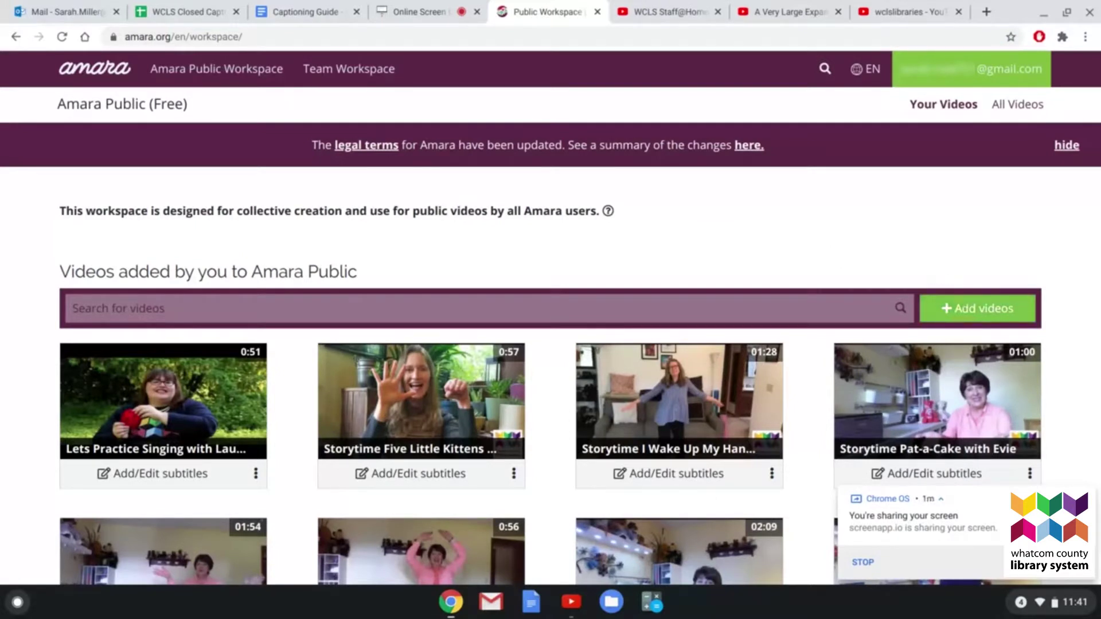
left_click(964, 310)
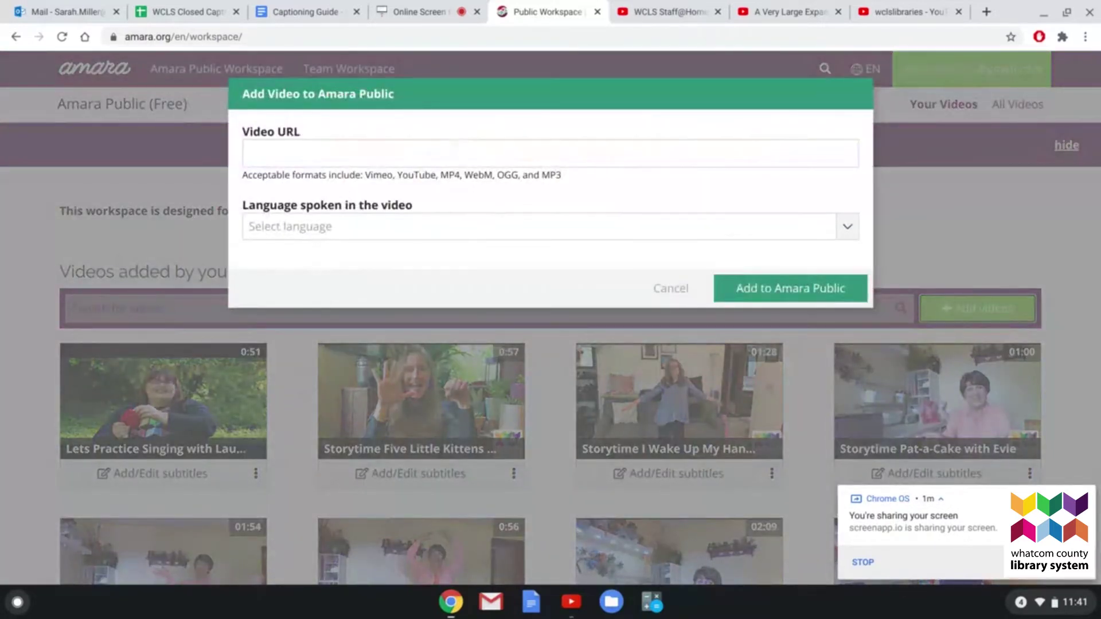
left_click(642, 13)
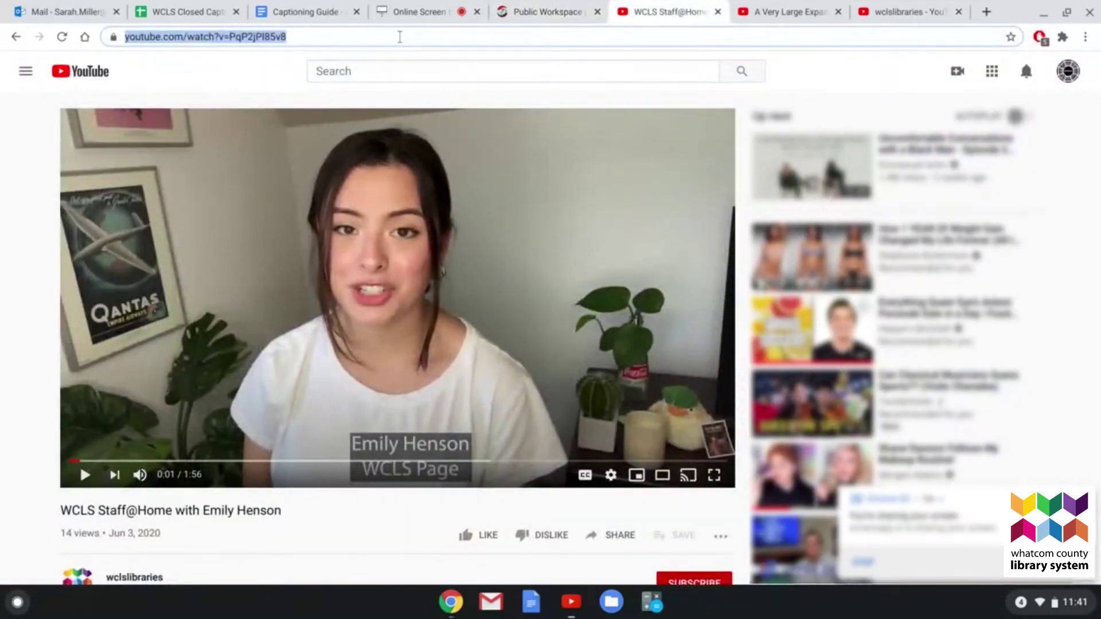
left_click(400, 37)
key("ctrl+a")
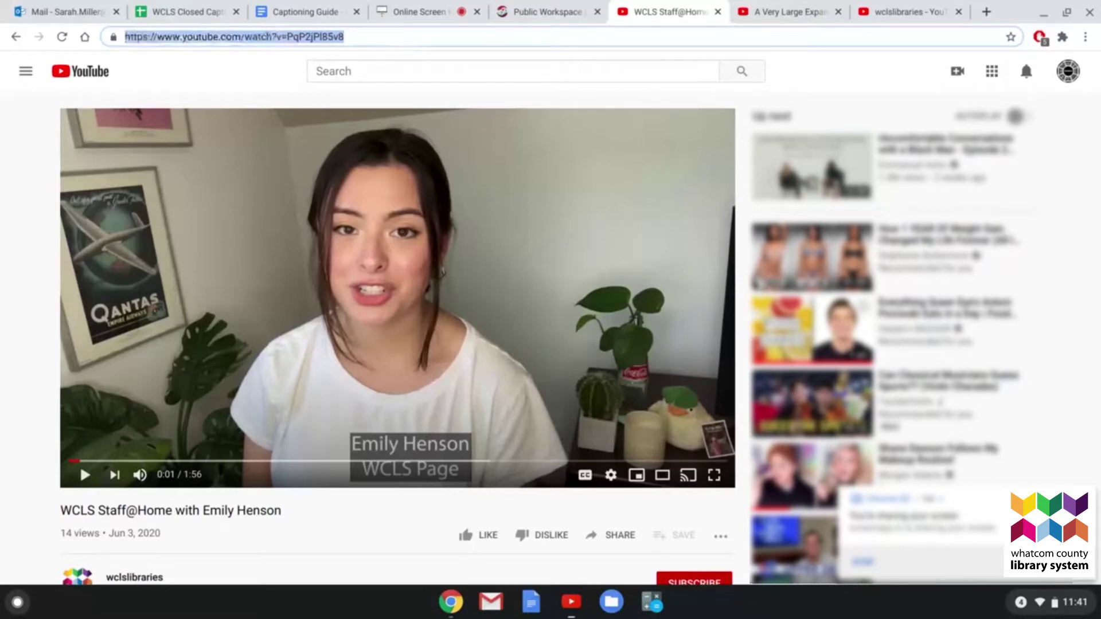
left_click(548, 11)
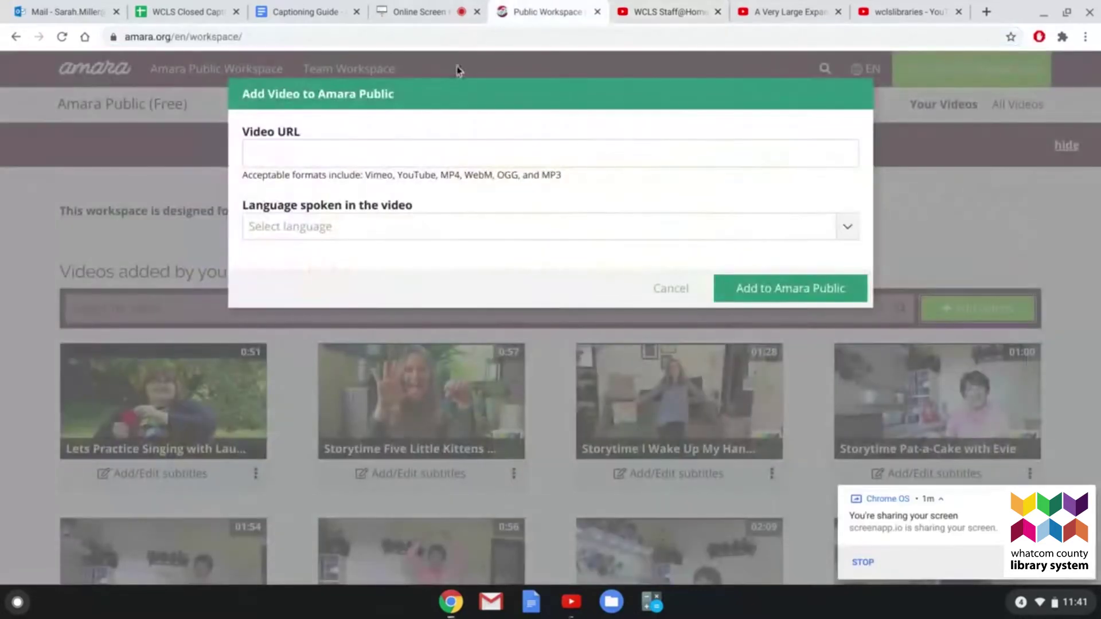
left_click(426, 143)
type("https://www.youtube.com/watch?v=PqP2jPl85v8")
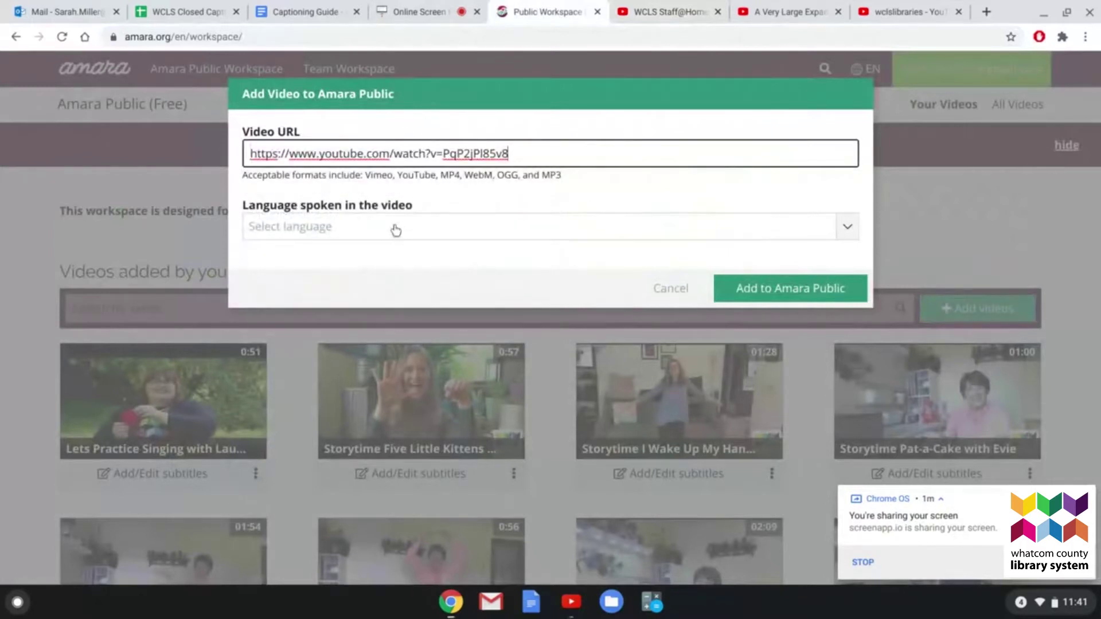
Set the language spoken in the video to English [en] and add the video to Amara Public.
left_click(396, 230)
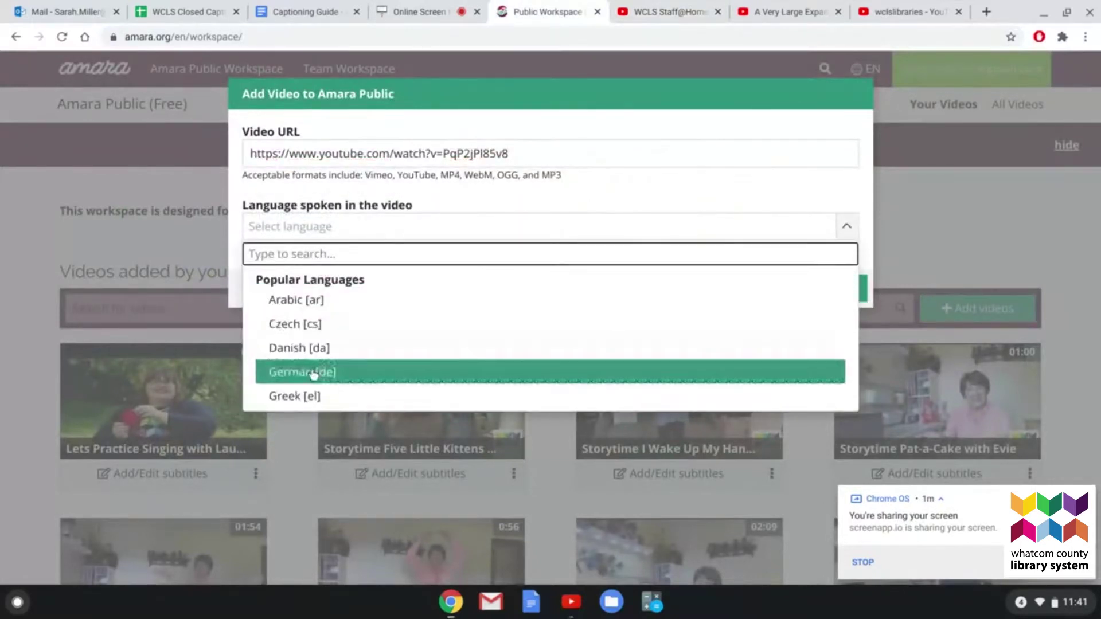
type("eng")
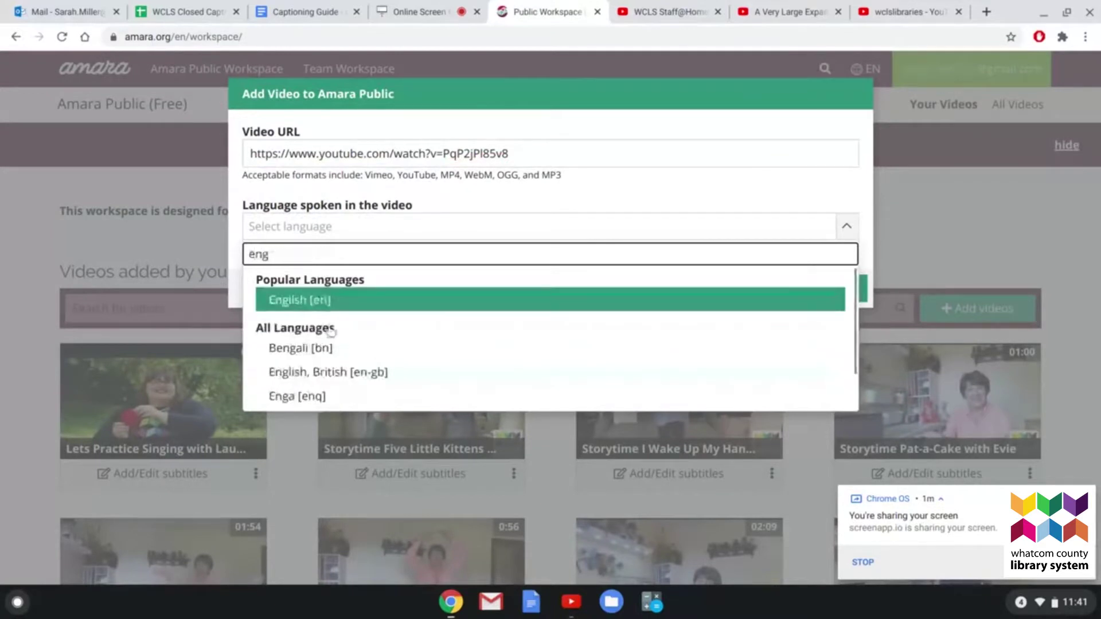
left_click(353, 299)
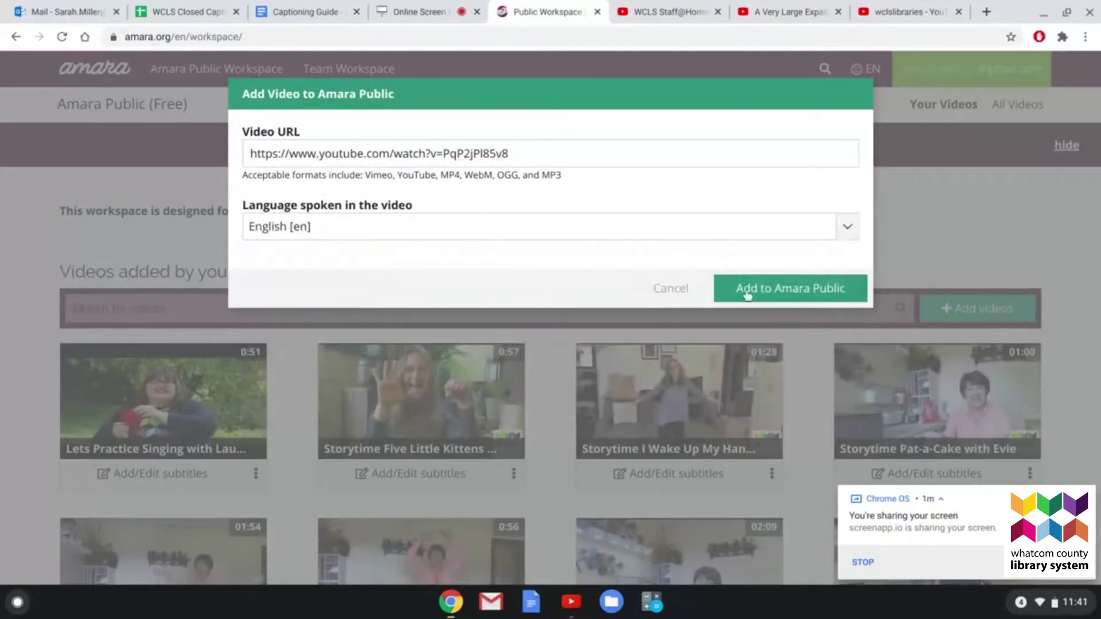
left_click(768, 293)
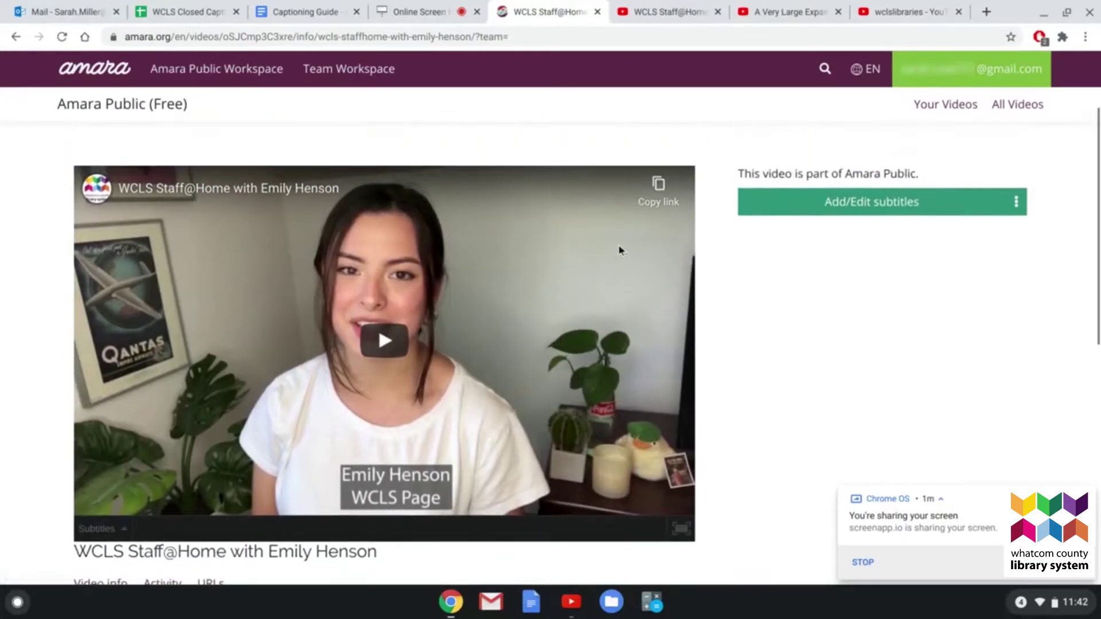
Add new English [en] subtitles to the WCLS Staff@Home video.
left_click(867, 206)
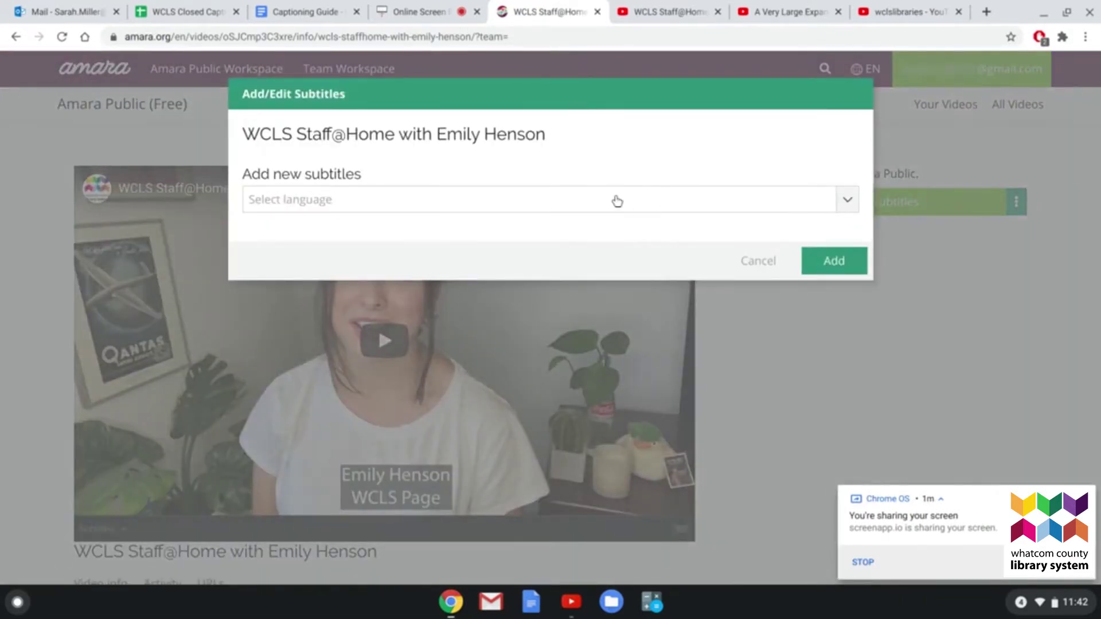
left_click(535, 209)
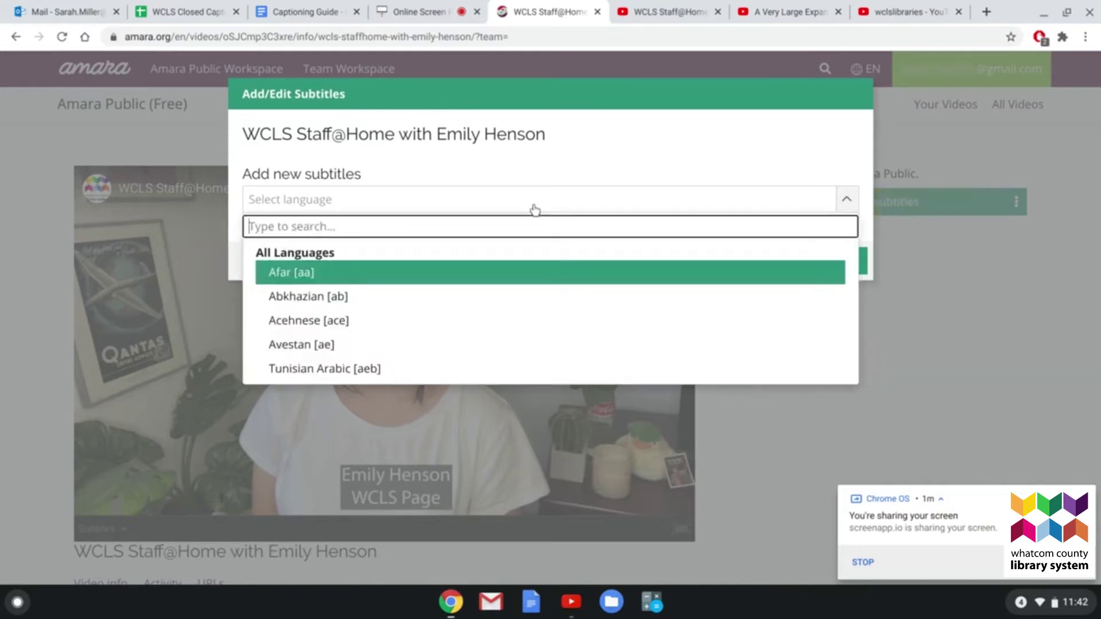
type("eng")
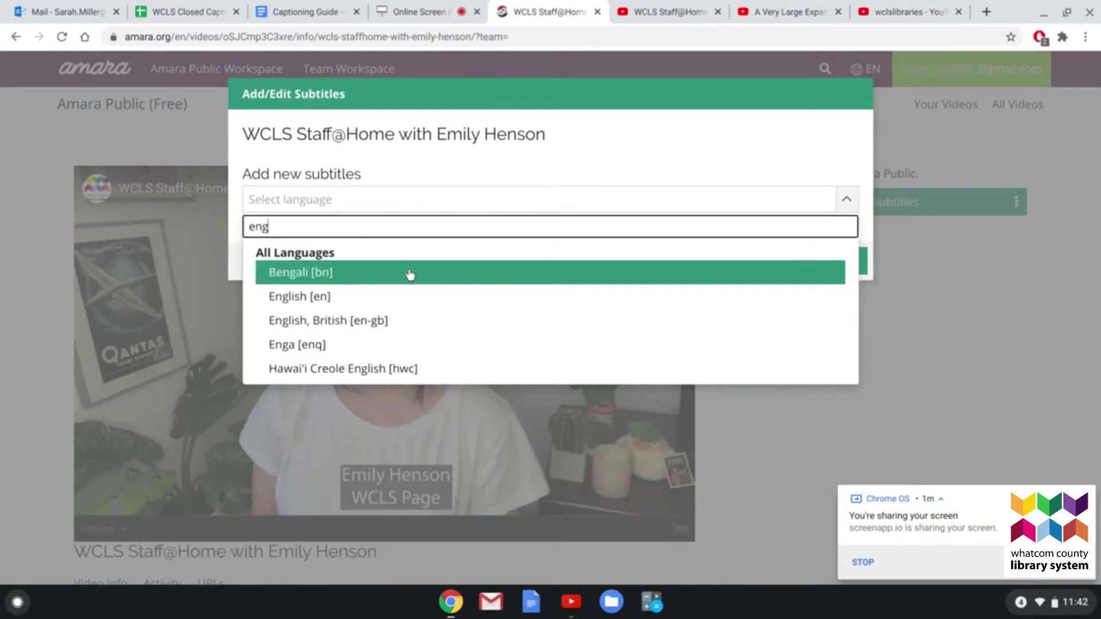
left_click(397, 305)
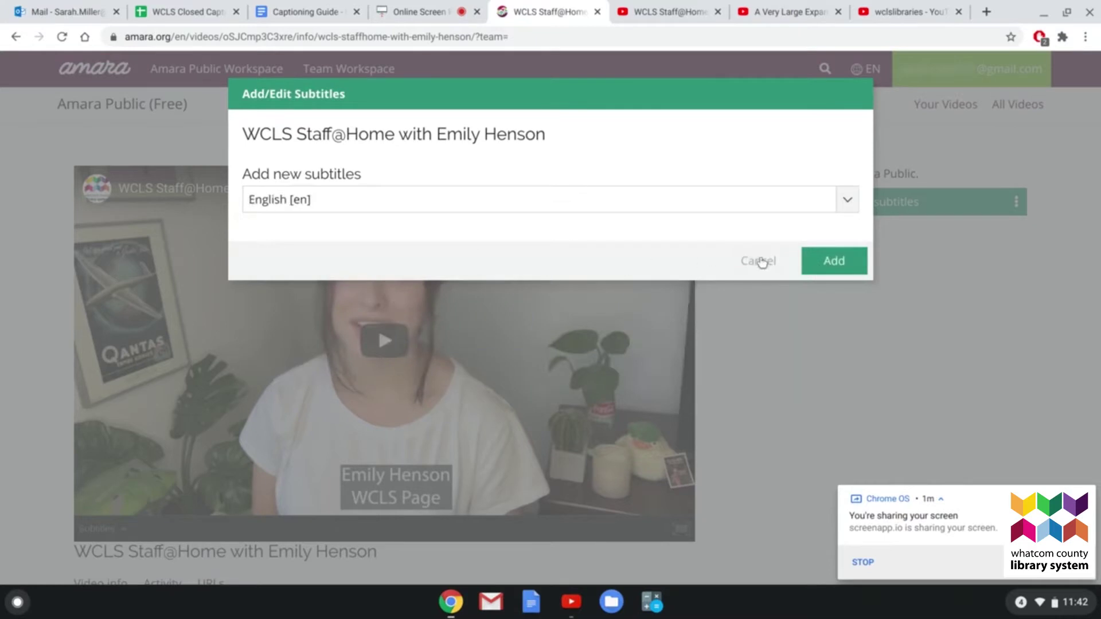
left_click(829, 265)
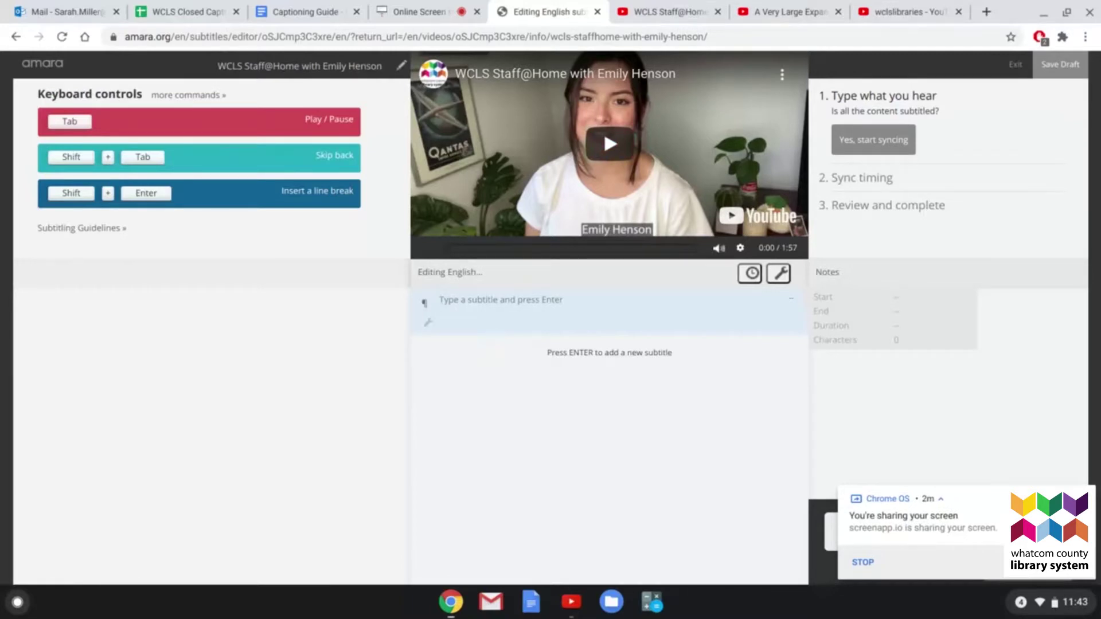
Listen to the first four seconds of the video twice, raising the volume before the replay from the start.
key("Tab")
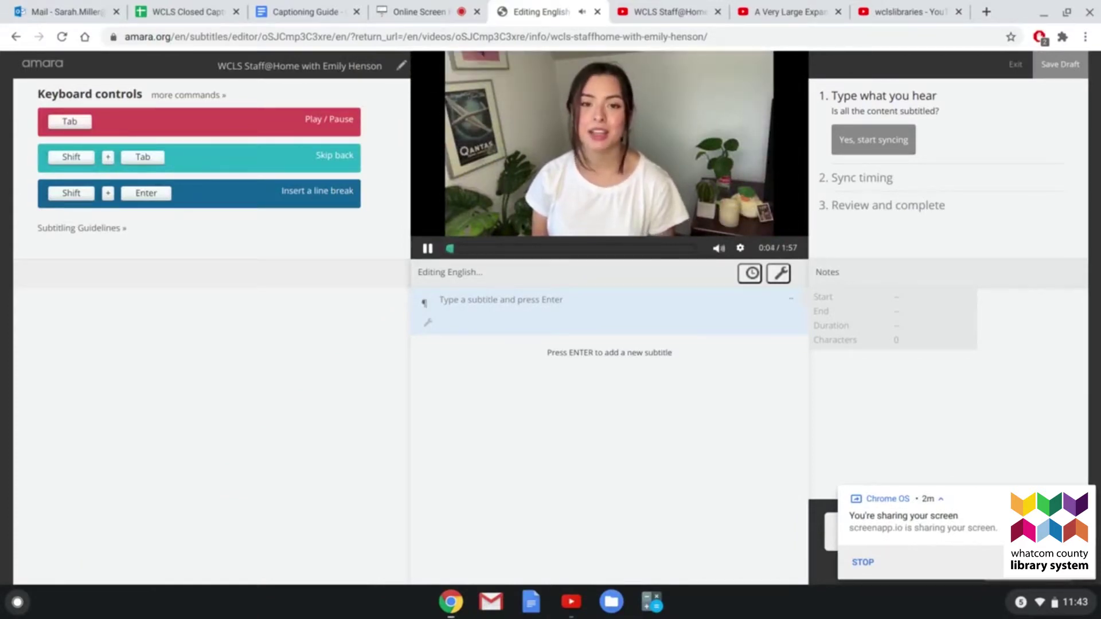
key("Tab")
key("XF86AudioRaiseVolume")
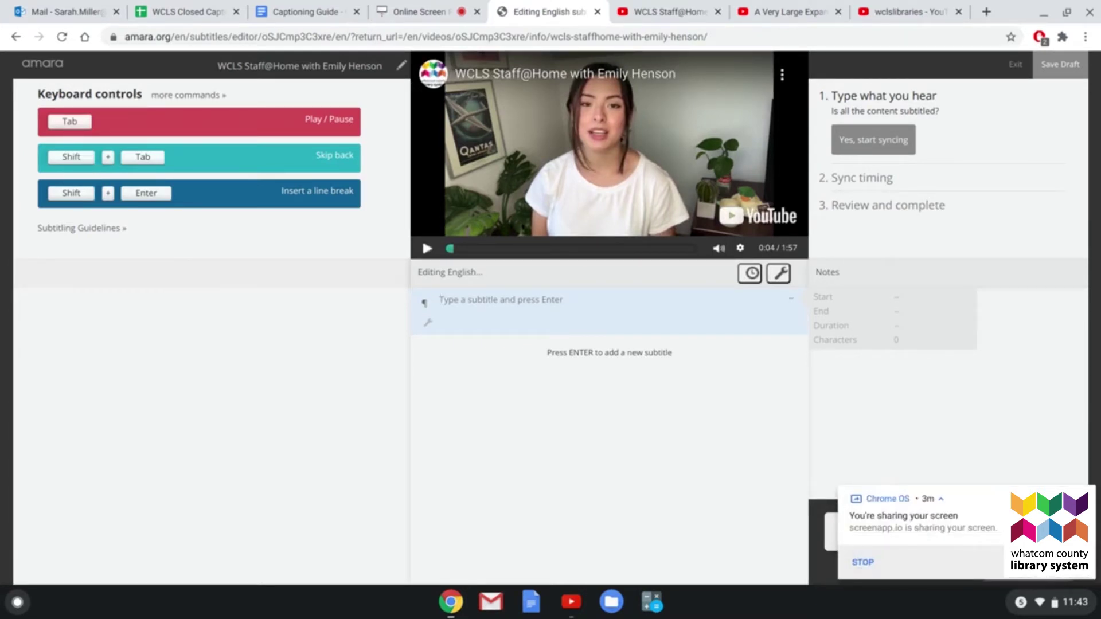
key("shift+Tab")
key("shift+Tab")
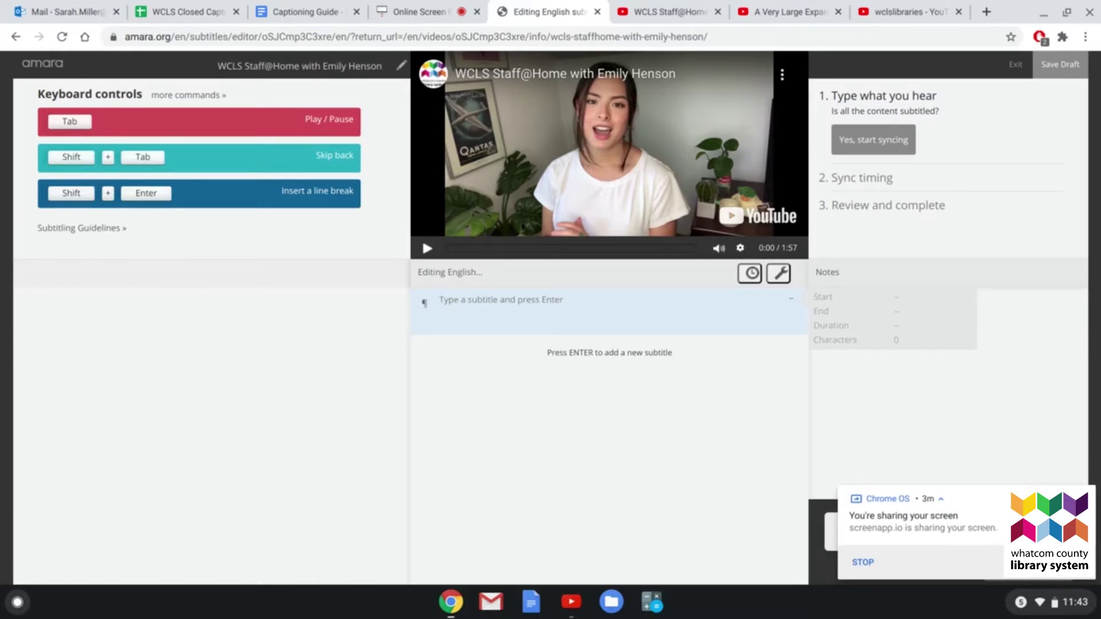
key("Tab")
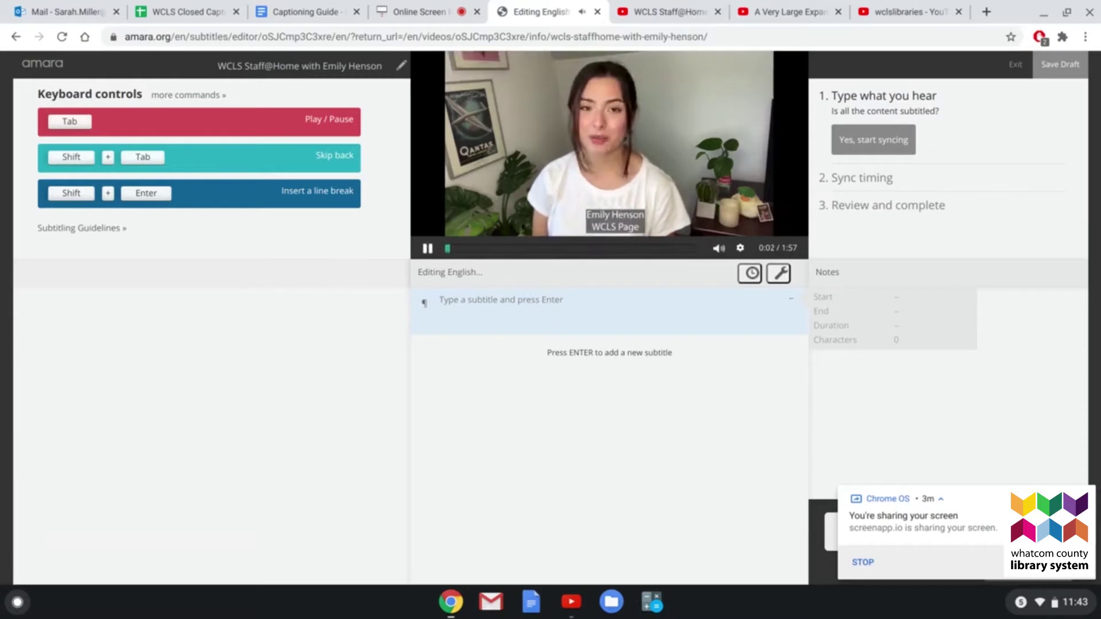
key("Tab")
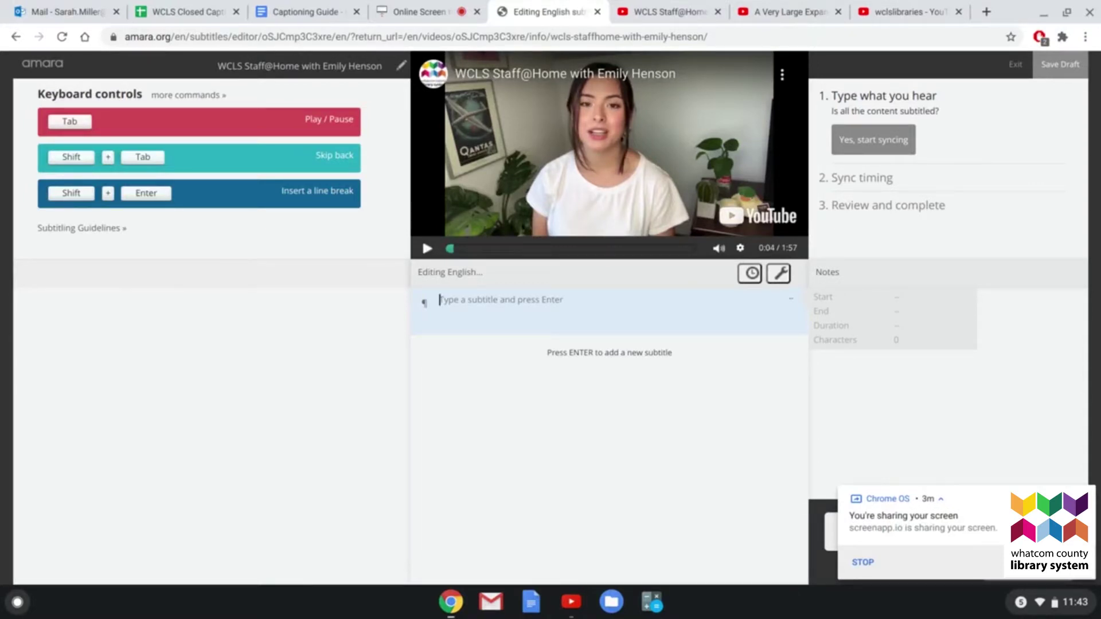
Replay the opening and start the first subtitle with "- Hi, my name is" followed by the speaker's first name.
type("-")
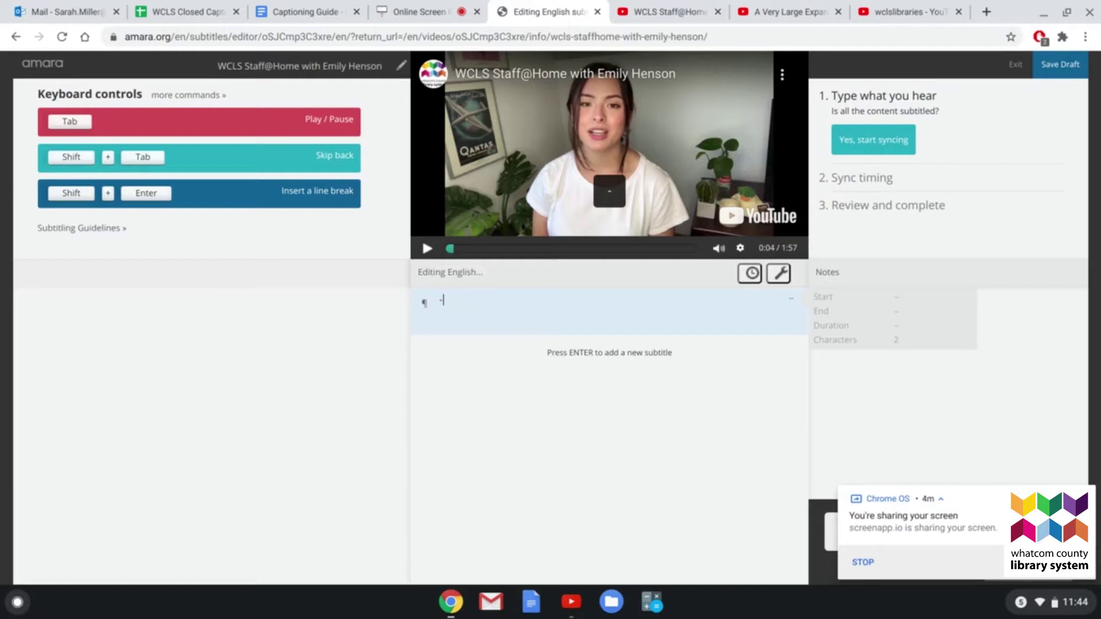
key("shift+Tab")
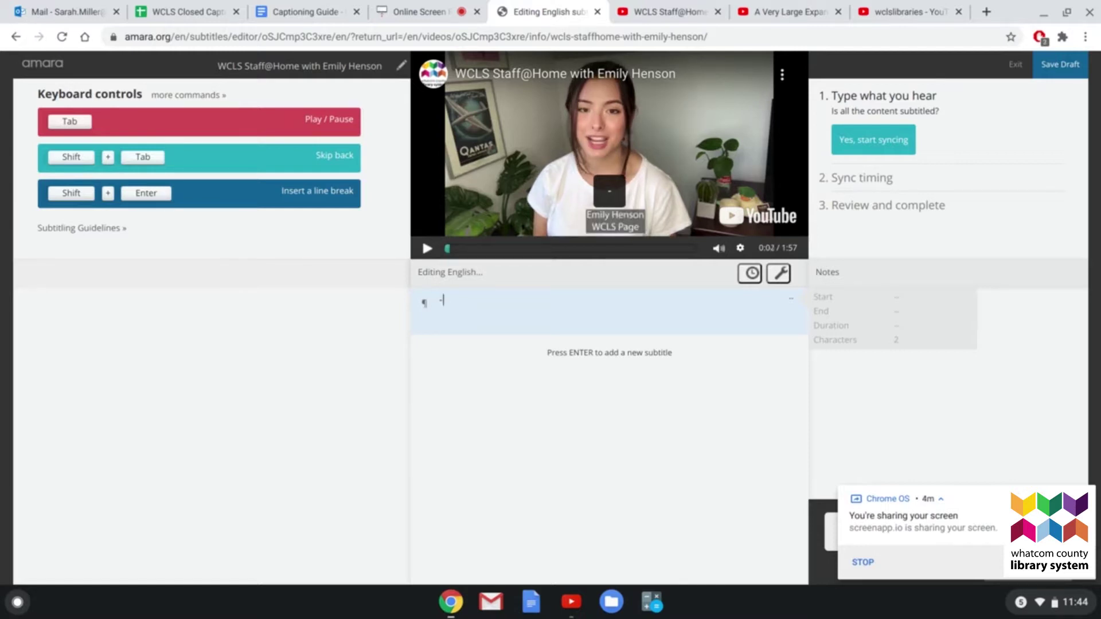
key("Tab")
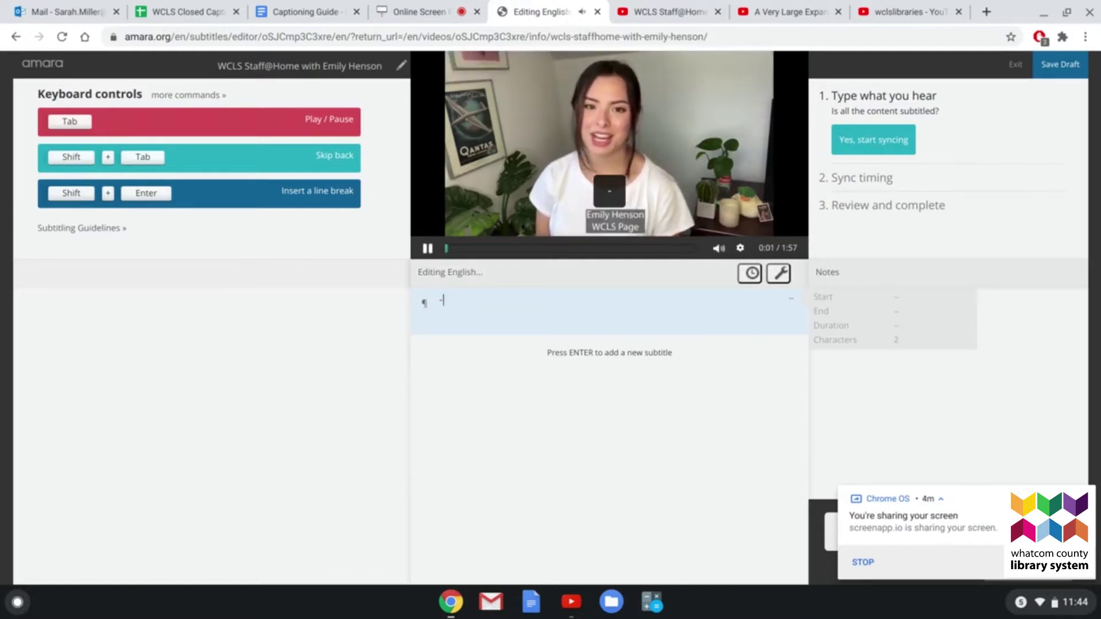
type("H")
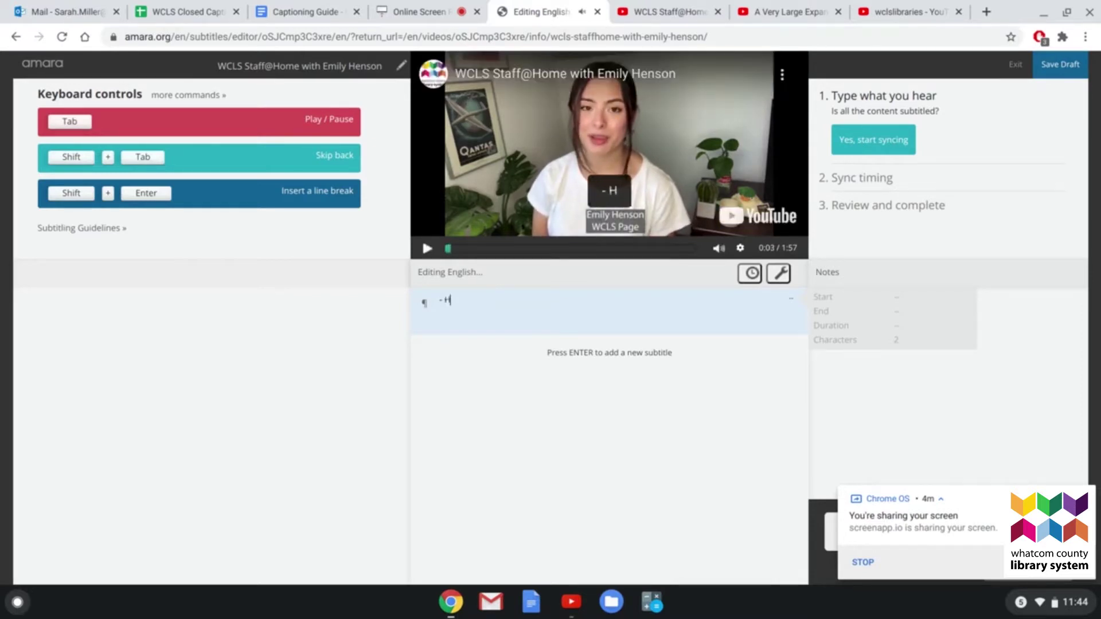
type("i, my name is Emily")
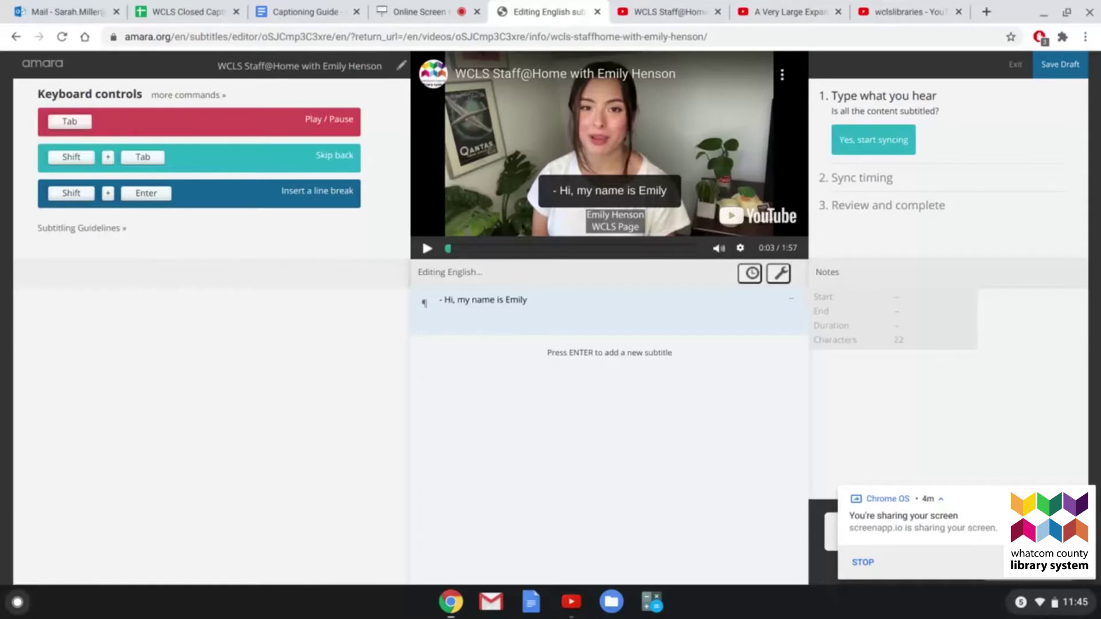
Skip back to hear the opening again and extend the first subtitle with "and I'm a".
key("shift+Tab")
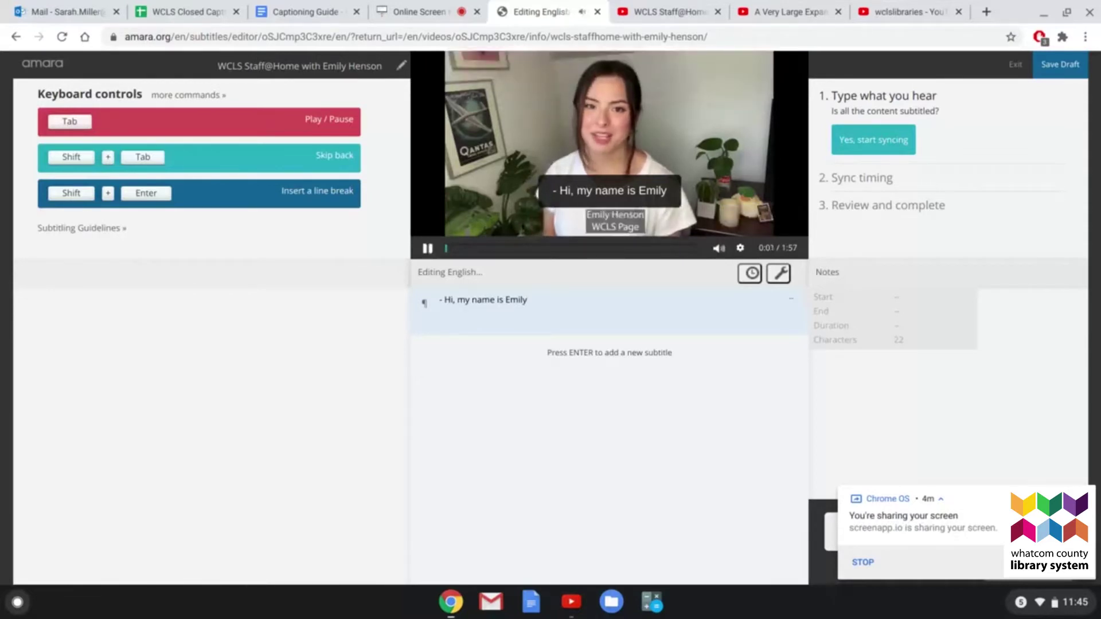
type("a")
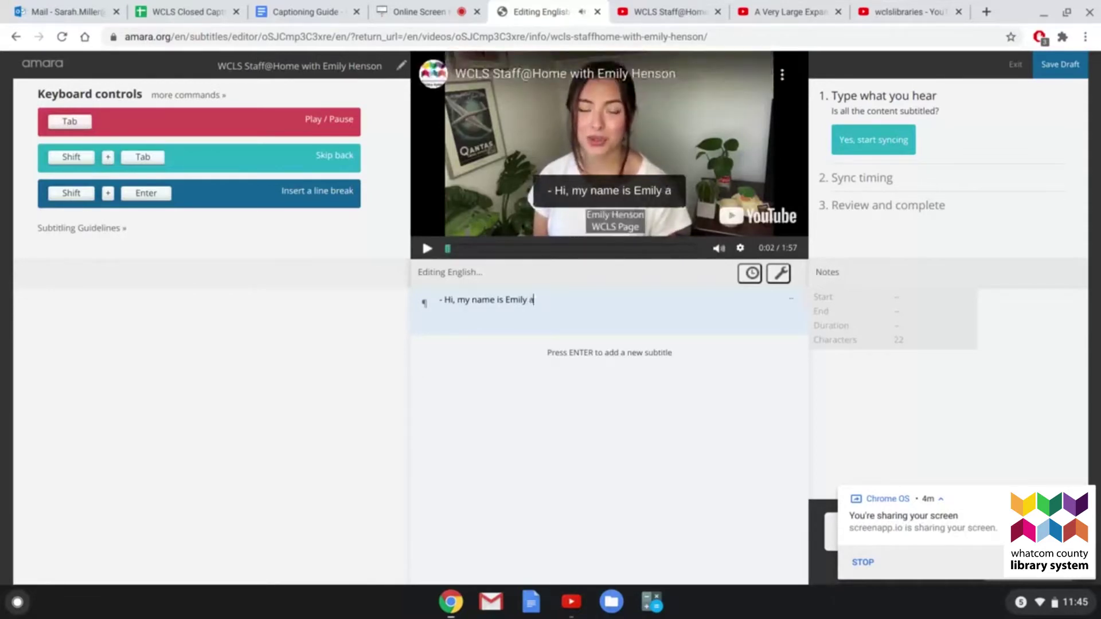
type("nd")
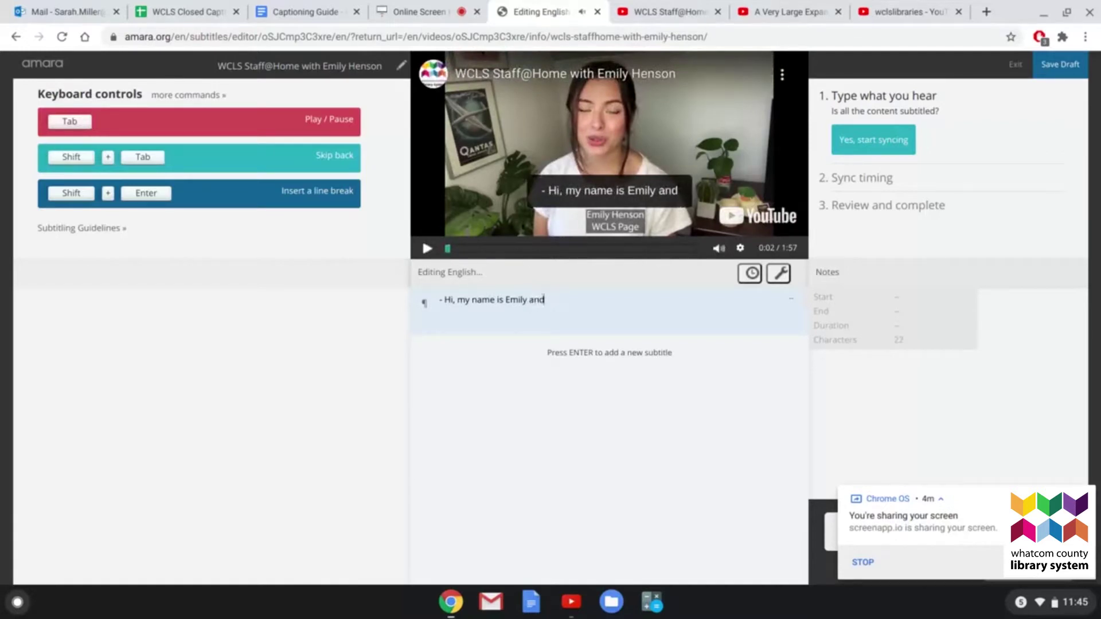
type(" I'm a")
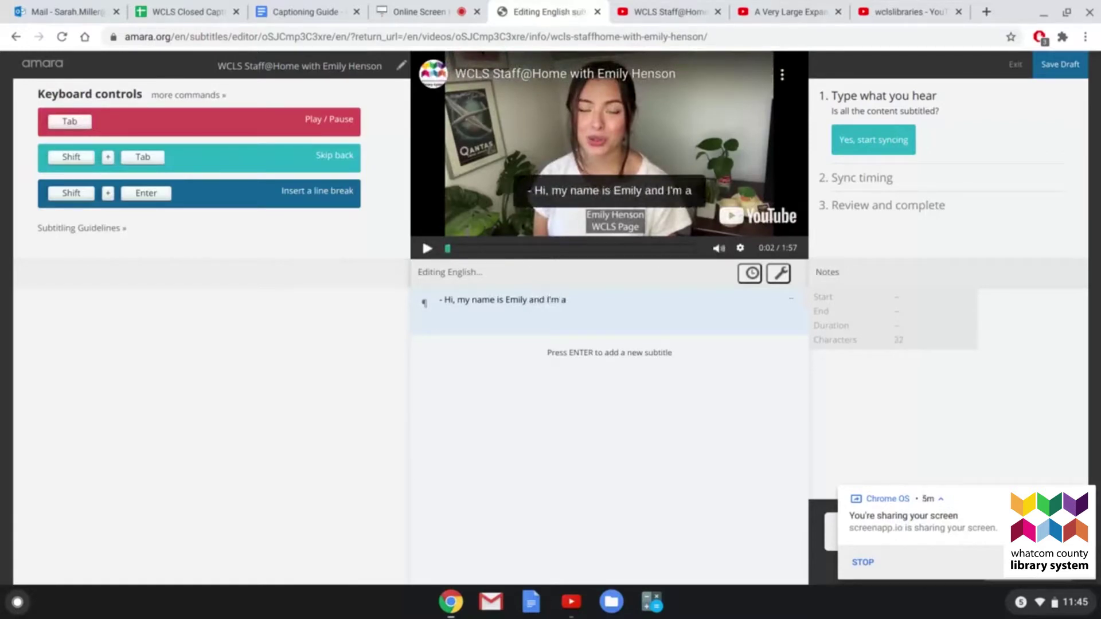
Add a second subtitle reading "Page with the Whatcom".
key("Return")
type("Page wit")
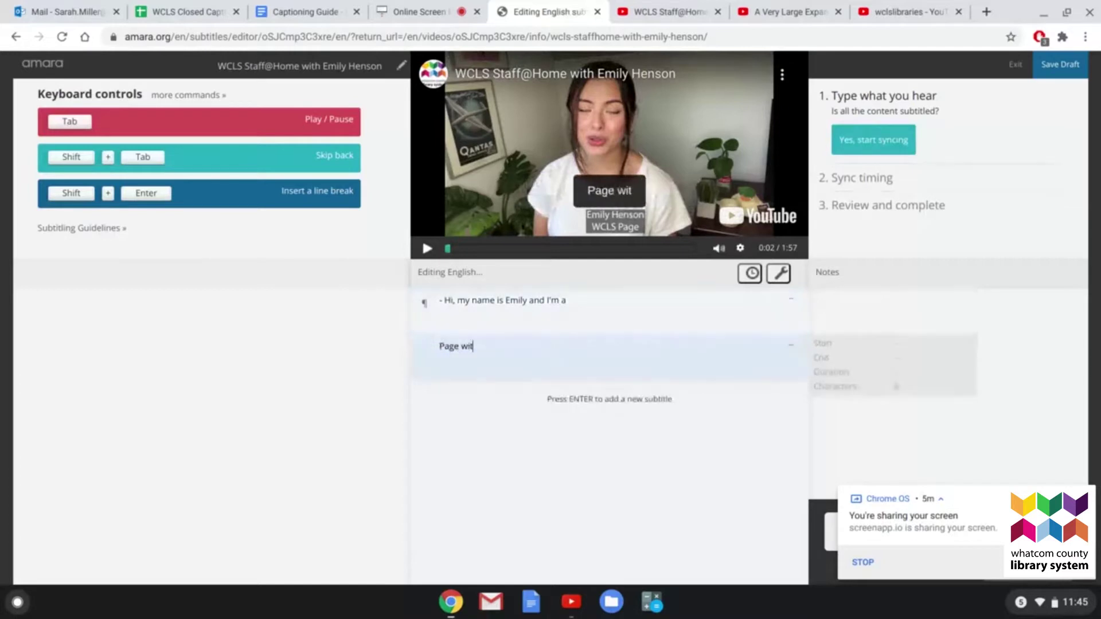
type("h the Whatcom Co")
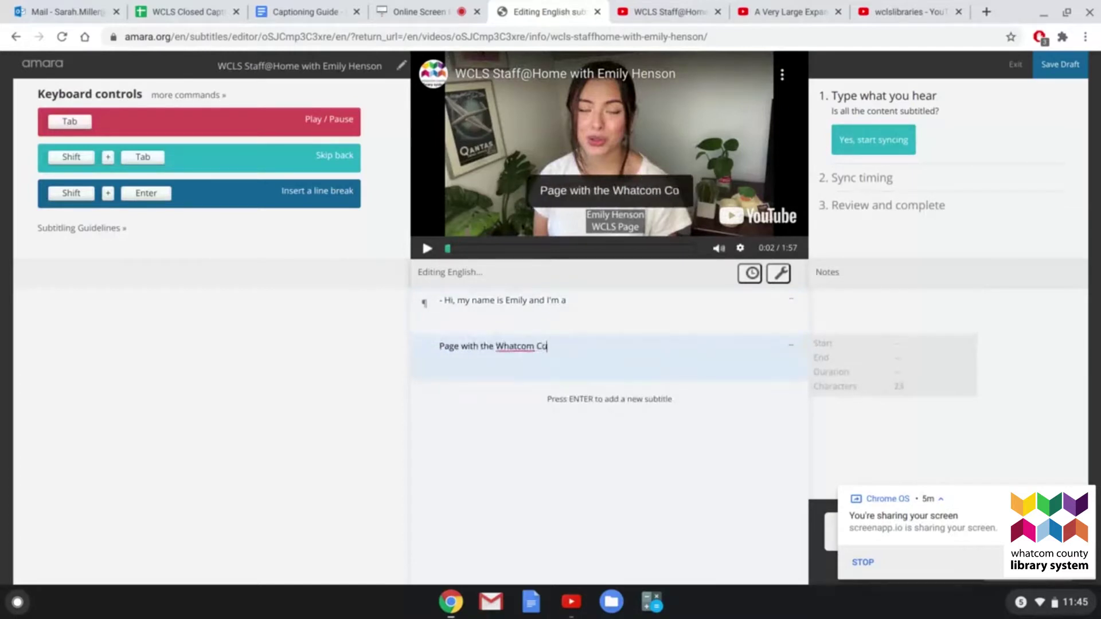
type("unty")
key("BackSpace")
key("BackSpace")
key("BackSpace")
key("BackSpace")
key("BackSpace")
key("BackSpace")
key("BackSpace")
key("BackSpace")
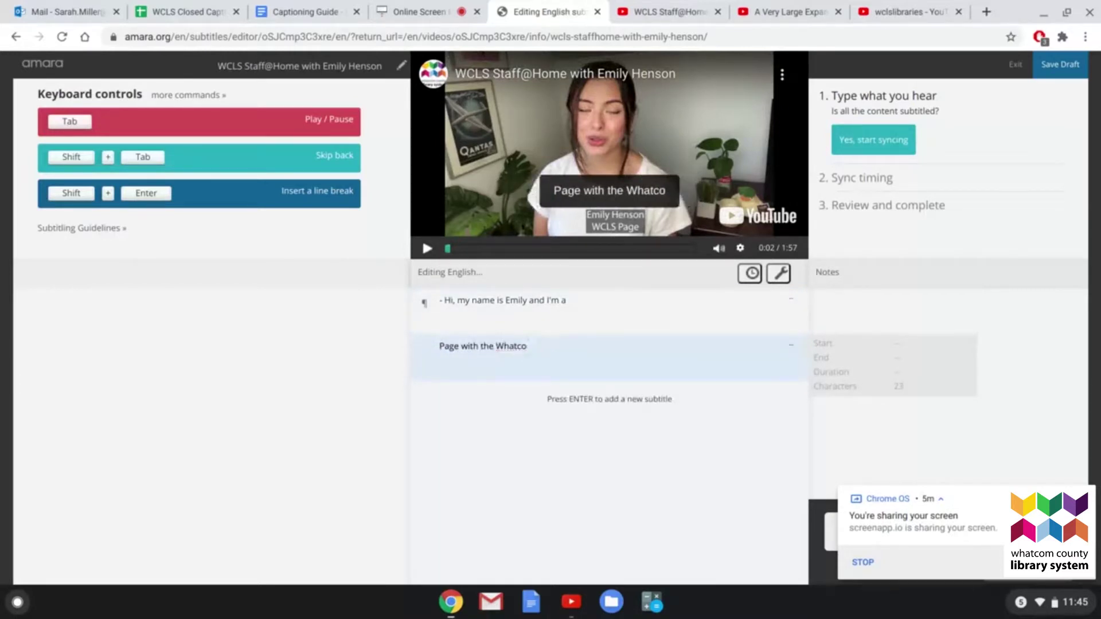
type("m")
Add a third subtitle reading "County Library System." and review the three subtitles one by one.
key("Return")
type("County L")
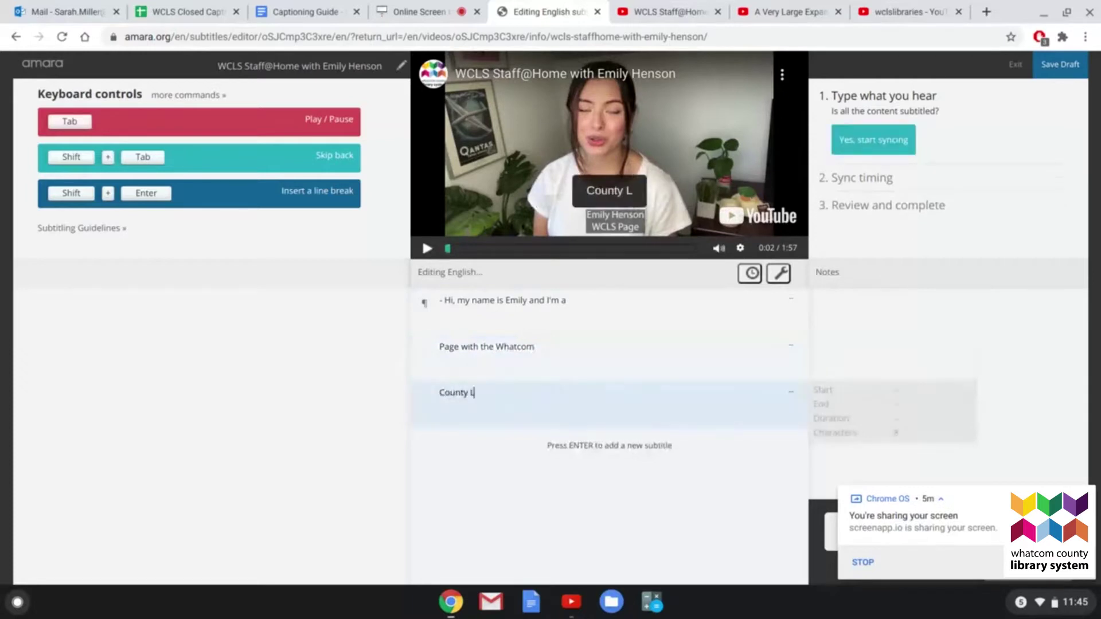
type("ibrary System")
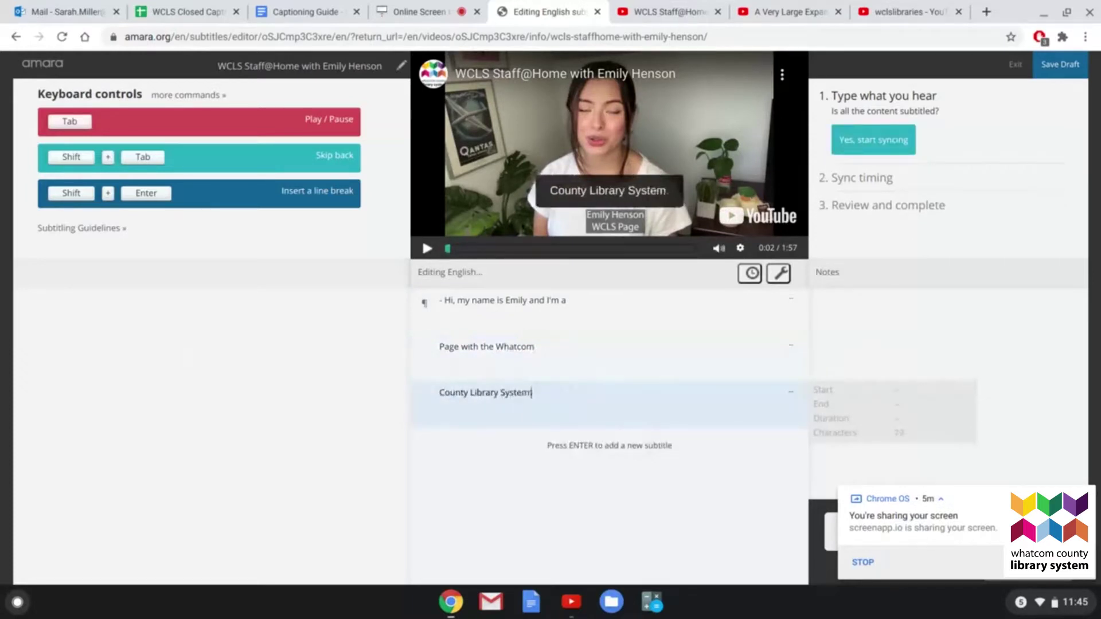
type(".")
left_click(520, 305)
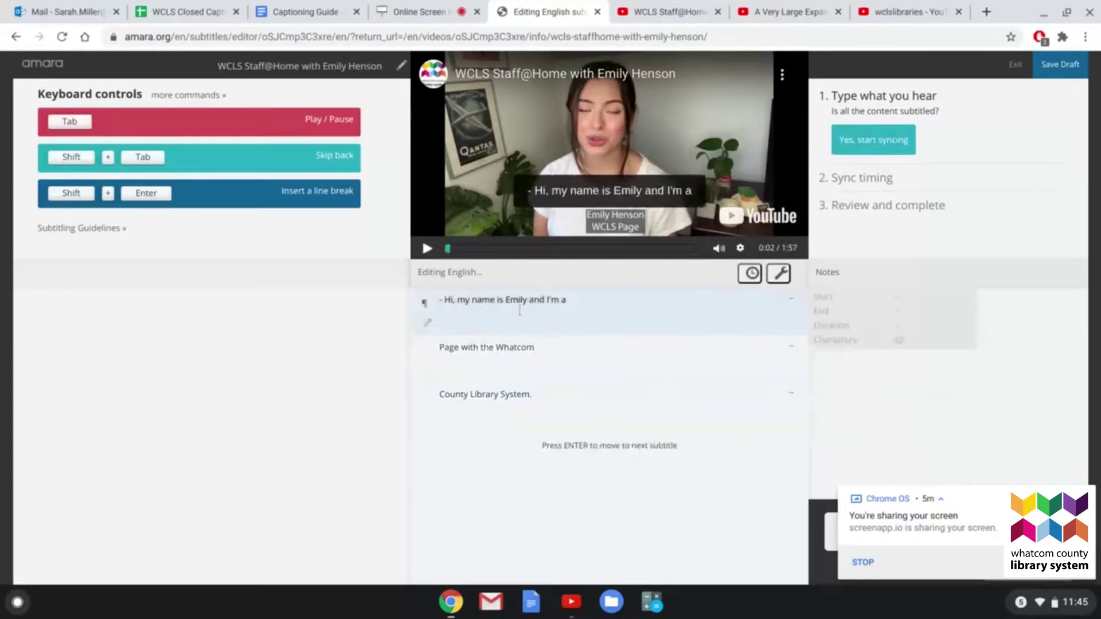
left_click(556, 339)
left_click(552, 394)
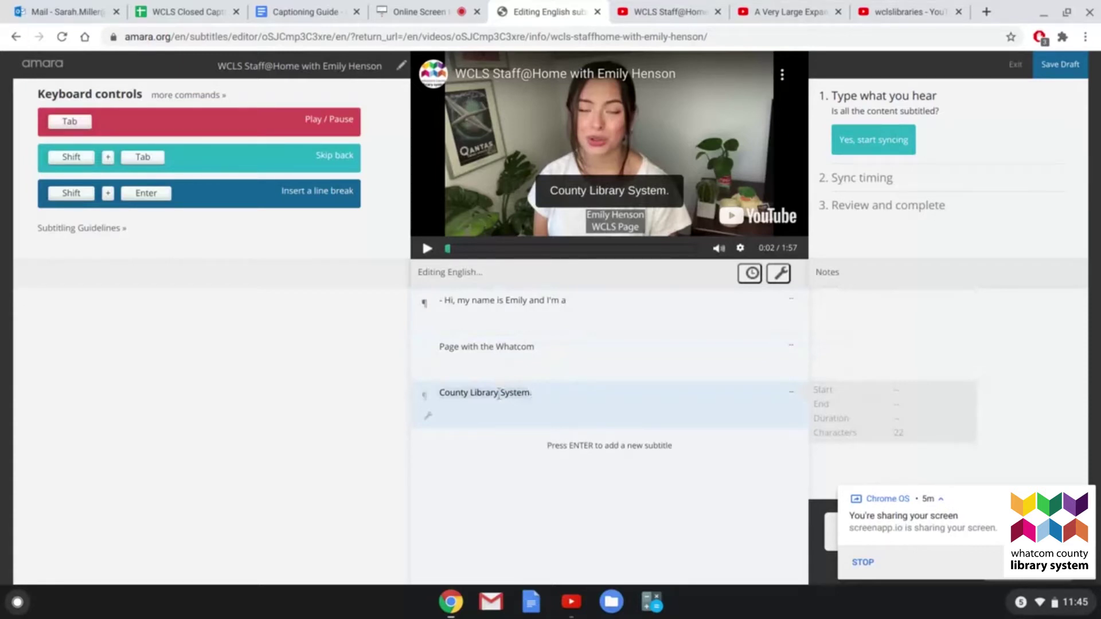
Clear the text of the third and second subtitles.
key("ctrl+a")
key("BackSpace")
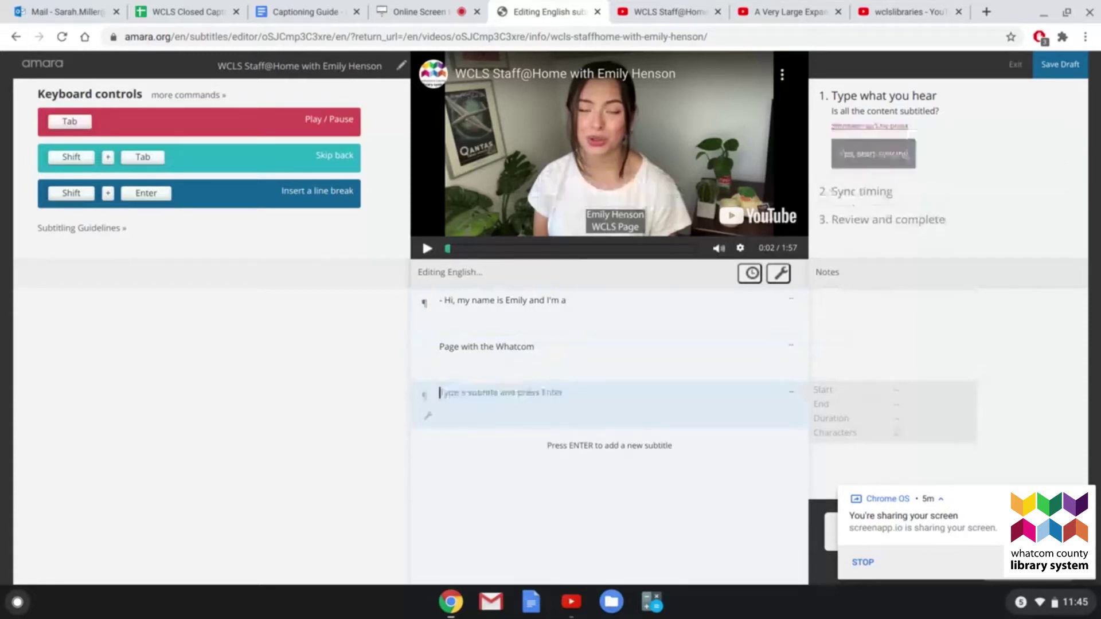
left_click(517, 343)
key("ctrl+a")
key("BackSpace")
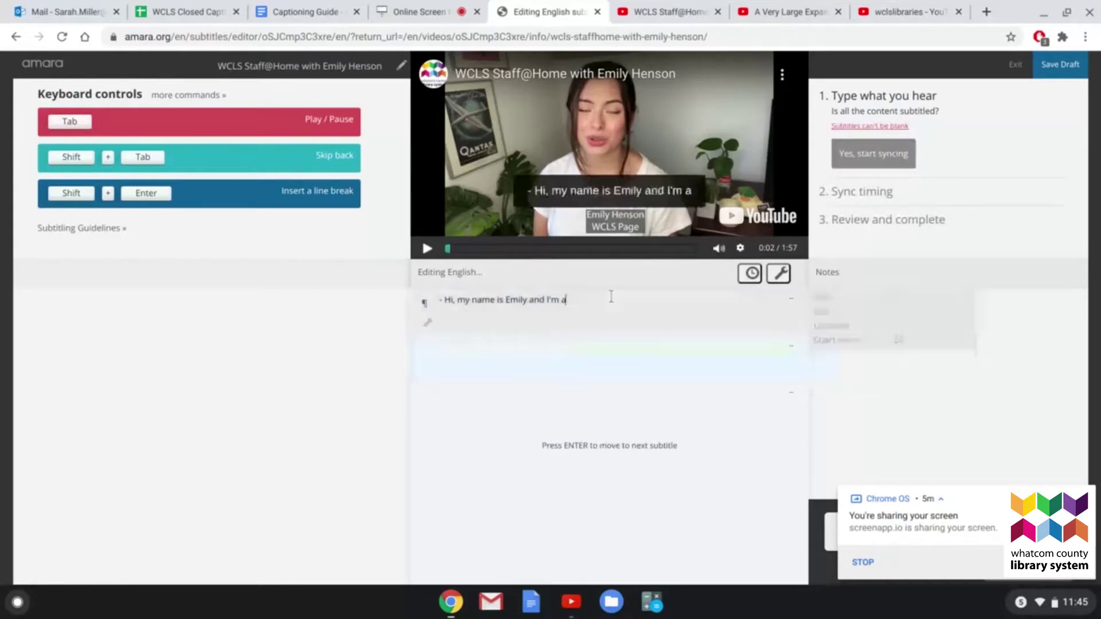
Remove "and I'm a" from the end of the first subtitle.
key("BackSpace")
key("BackSpace")
key("BackSpace")
key("BackSpace")
key("BackSpace")
key("BackSpace")
key("BackSpace")
key("BackSpace")
key("BackSpace")
key("BackSpace")
key("BackSpace")
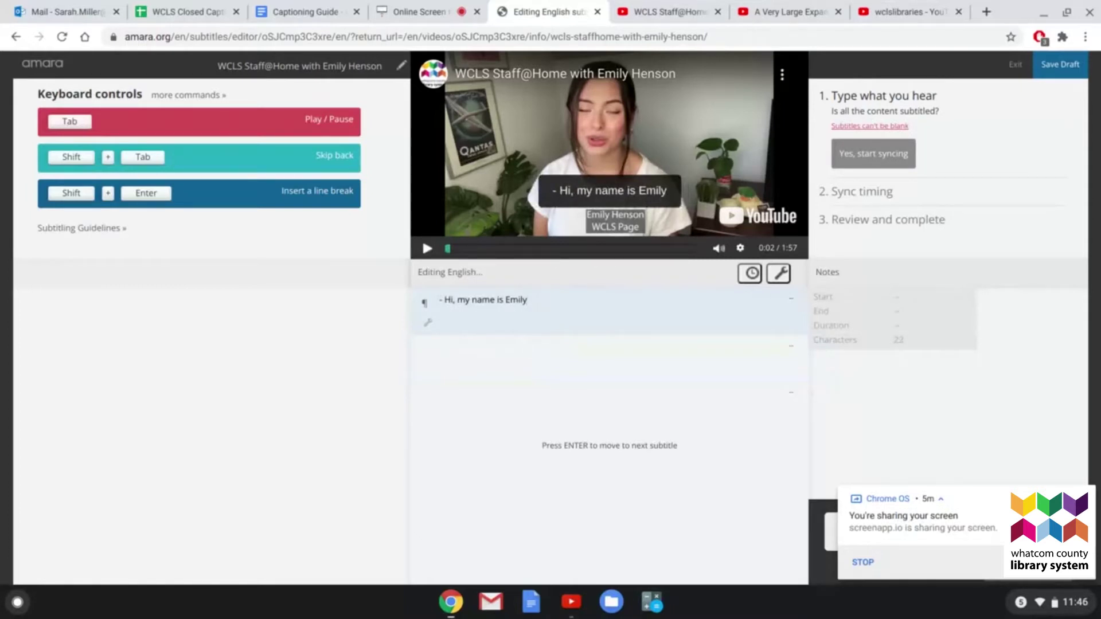
Fill the second subtitle with "and I'm a Page with the Whatcom County Library System.".
key("Return")
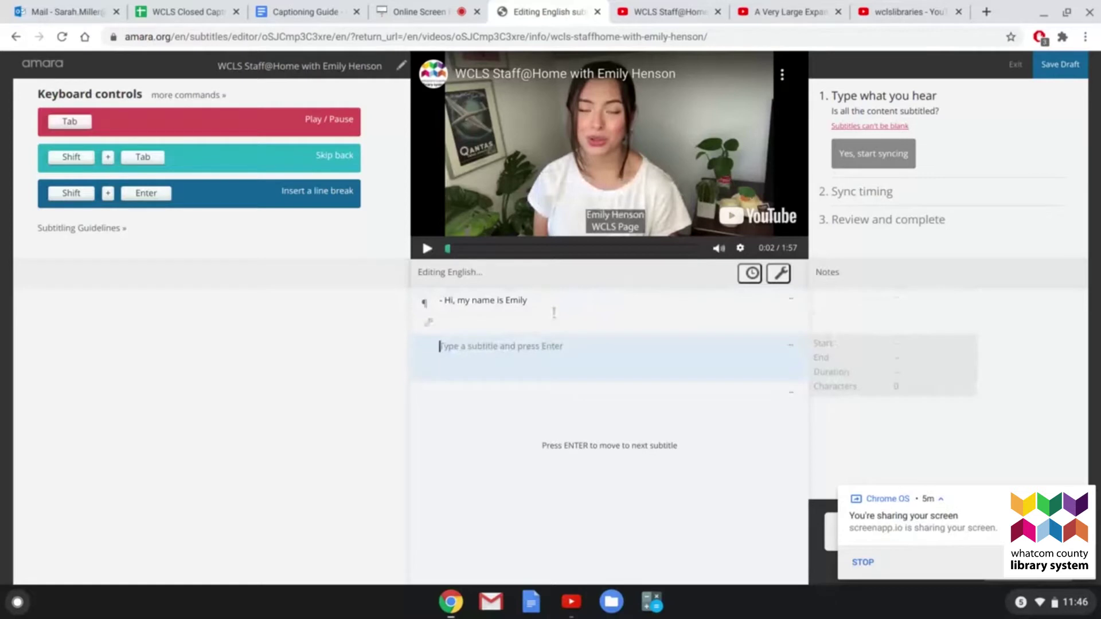
type("and I'm a Page")
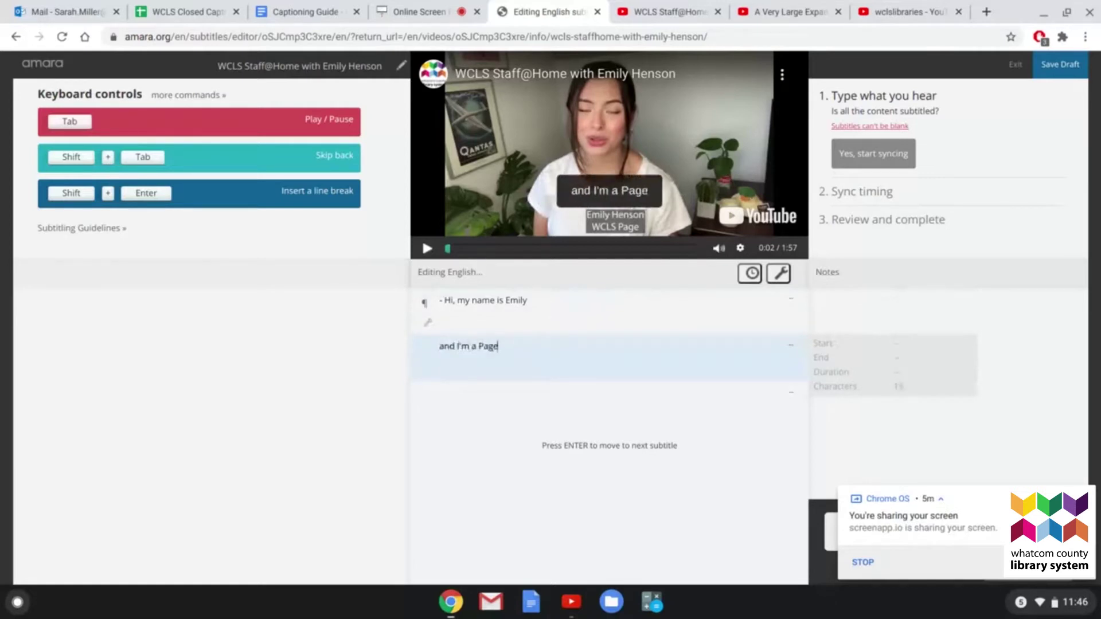
type(" with the Wha")
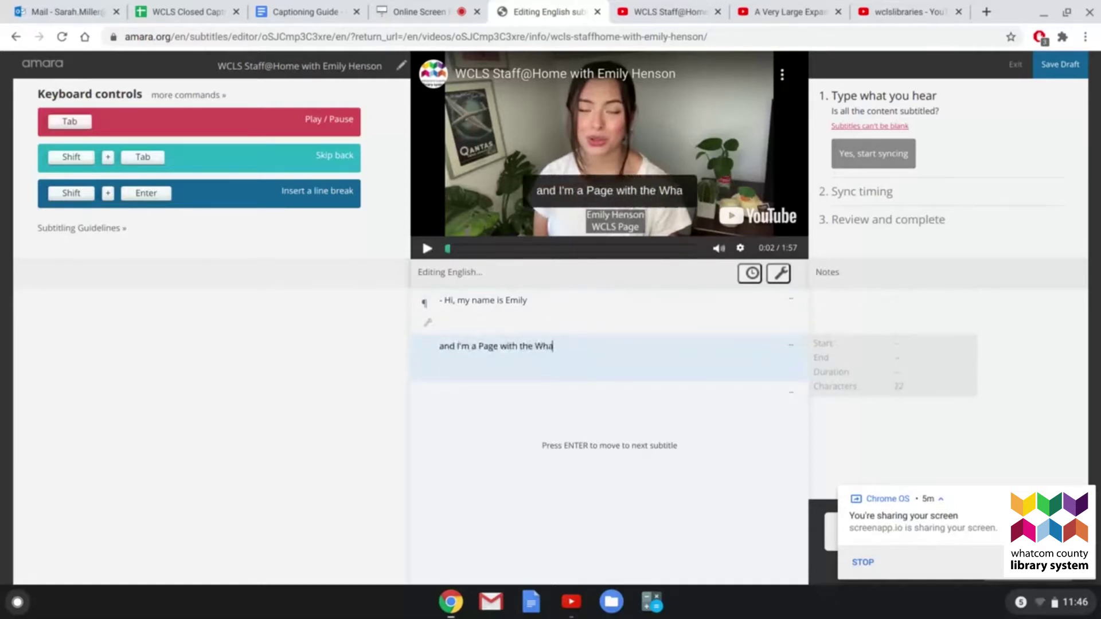
type("tcom County Lib")
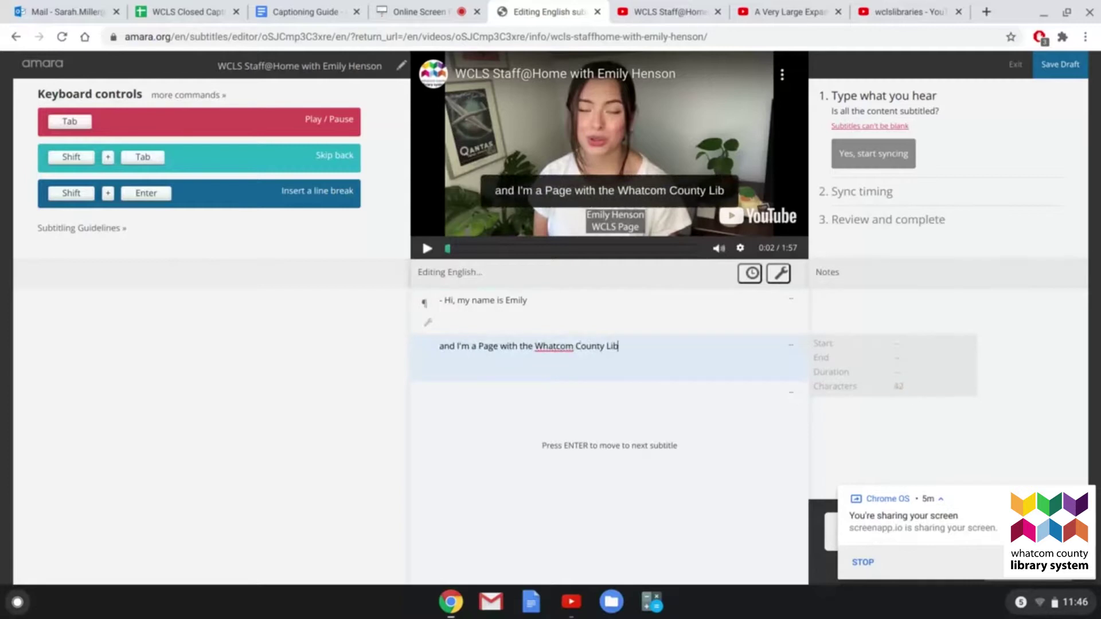
type("rary System")
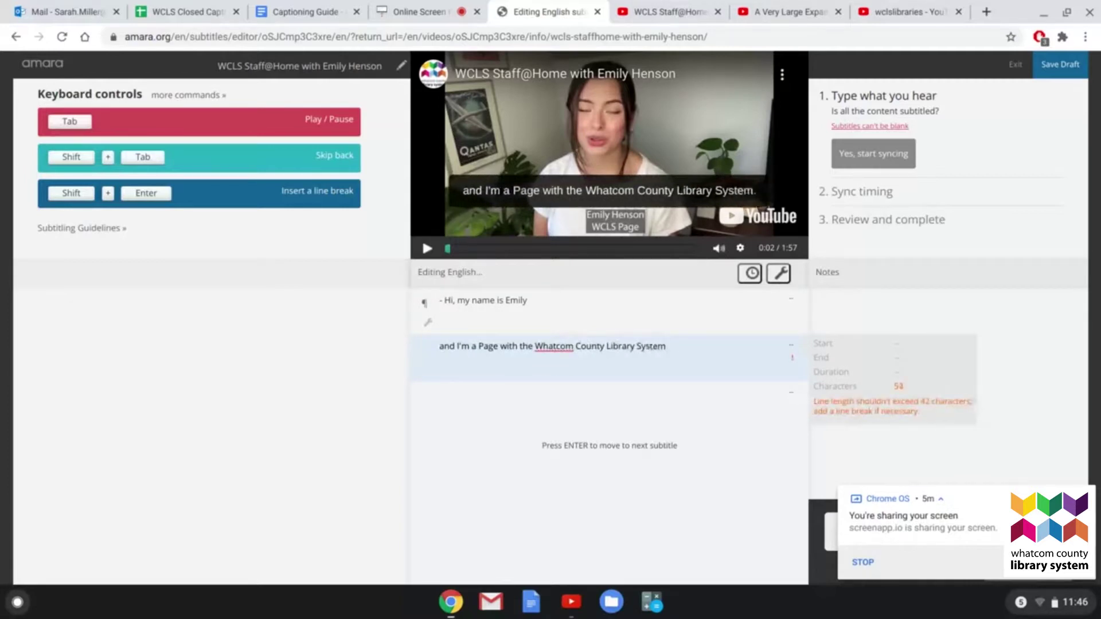
type(".")
key("Return")
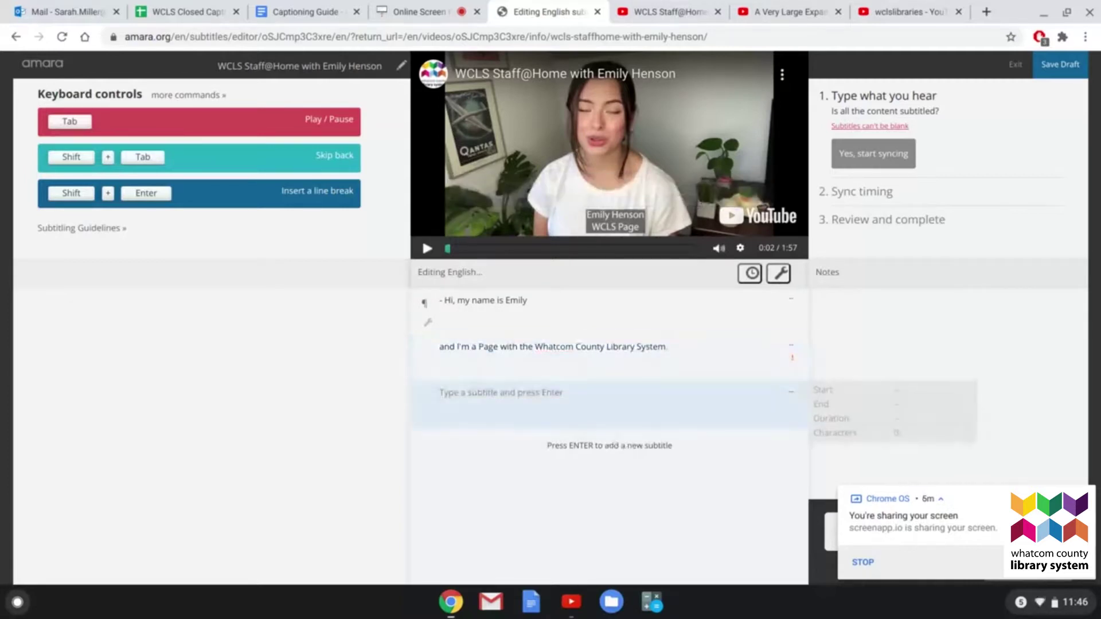
Play the video on to 0:05 and enter "(cheerful music)" as the third subtitle.
key("Tab")
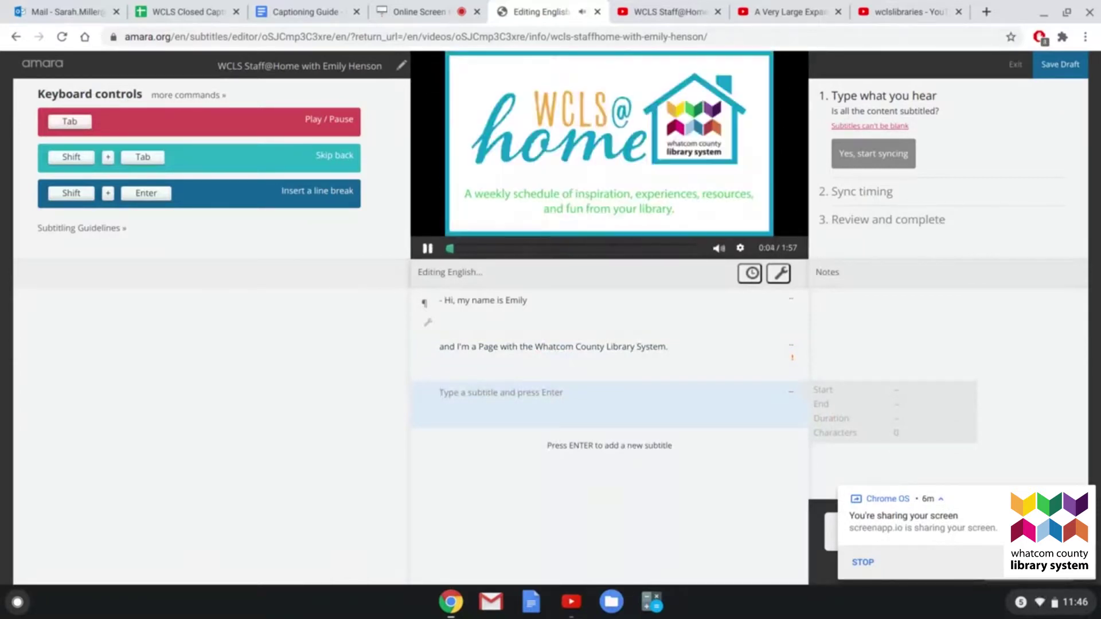
key("Tab")
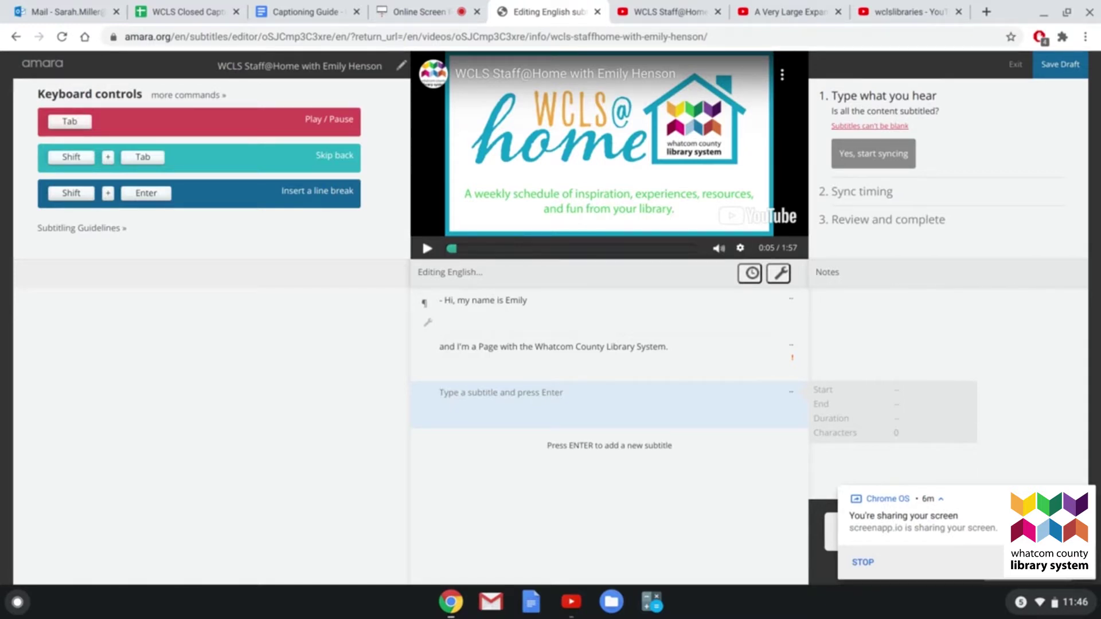
type("(cheer")
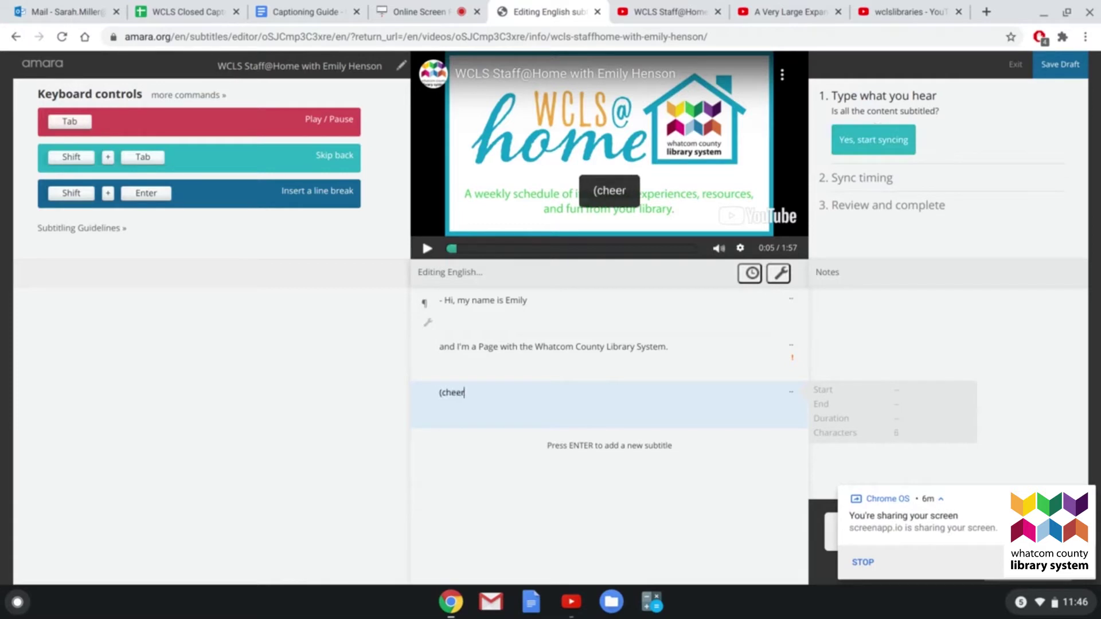
type("ful music)")
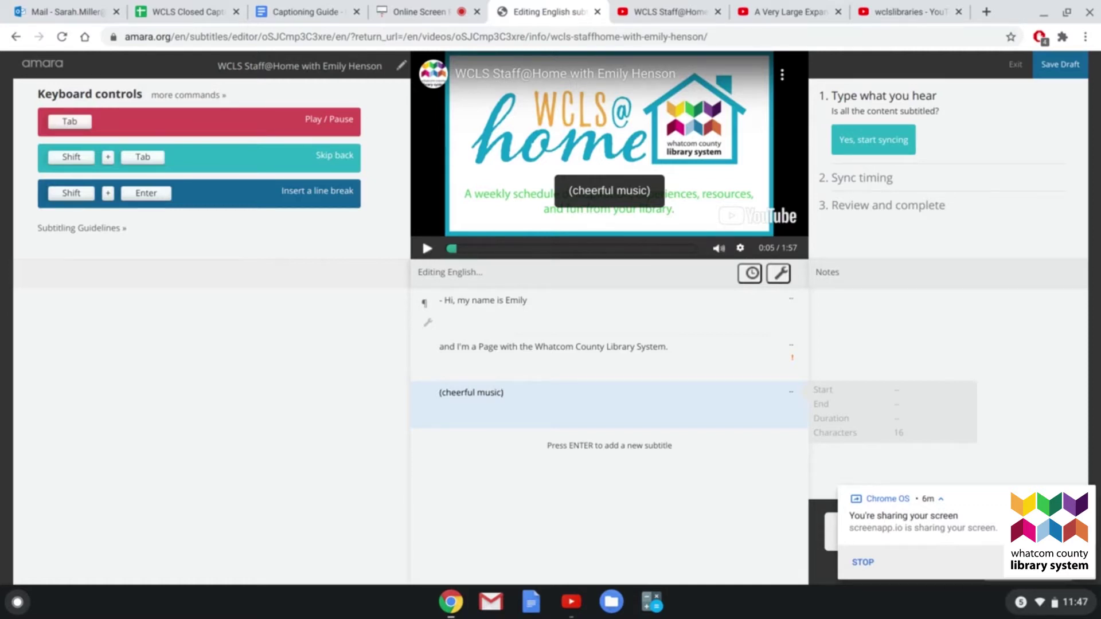
Add a fourth subtitle and try the sound descriptions "(bell rings" and "(dog barks" in it.
key("Return")
type("(bell rings")
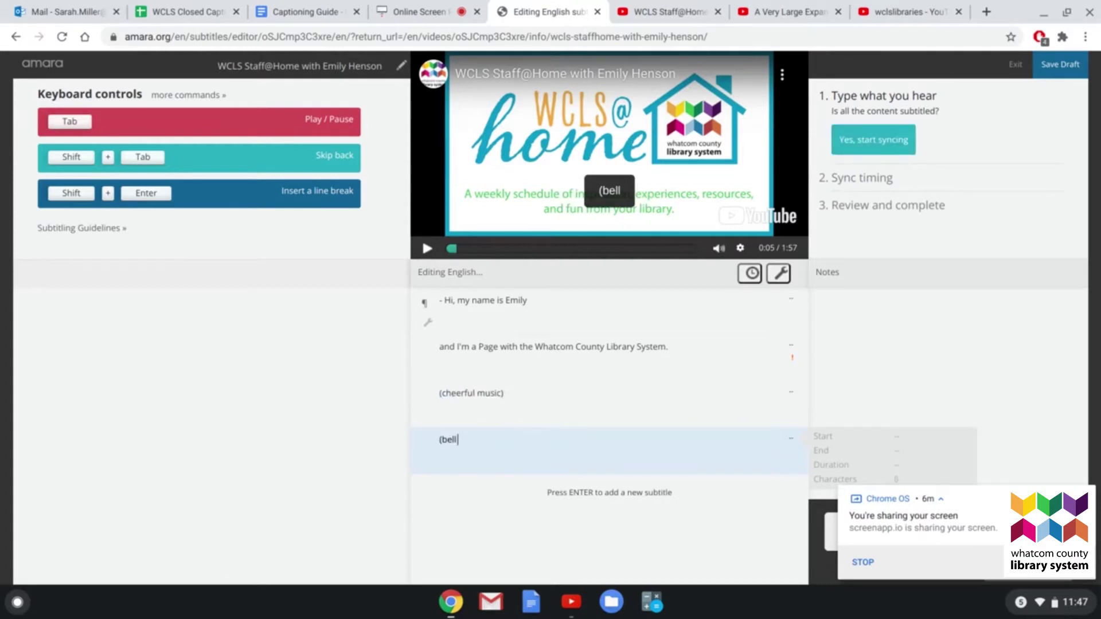
key("BackSpace")
key("BackSpace")
key("BackSpace")
key("BackSpace")
key("BackSpace")
key("BackSpace")
key("BackSpace")
key("BackSpace")
key("BackSpace")
key("BackSpace")
type("dog barks")
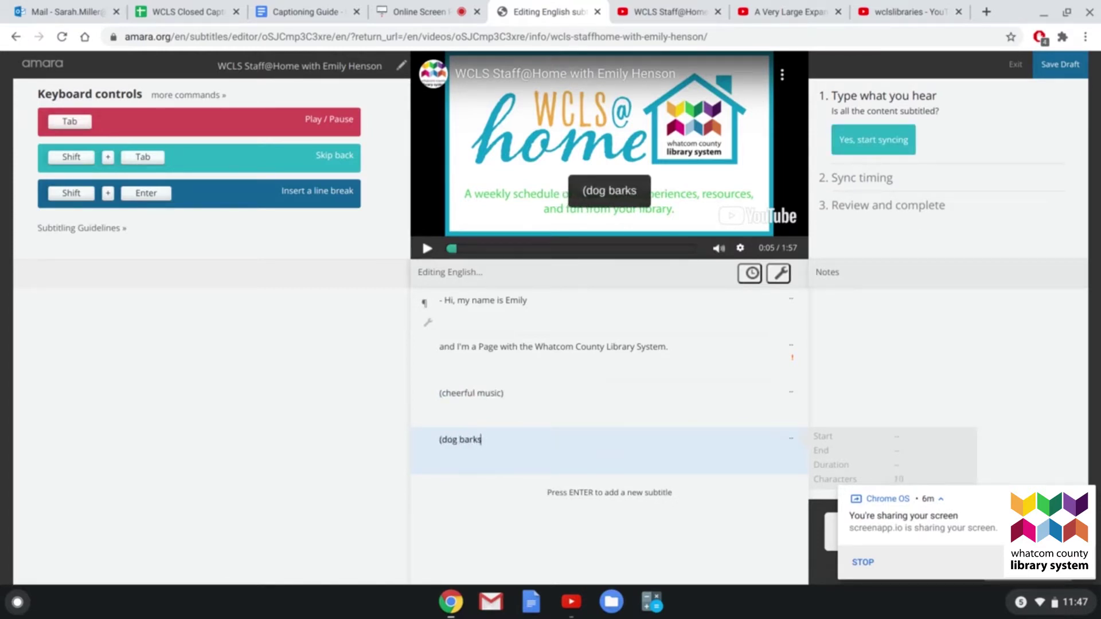
Try "(upbeat music)" as the fourth subtitle's text instead, and clear it again.
key("BackSpace")
key("BackSpace")
key("BackSpace")
key("BackSpace")
key("BackSpace")
key("BackSpace")
key("BackSpace")
key("BackSpace")
key("BackSpace")
type("(up")
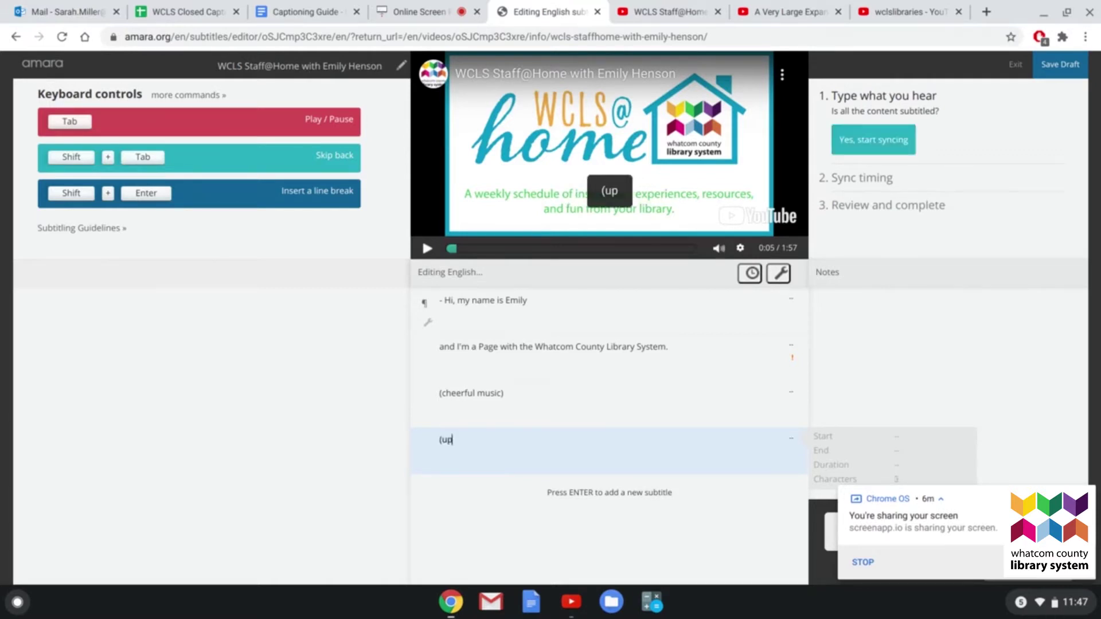
type("beat music)")
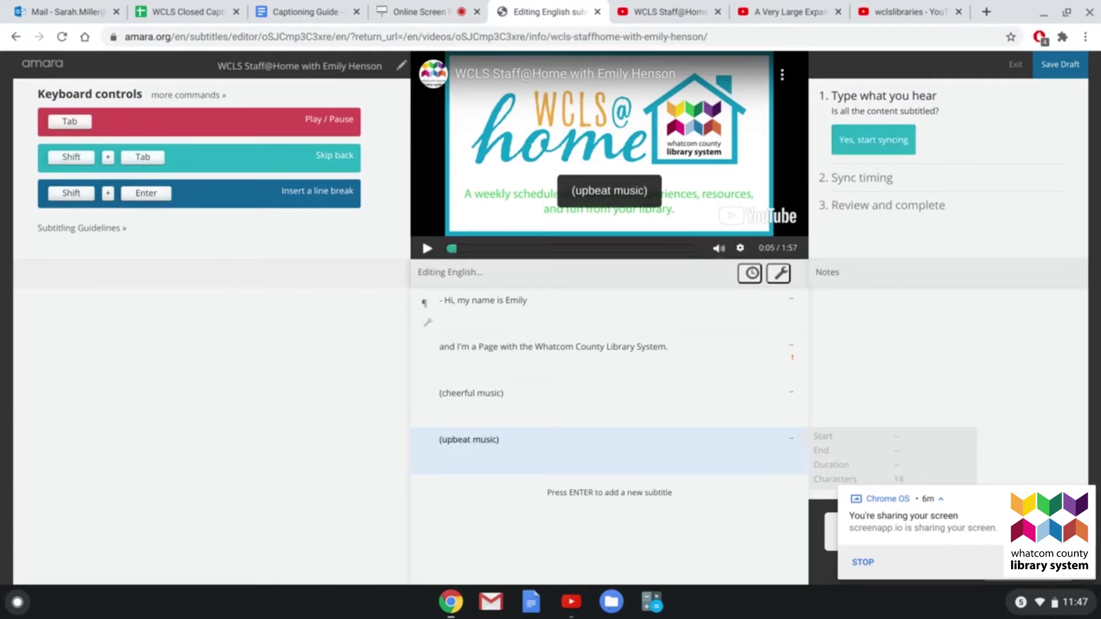
key("ctrl+a")
key("BackSpace")
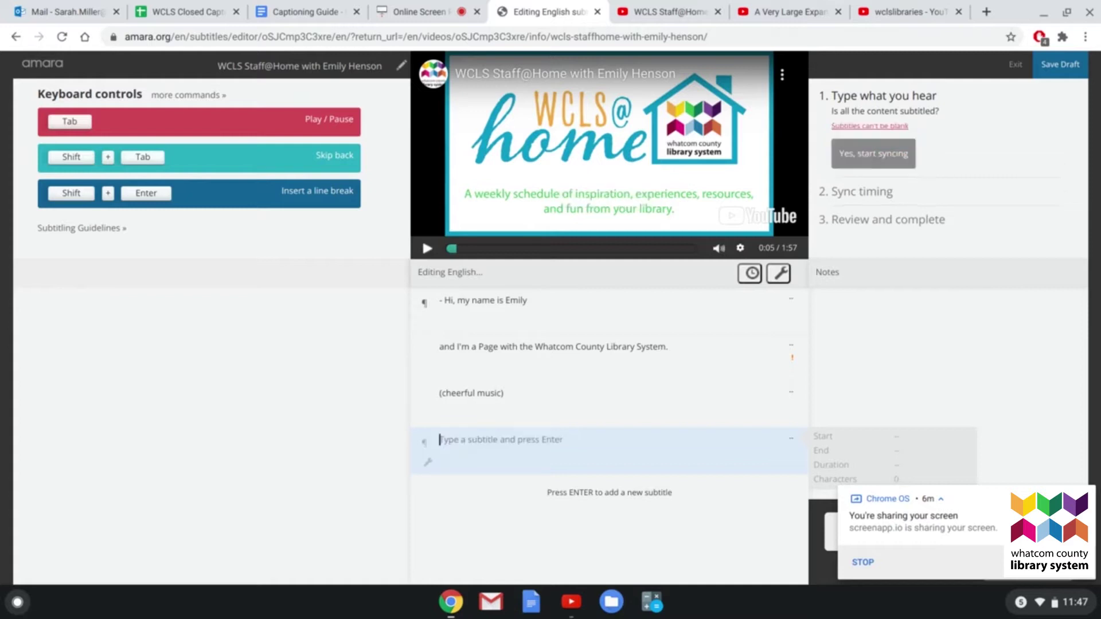
Retype the closing parenthesis of the music subtitle, and try "(doorbell rings)" in the fourth subtitle before clearing it.
left_click(535, 408)
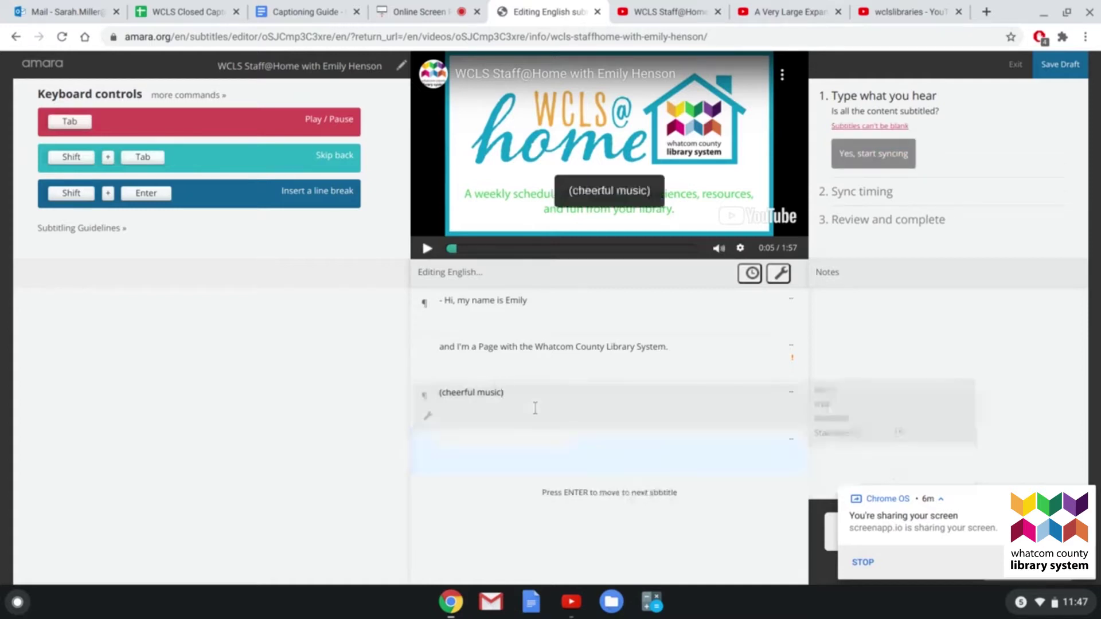
key("BackSpace")
type(")")
key("Return")
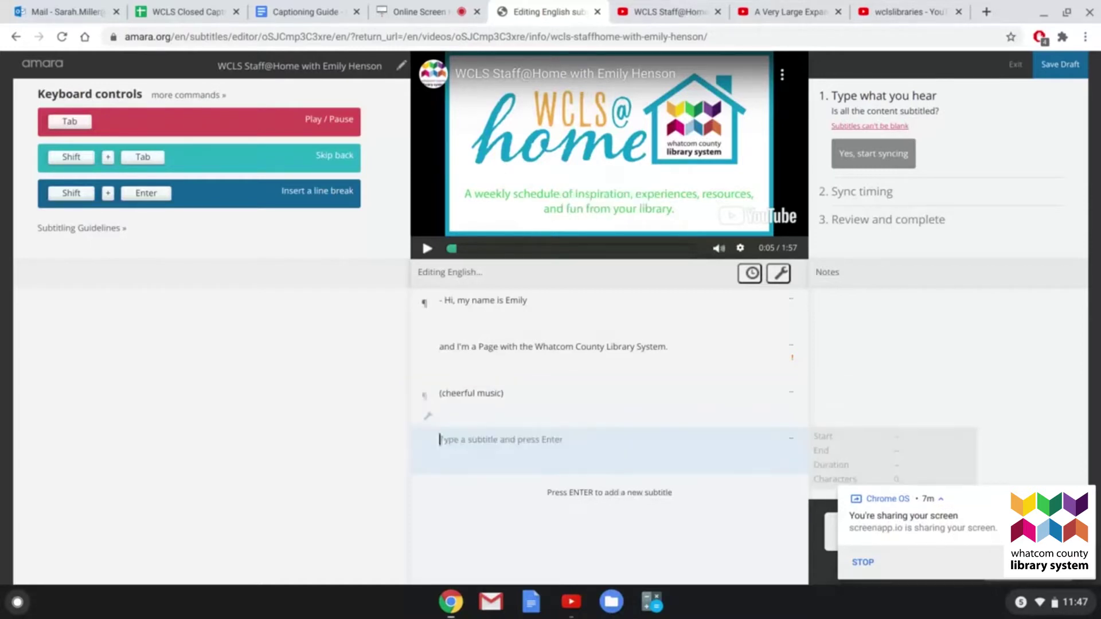
type("(doorbell rings)")
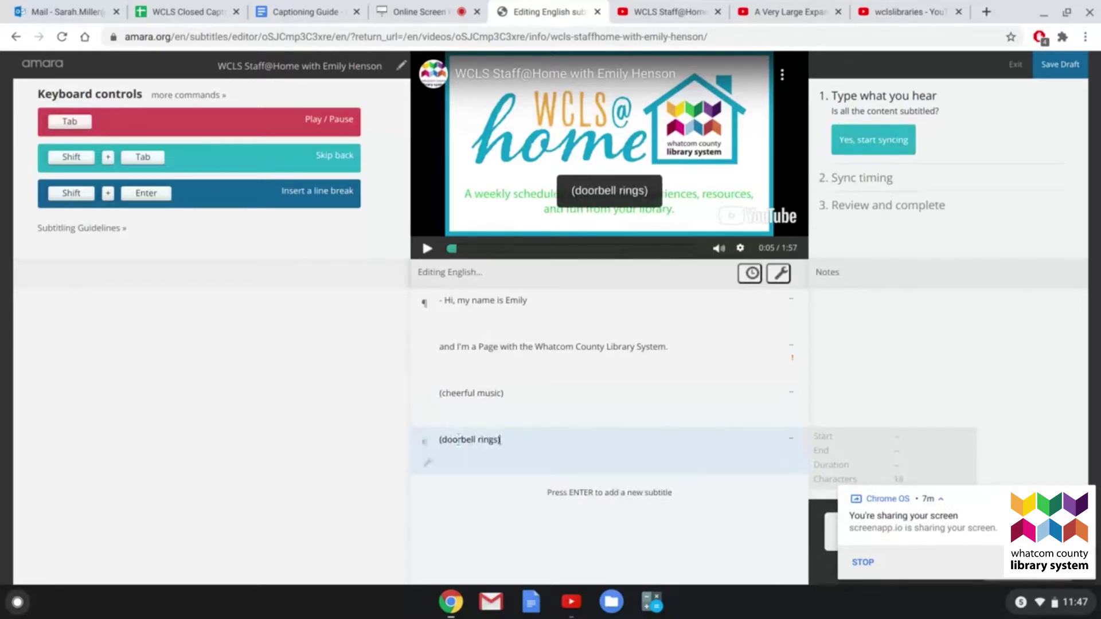
triple_click(439, 439)
key("BackSpace")
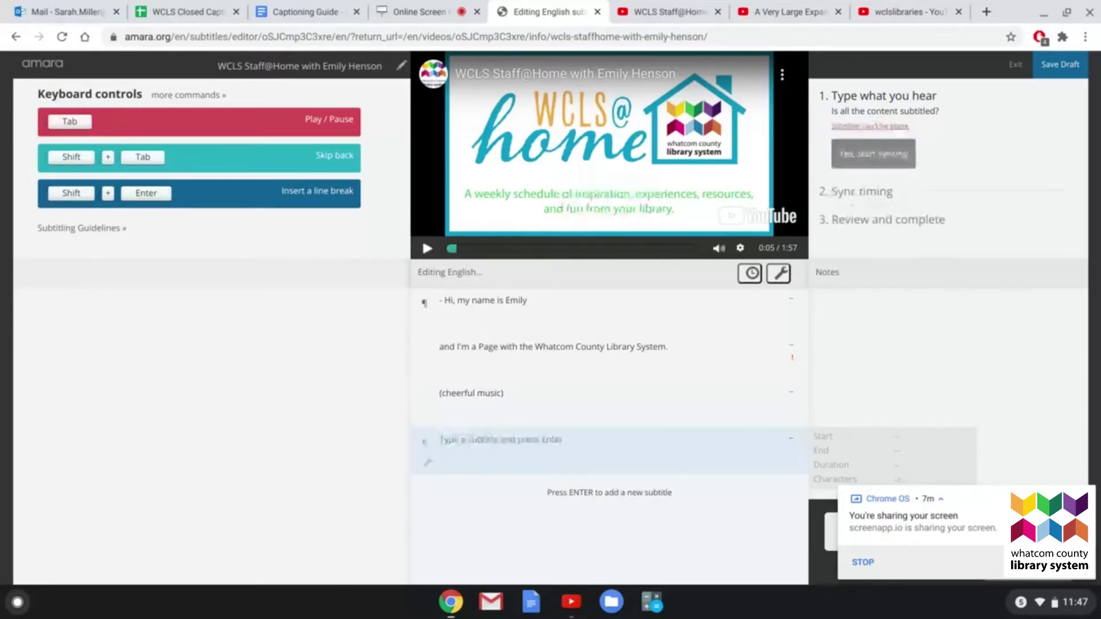
Play the video past the intro music and fill the fourth subtitle with "Just like you, I am also a student".
left_click(554, 383)
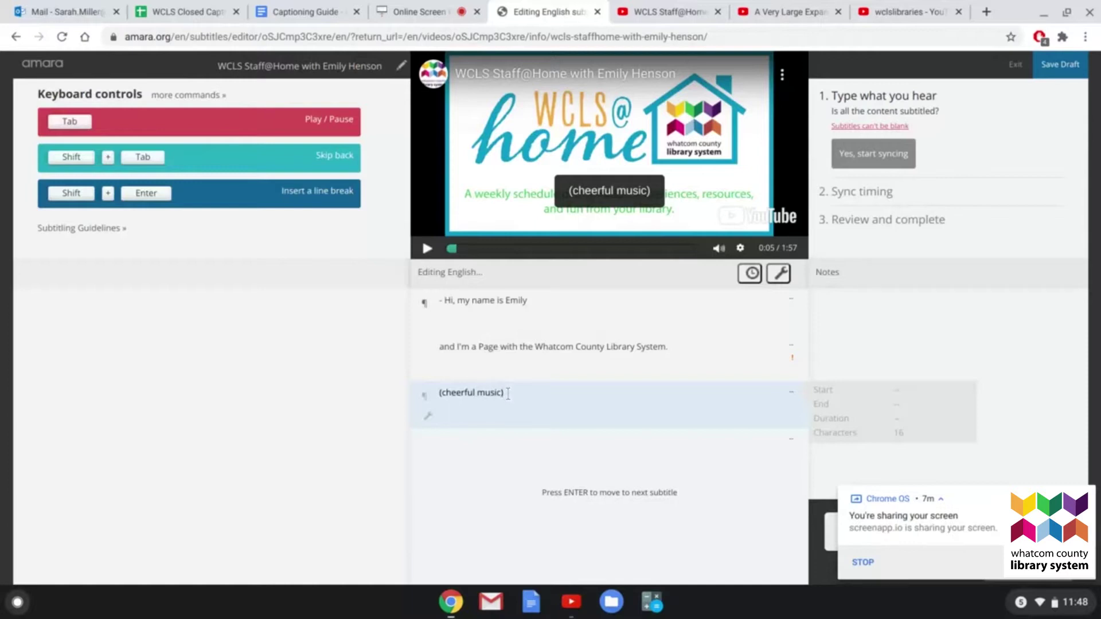
key("Tab")
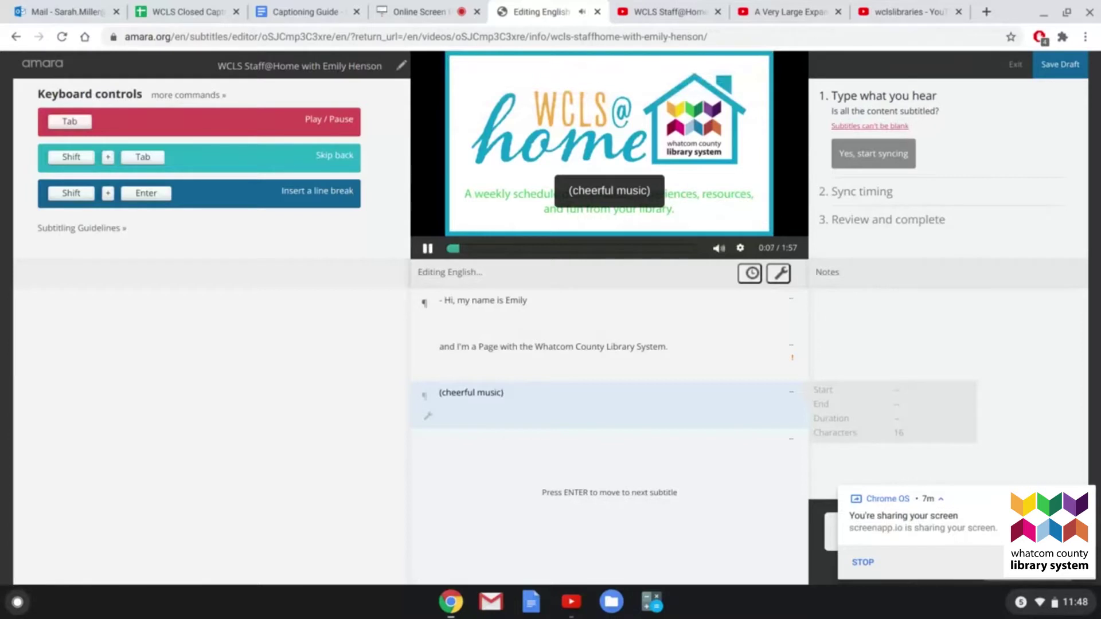
key("Return")
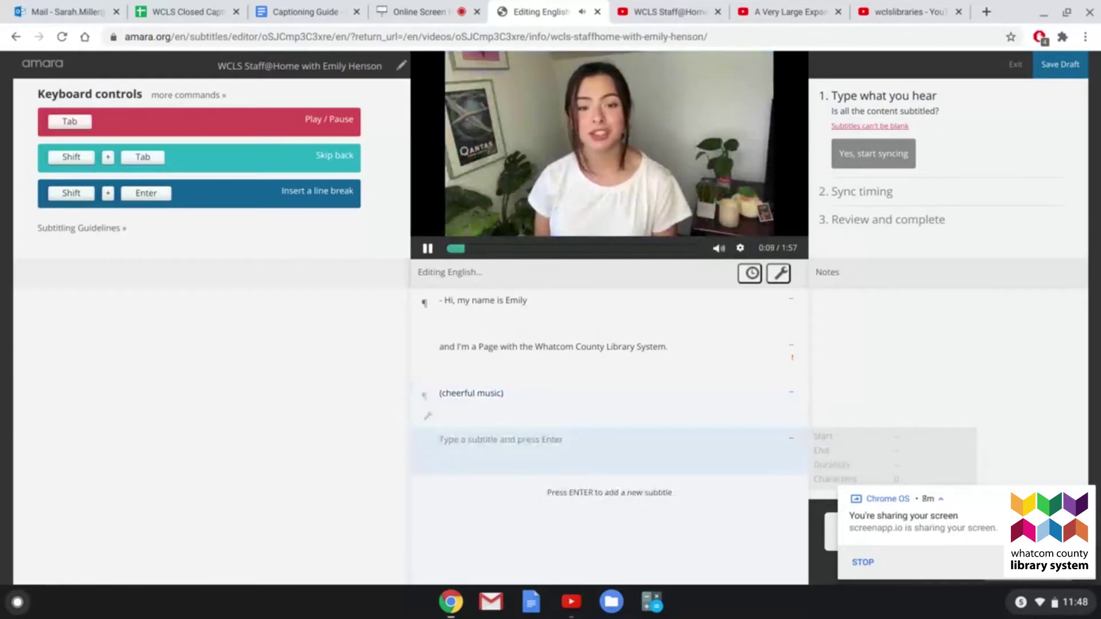
type("Just like yo")
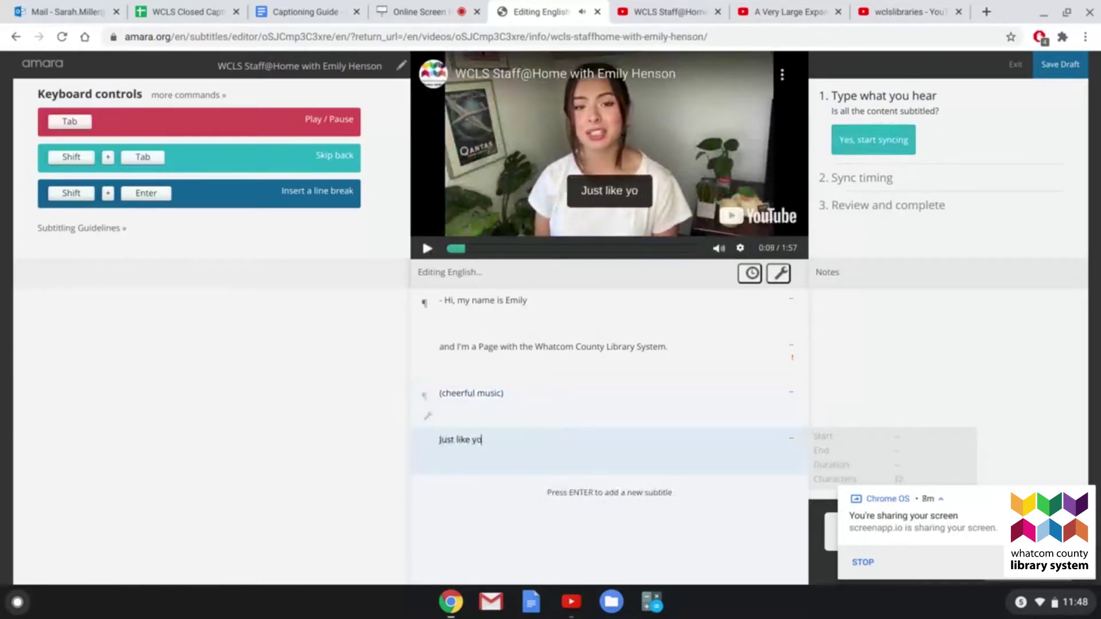
type("u, I am also a st")
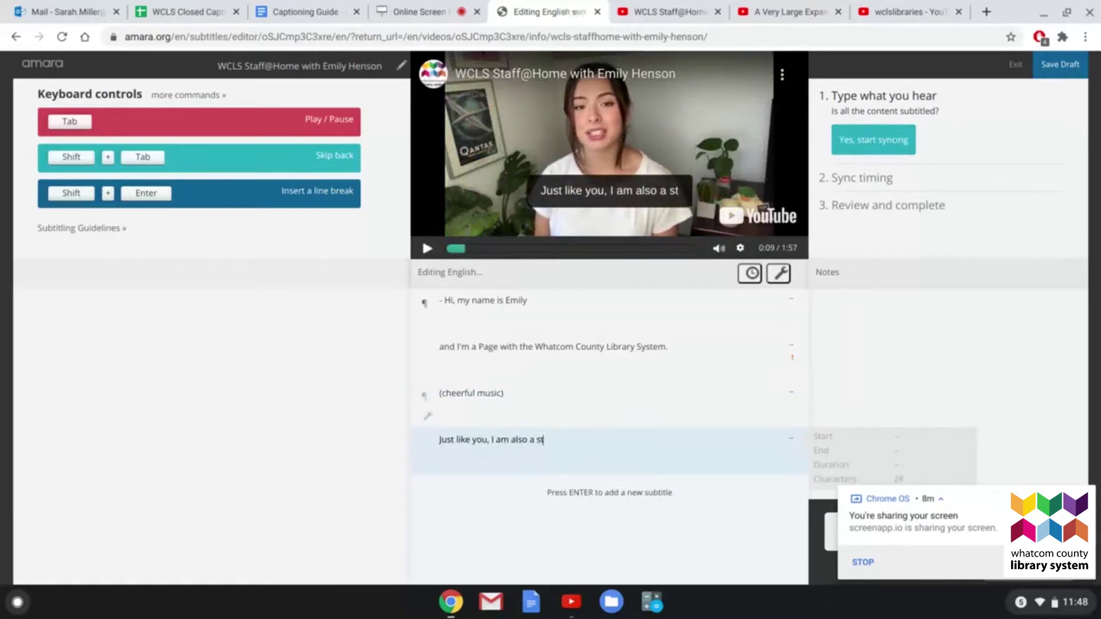
type("udent")
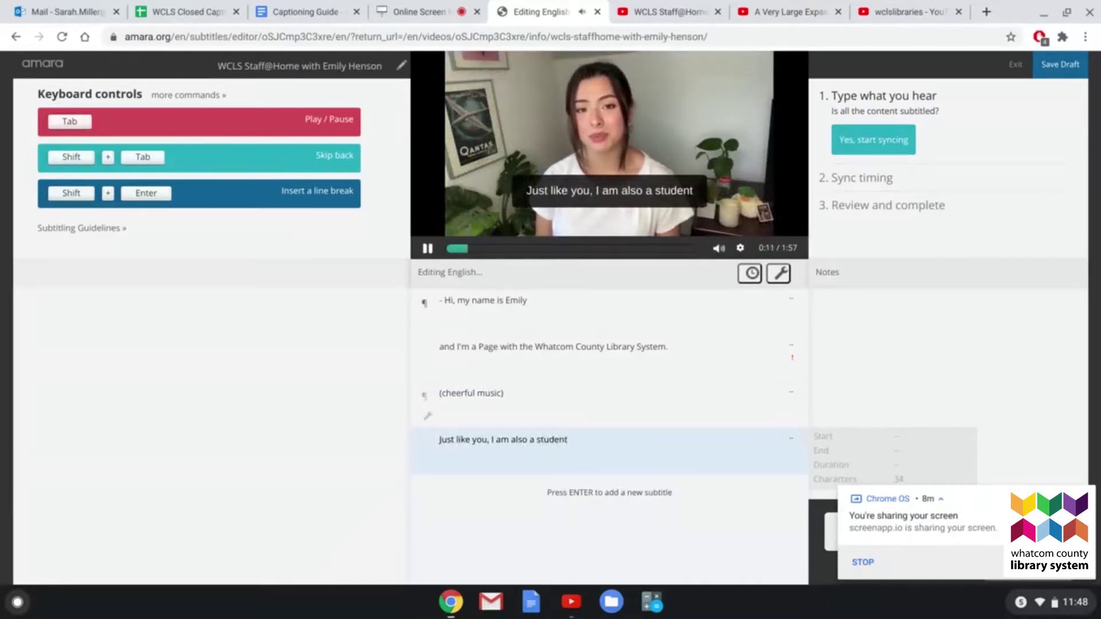
Add a fifth subtitle reading "and all of my classes have been moved online." and end text entry.
key("Return")
type("and all of m")
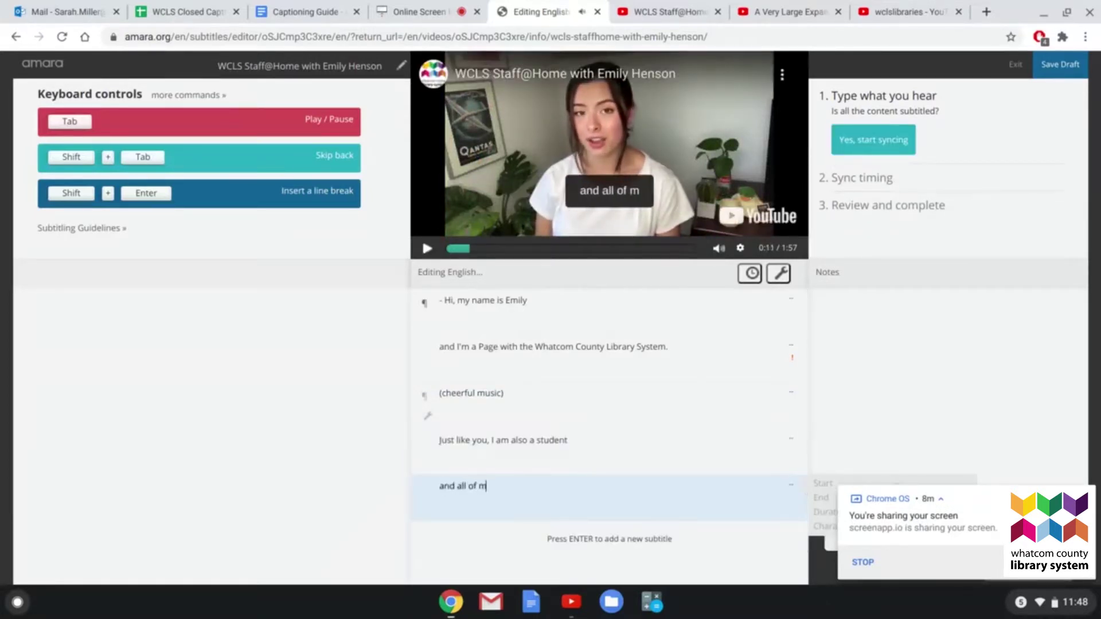
type("y classes ahea")
key("BackSpace")
key("BackSpace")
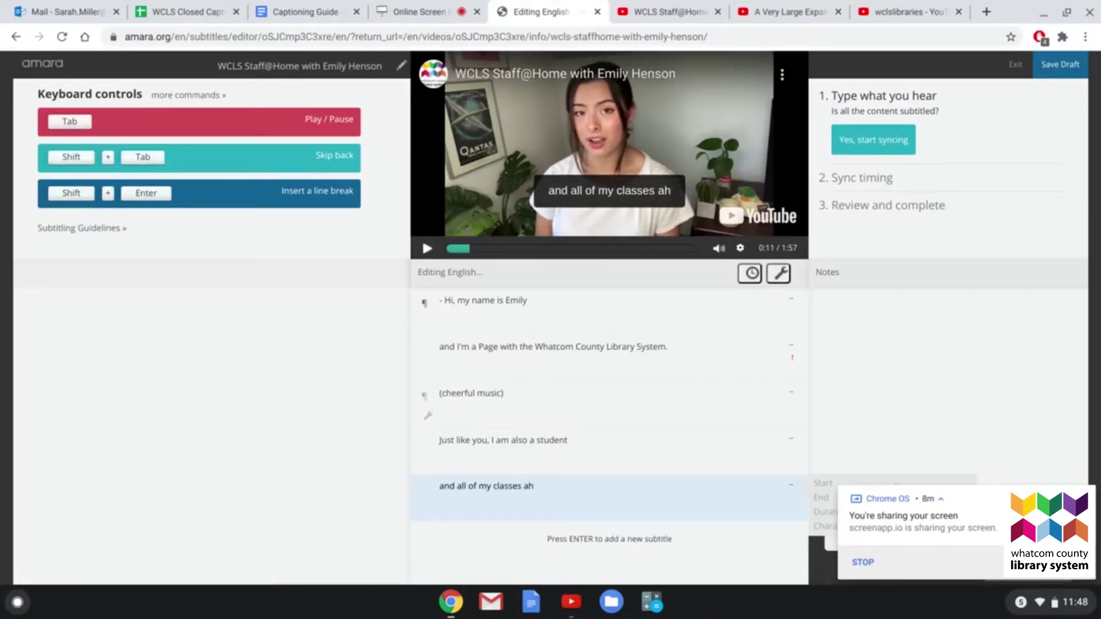
key("BackSpace")
key("BackSpace")
type("have been moved o")
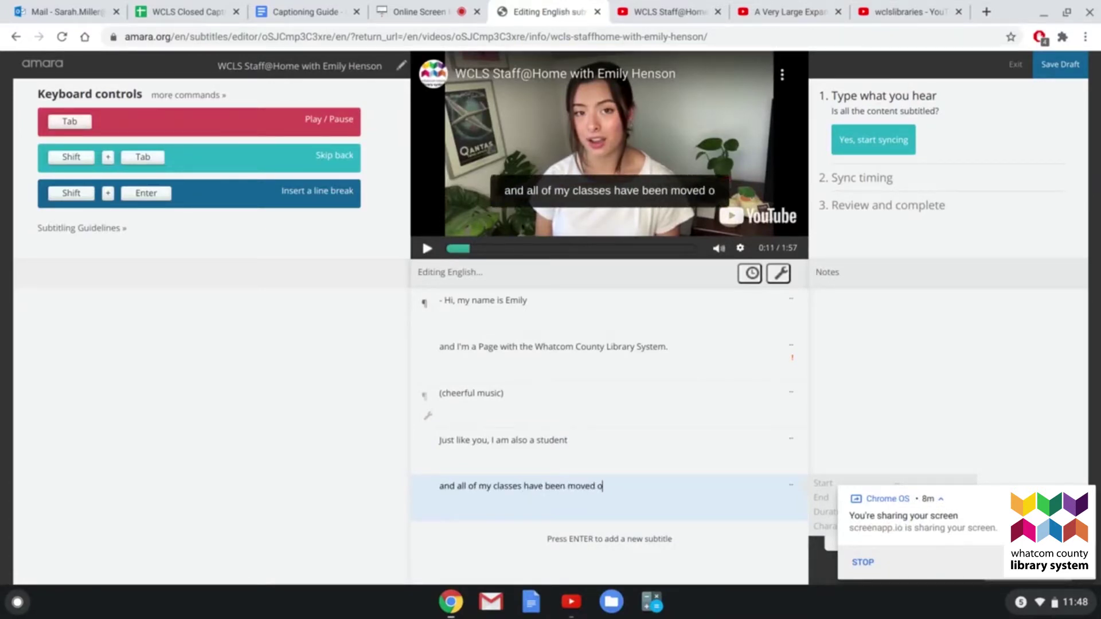
type("nline.")
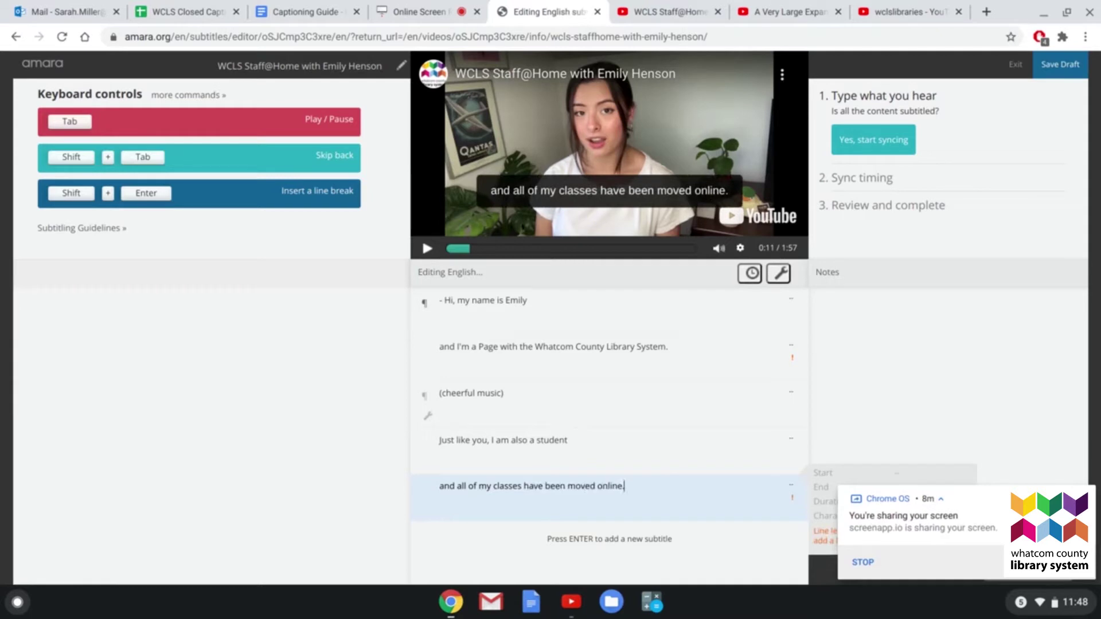
key("Return")
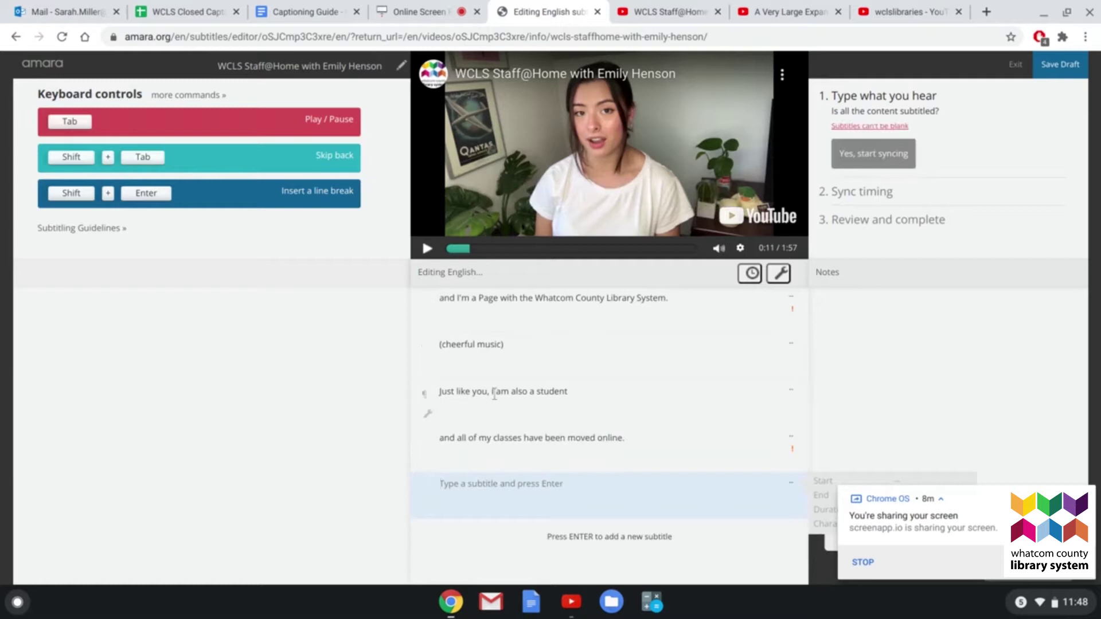
key("Escape")
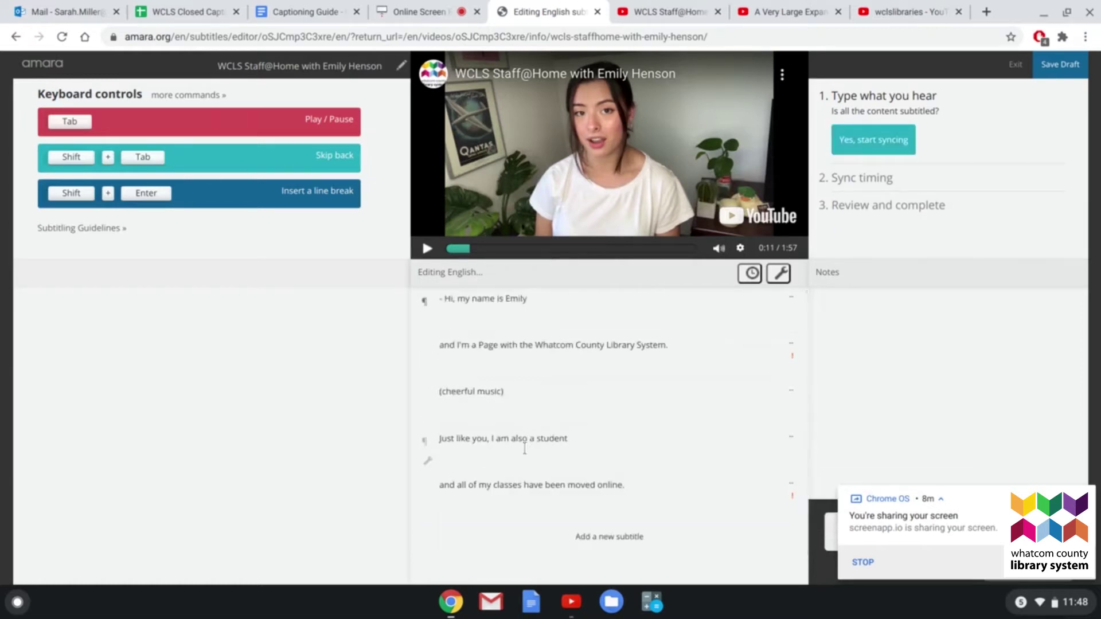
Clear the fifth subtitle and append "and all of my classes have been moved online" to the end of the fourth.
left_click(524, 485)
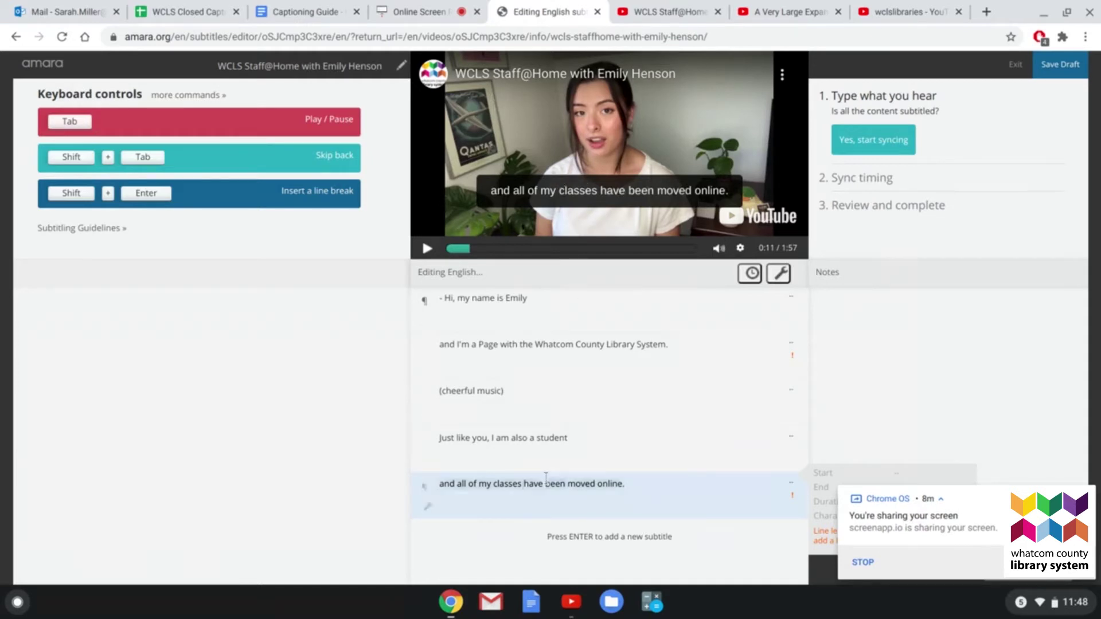
key("ctrl+a")
key("BackSpace")
left_click(592, 453)
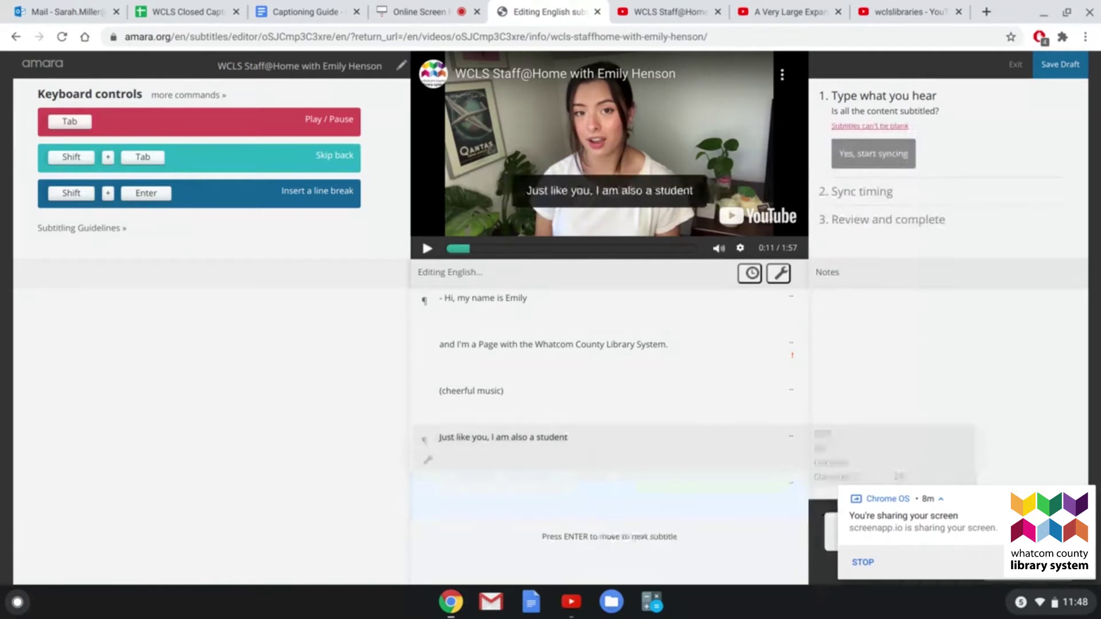
type("and all of my classes have been moved online.")
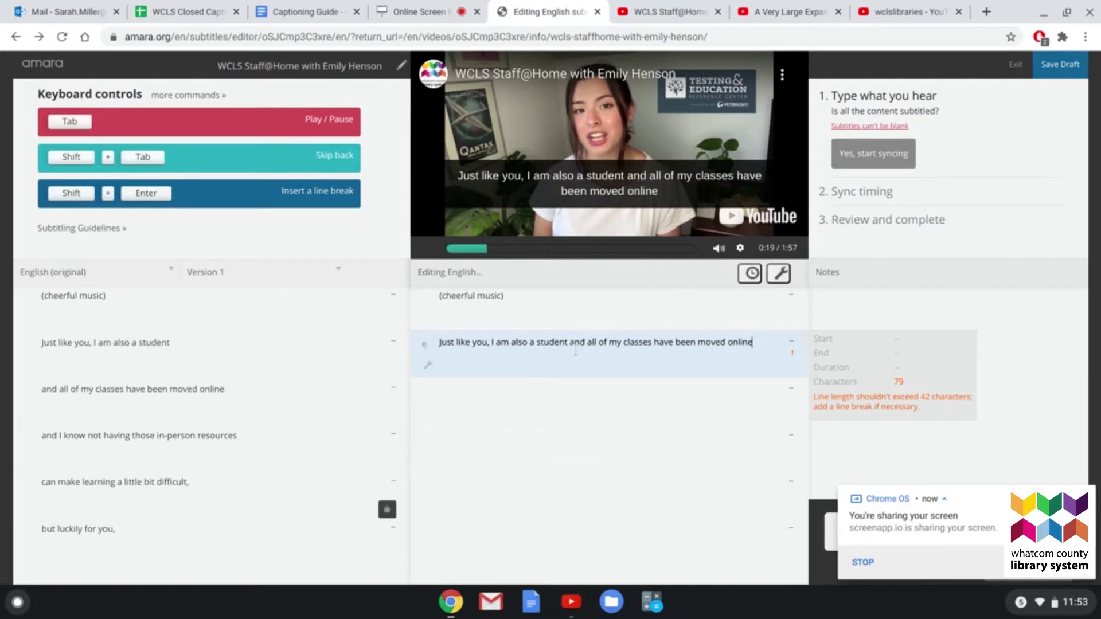
Move "and all of my classes have been moved online" out of the fourth subtitle into the empty fifth one.
left_click(570, 343, "shift")
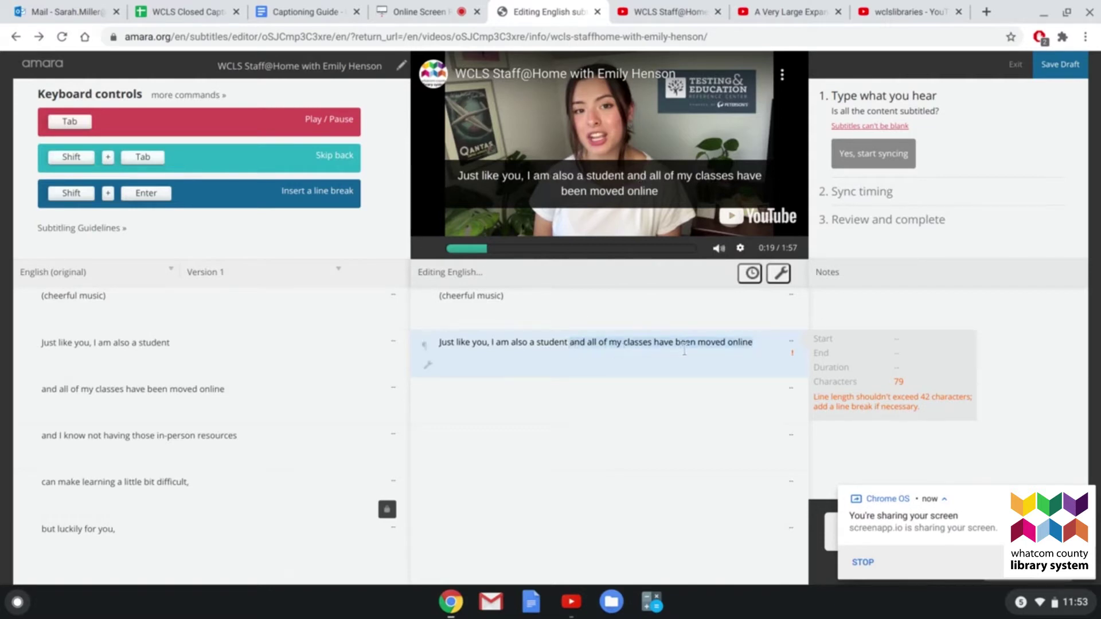
key("ctrl+x")
key("Return")
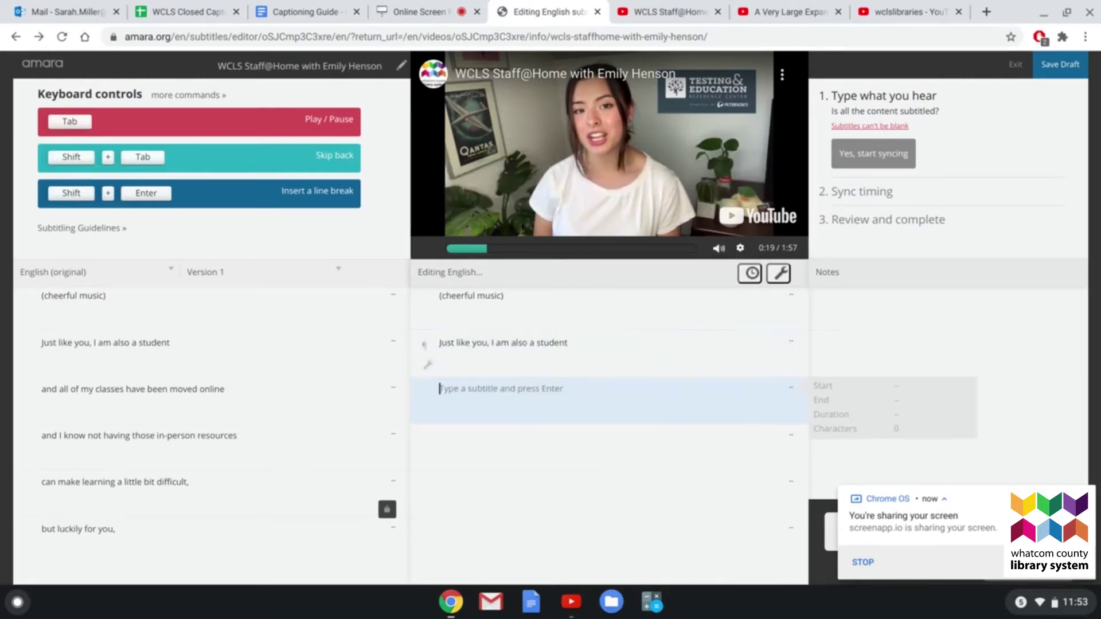
key("ctrl+v")
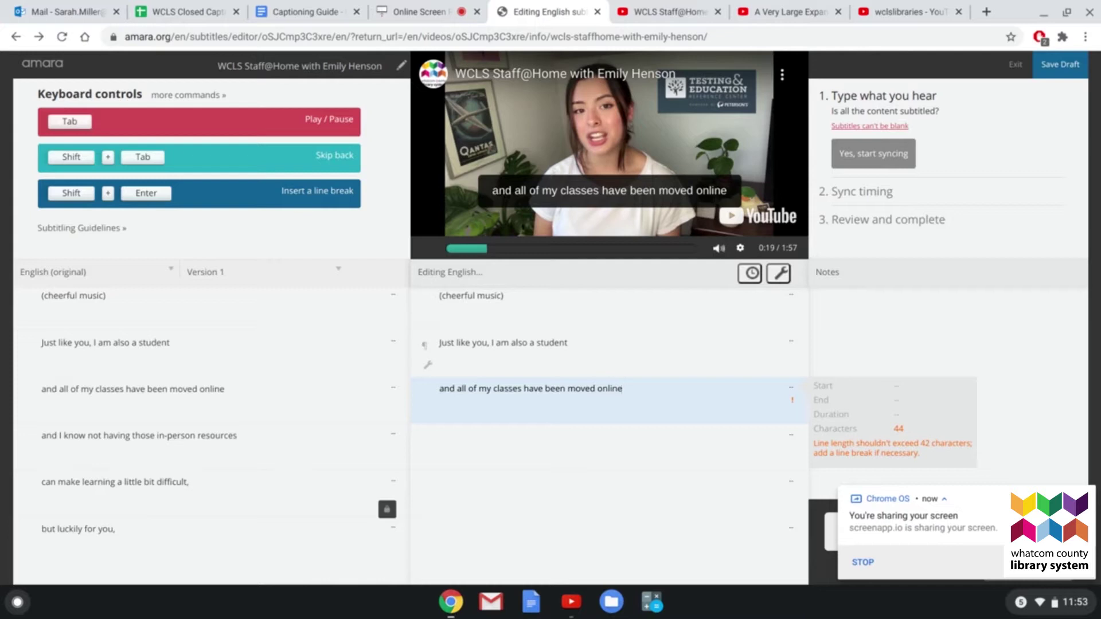
Skip the video back to rehear the speech and fill the sixth subtitle with "and I know not having those in-person resources".
key("shift+Tab")
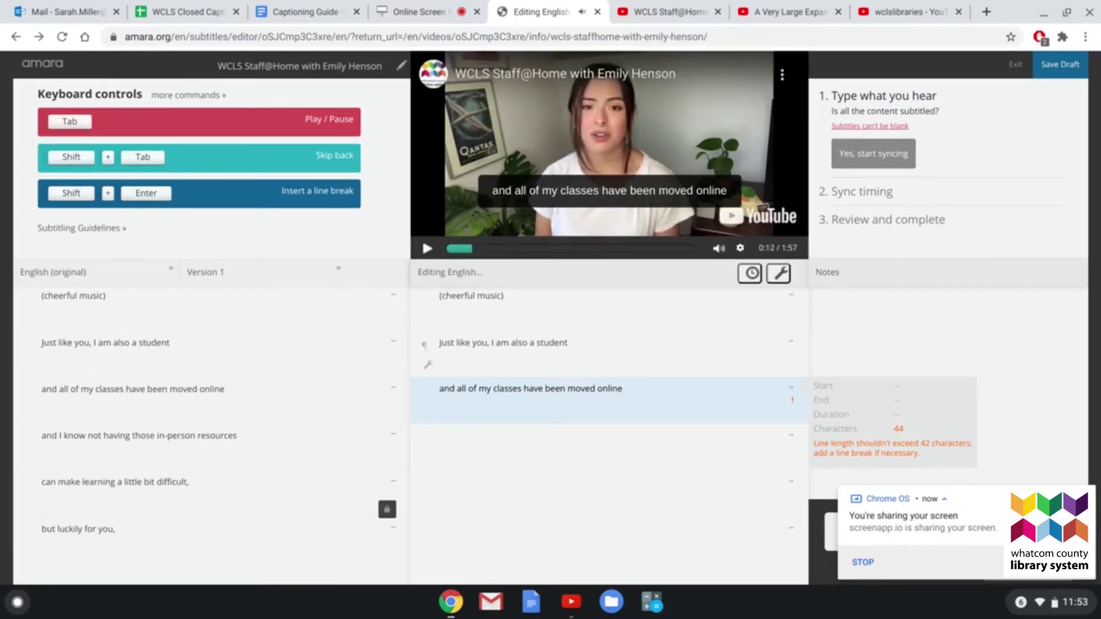
key("shift+Tab")
key("shift+Tab")
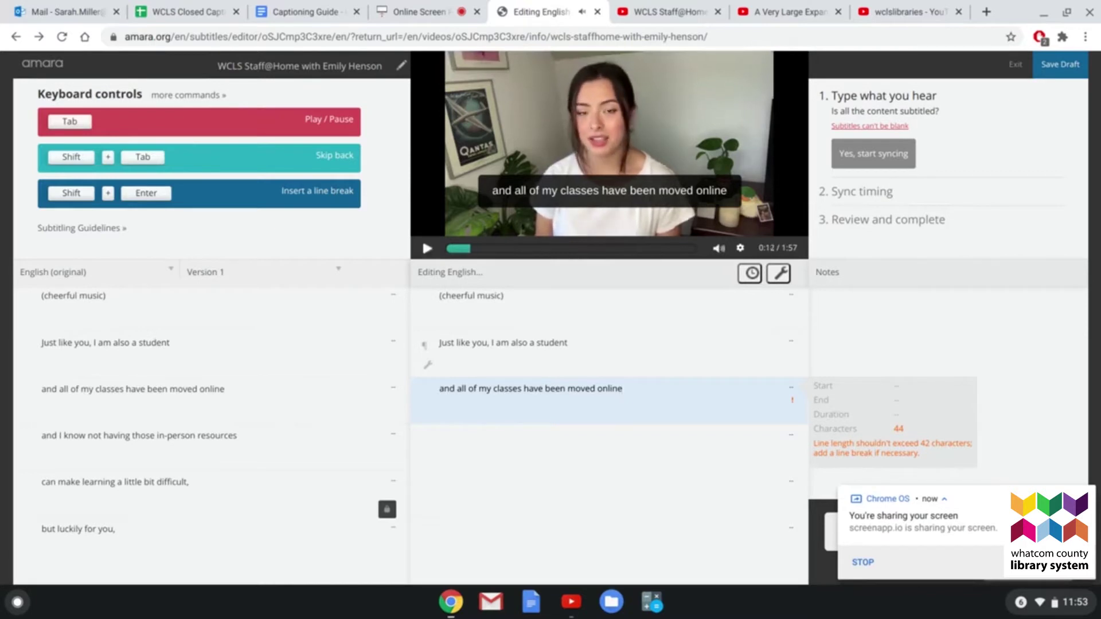
key("shift+Tab")
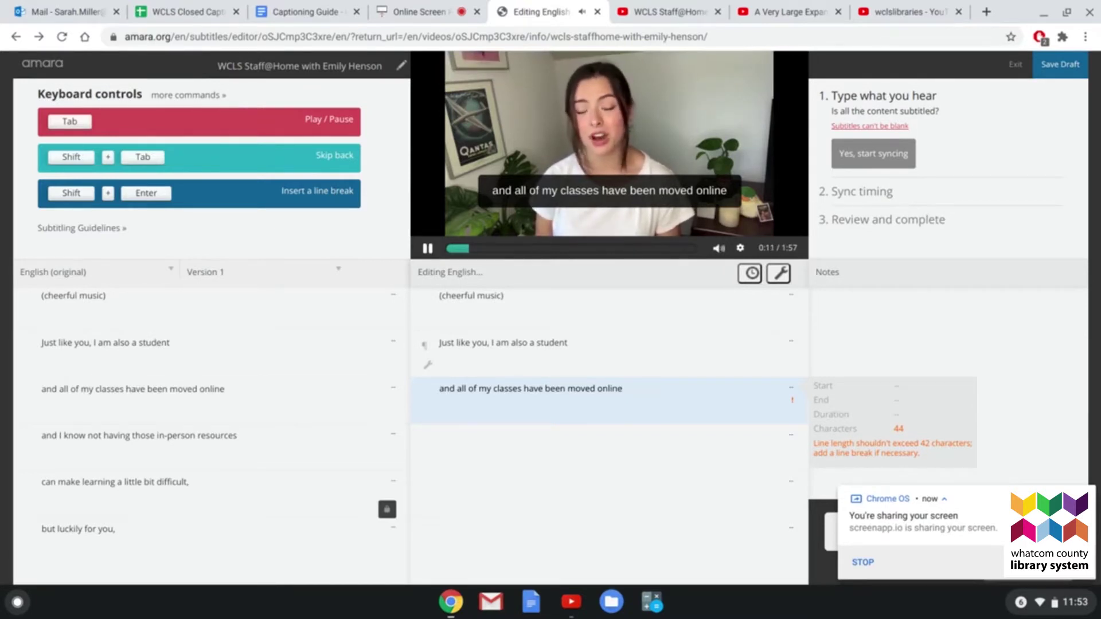
key("Return")
type("and")
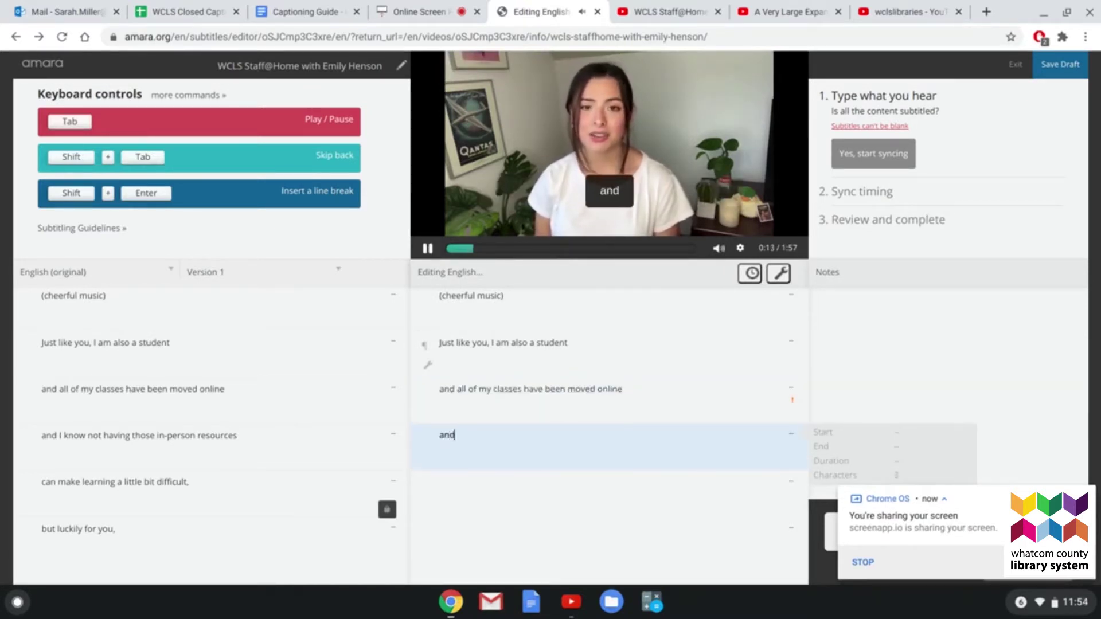
type(" I know not having tho")
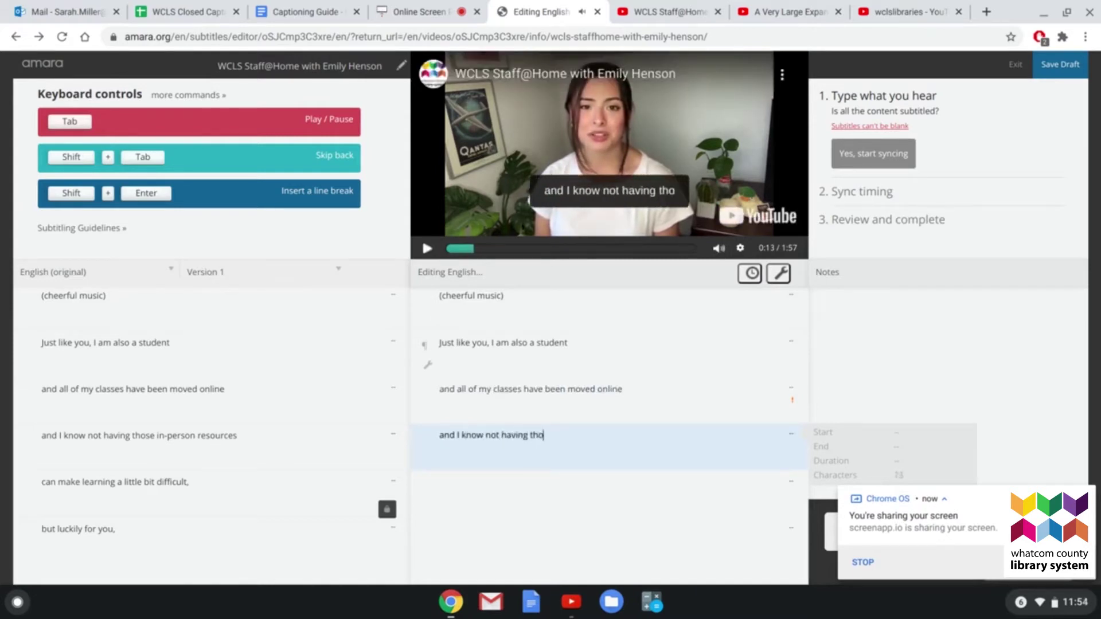
type("se in-person res")
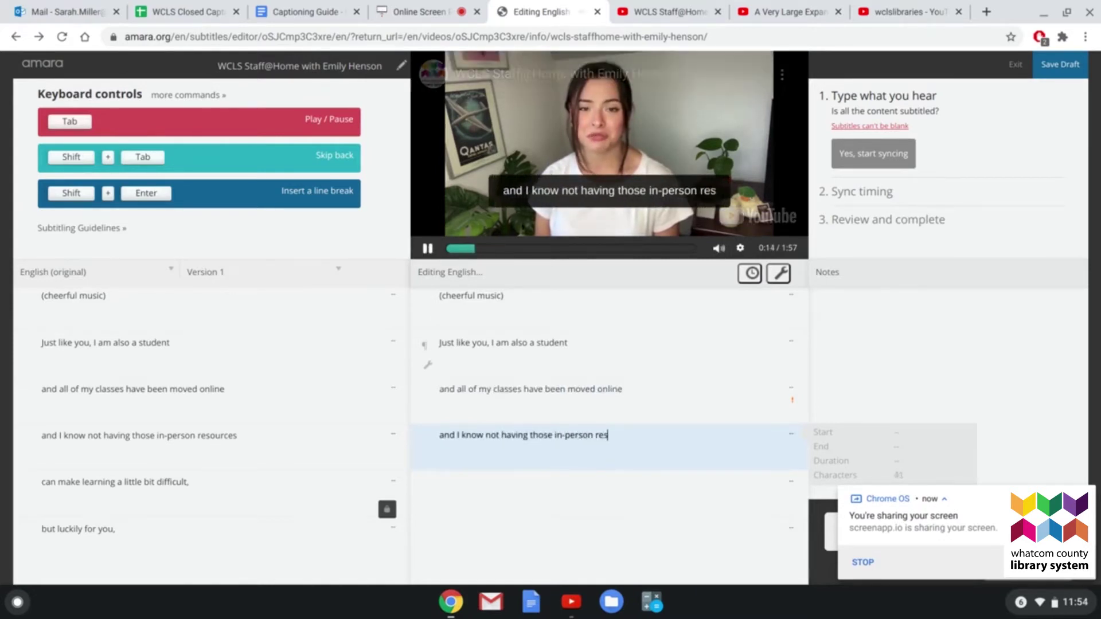
type("ources")
Fill the seventh subtitle with "can make learning a little bit difficult,".
key("Return")
type("can m")
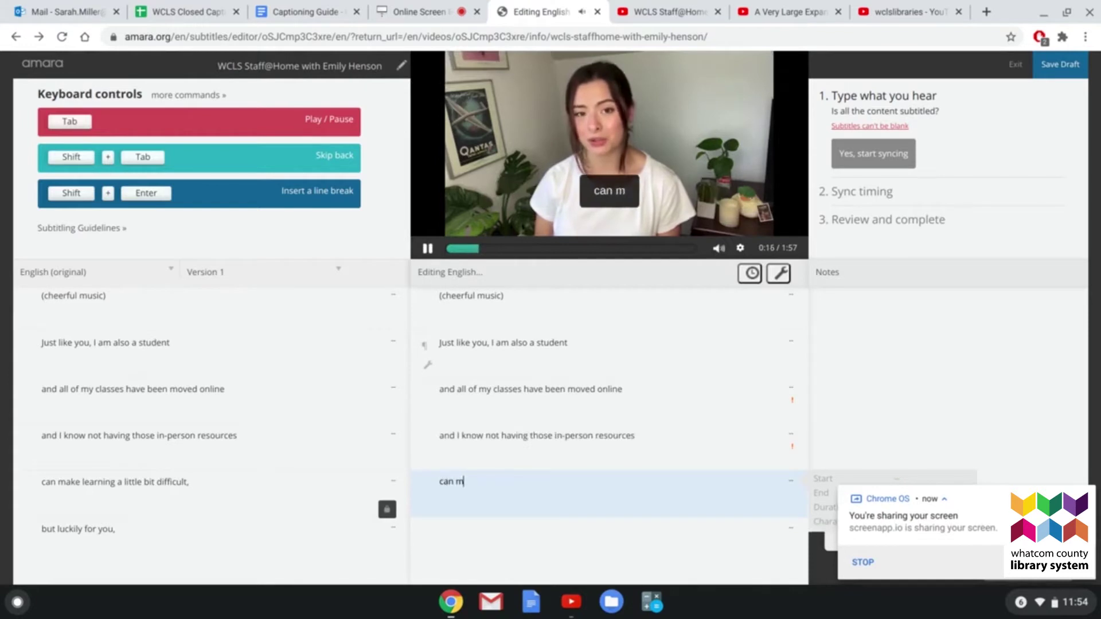
type("ake learning a little bit d")
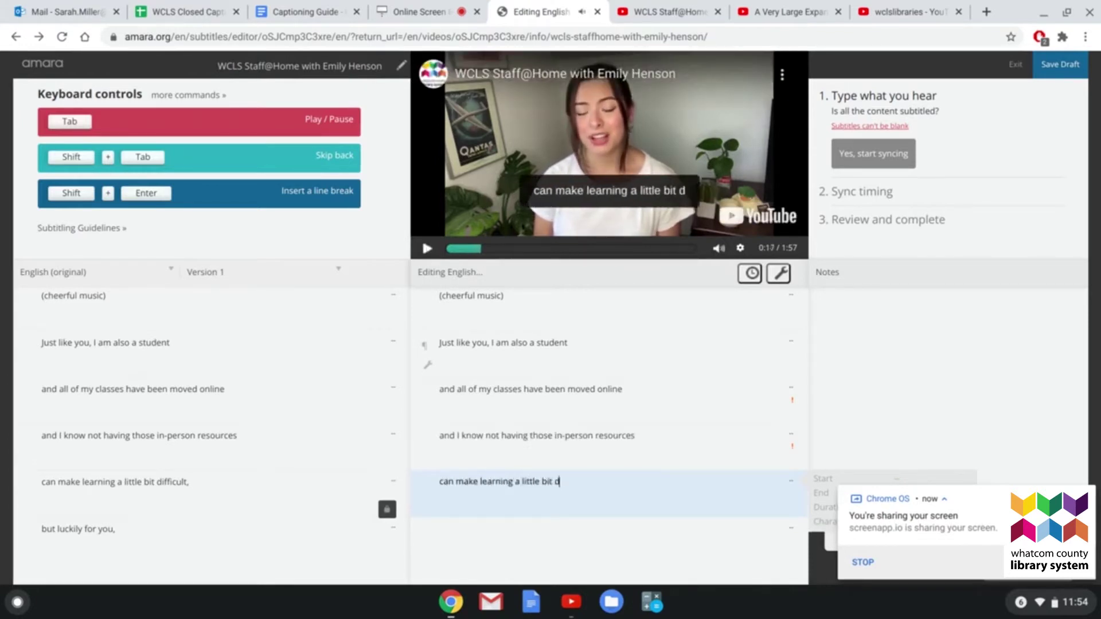
type("ifficult,")
Fill the eighth subtitle with "but luckily for you,".
key("Return")
type("but luk")
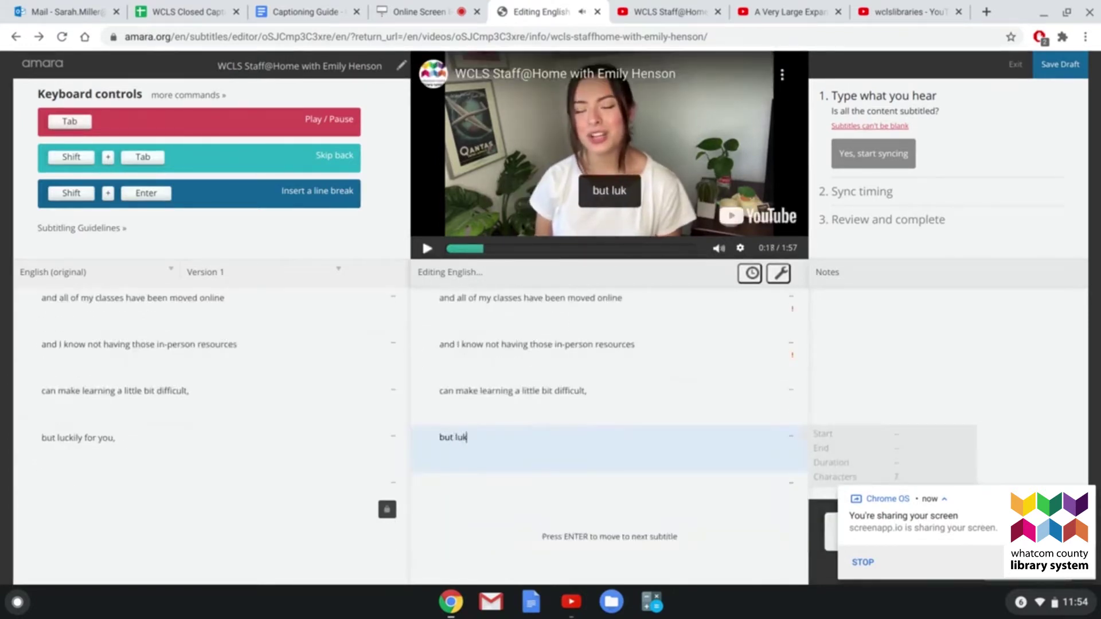
key("BackSpace")
type("ckily for you,")
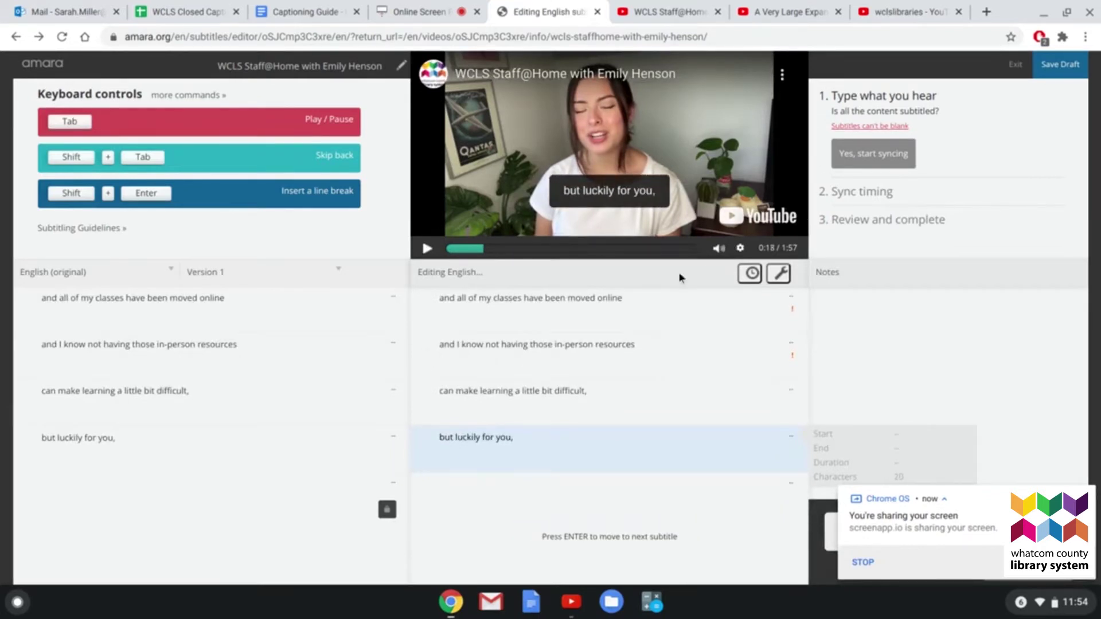
Delete the blank subtitle that follows "but luckily for you,".
scroll(633, 370, "up", 4)
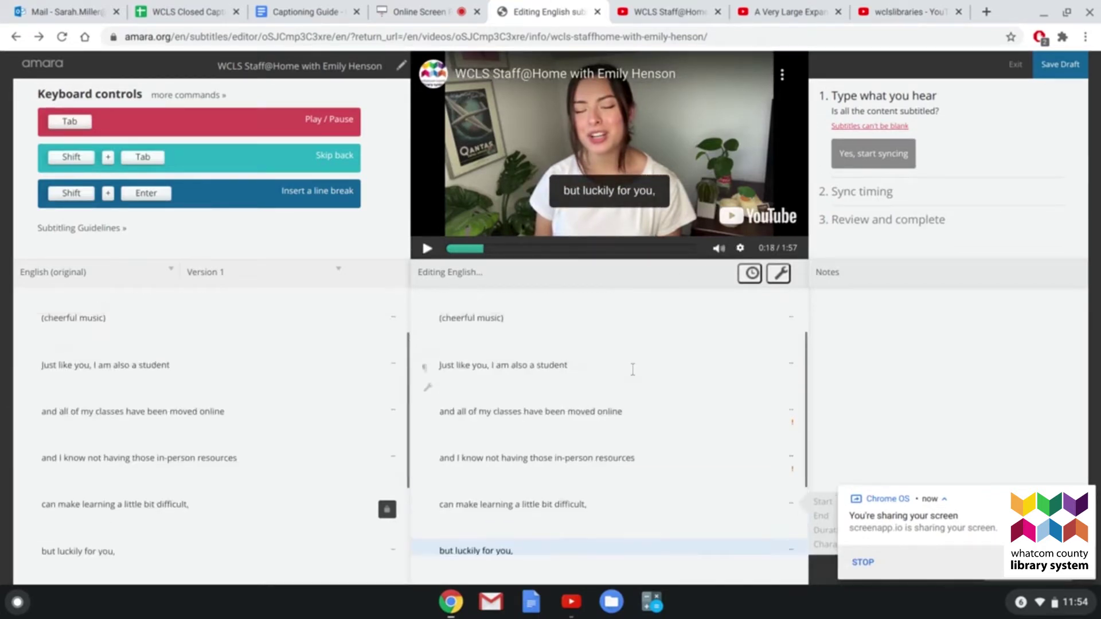
scroll(632, 370, "down", 1)
scroll(633, 369, "down", 1)
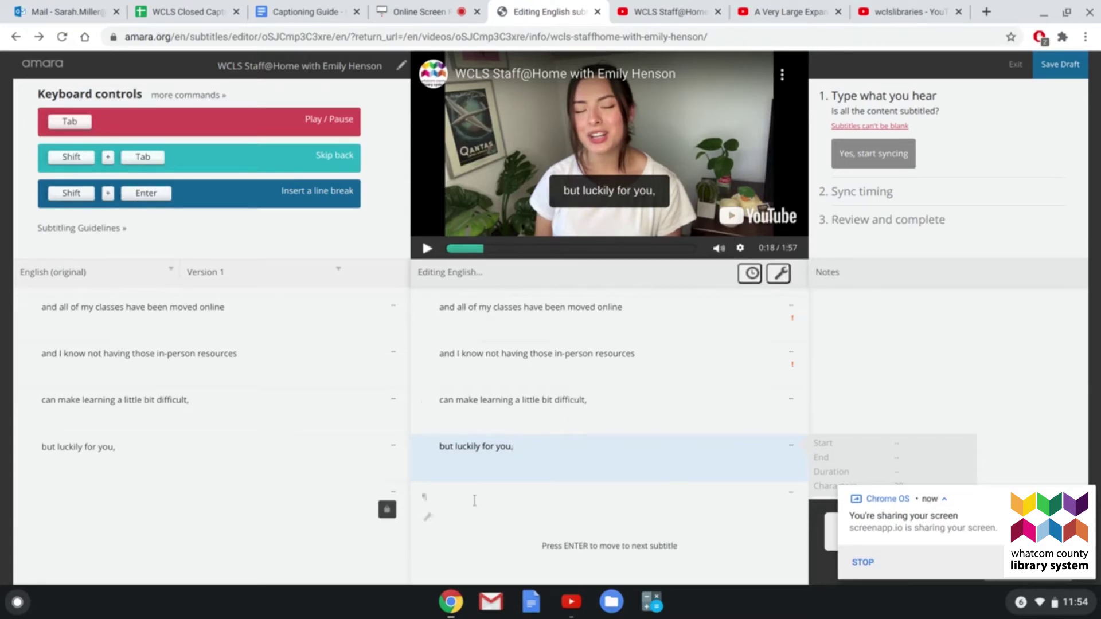
left_click(427, 516)
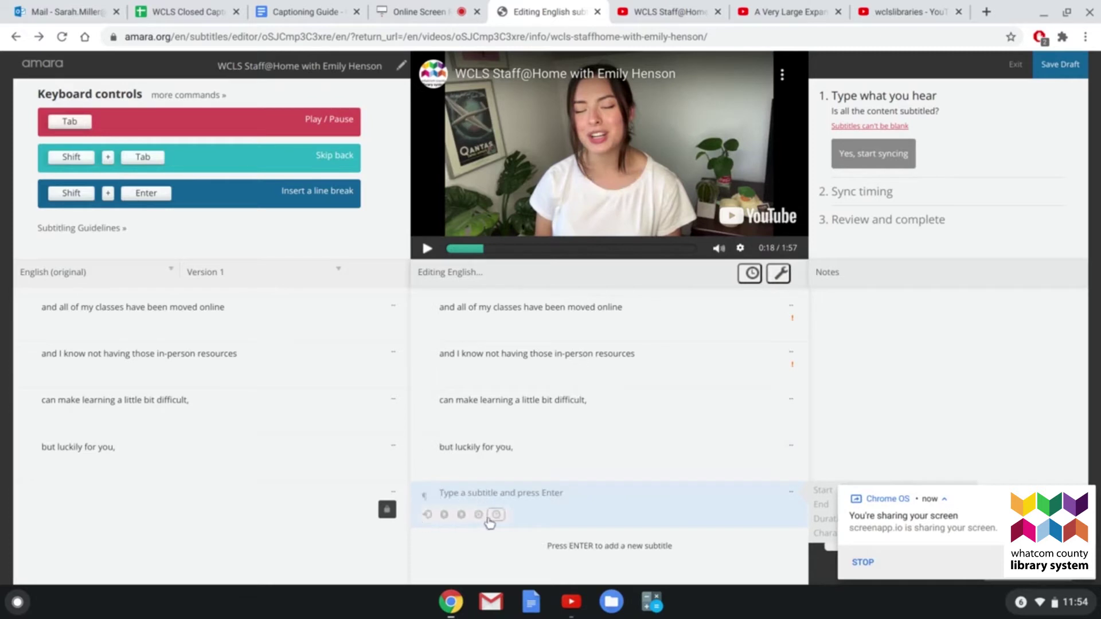
left_click(482, 521)
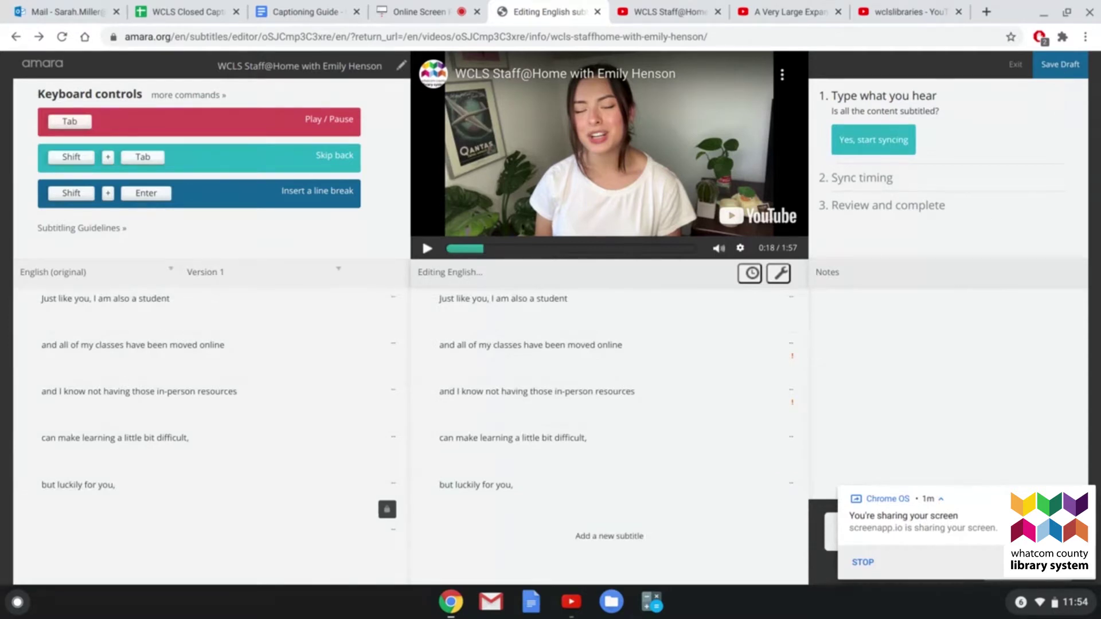
Save the subtitle draft, stay in the editor, and advance to the timing sync stage.
left_click(1061, 68)
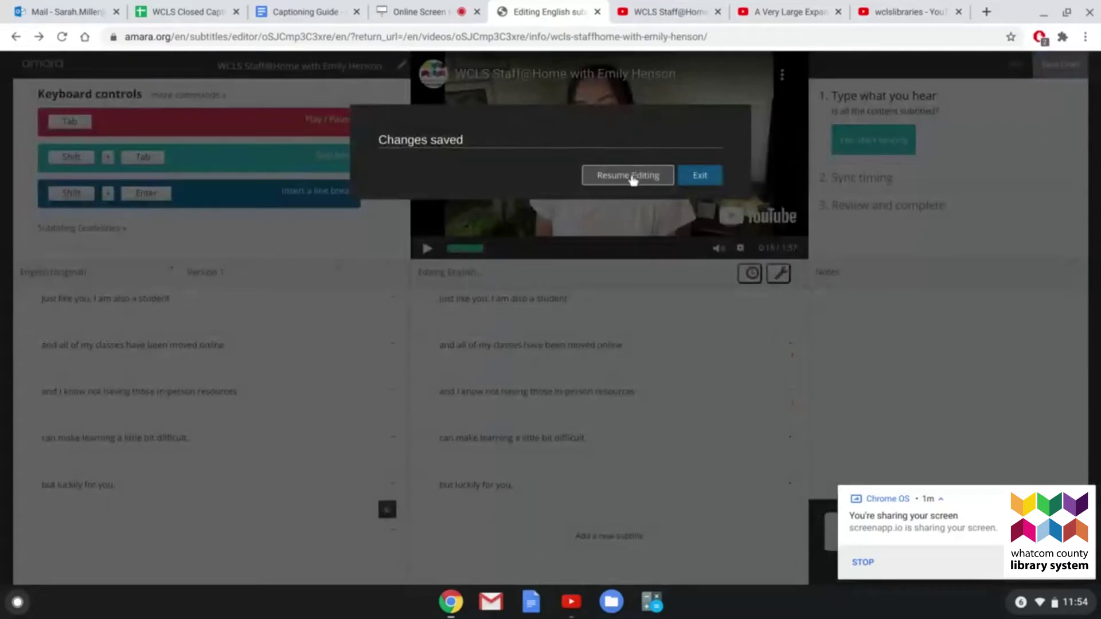
left_click(632, 178)
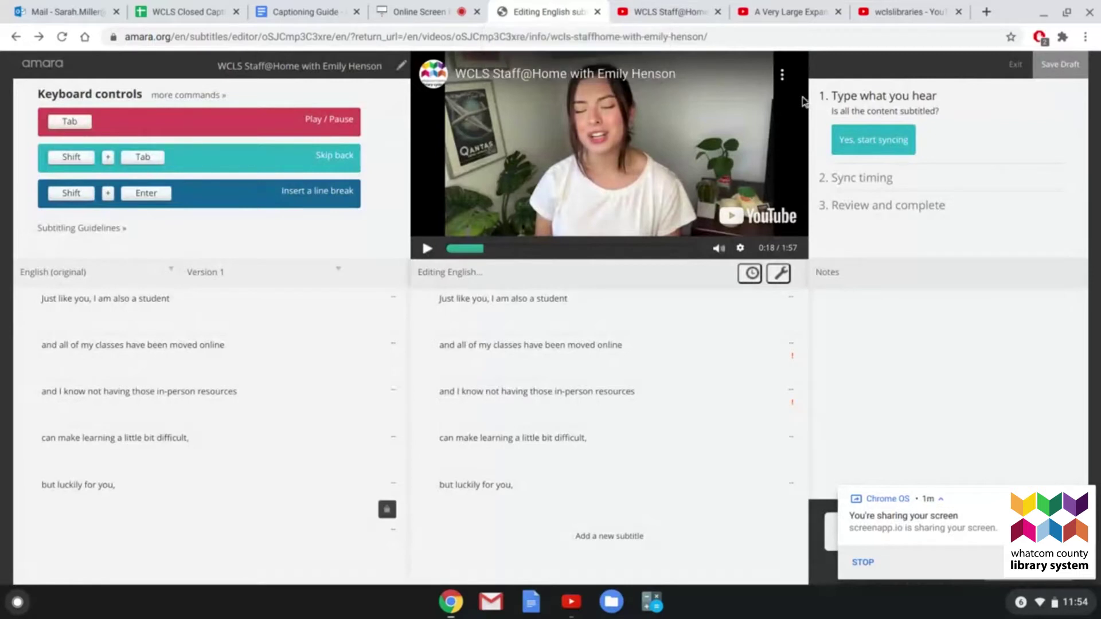
left_click(876, 144)
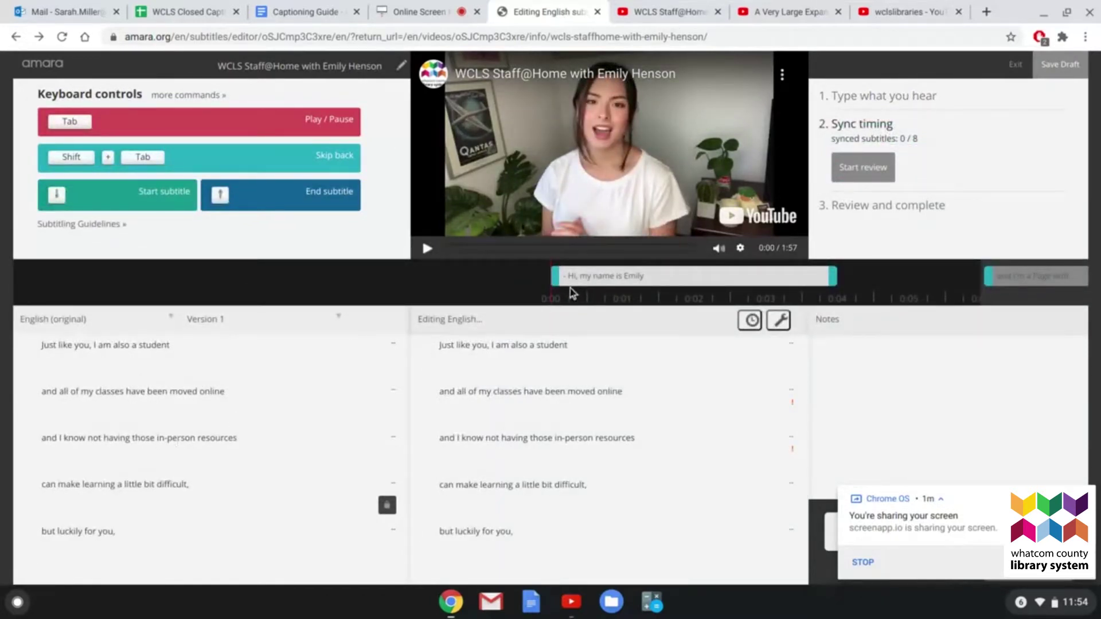
Play the video from the beginning and mark the first subtitle's start at about 0.32 seconds.
mouse_move(858, 292)
left_mouse_down()
mouse_move(683, 306)
mouse_move(523, 295)
mouse_move(675, 310)
mouse_move(862, 302)
left_mouse_up()
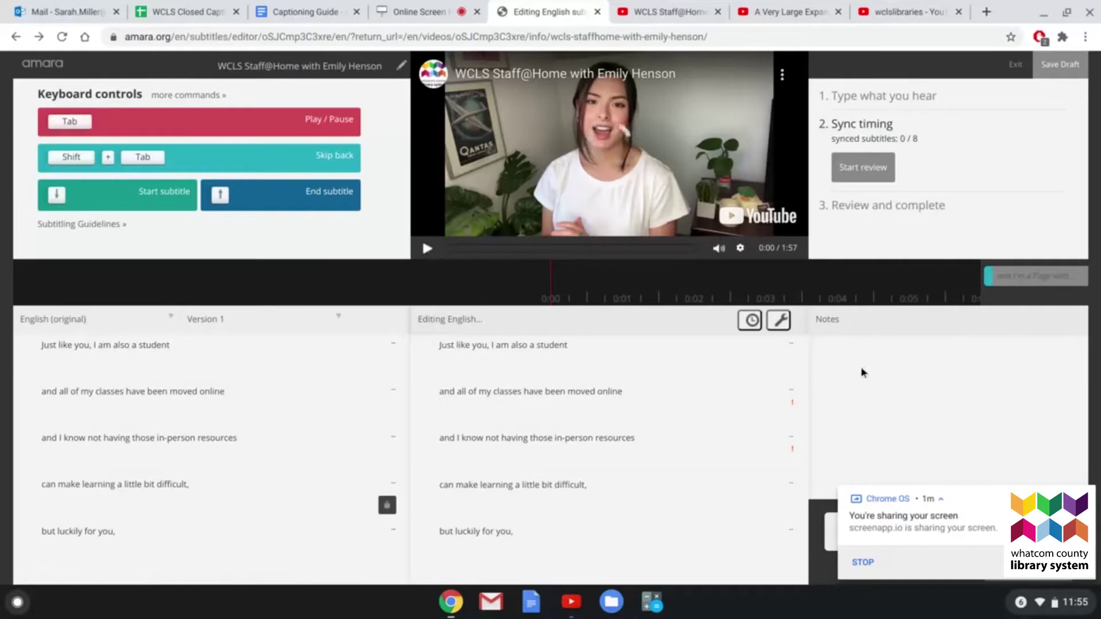
scroll(575, 433, "up", 3)
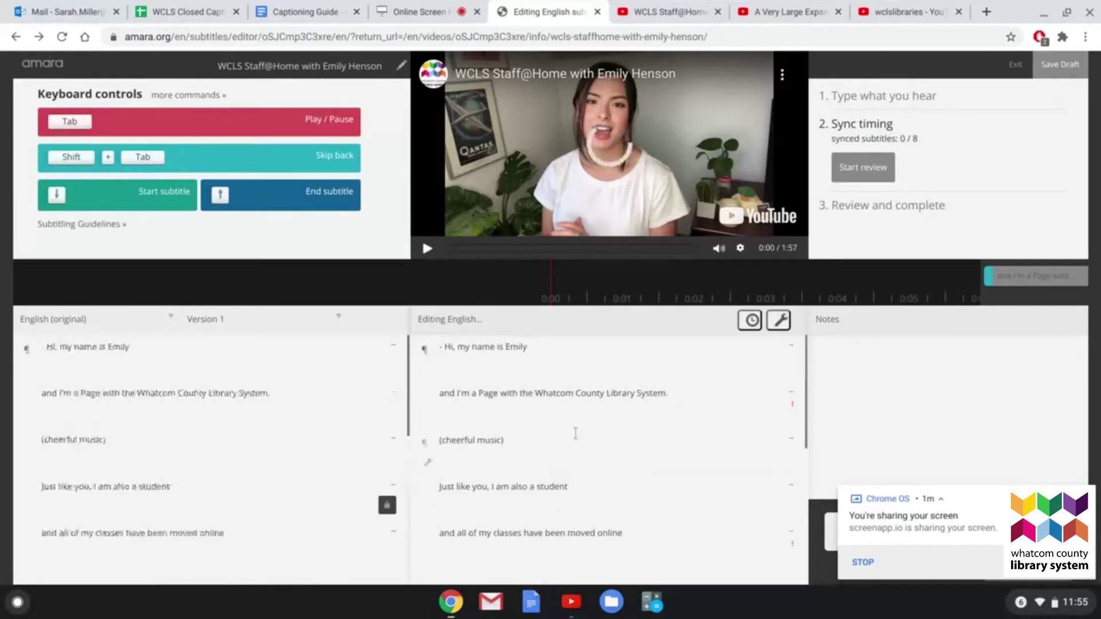
left_click(612, 366)
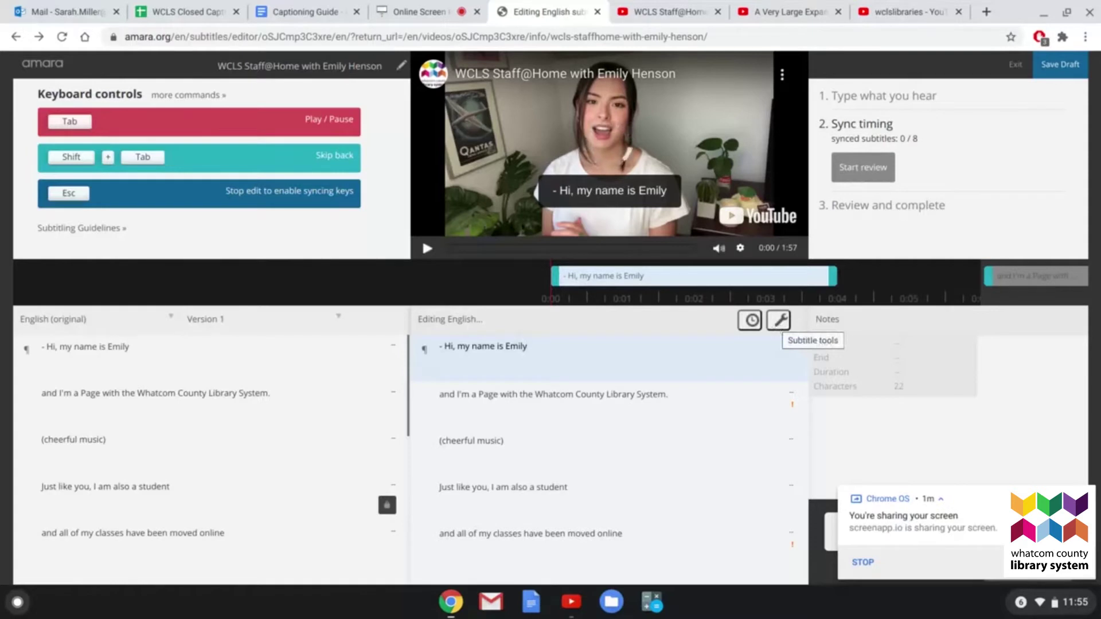
key("Escape")
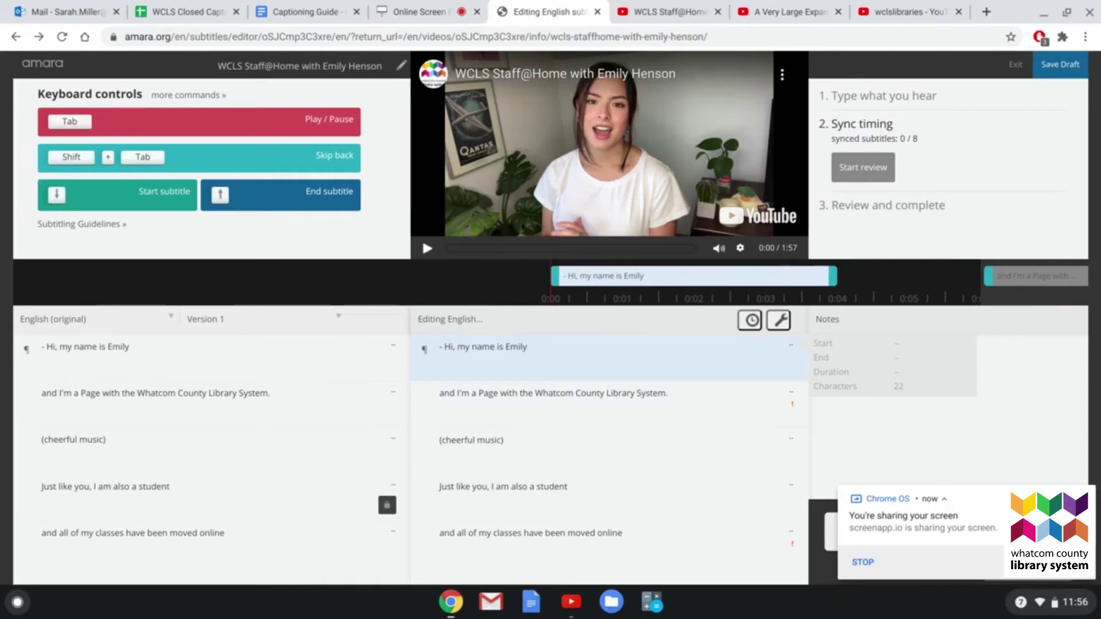
key("Tab")
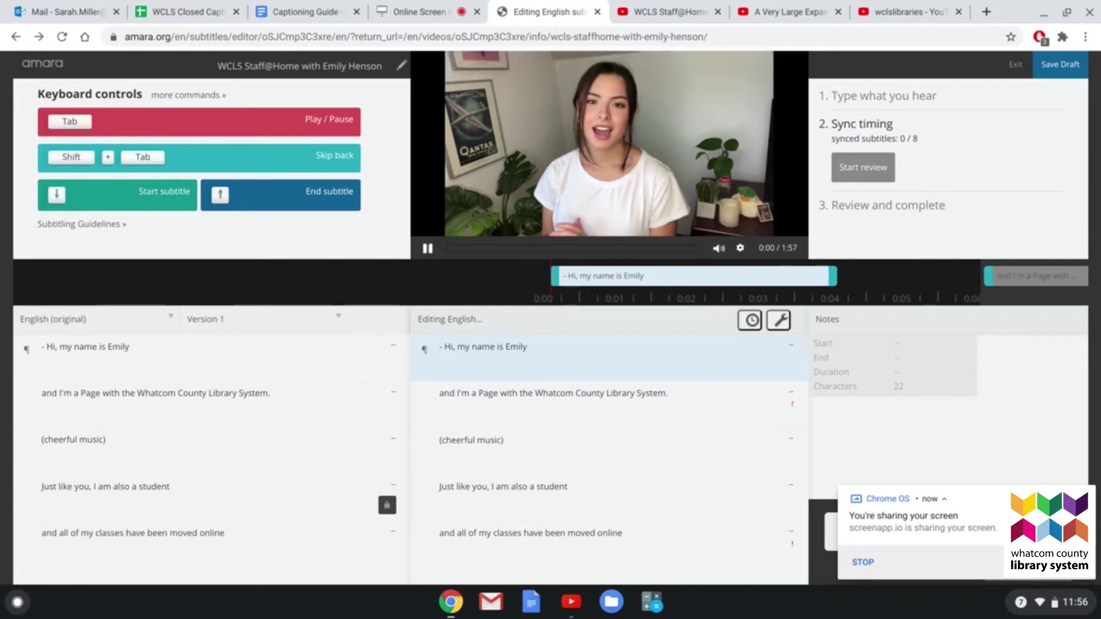
key("Down")
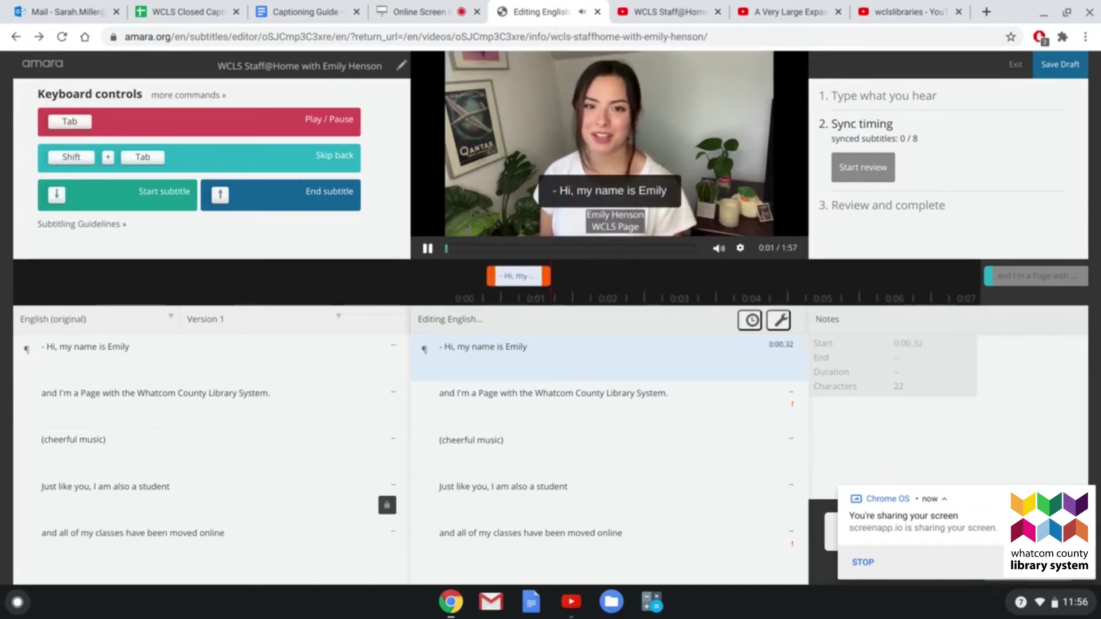
Mark the second subtitle's start at about 1.56 seconds, pause, and rewind the video to the beginning.
key("Down")
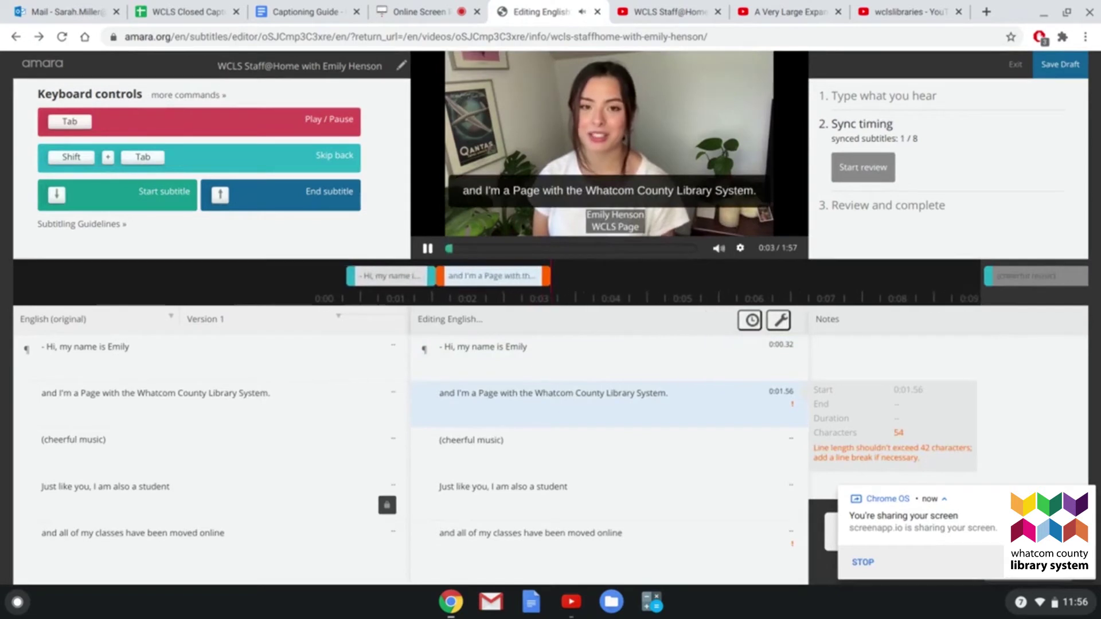
key("Tab")
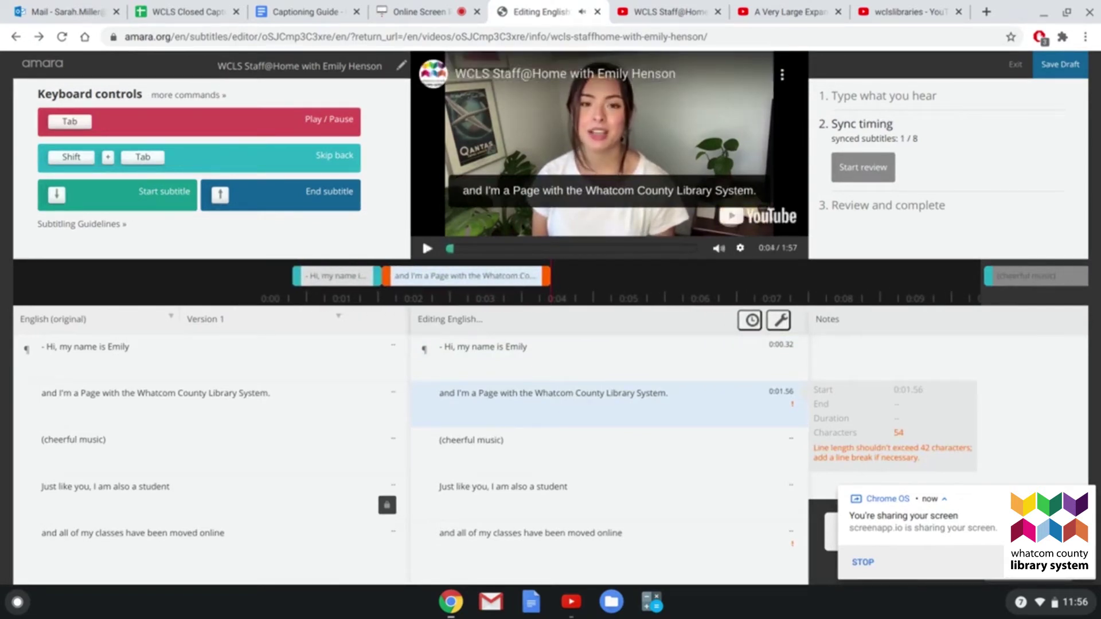
key("shift+Tab")
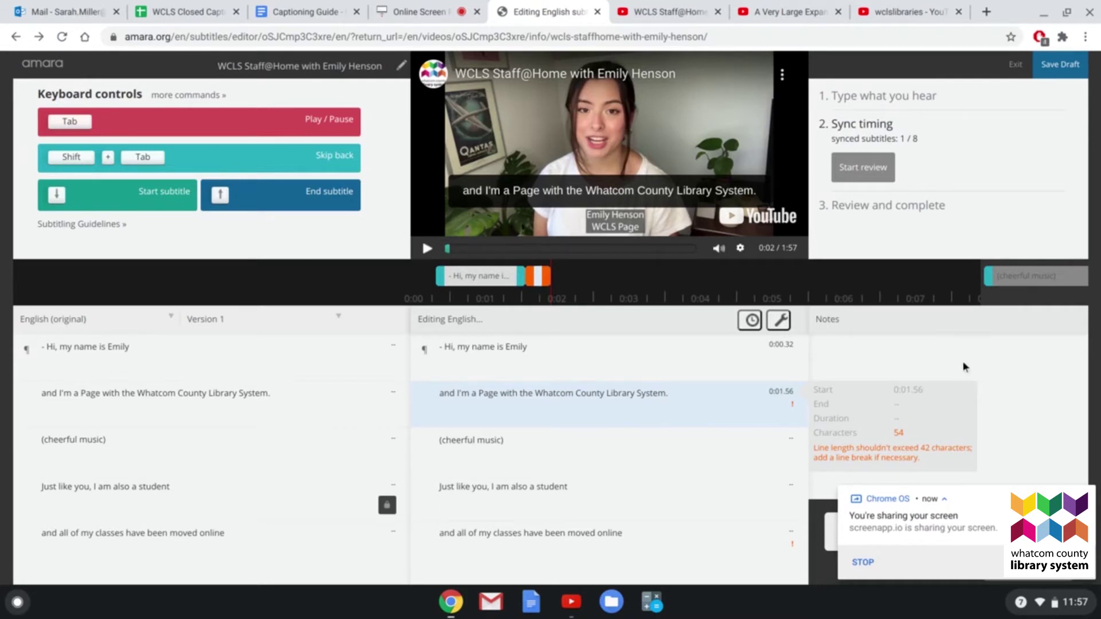
key("shift+Tab")
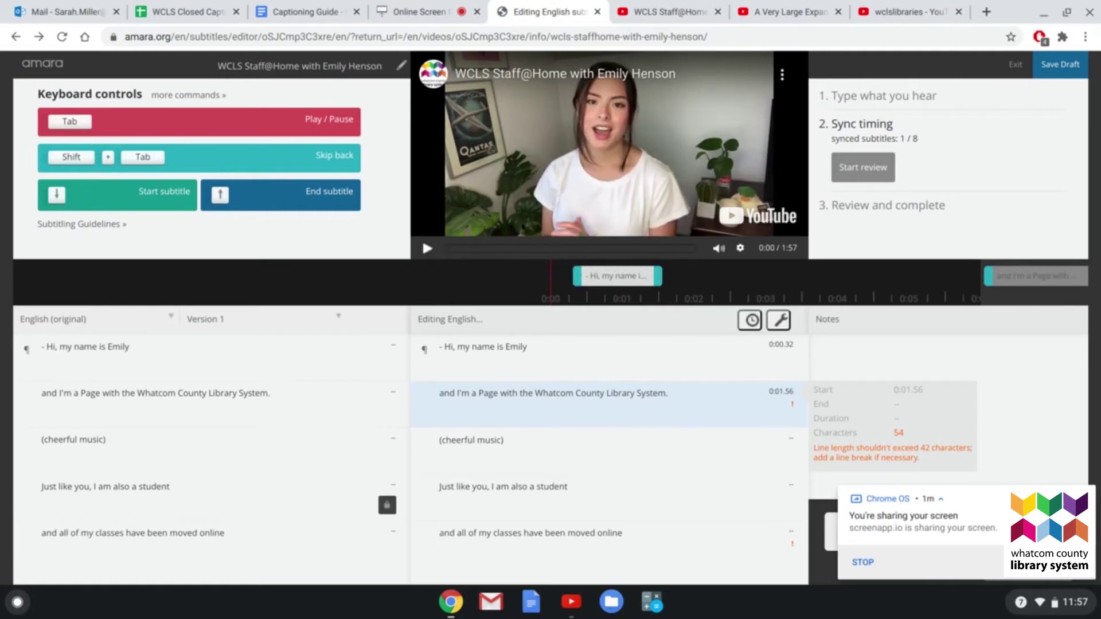
Replay the video and mark "(cheerful music)" to start at about 3.85 seconds and end at about 5.90 seconds.
key("Tab")
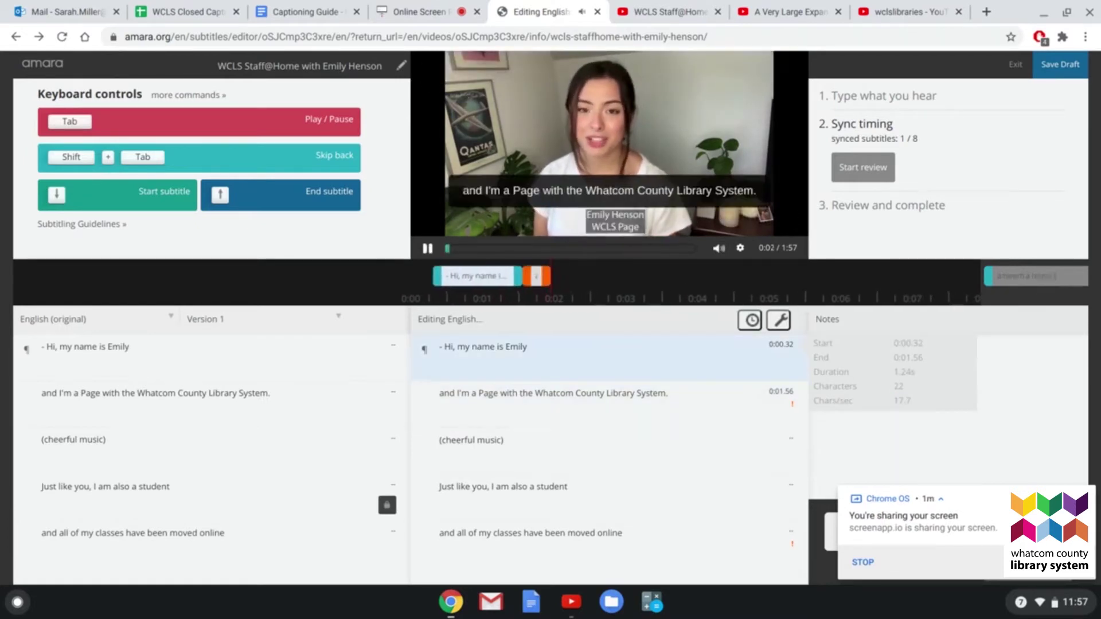
key("Down")
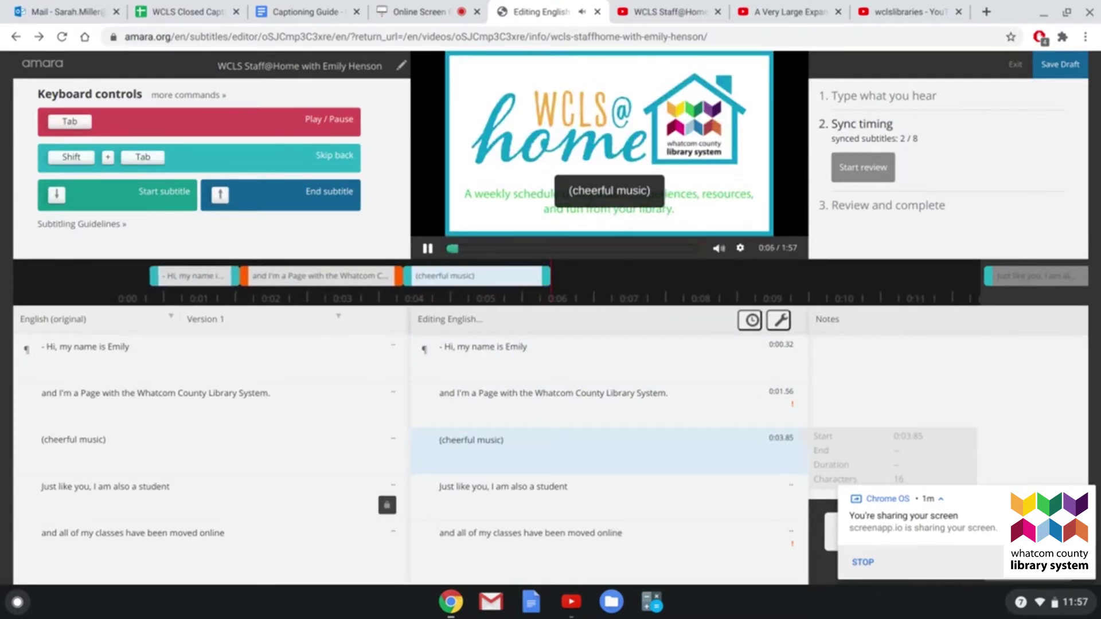
key("Down")
key("Tab")
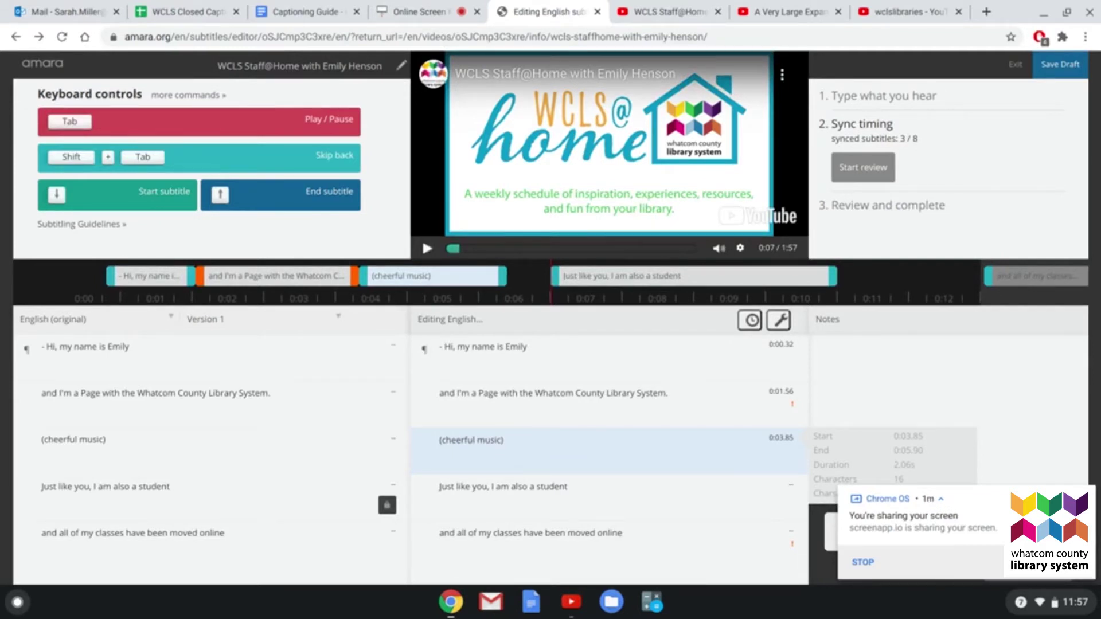
Replay the passage after the music and mark the start of "Just like you, I am also a student" at about 7.63 seconds.
key("shift+Tab")
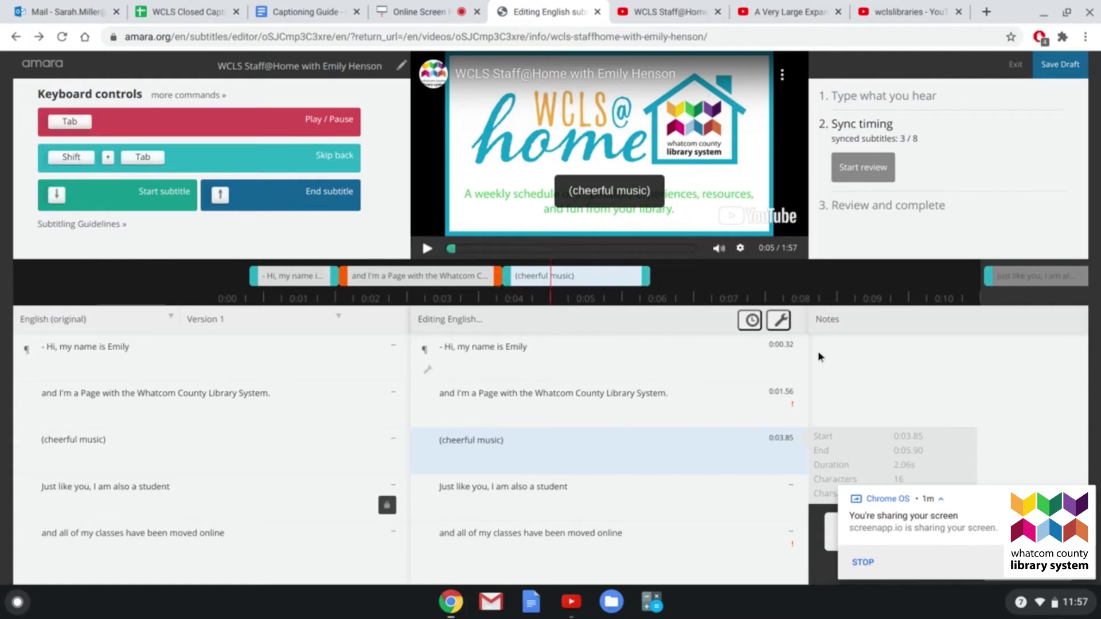
key("Tab")
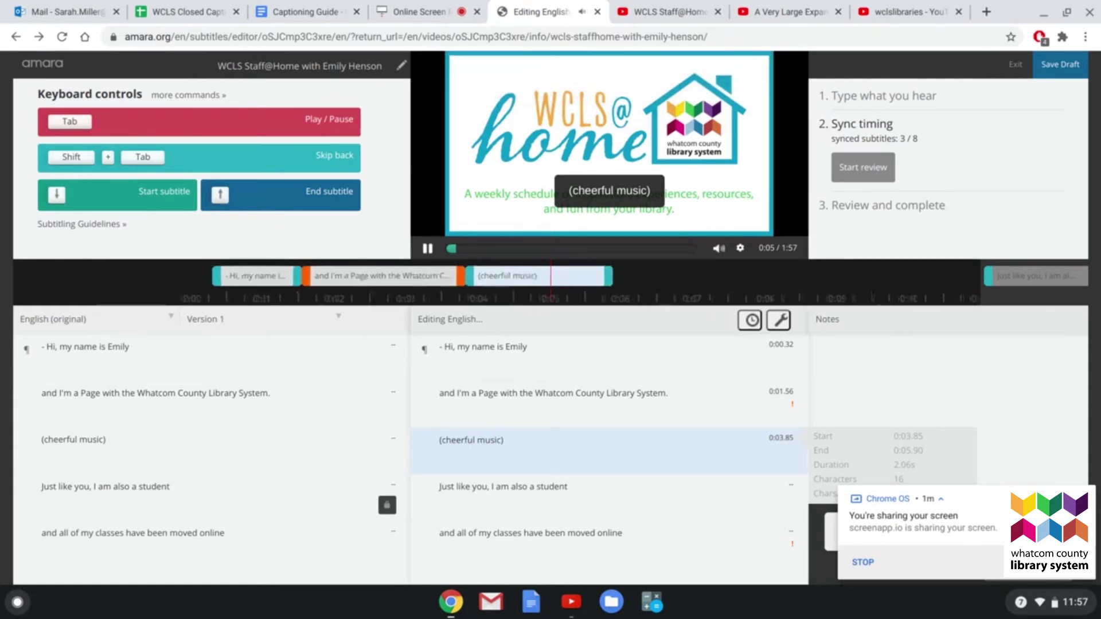
key("Down")
key("Tab")
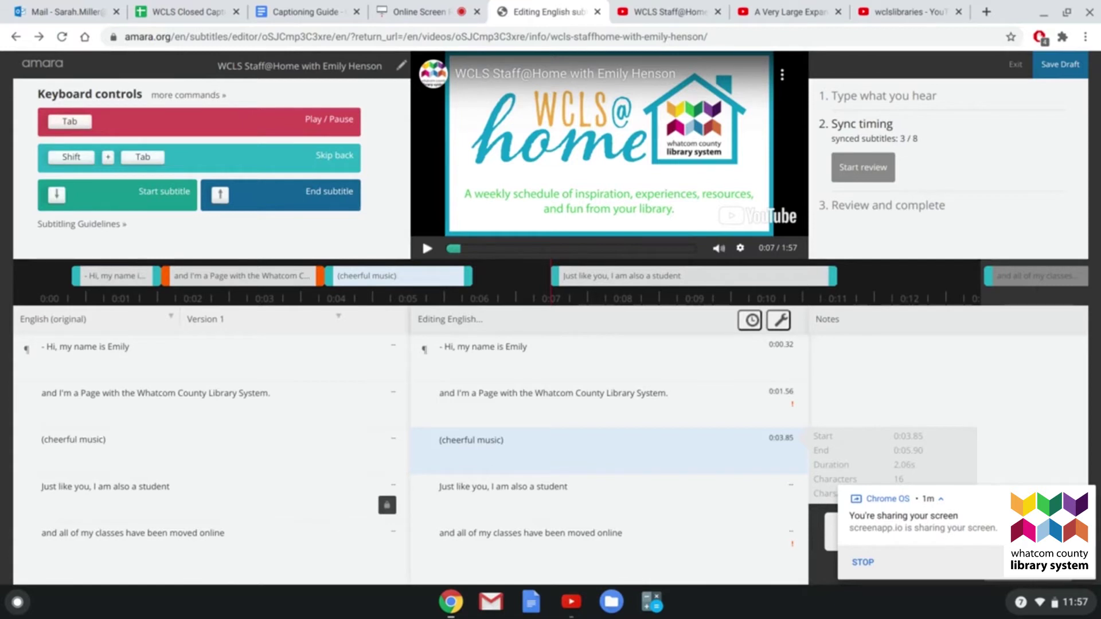
key("shift+Tab")
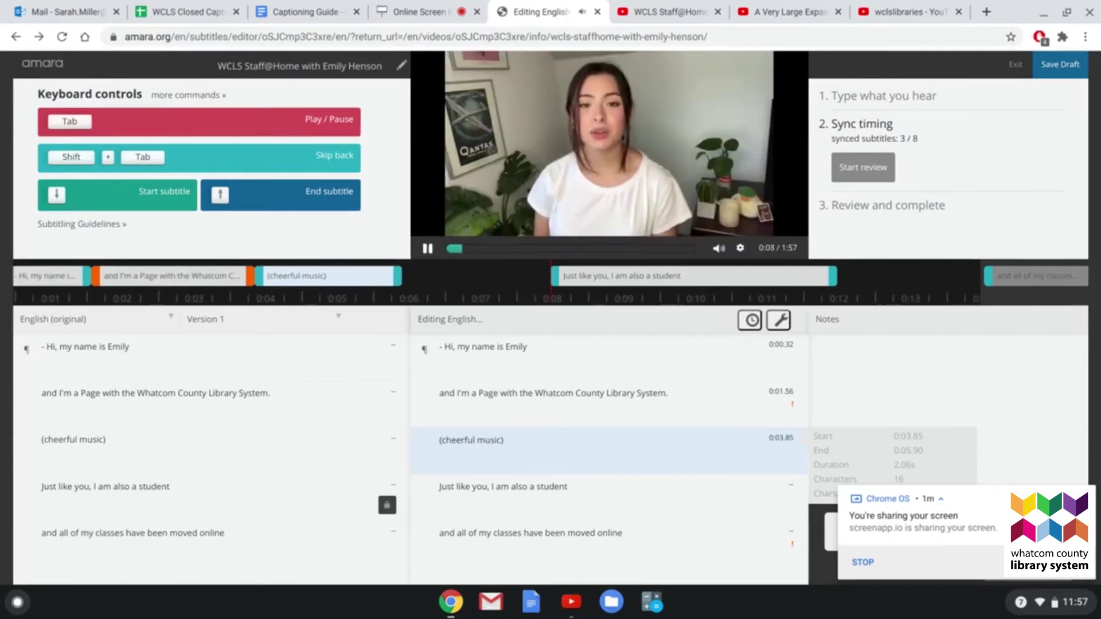
key("Tab")
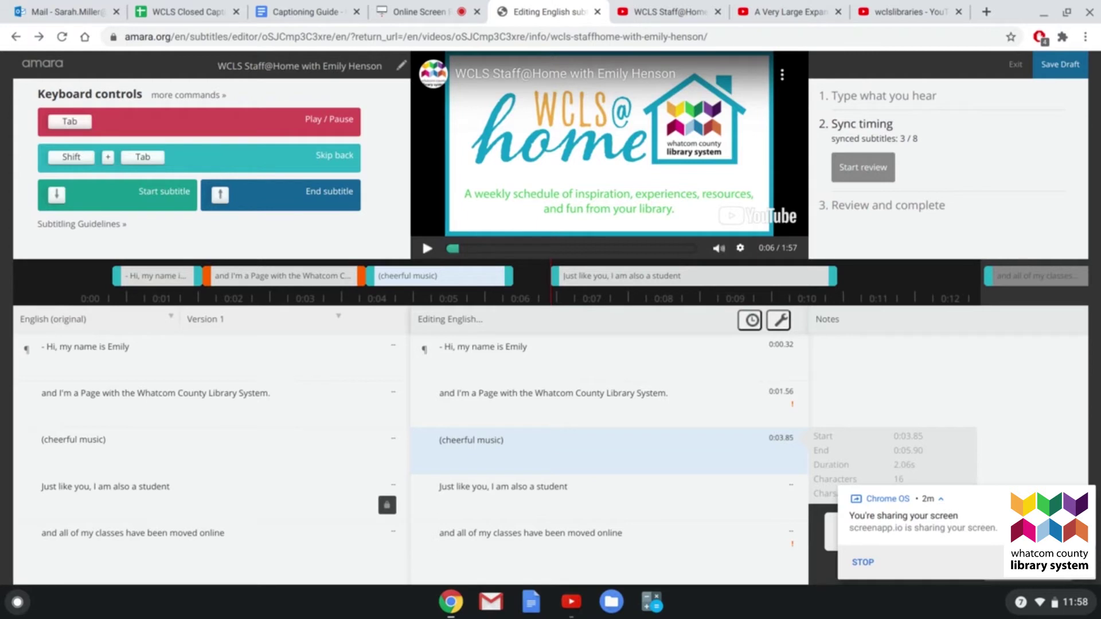
key("Tab")
key("Down")
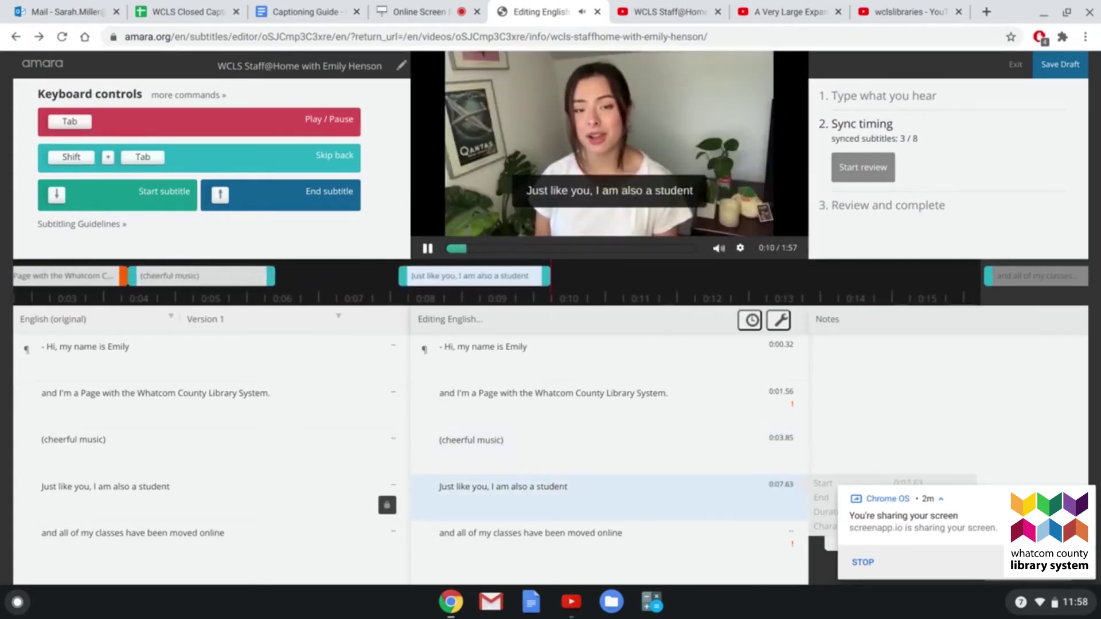
Try marking the start of "and all of my classes have been moved online" at about 10.31 seconds and replay that passage.
key("Down")
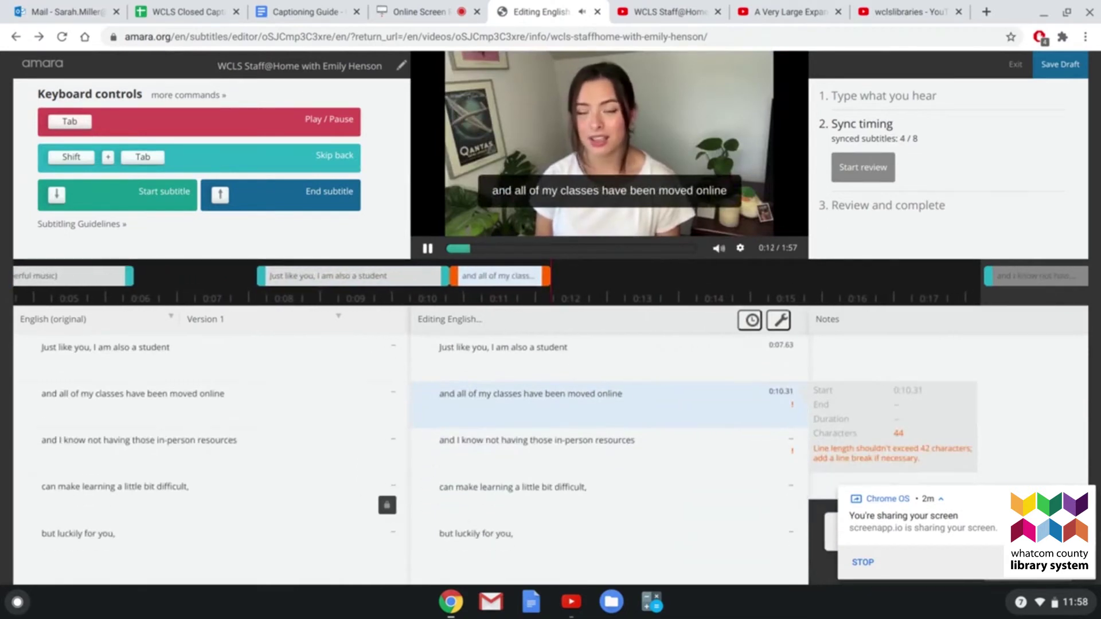
key("Tab")
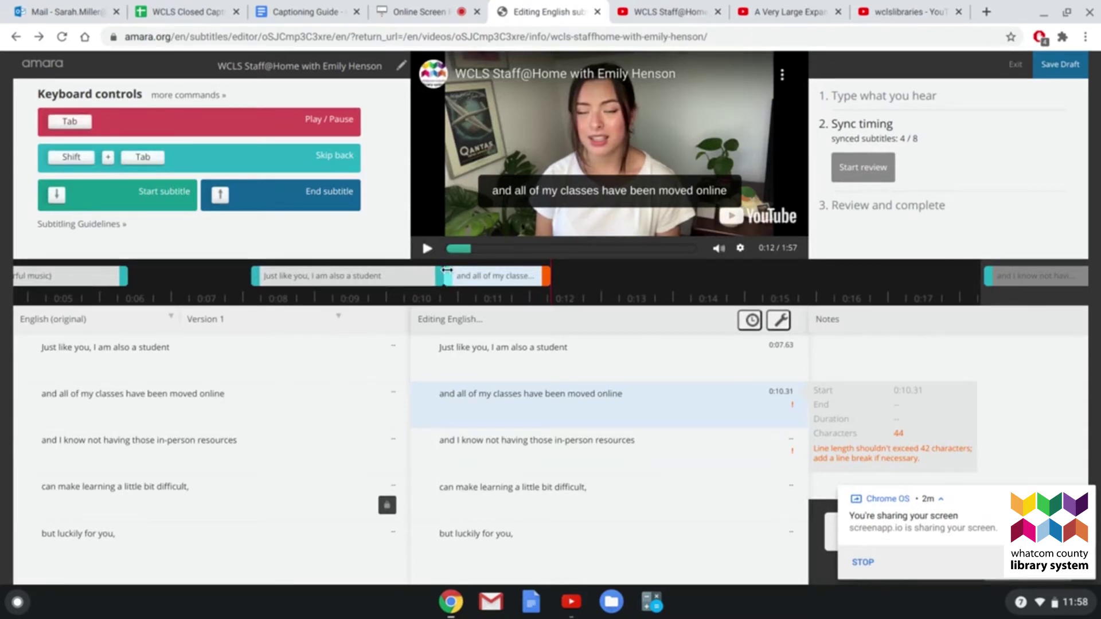
key("shift+Tab")
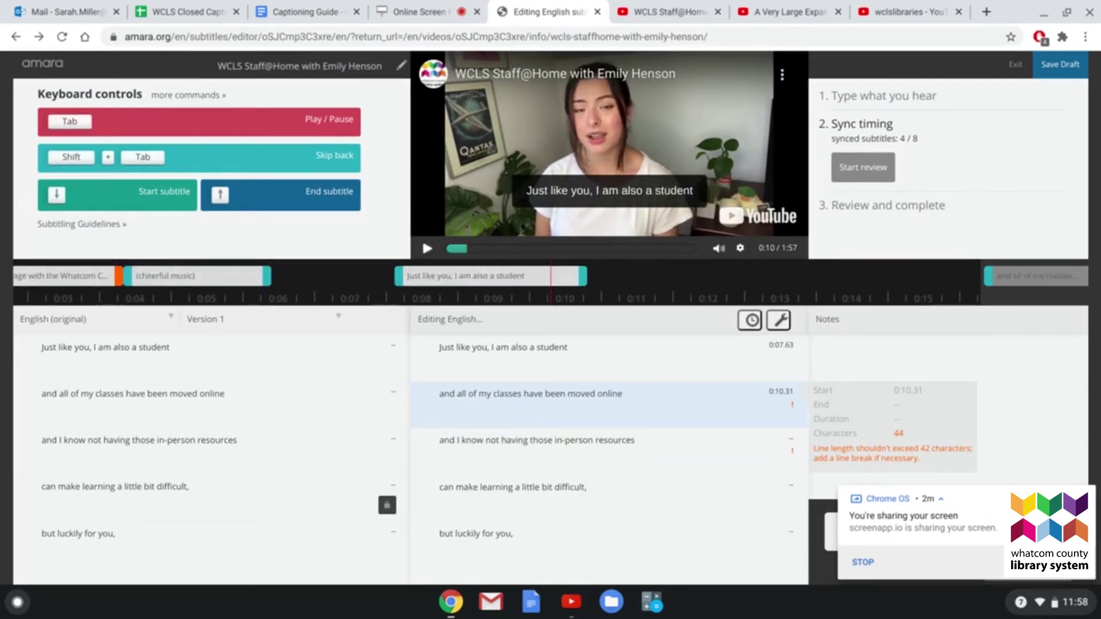
key("shift+Tab")
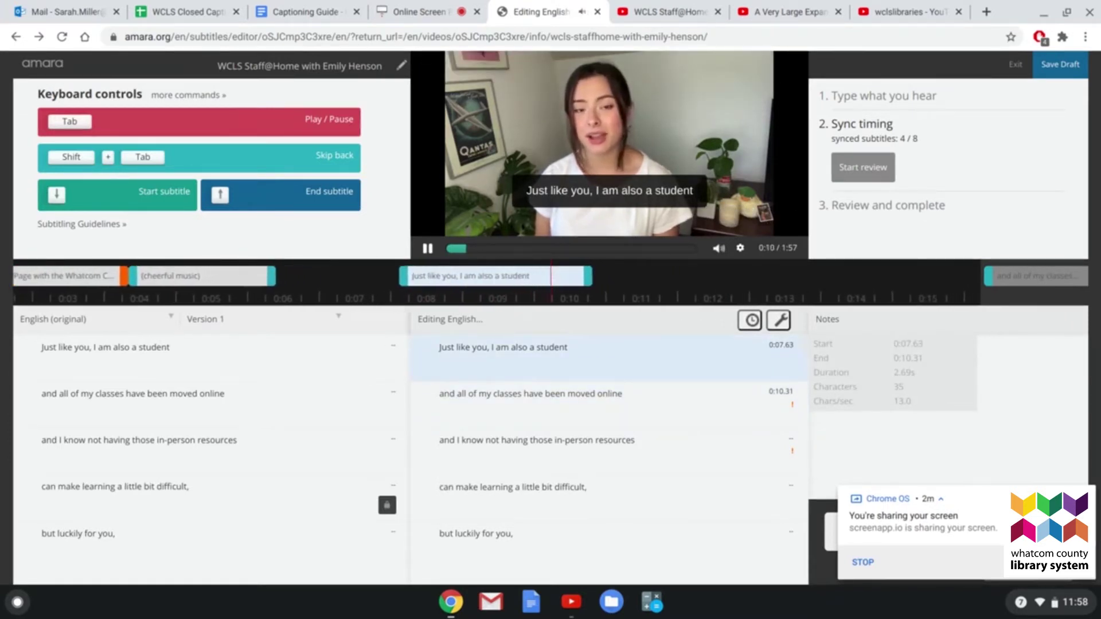
key("Down")
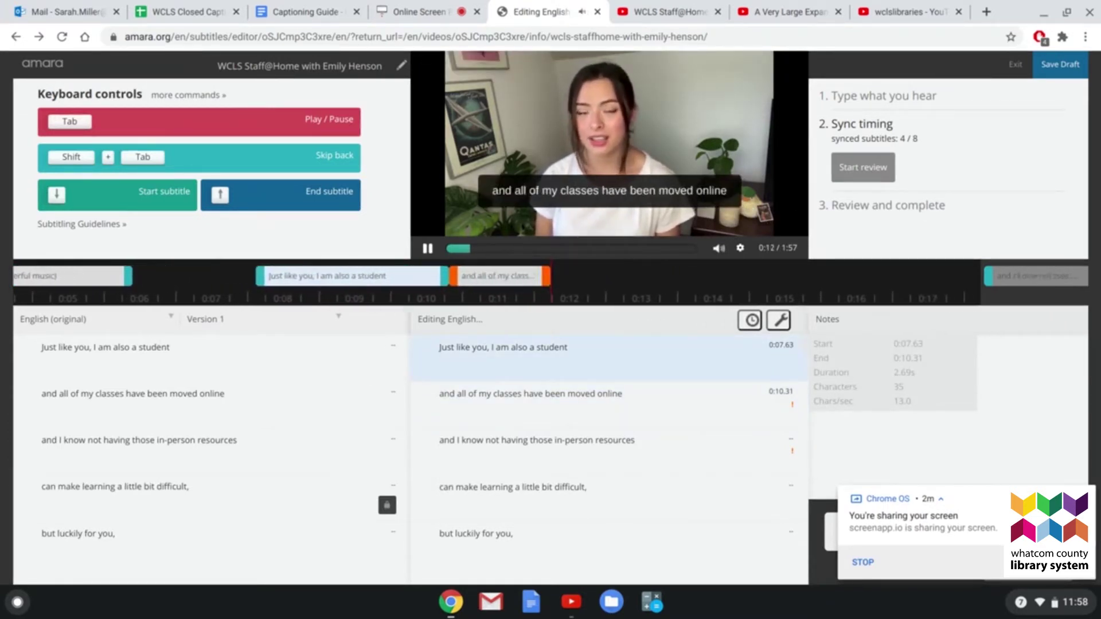
key("Tab")
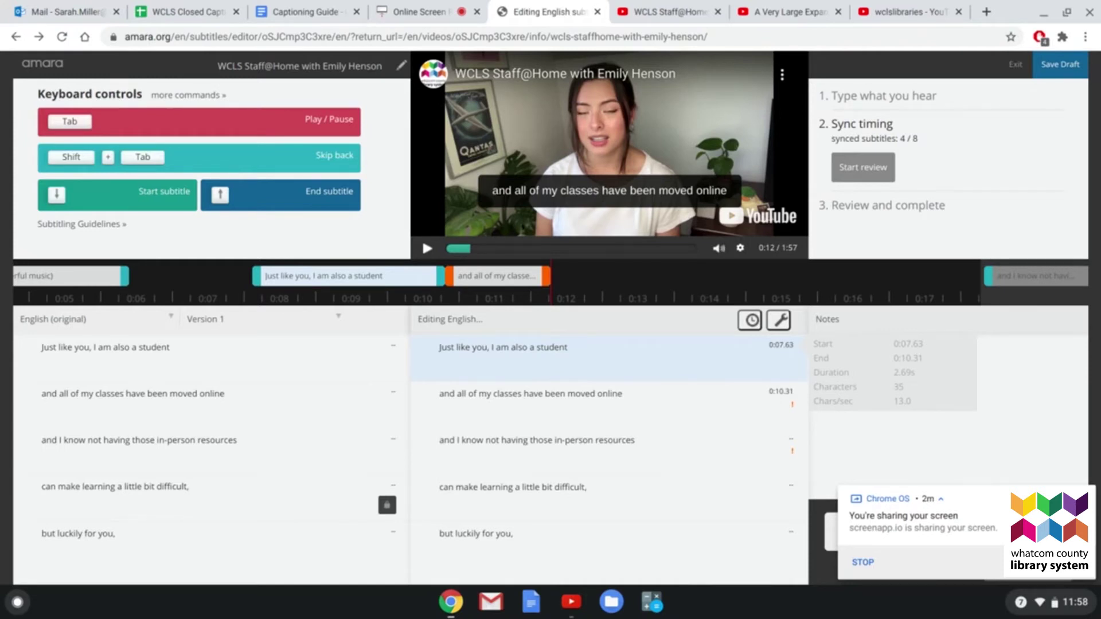
Clear the timing after the fourth subtitle's start, rewind, and mark "and all of my classes have been moved online" at about 9.46 seconds.
key("shift+Tab")
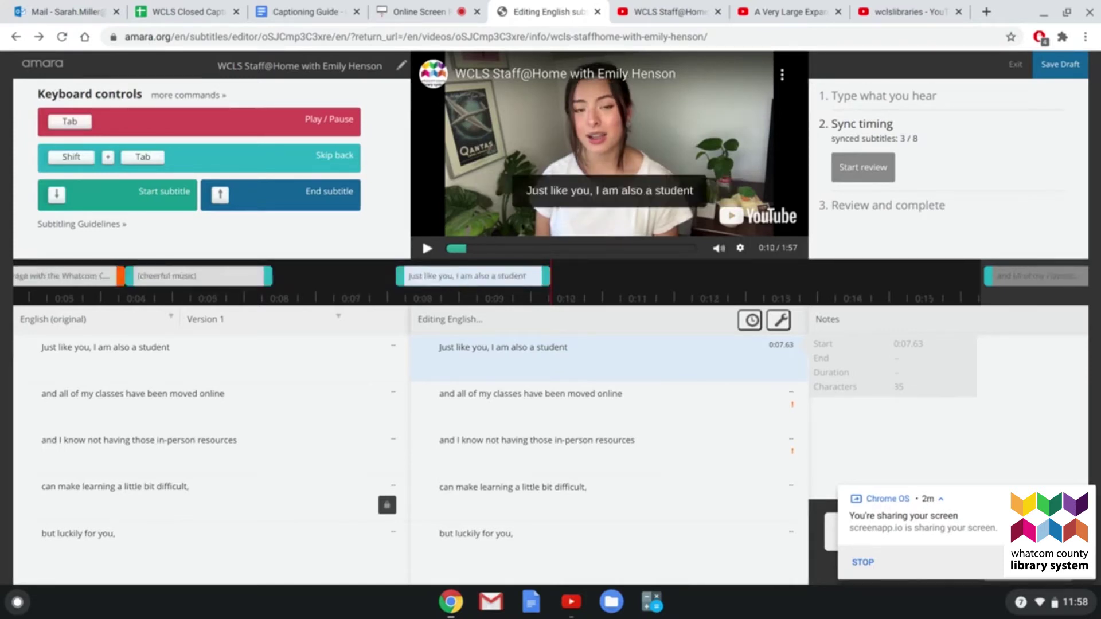
key("shift+Tab")
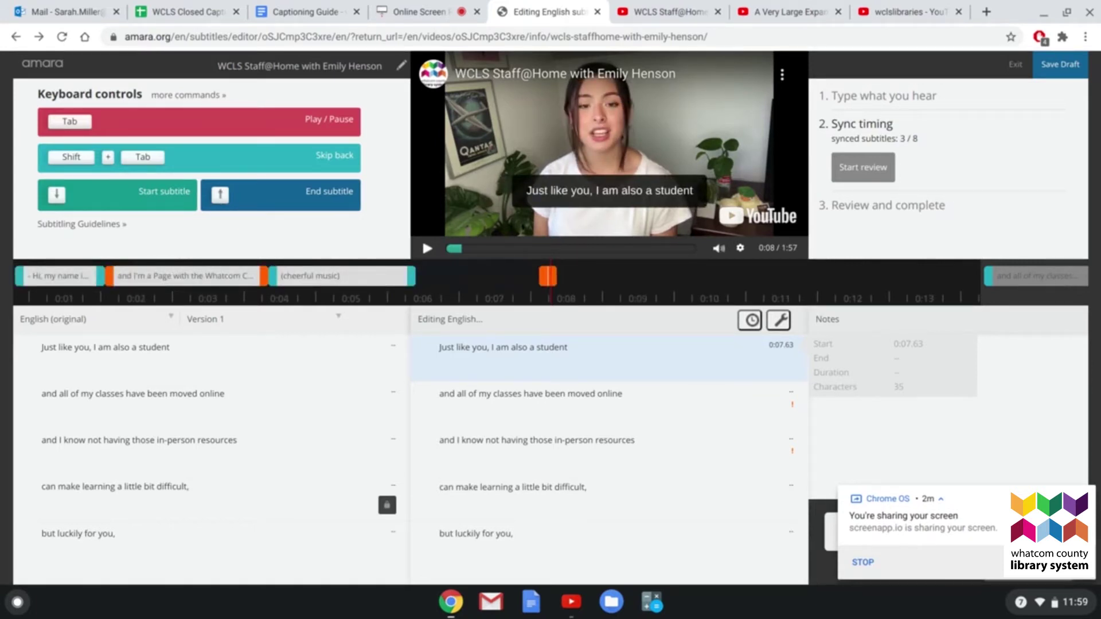
key("Tab")
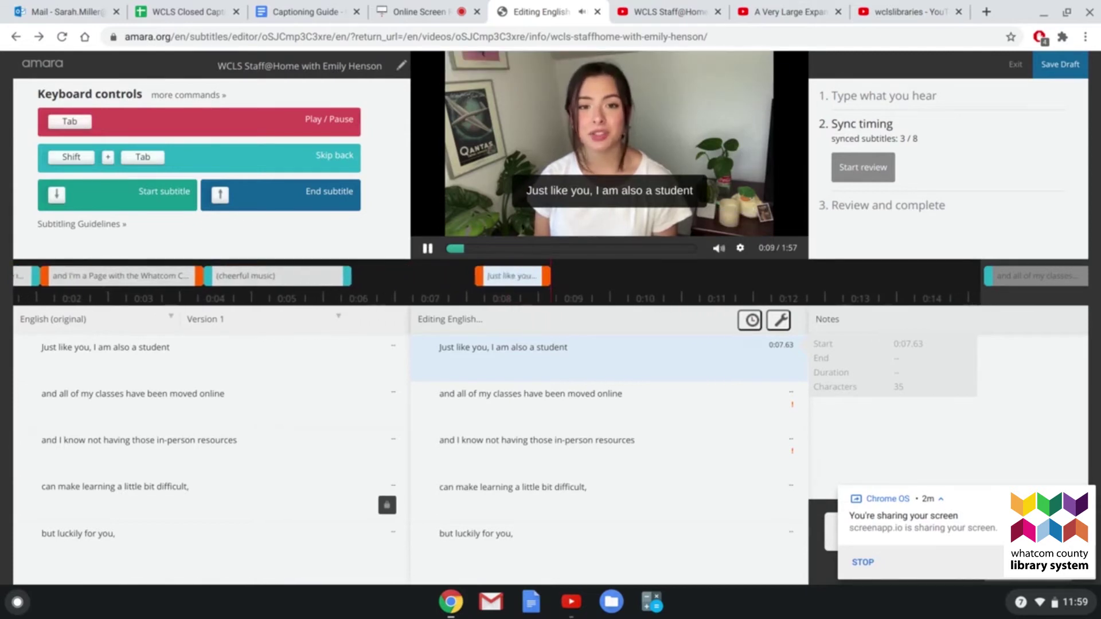
key("Down")
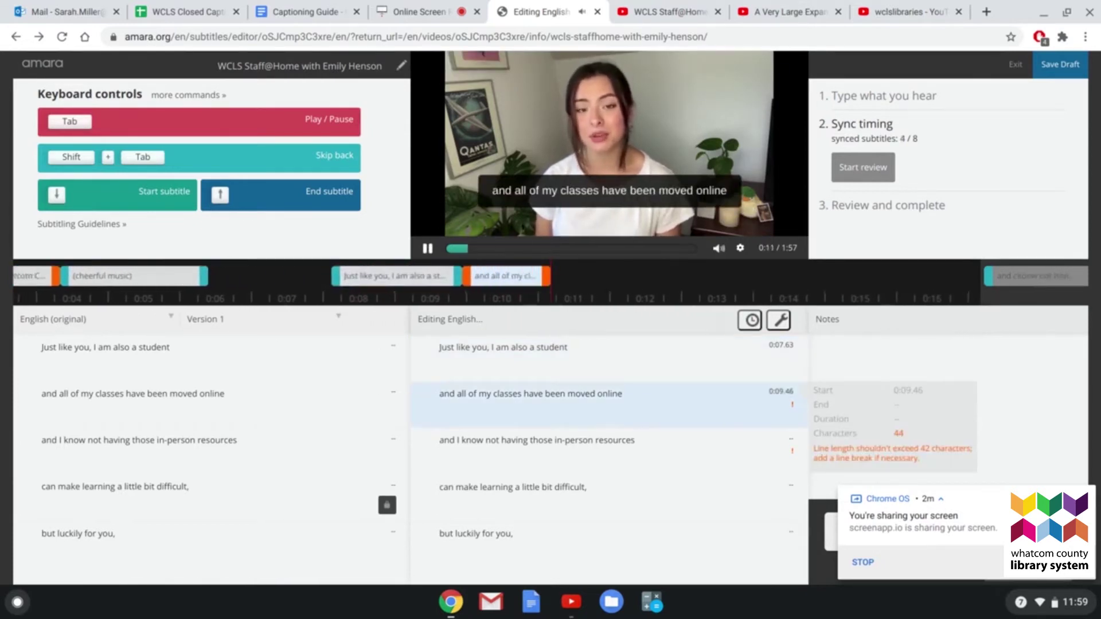
Mark the starts of the last three subtitles at about 12.09, 14.32 and 16.35 seconds, and pause the video.
key("Down")
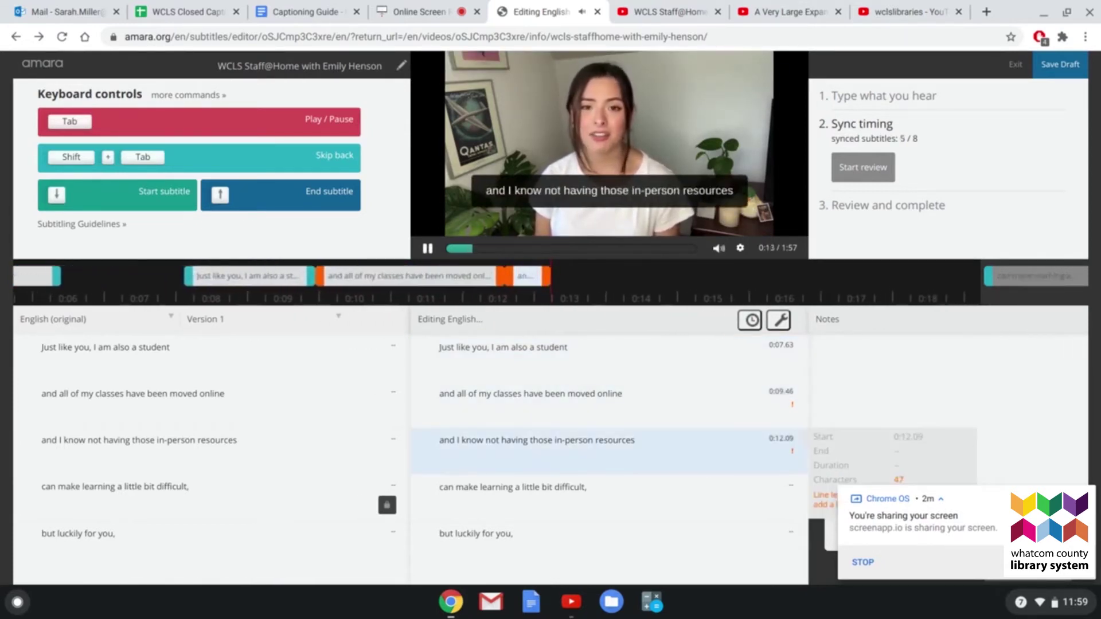
key("Down")
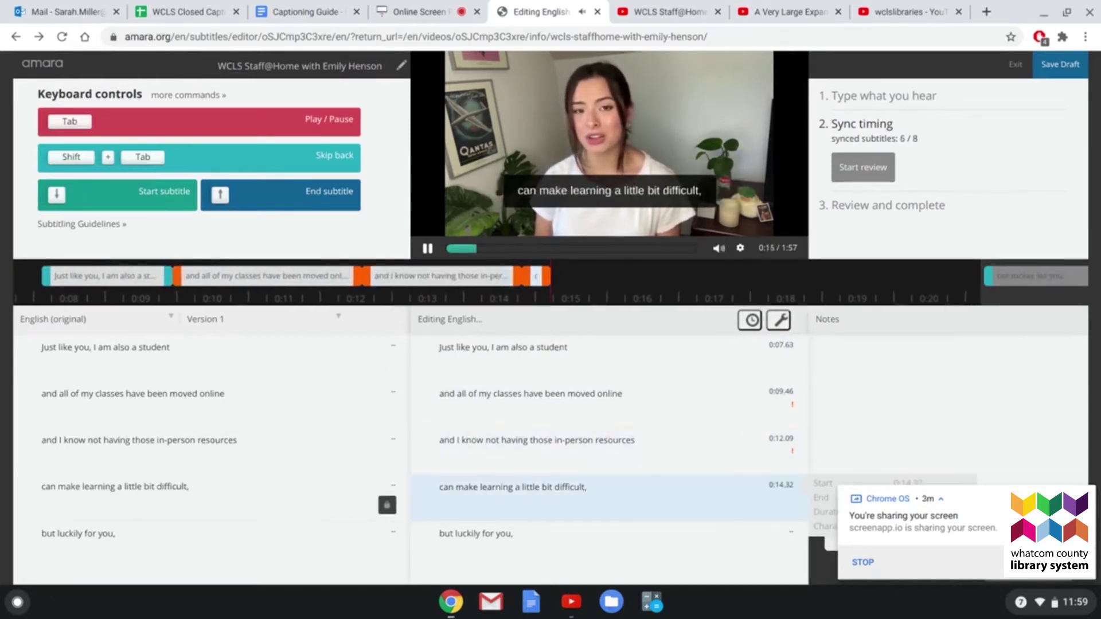
key("Down")
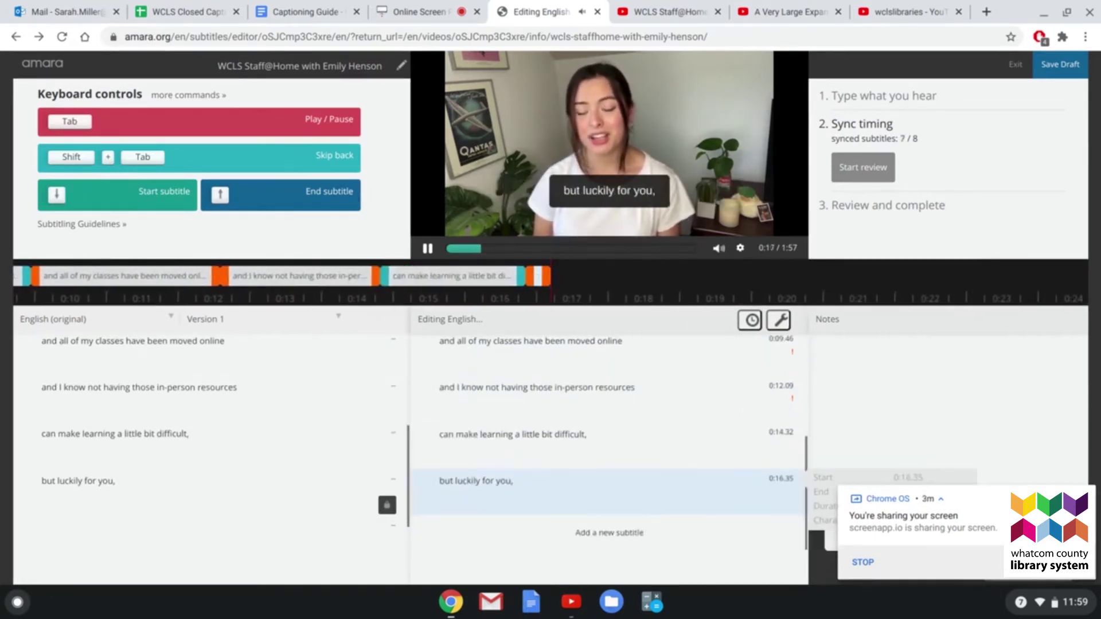
key("Tab")
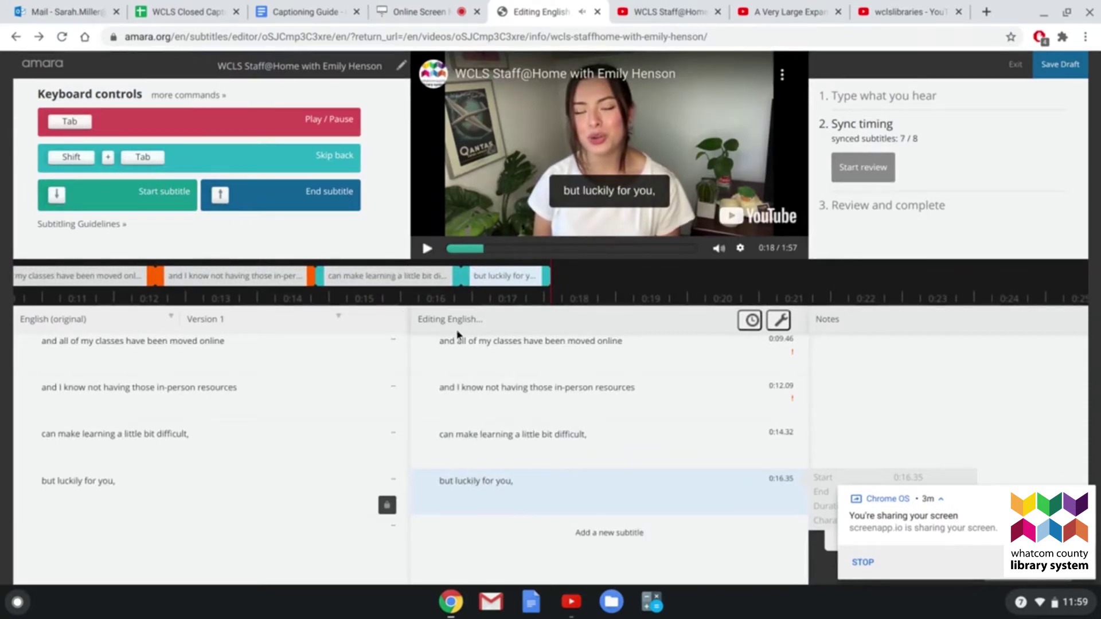
Move the boundary between "and all of my classes have been moved online" and the following subtitle to about 11.94 seconds, replaying the passage to check it.
key("shift+Tab")
key("shift+Tab")
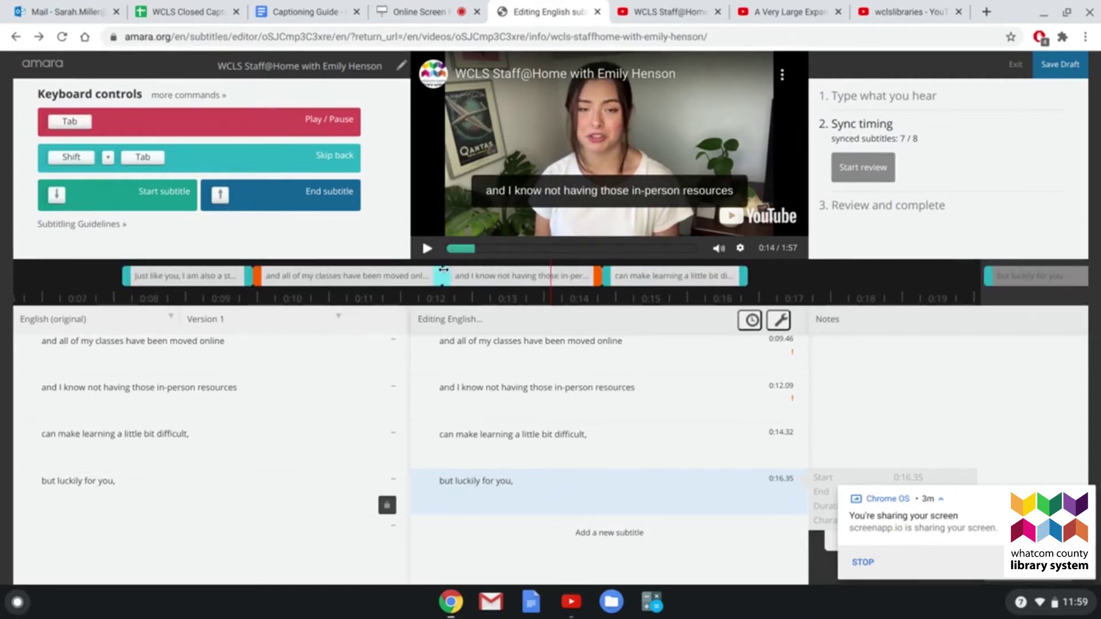
key("shift+Tab")
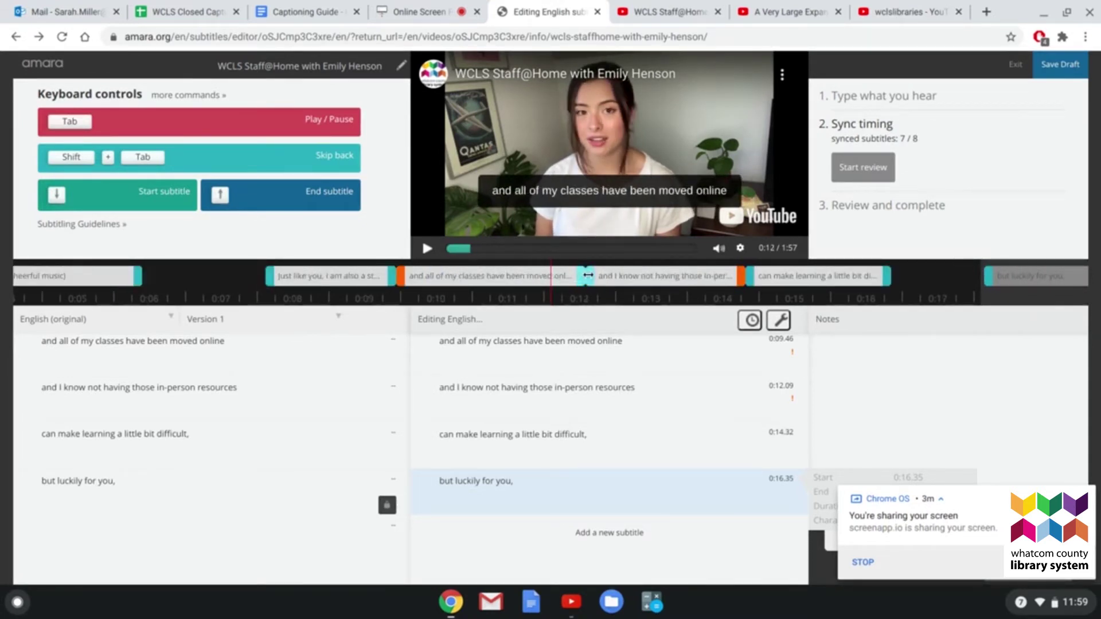
mouse_move(588, 276)
left_mouse_down()
mouse_move(514, 278)
mouse_move(634, 280)
mouse_move(558, 285)
mouse_move(593, 285)
left_mouse_up()
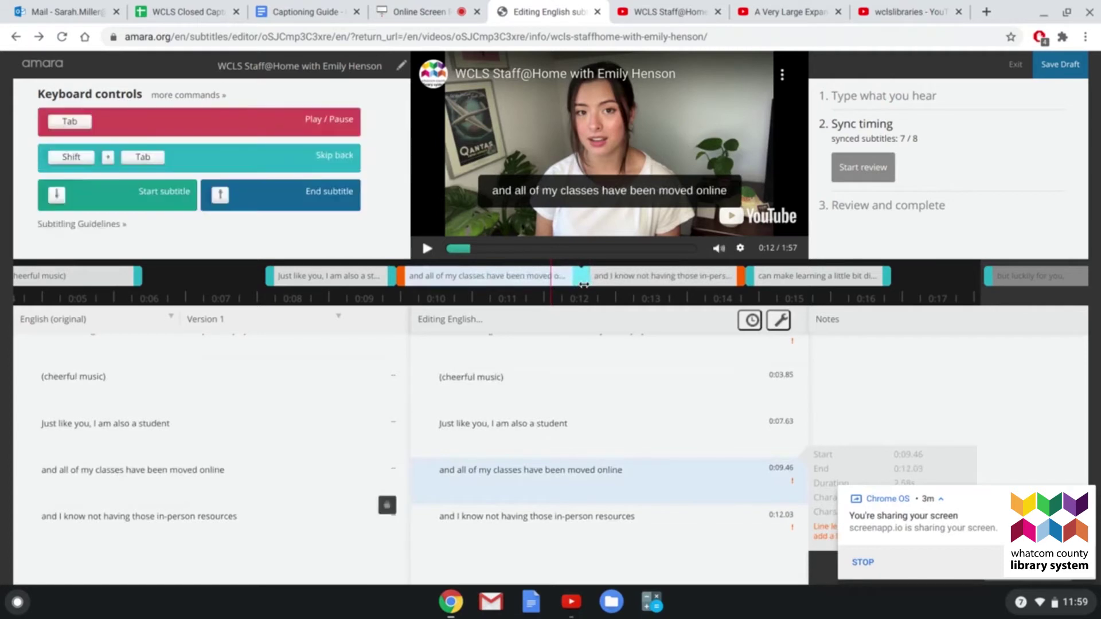
key("Tab")
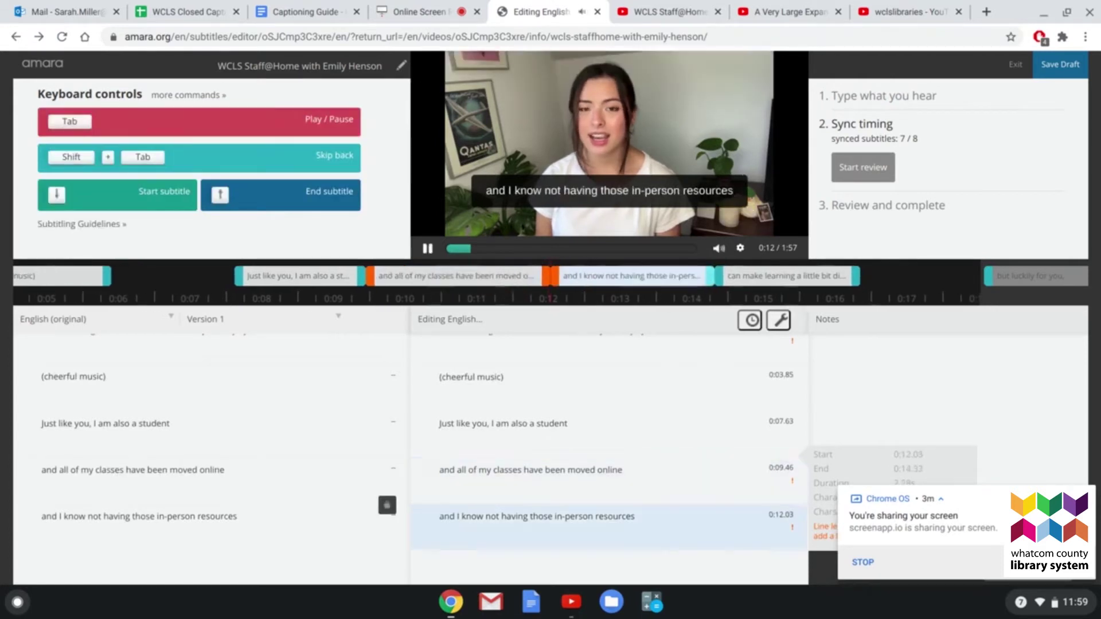
key("Tab")
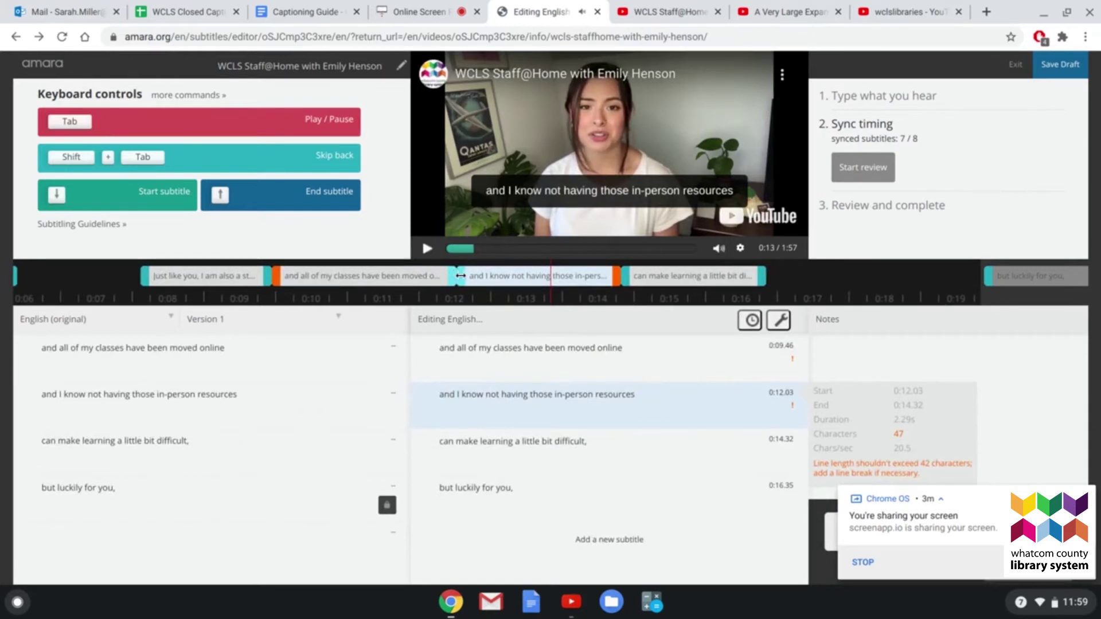
mouse_move(460, 276)
left_mouse_down()
mouse_move(507, 277)
mouse_move(400, 292)
mouse_move(450, 293)
left_mouse_up()
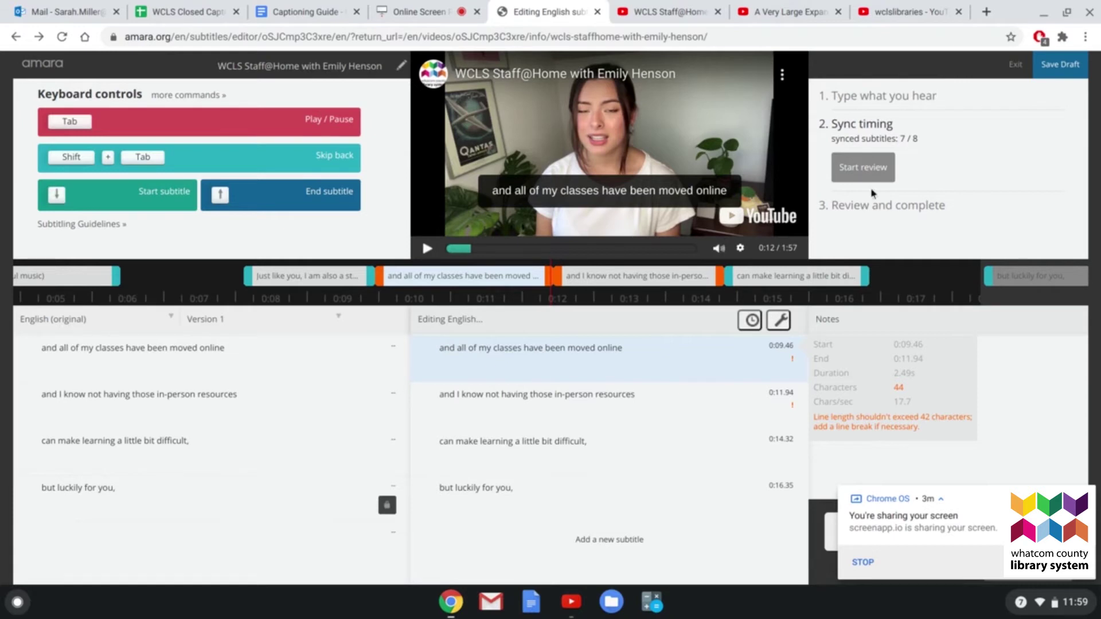
Play on through the final line and mark the end of "but luckily for you," at about 17.7 seconds, and pause the video.
left_click(1064, 73)
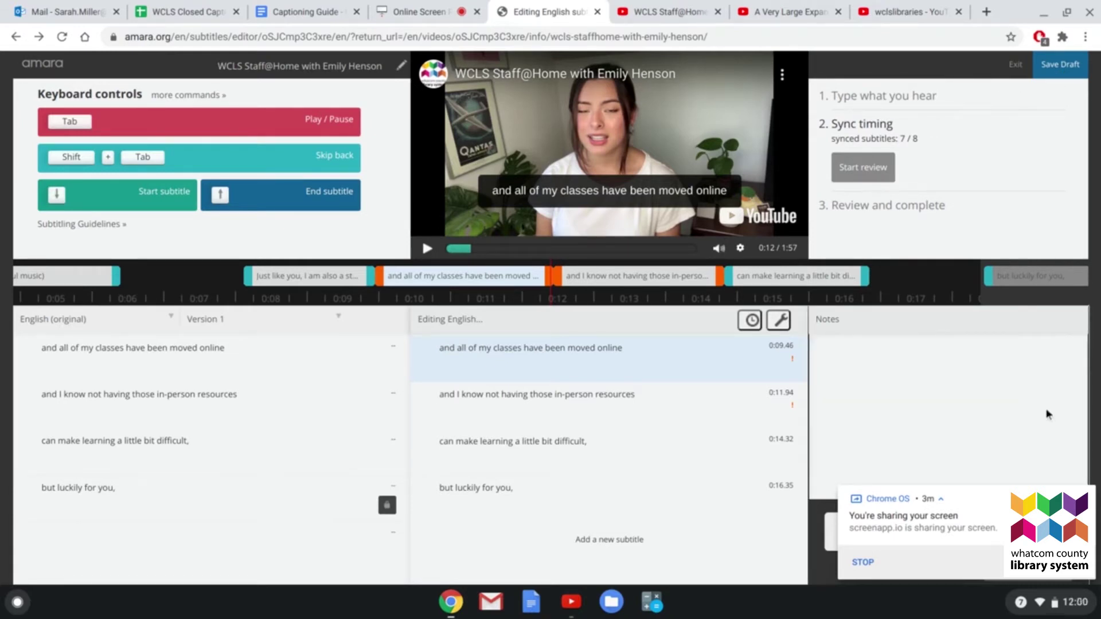
key("Tab")
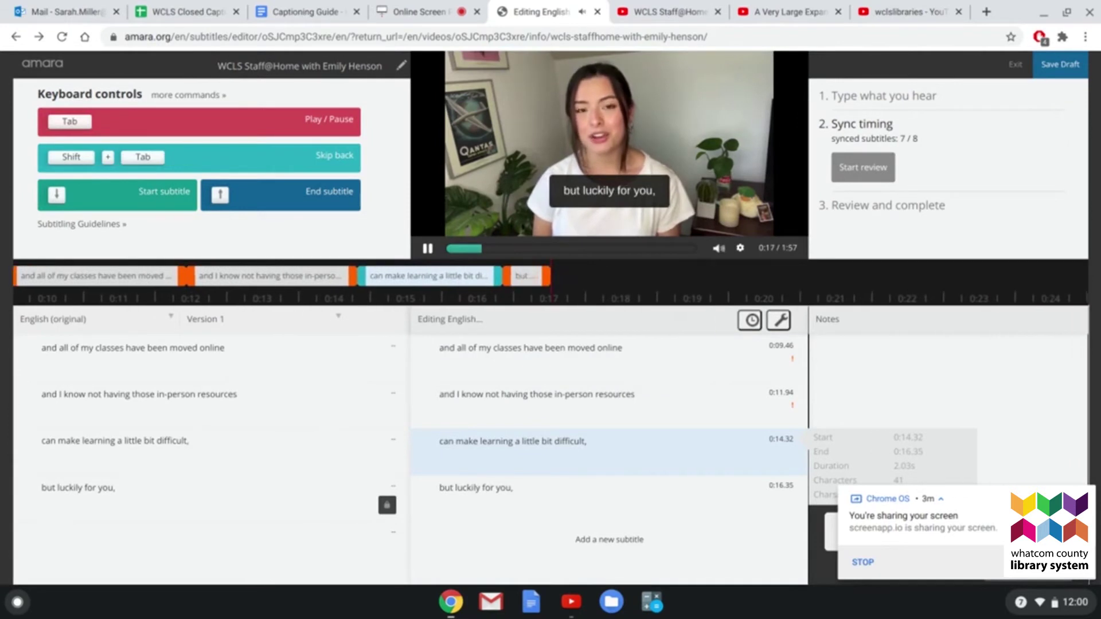
key("Up")
key("Tab")
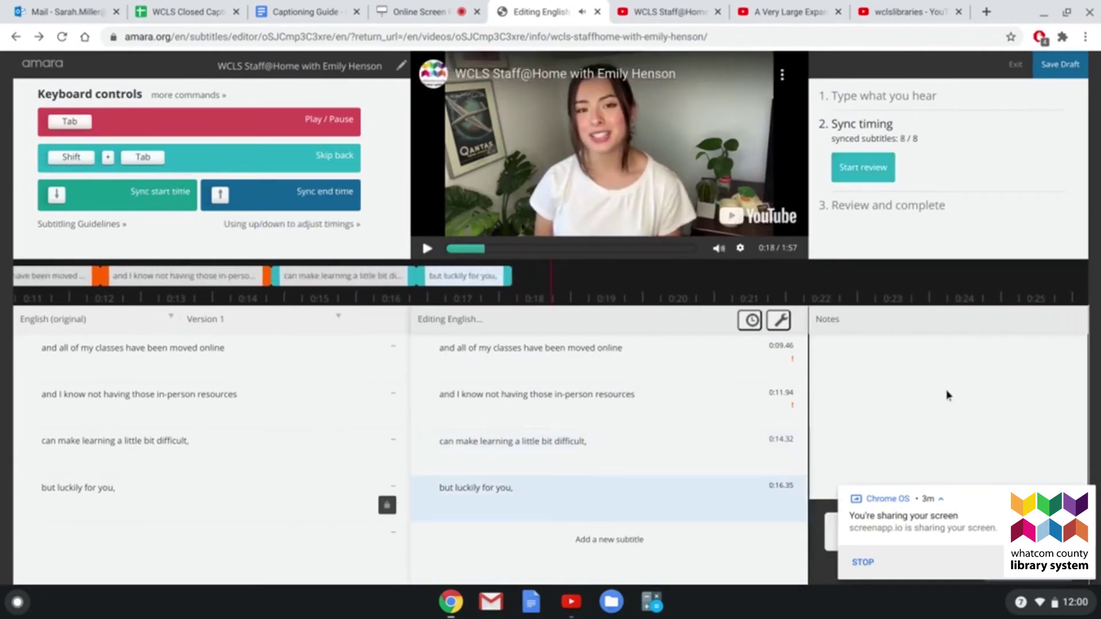
Save the draft, and publish the English subtitles from the review stage.
left_click(1073, 66)
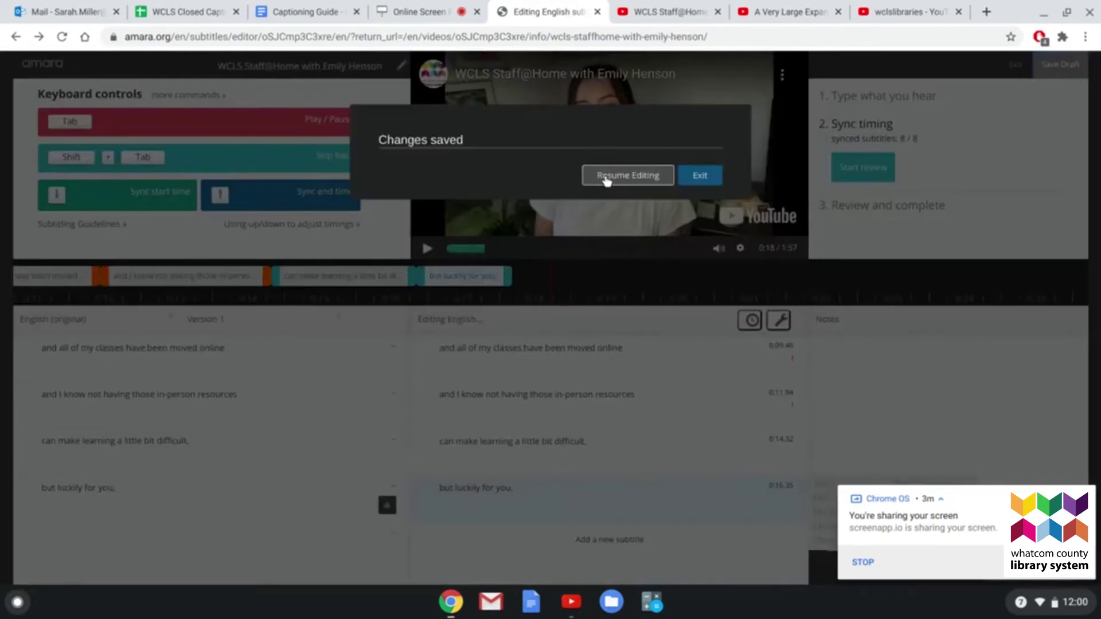
left_click(606, 179)
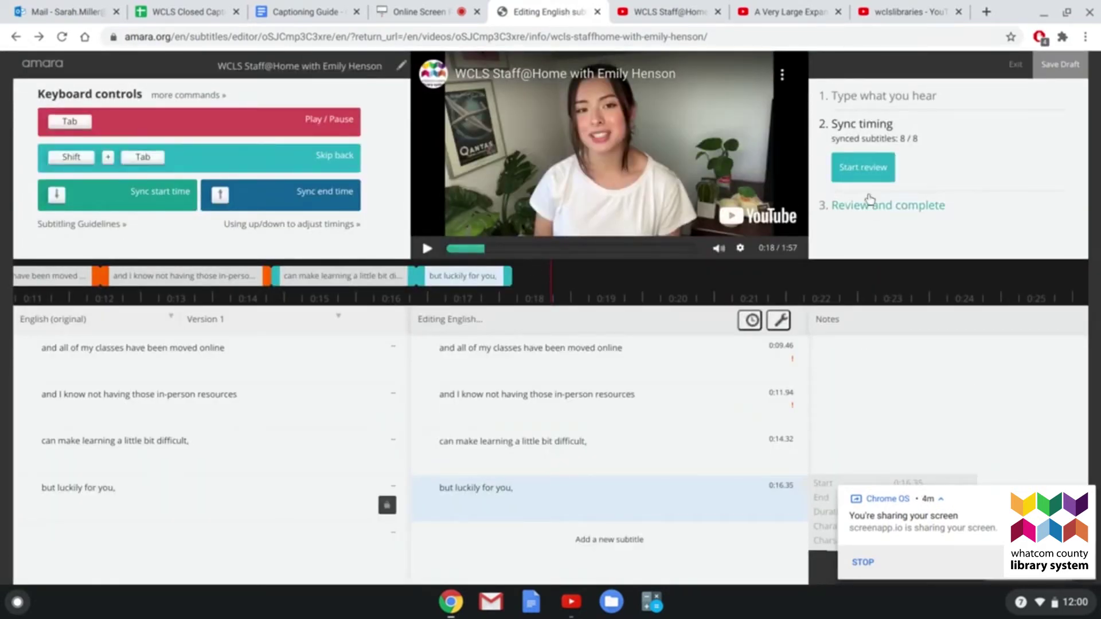
left_click(863, 168)
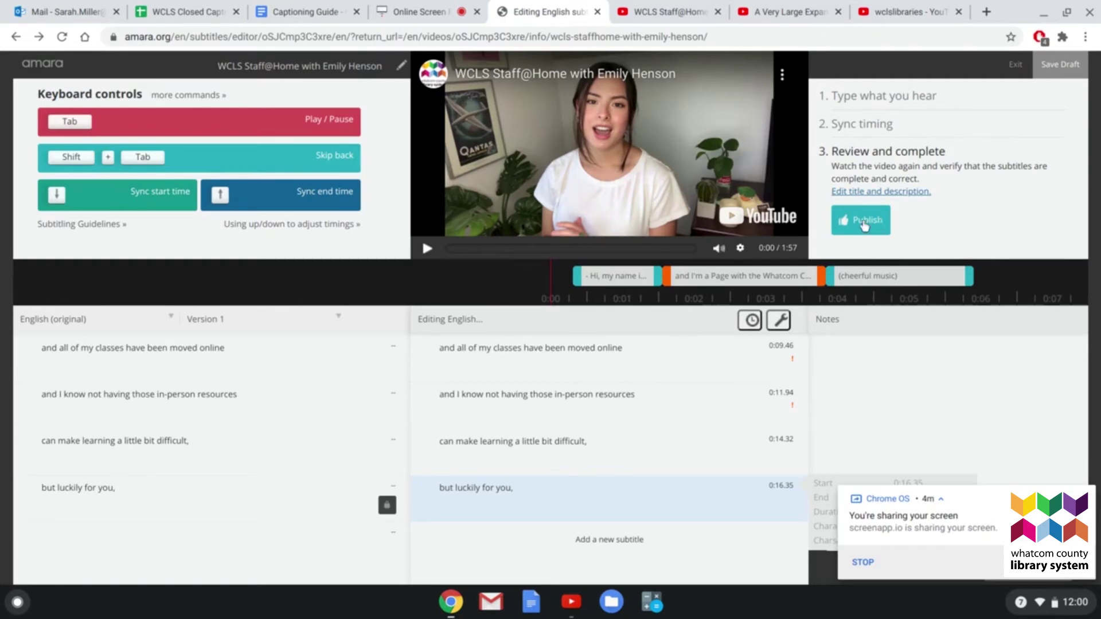
left_click(865, 225)
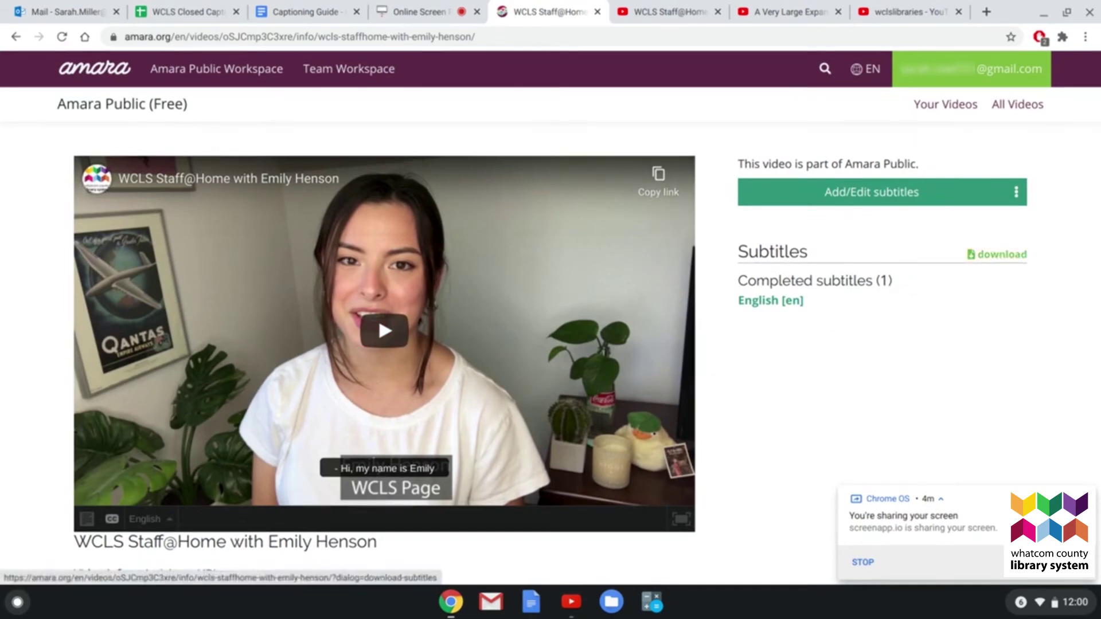
Check which file formats the completed English subtitles can be downloaded in, without downloading them.
left_click(1003, 254)
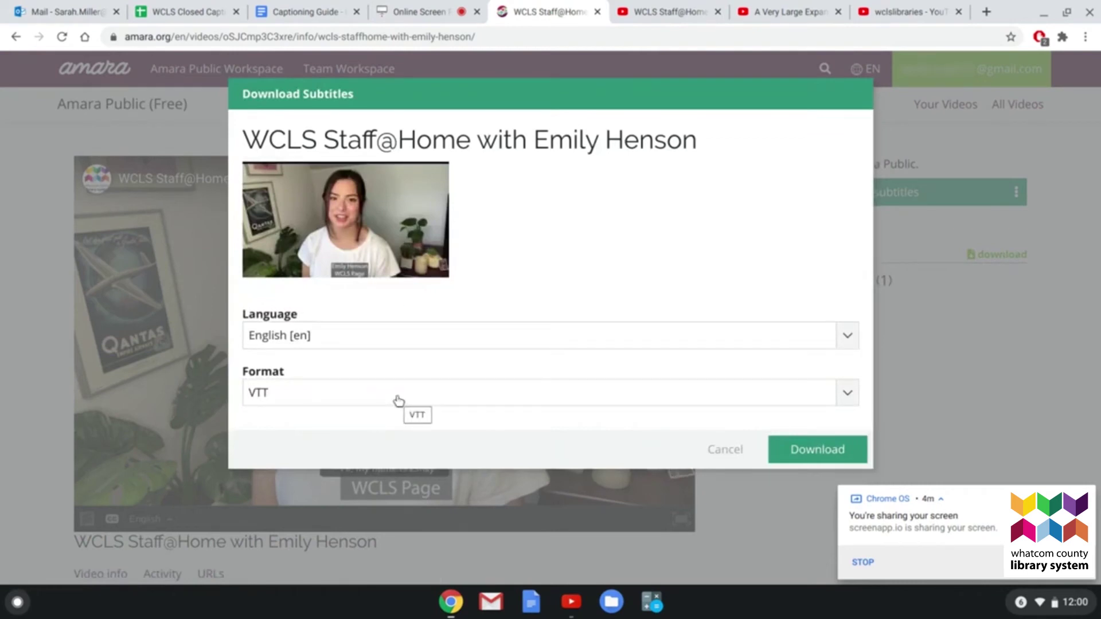
left_click(397, 401)
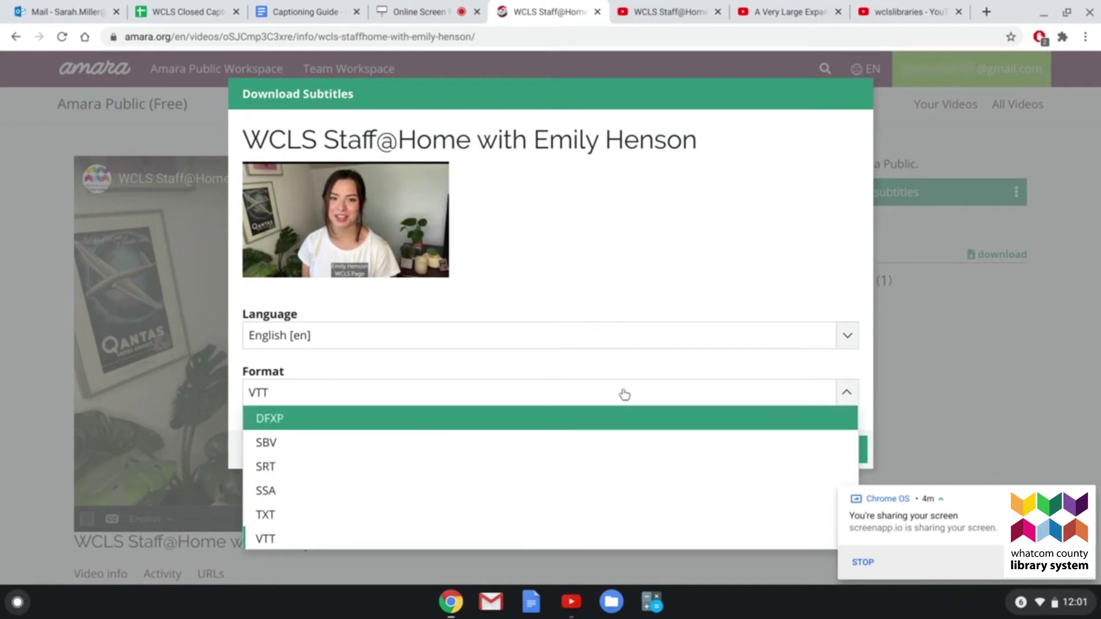
left_click(769, 214)
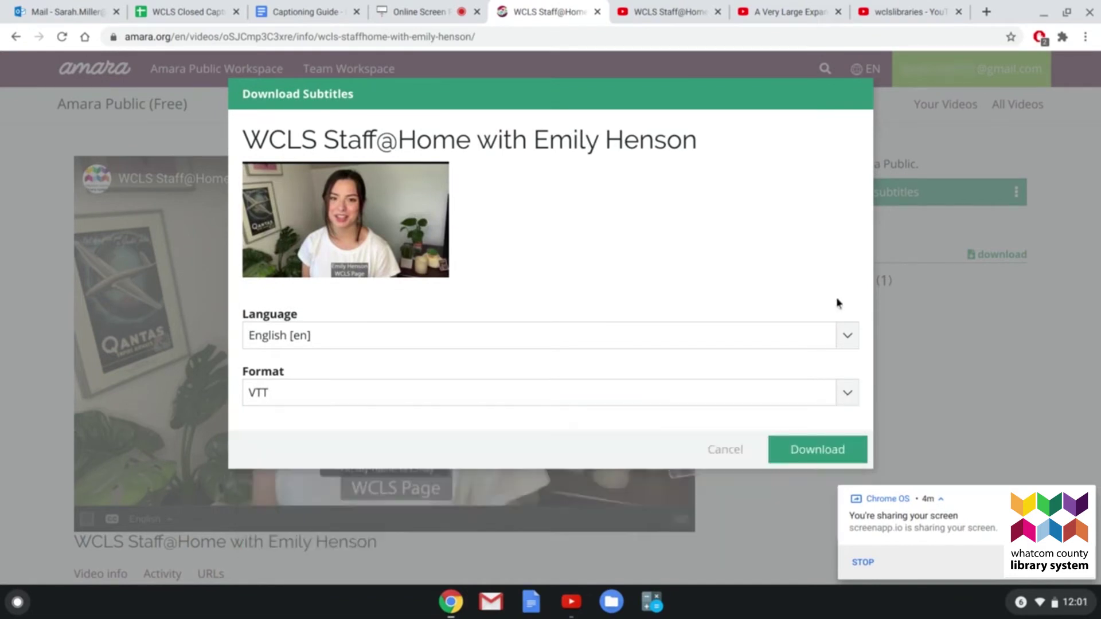
left_click(715, 449)
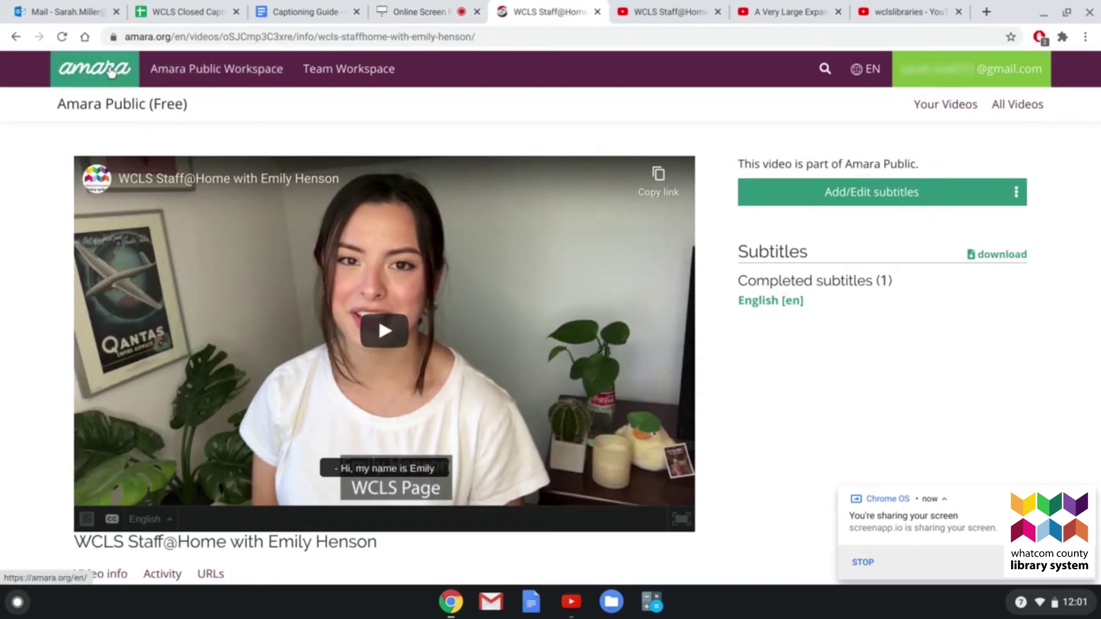
Copy the YouTube address of "A Very Large Expanse of Sea" and open the Amara Public Workspace.
left_click(776, 4)
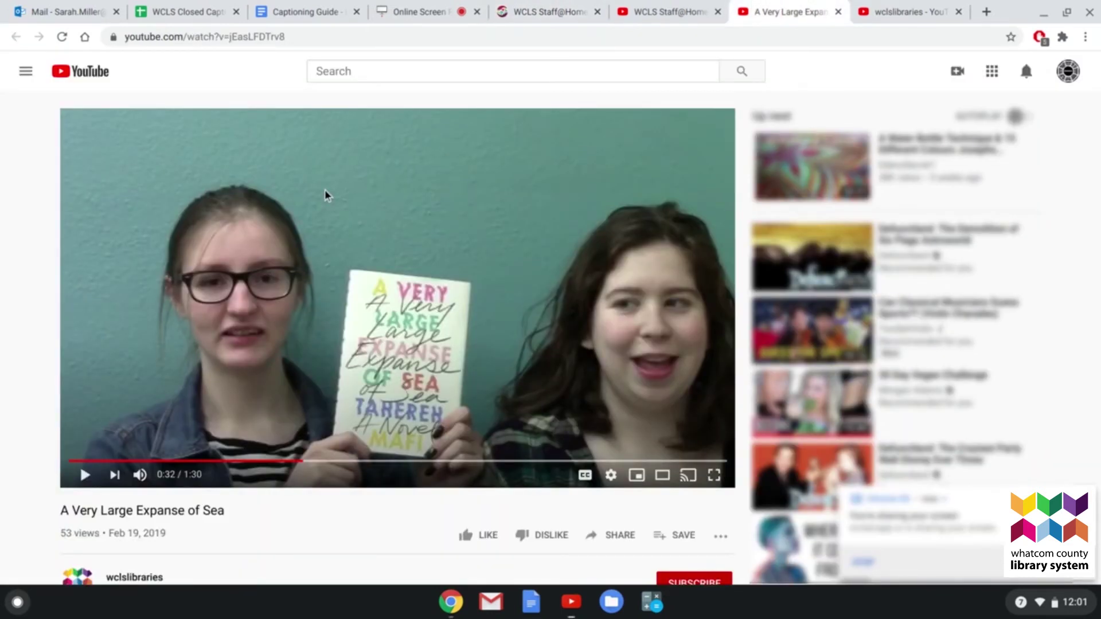
left_click(470, 32)
key("ctrl+c")
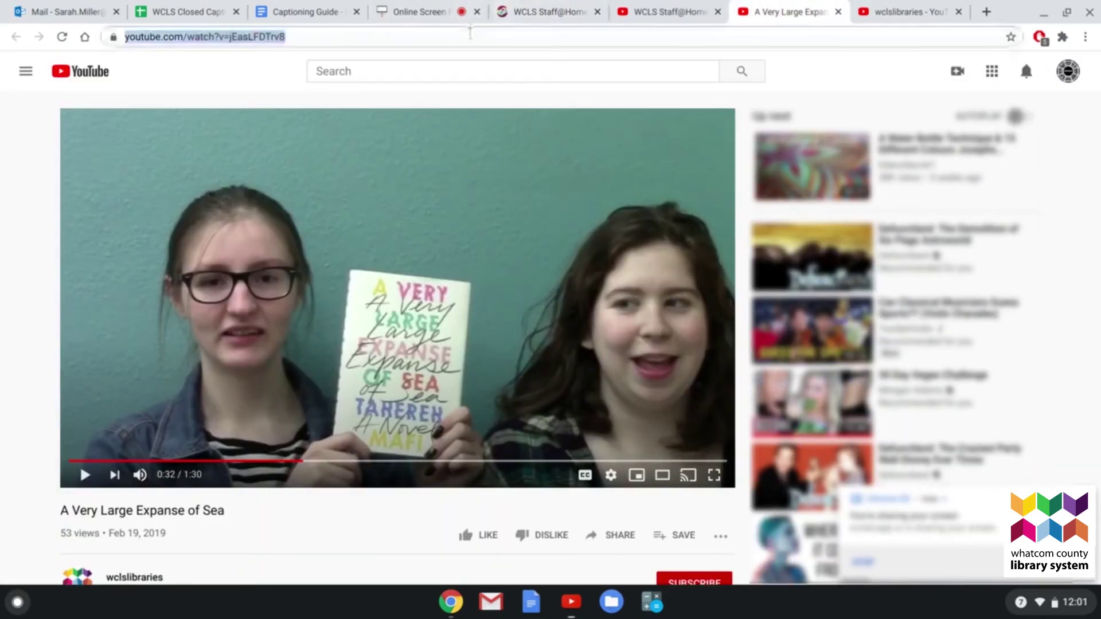
left_click(550, 11)
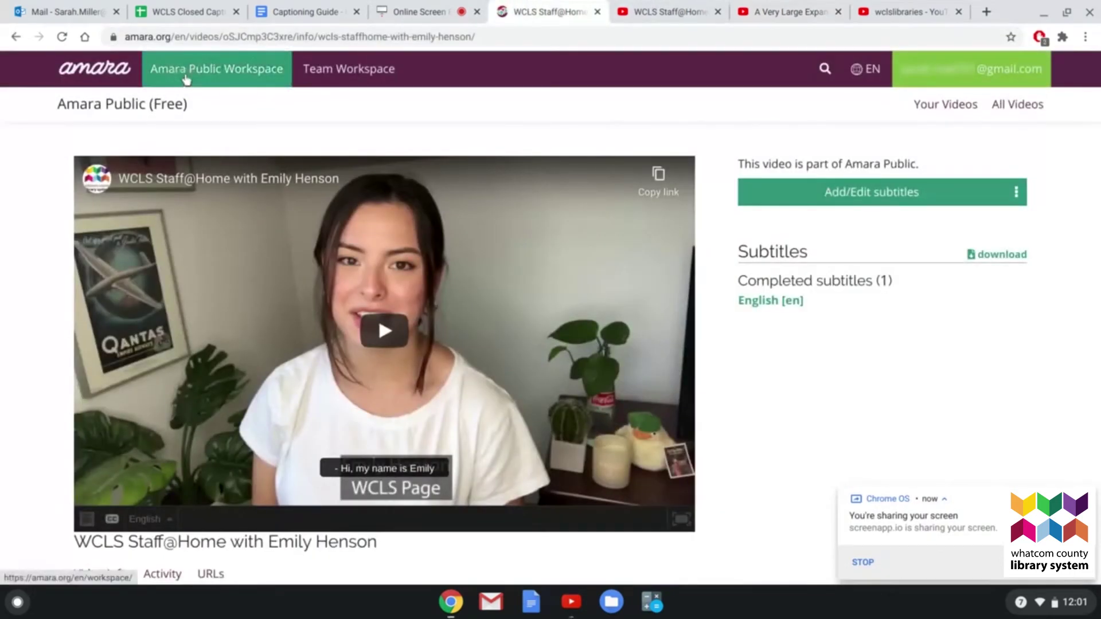
left_click(206, 71)
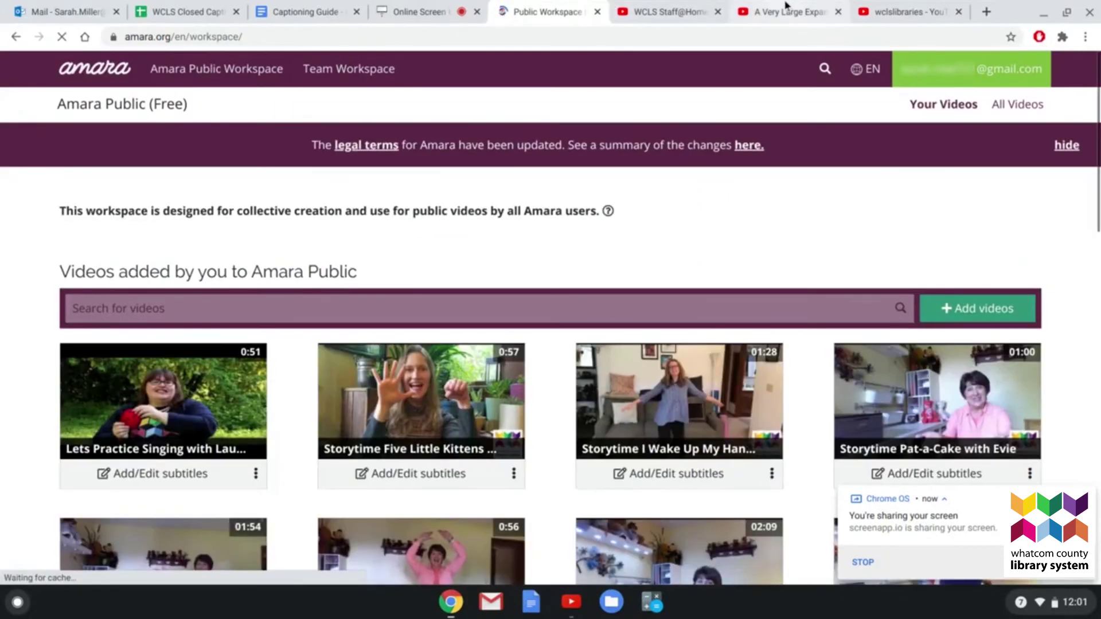
left_click(787, 5)
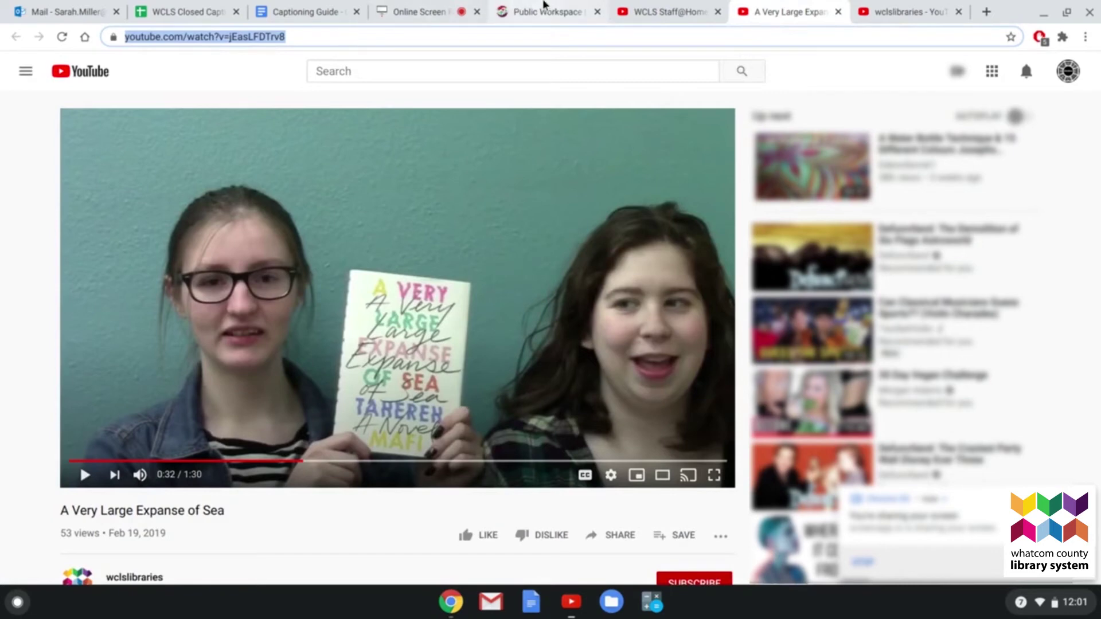
left_click(545, 8)
Add the copied YouTube video to Amara Public with English [en] as the language spoken in the video.
left_click(964, 310)
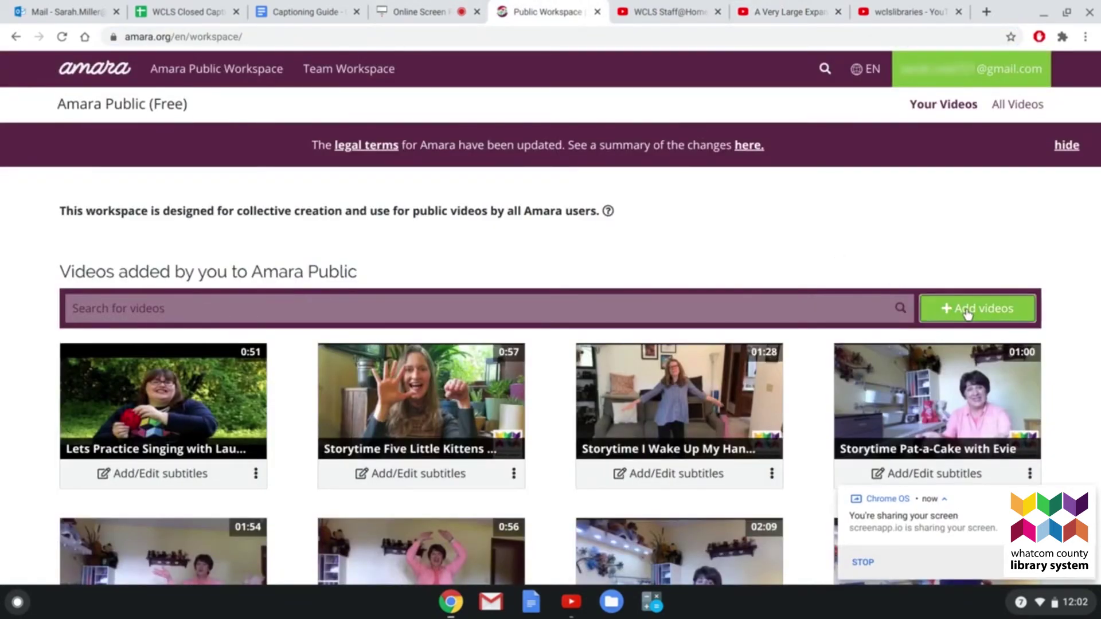
left_click(459, 155)
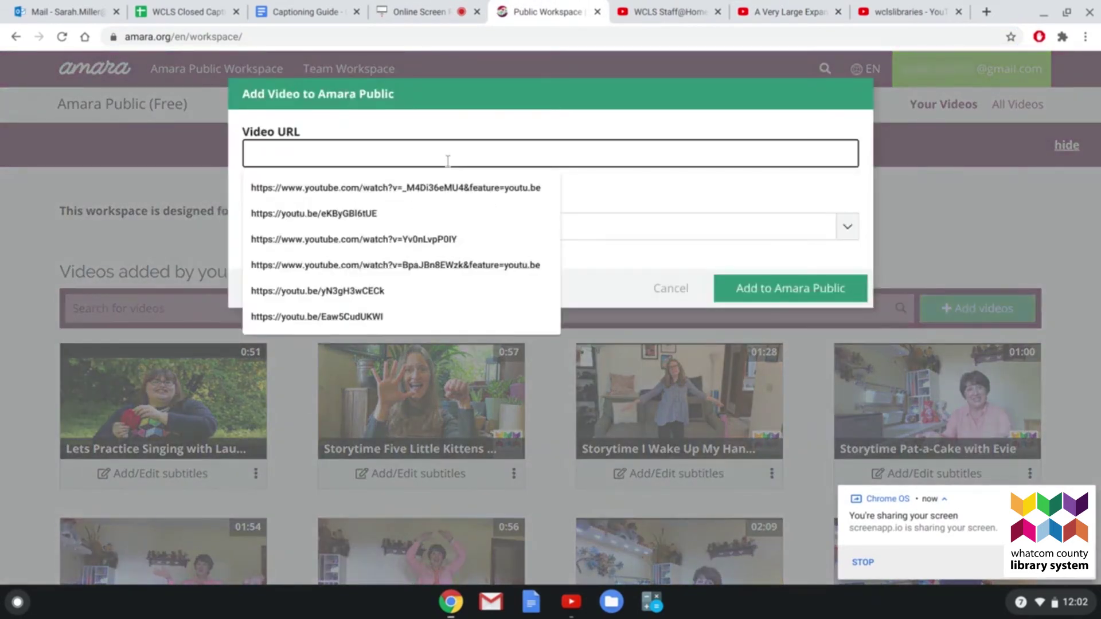
key("ctrl+v")
left_click(410, 228)
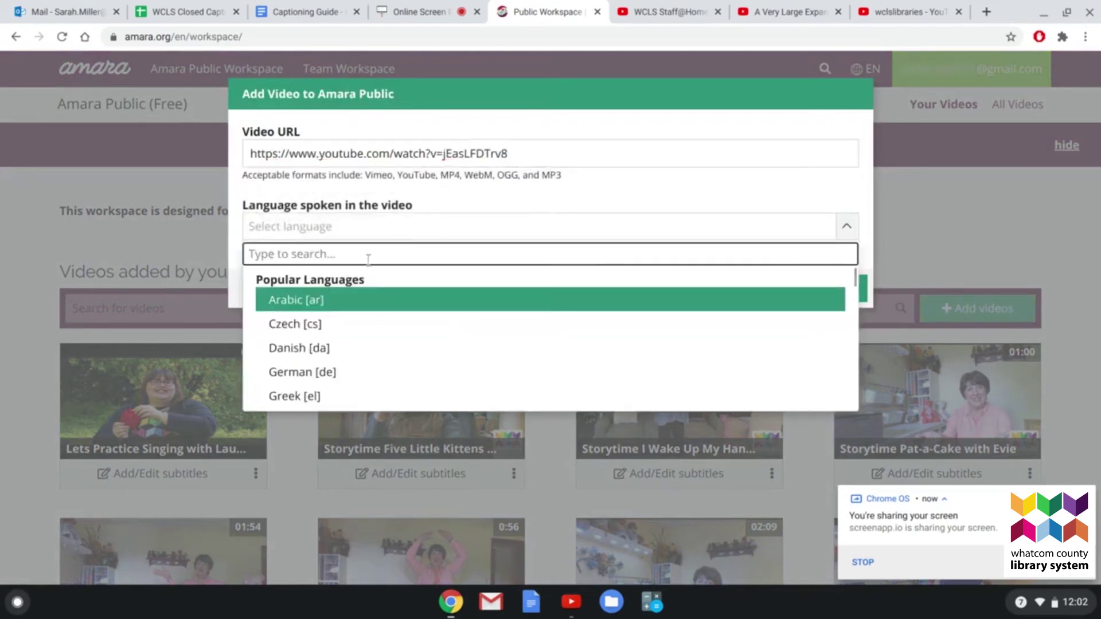
type("eng")
left_click(343, 298)
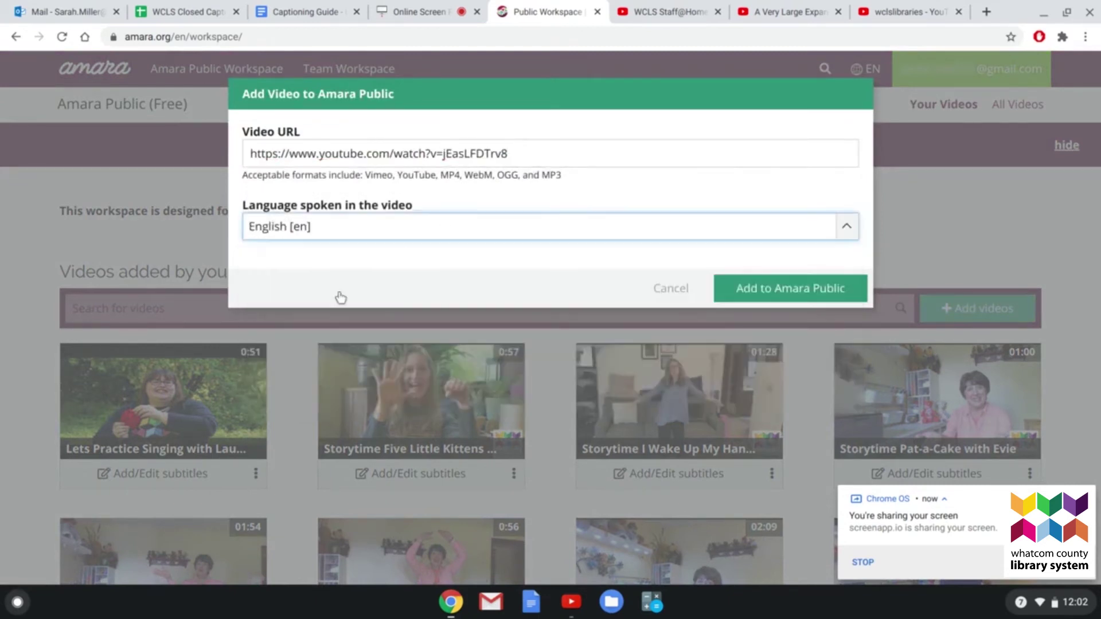
left_click(770, 293)
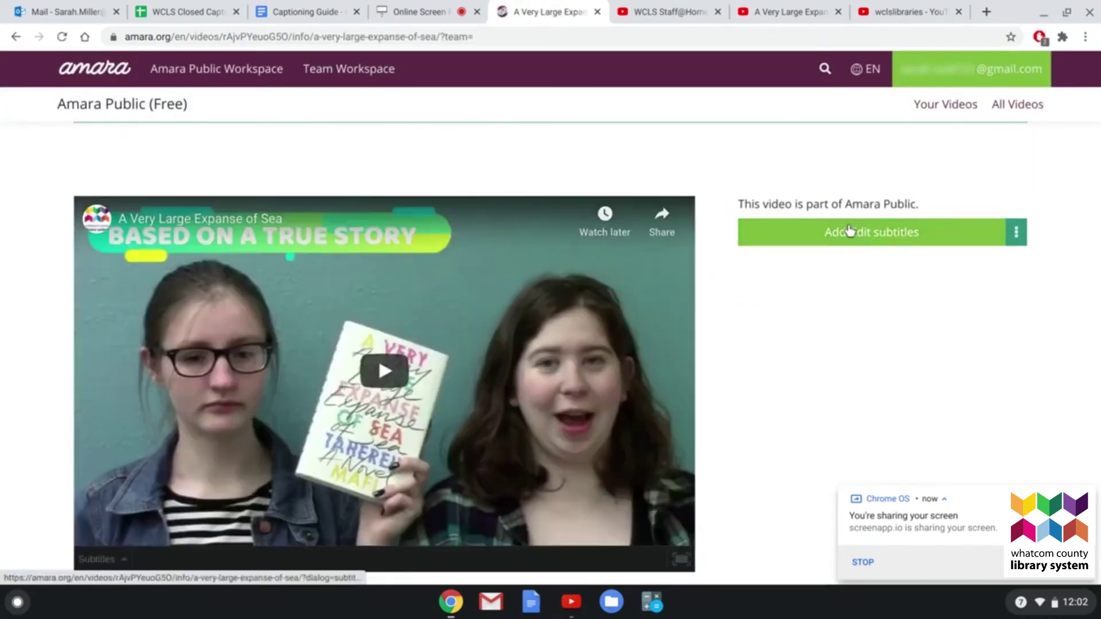
Add new English [en] subtitles for "A Very Large Expanse of Sea" and open them in the subtitle editor.
left_click(849, 232)
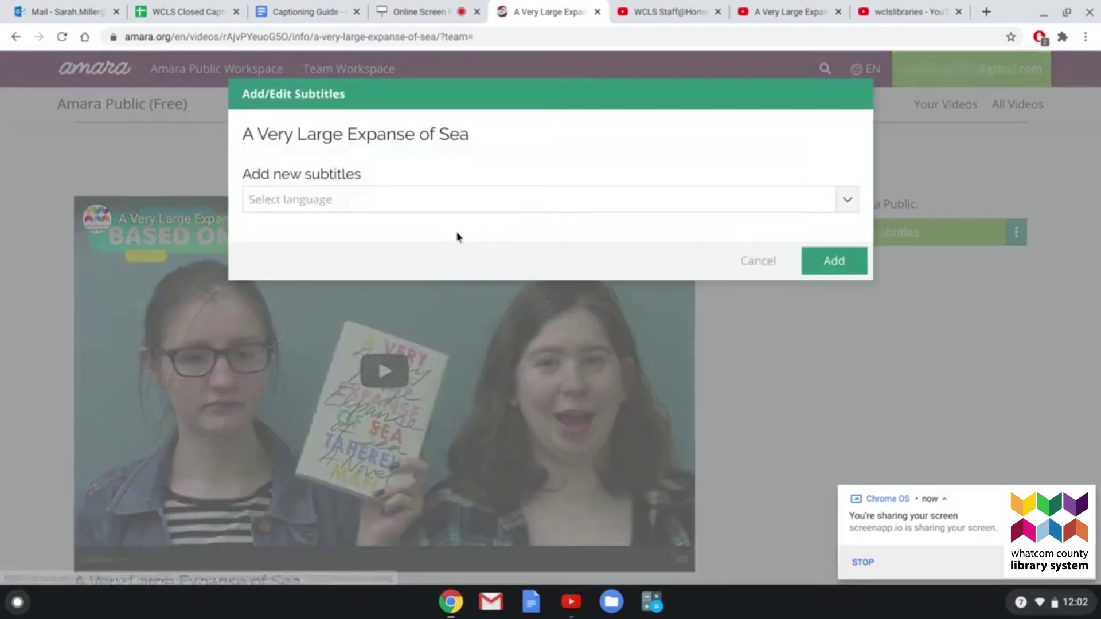
left_click(406, 198)
type("eng")
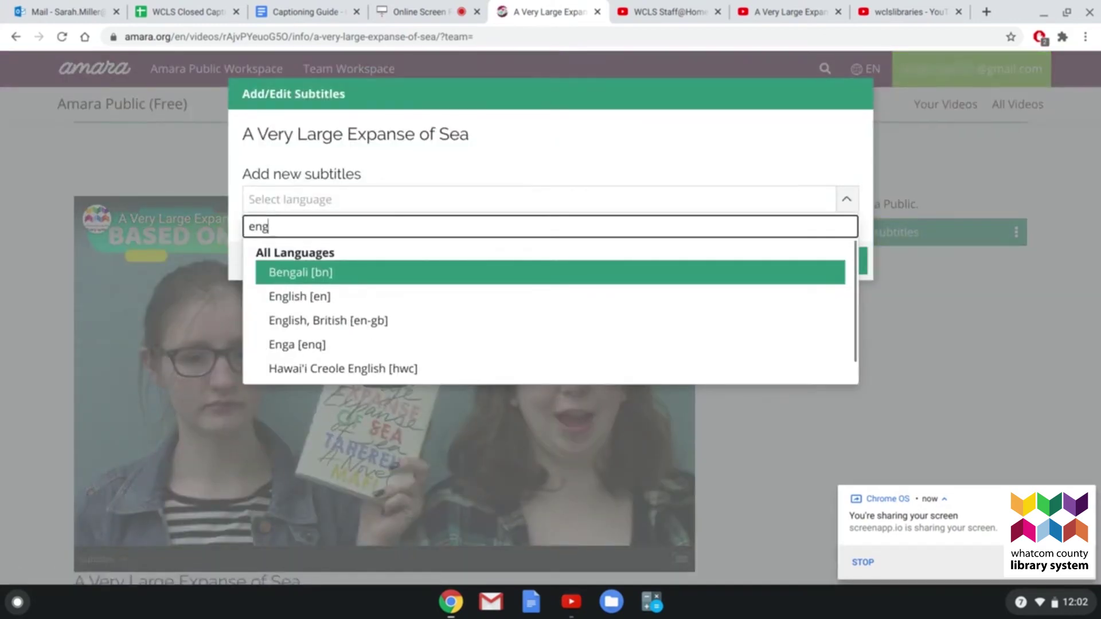
left_click(343, 296)
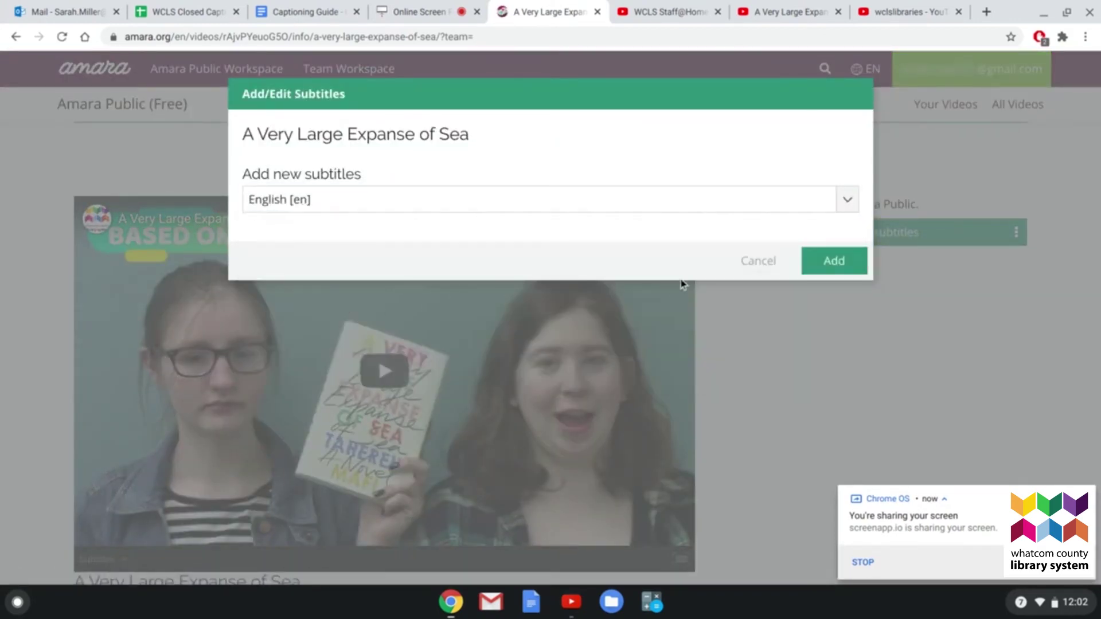
left_click(834, 262)
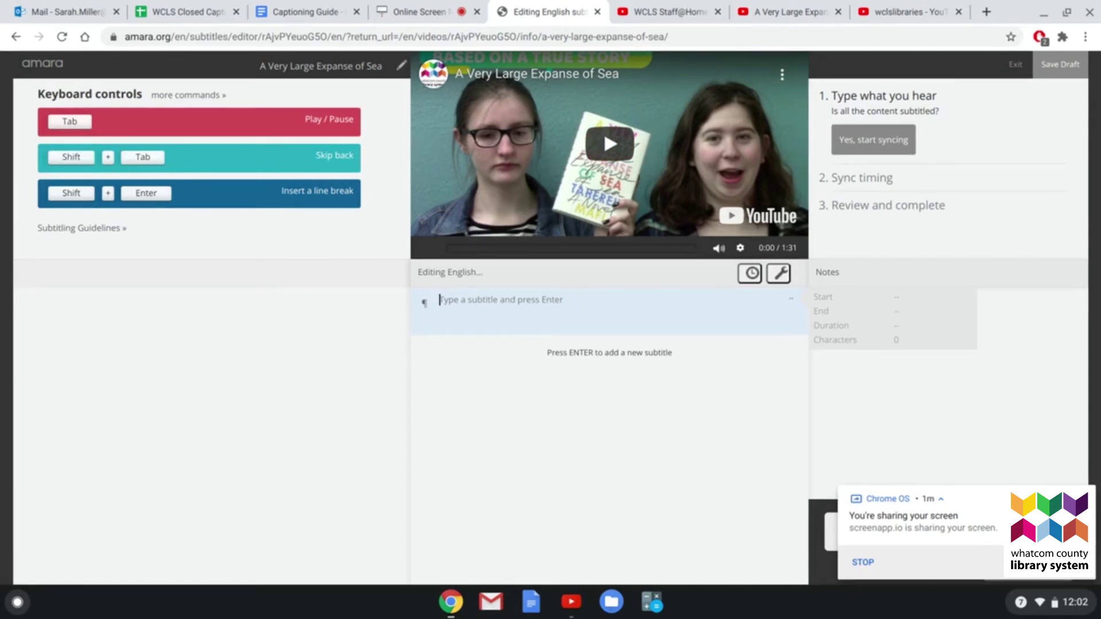
Play the opening and transcribe the first speaker's line as "- Hi there, I'm" followed by her first name.
key("Tab")
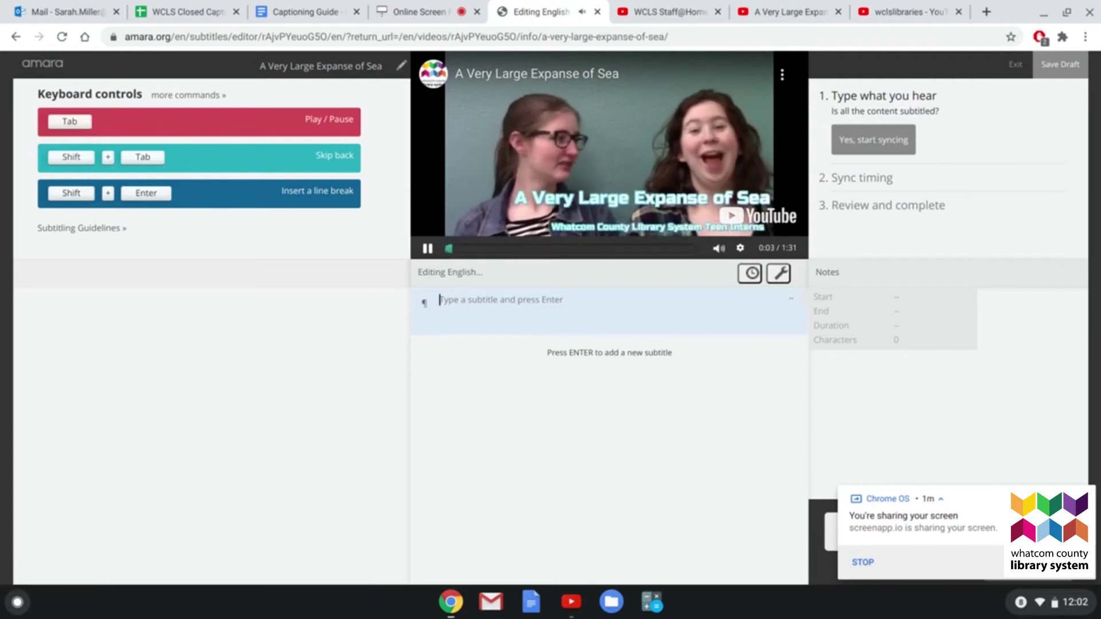
key("Tab")
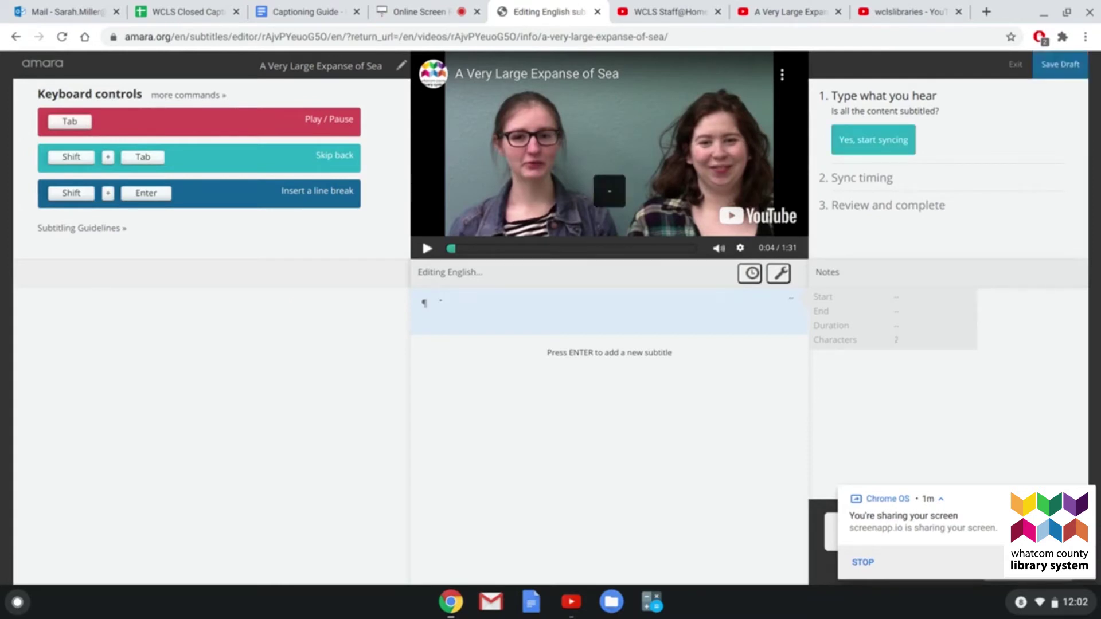
type("Hi there, ")
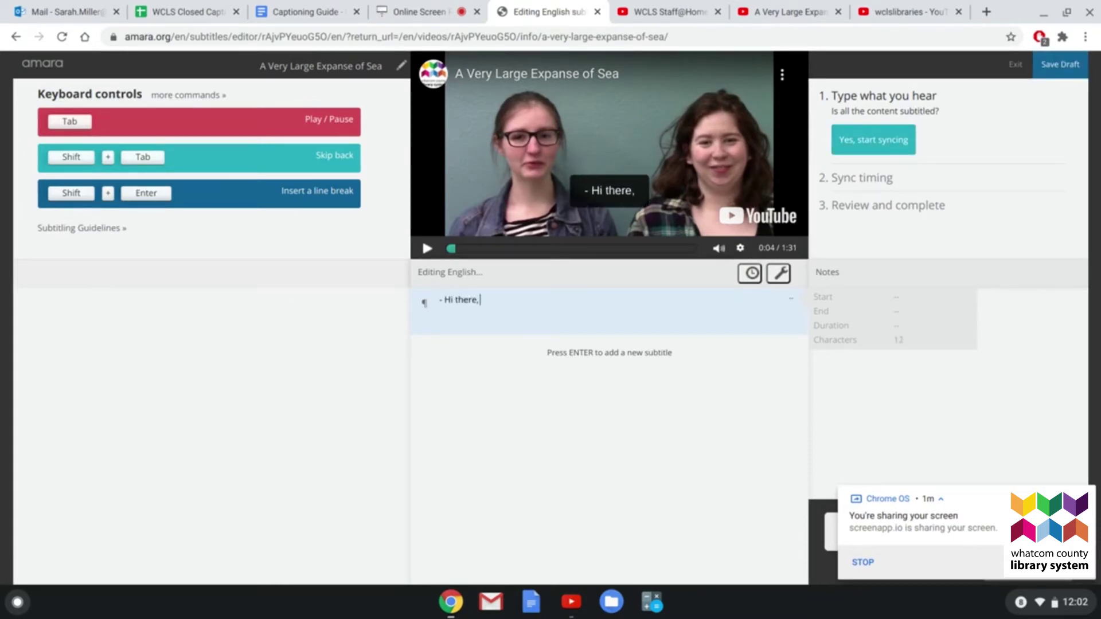
type("I'm Natasha.")
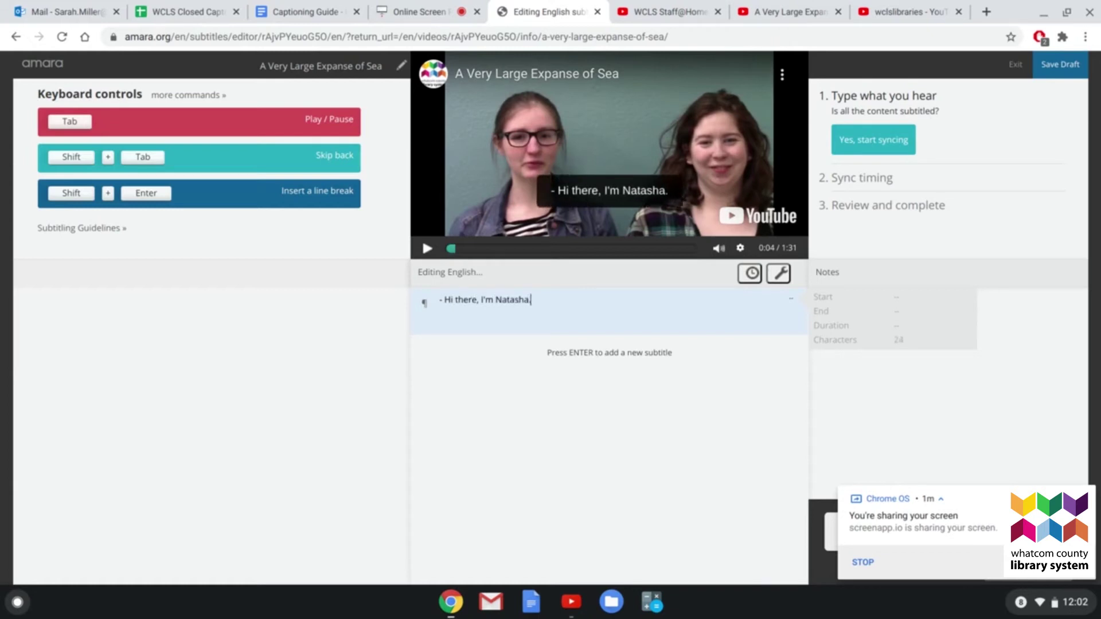
key("Return")
Replay the opening and transcribe the second speaker's line in a separate subtitle as "- And I'm" followed by her first name.
key("Tab")
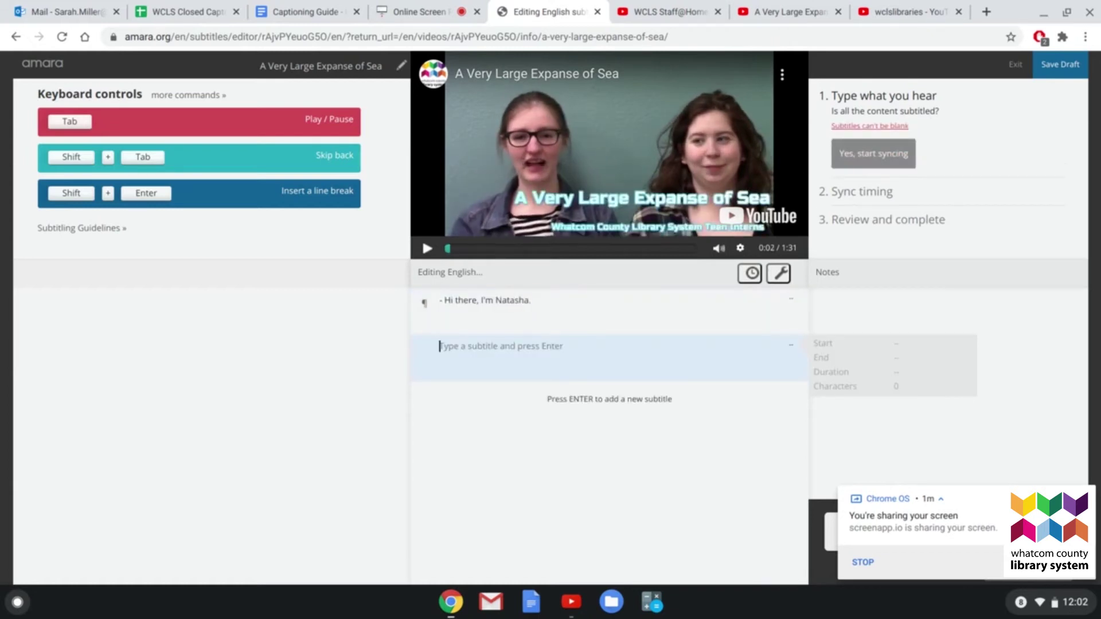
key("Tab")
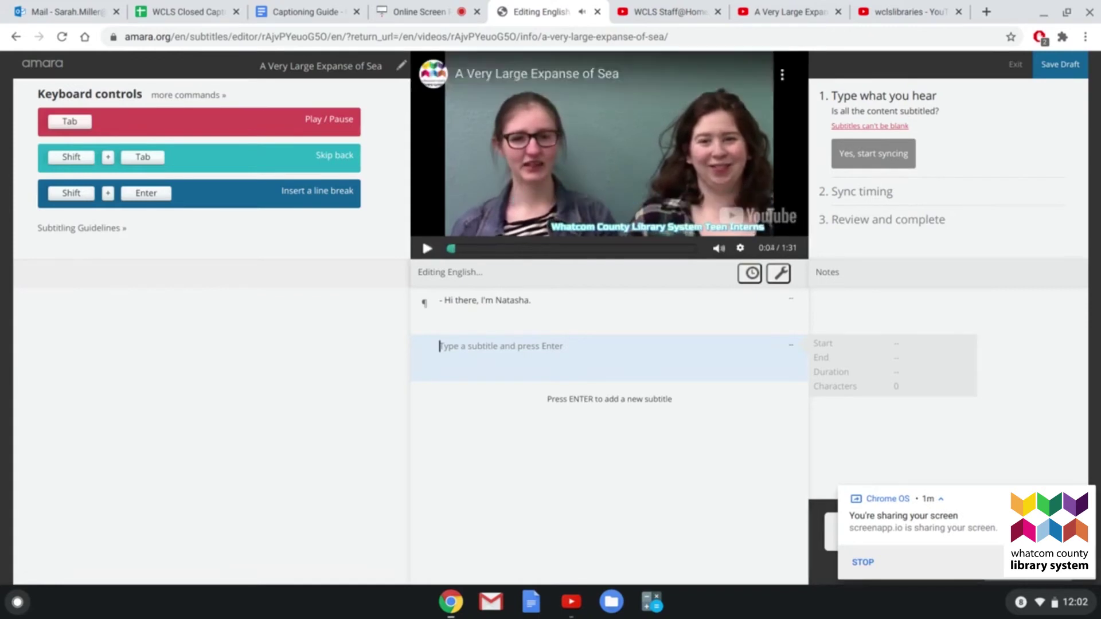
type("I")
type("And I'm Sarah.")
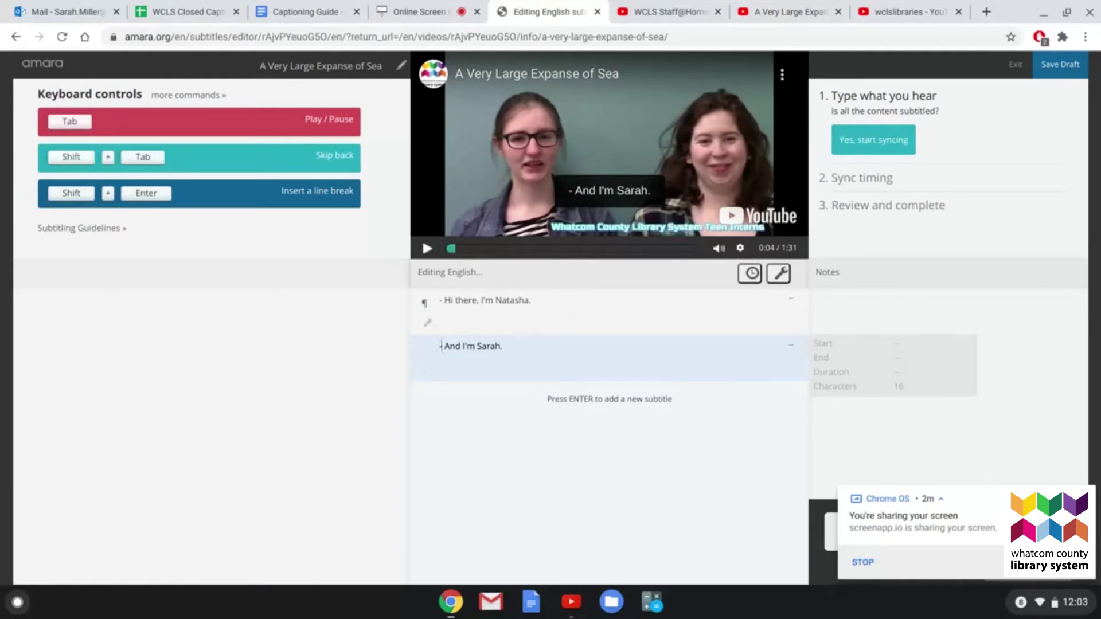
Delete the second speaker's separate subtitle and add her "- And I'm" line with her first name as a second line of the first subtitle.
left_click(547, 306)
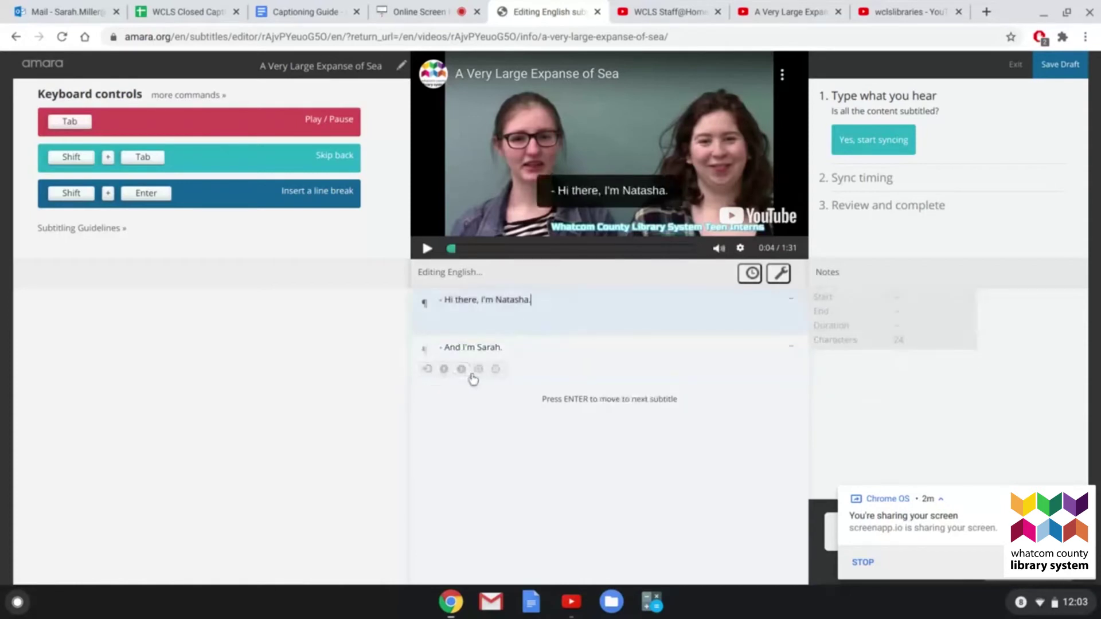
left_click(482, 376)
left_click(540, 309)
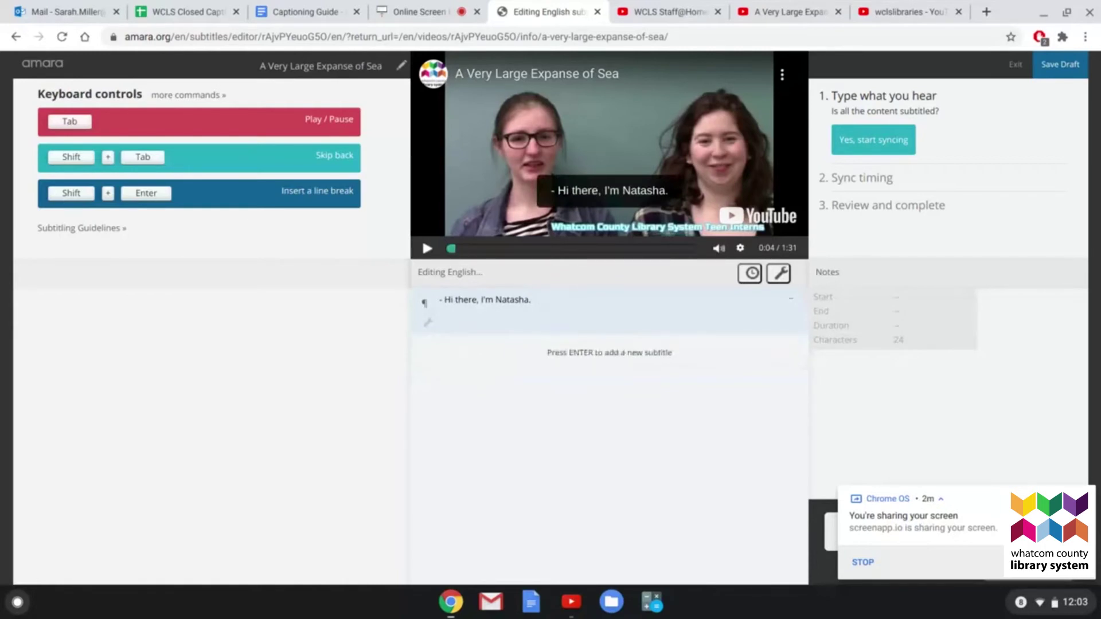
key("shift+Return")
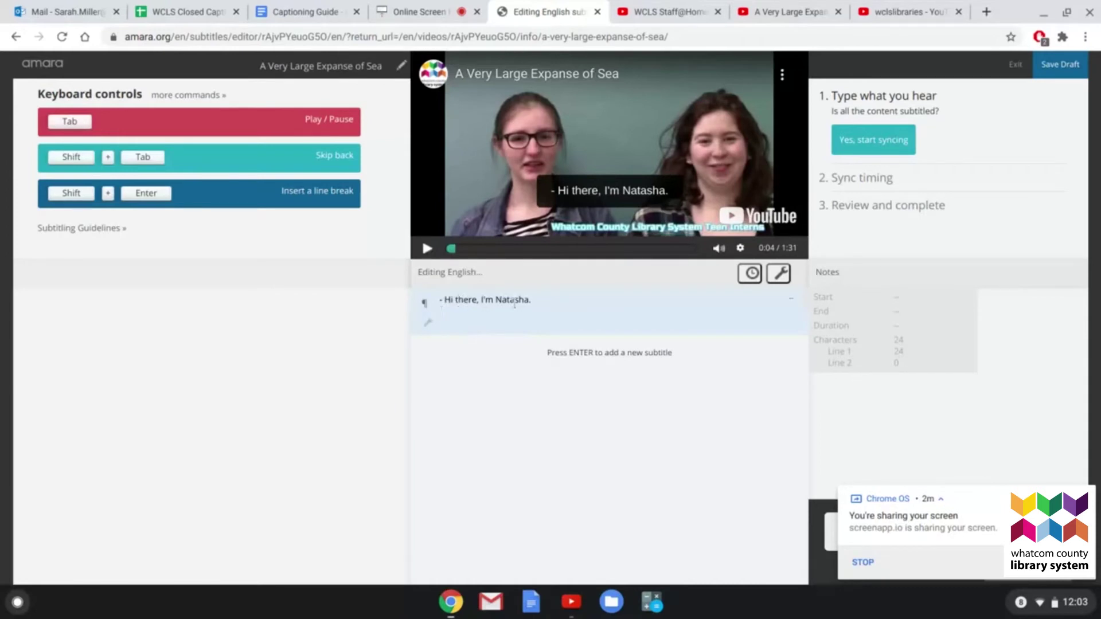
type("-")
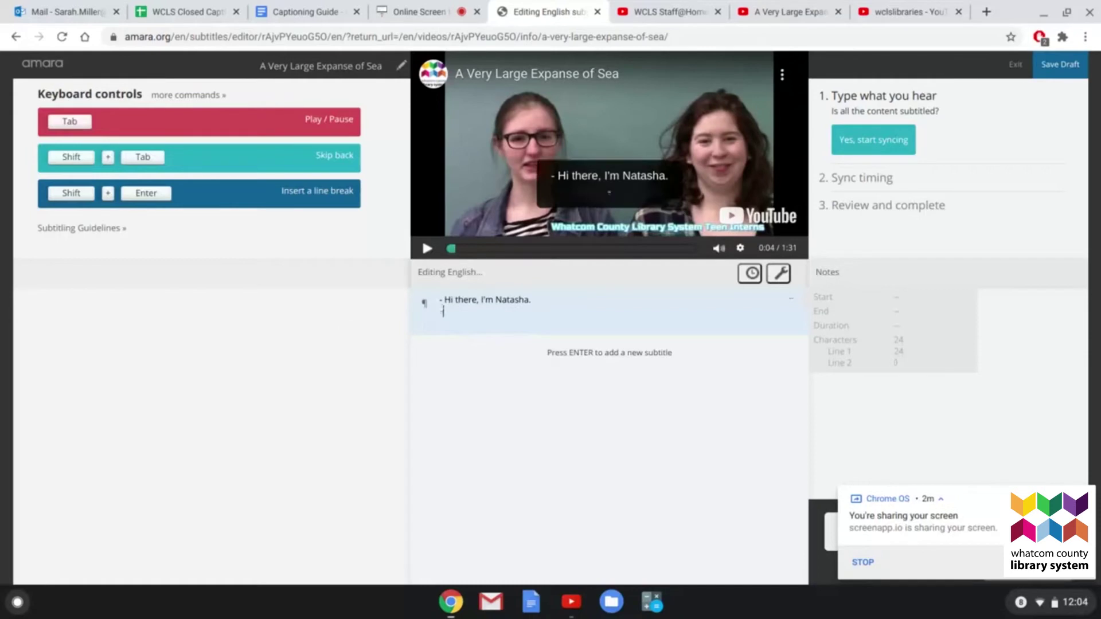
type(" And I'm Sarah.")
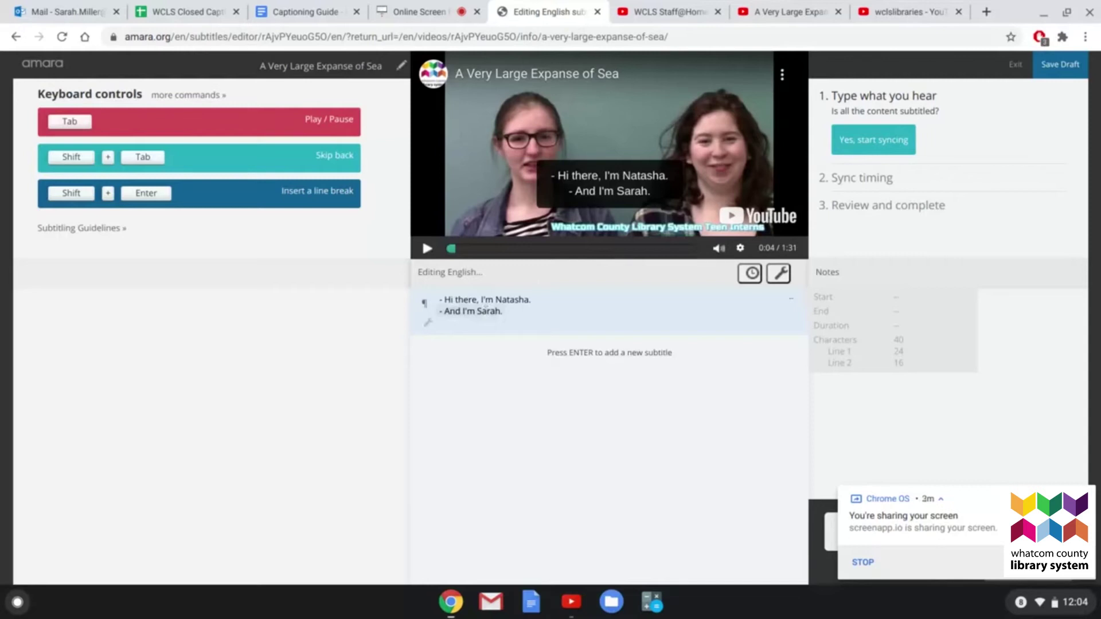
Remove the second speaker's line from the first subtitle and re-enter it as its own subtitle, "- And I'm" followed by her first name.
key("BackSpace")
key("BackSpace")
key("BackSpace")
key("BackSpace")
key("BackSpace")
key("BackSpace")
key("BackSpace")
key("BackSpace")
key("BackSpace")
key("BackSpace")
key("BackSpace")
key("BackSpace")
key("BackSpace")
key("BackSpace")
key("BackSpace")
key("BackSpace")
key("BackSpace")
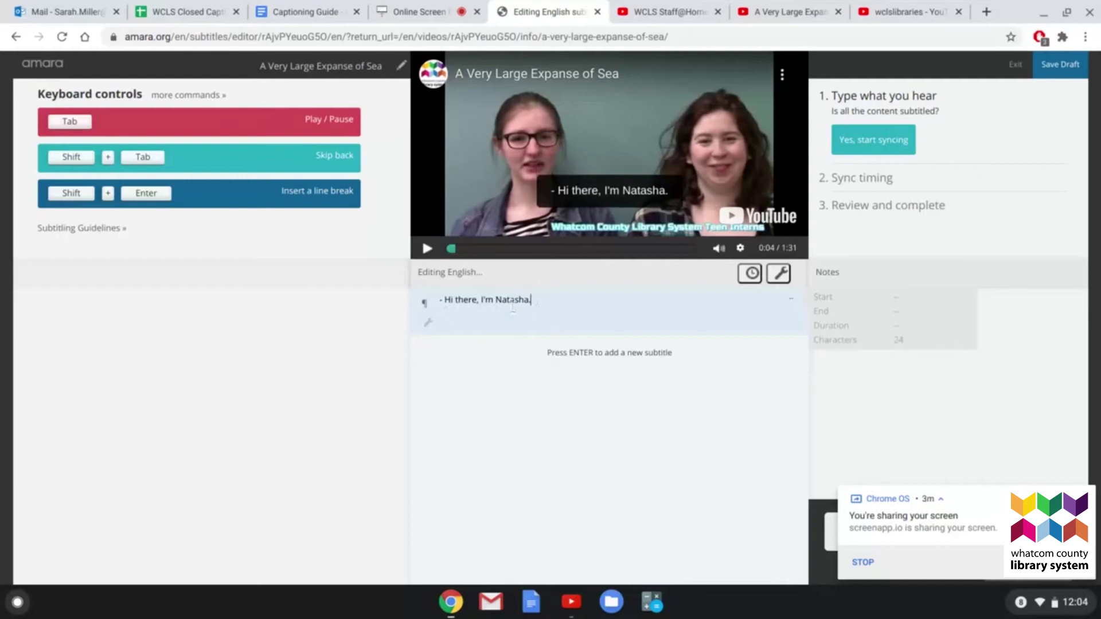
key("Return")
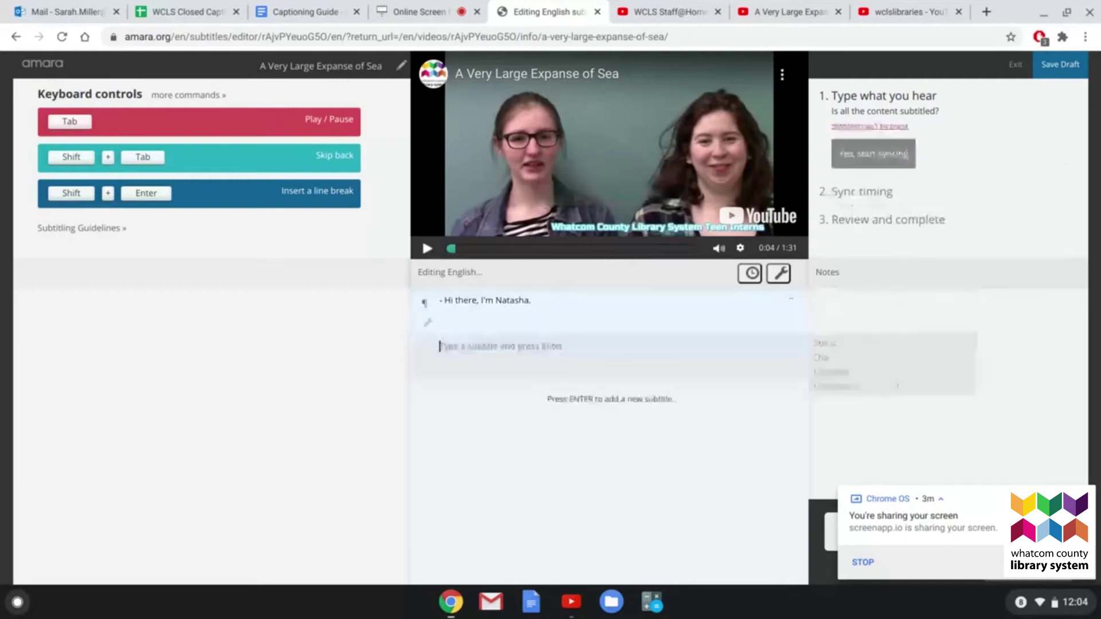
type("- And I'm Sarah.")
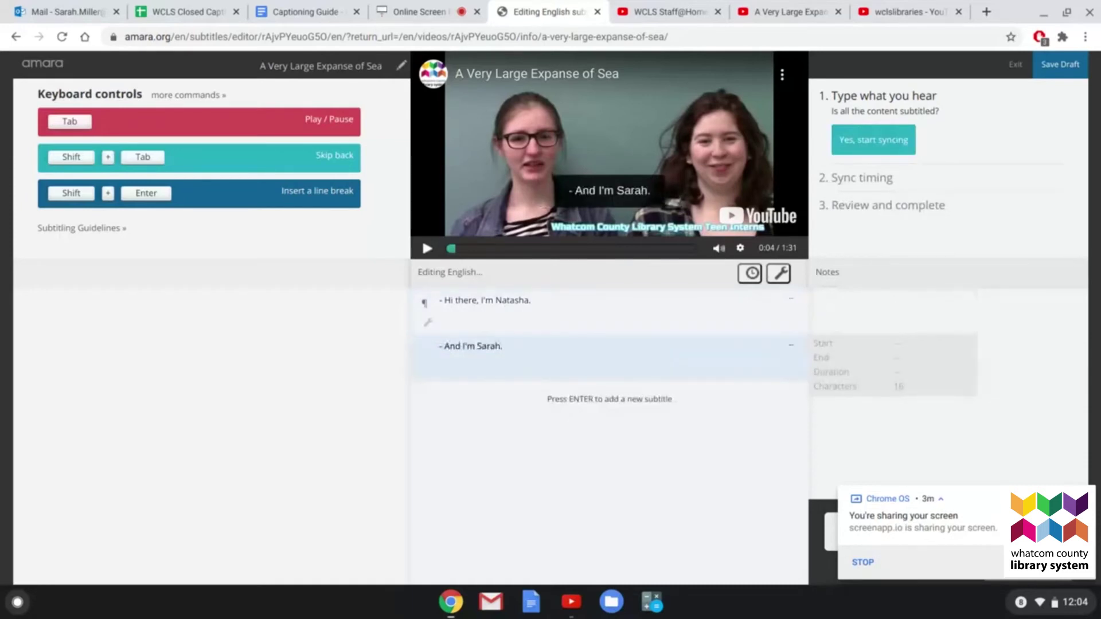
Play on and transcribe the next sentence as two subtitles, "- And we're the teen interns" and "at the Lynden Public Library.".
key("Tab")
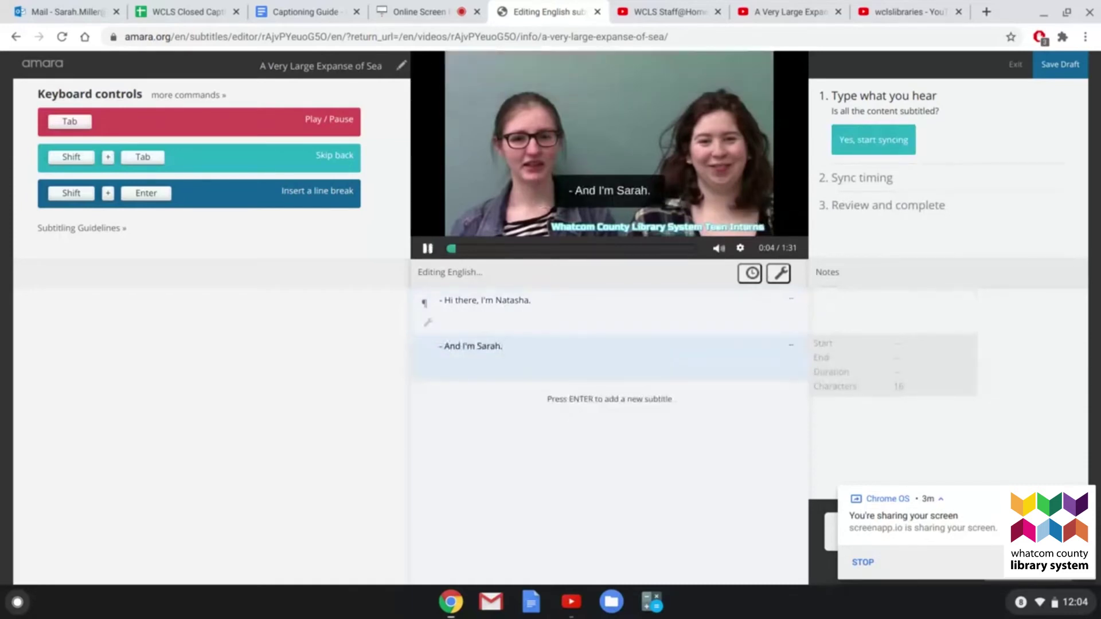
key("Return")
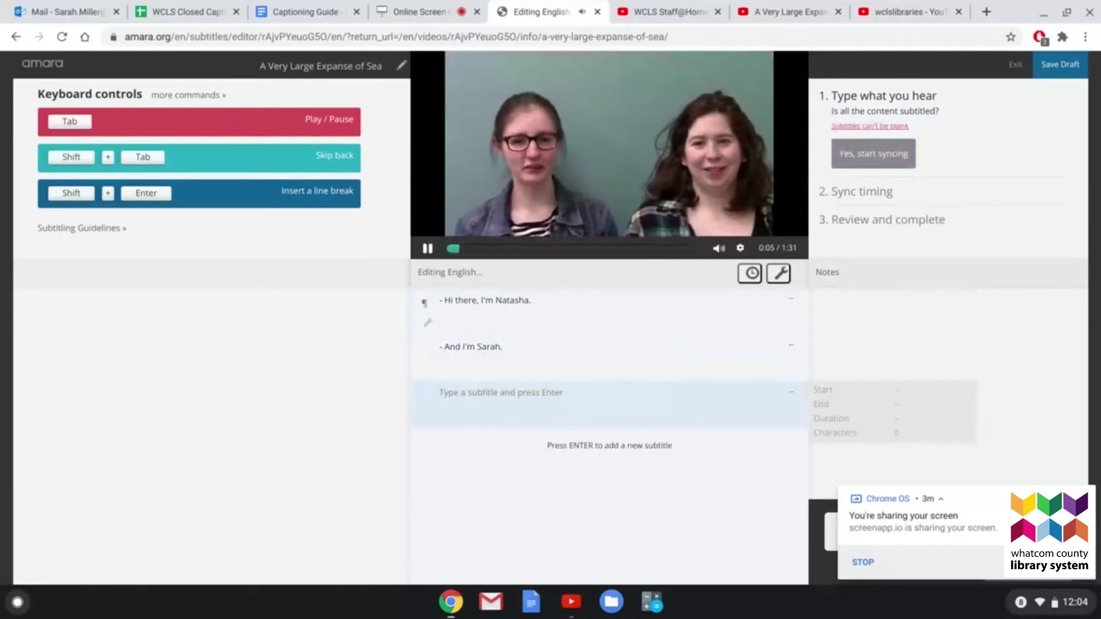
type("- And we'r")
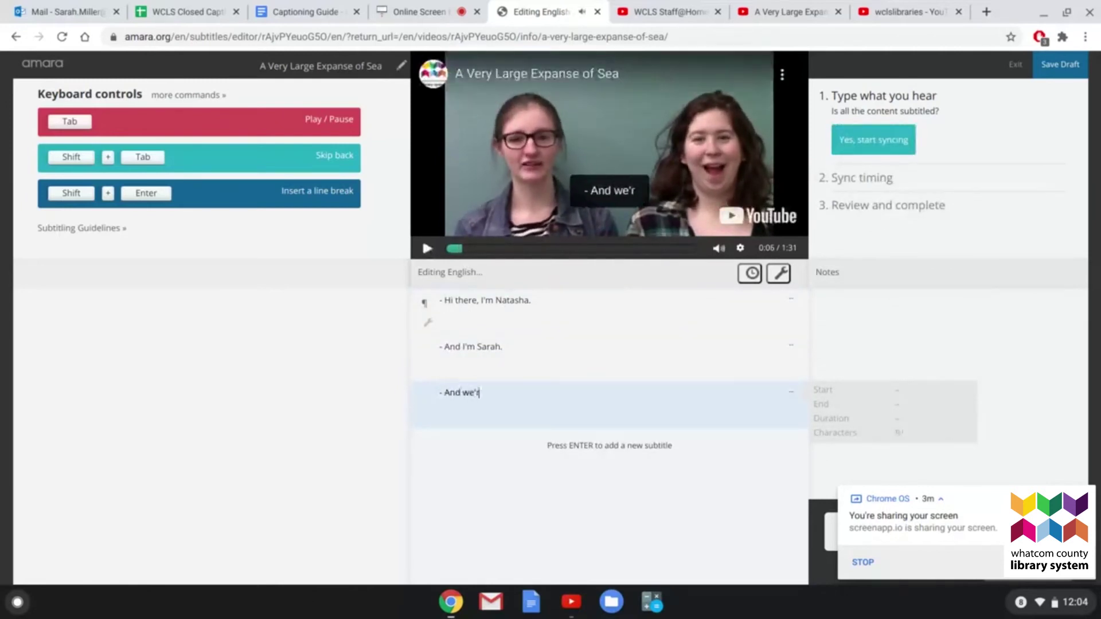
type("e the teen interns")
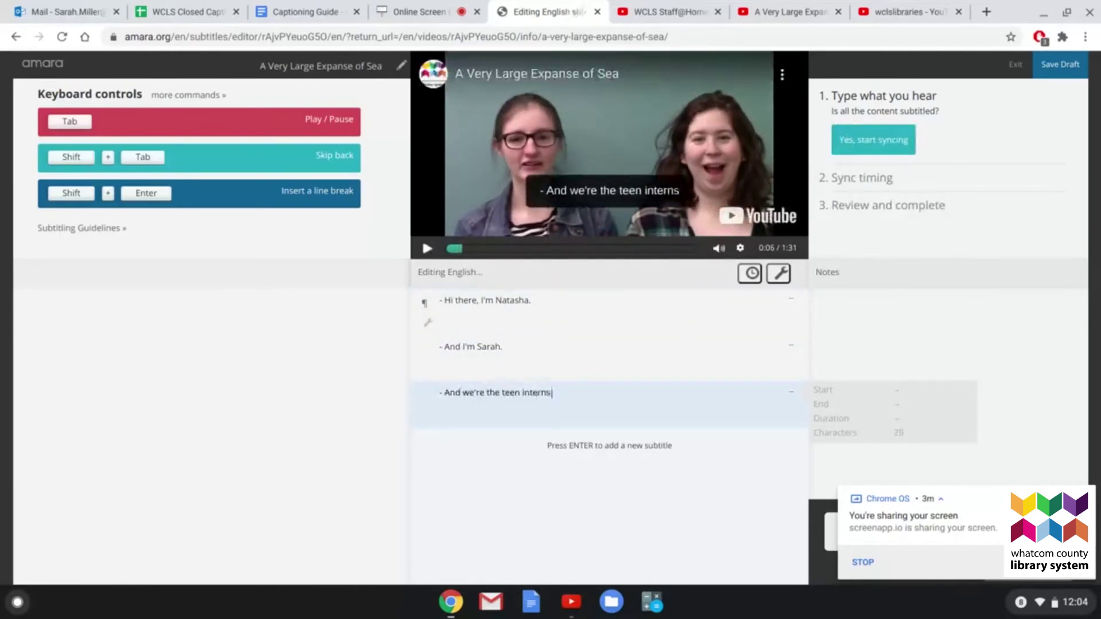
key("Return")
type("at the Lynd")
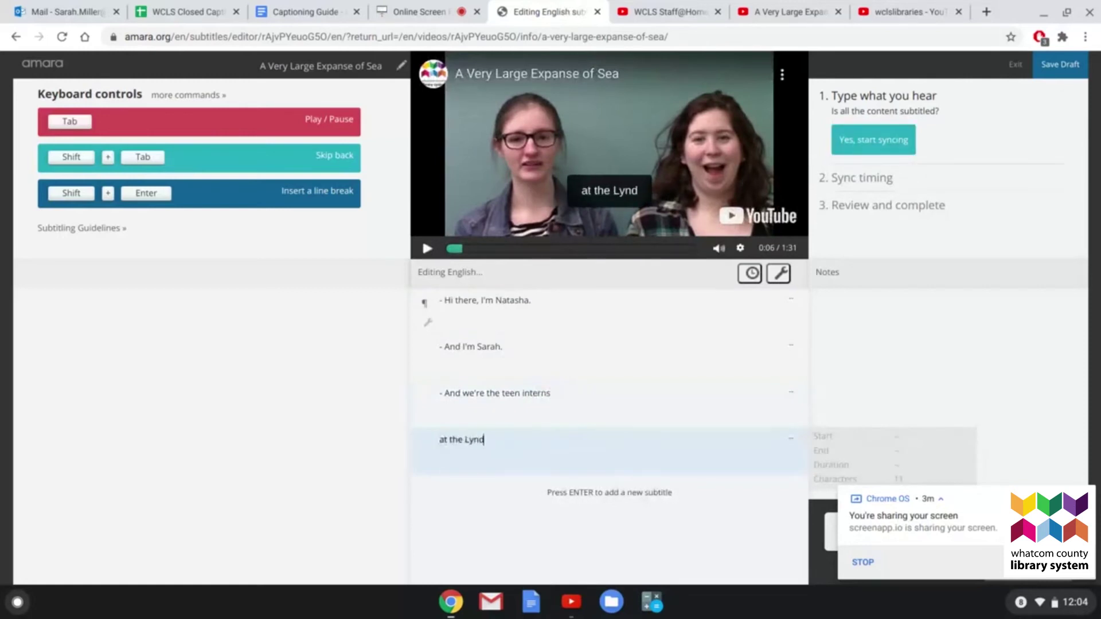
type("en Public Library.")
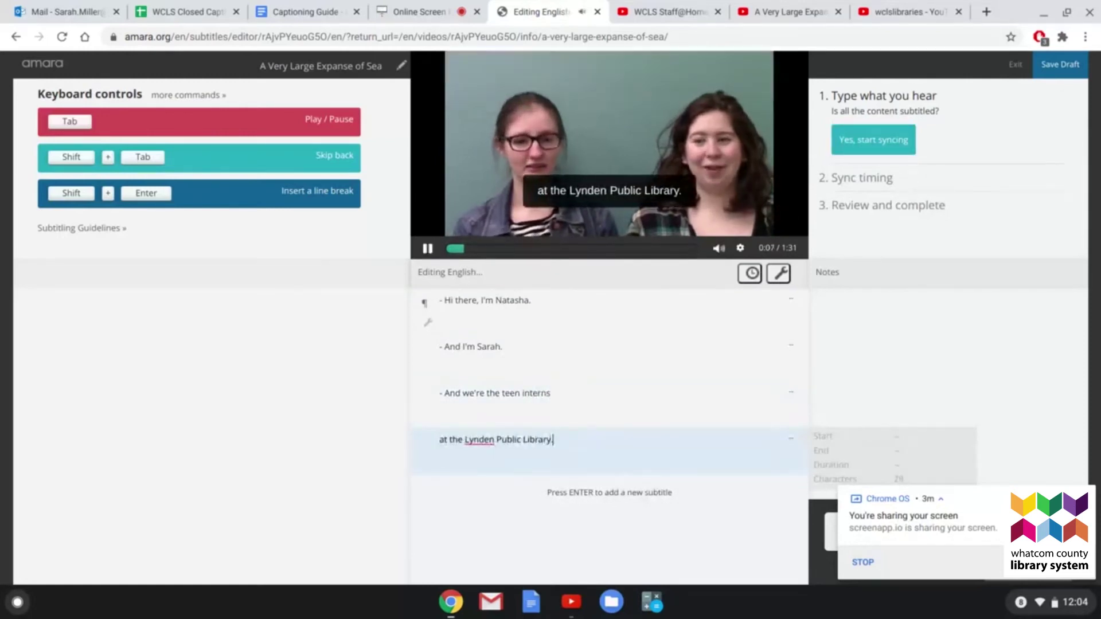
Transcribe the following speech as two new subtitles, "- Today I'm going to be talking about" and "A Very Large Expanse of Sea".
key("Return")
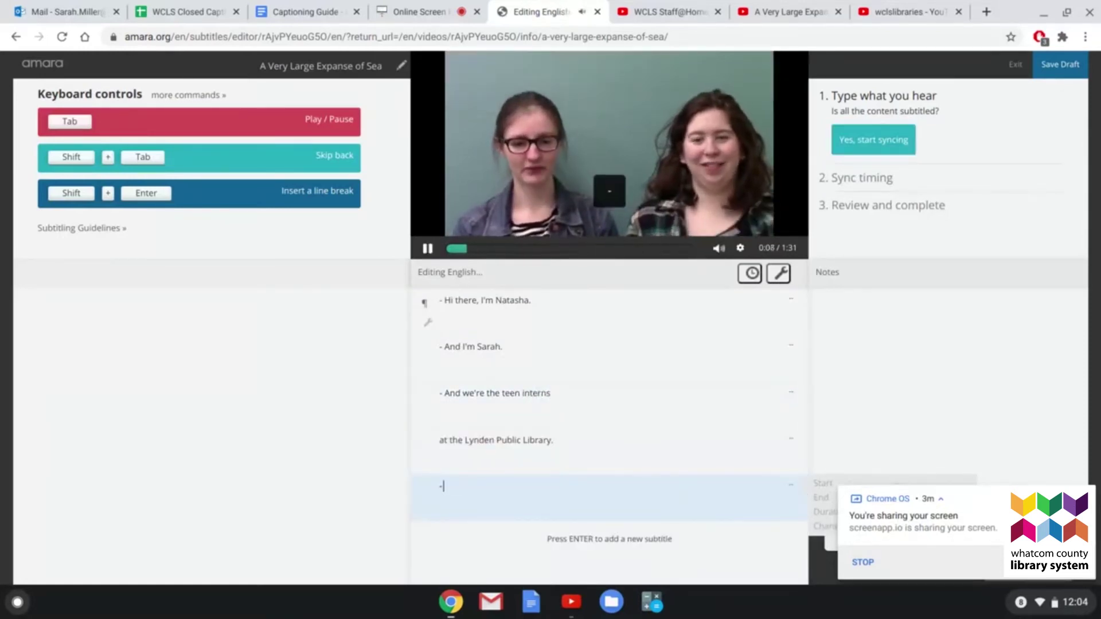
type("- Today I")
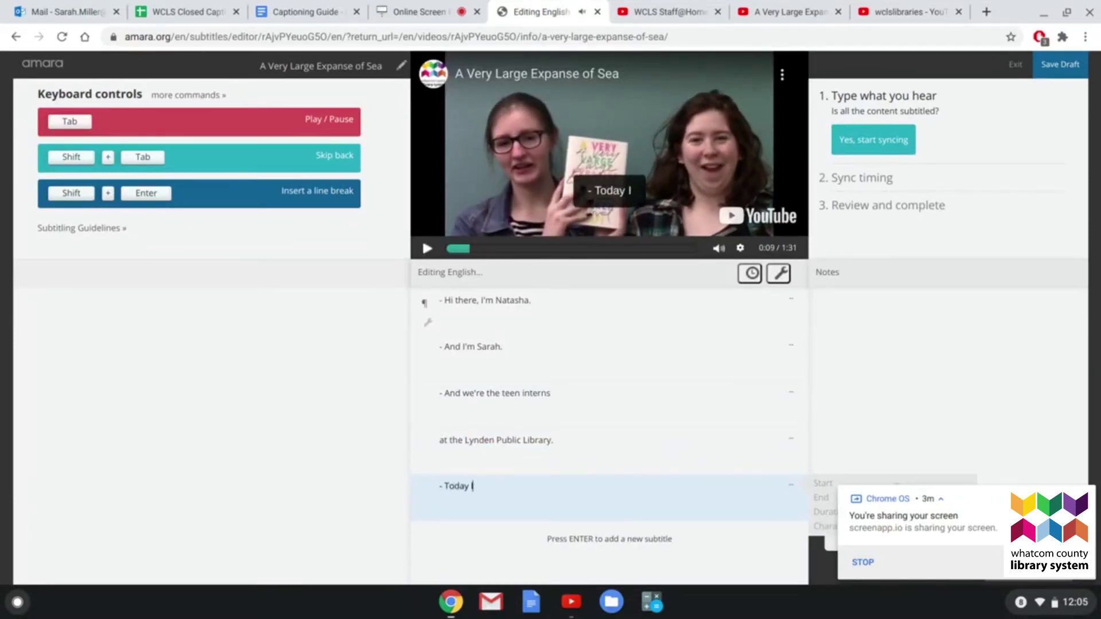
type("'m going to be talking")
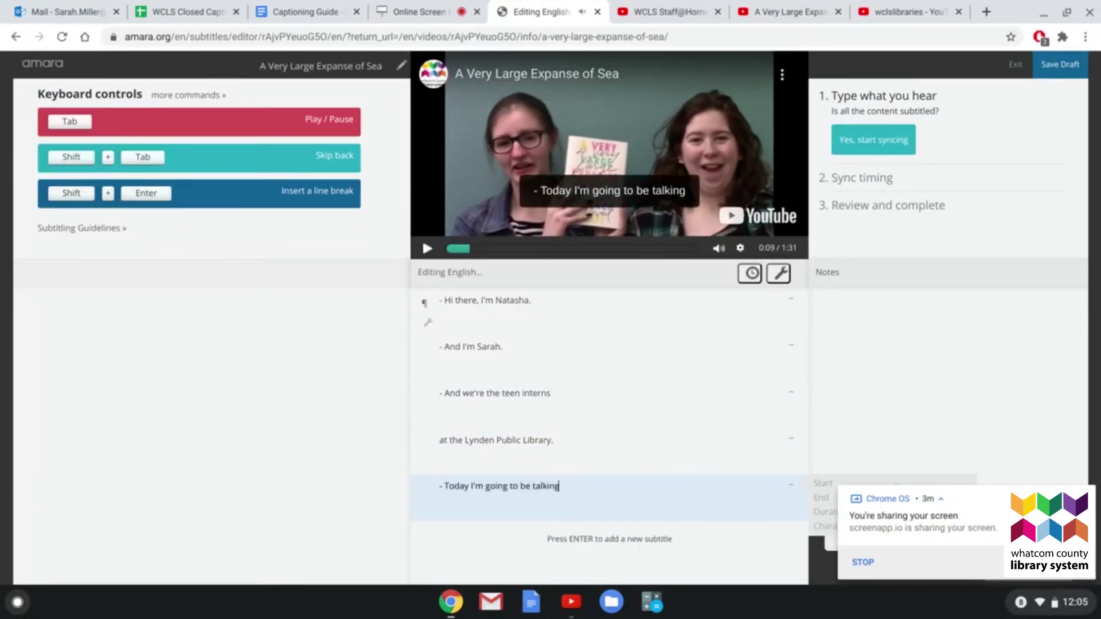
type(" about")
key("Return")
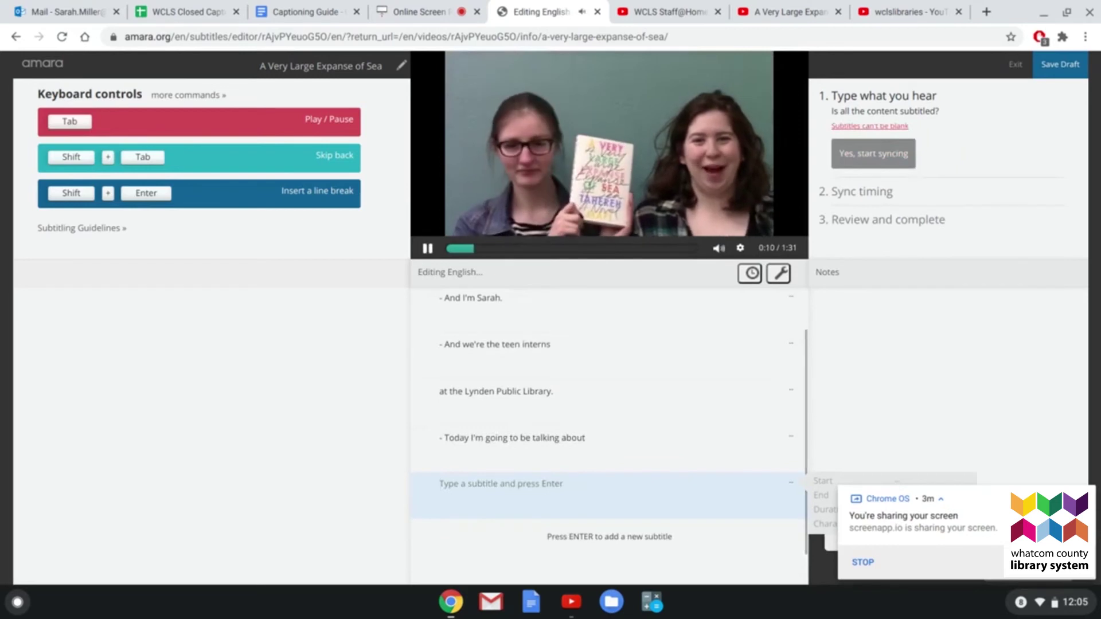
type("A Very Larg")
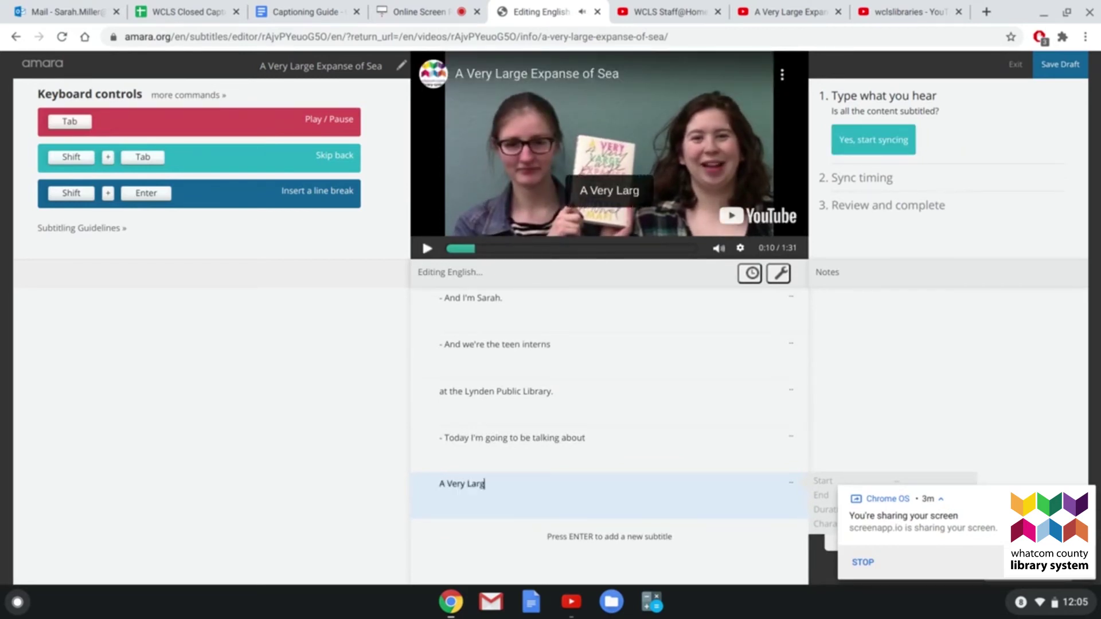
type("e Expanse of Sea")
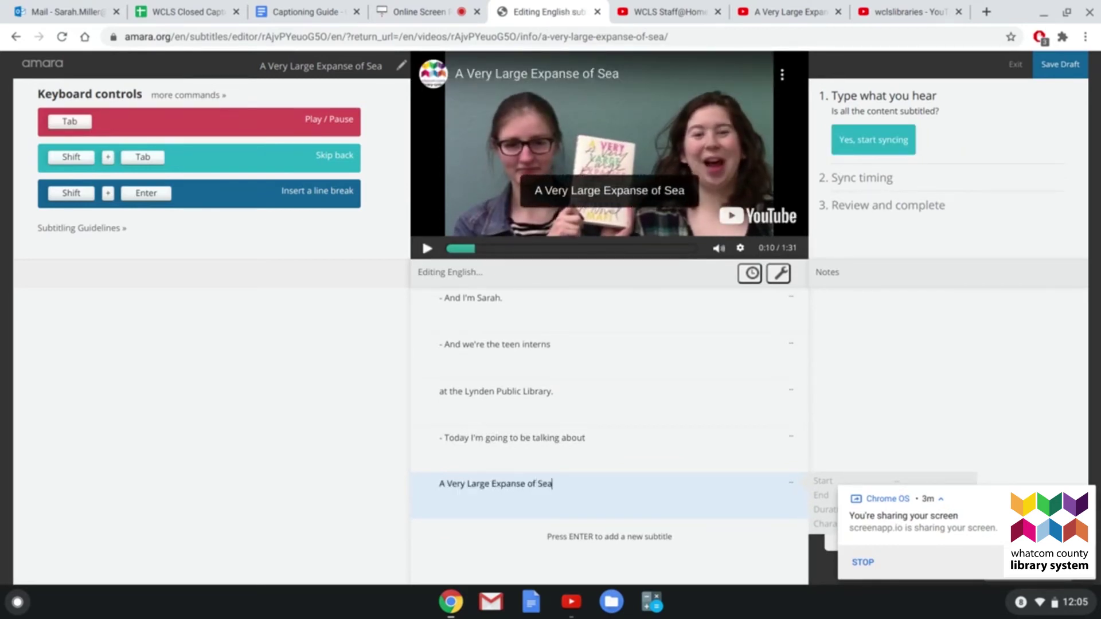
key("Tab")
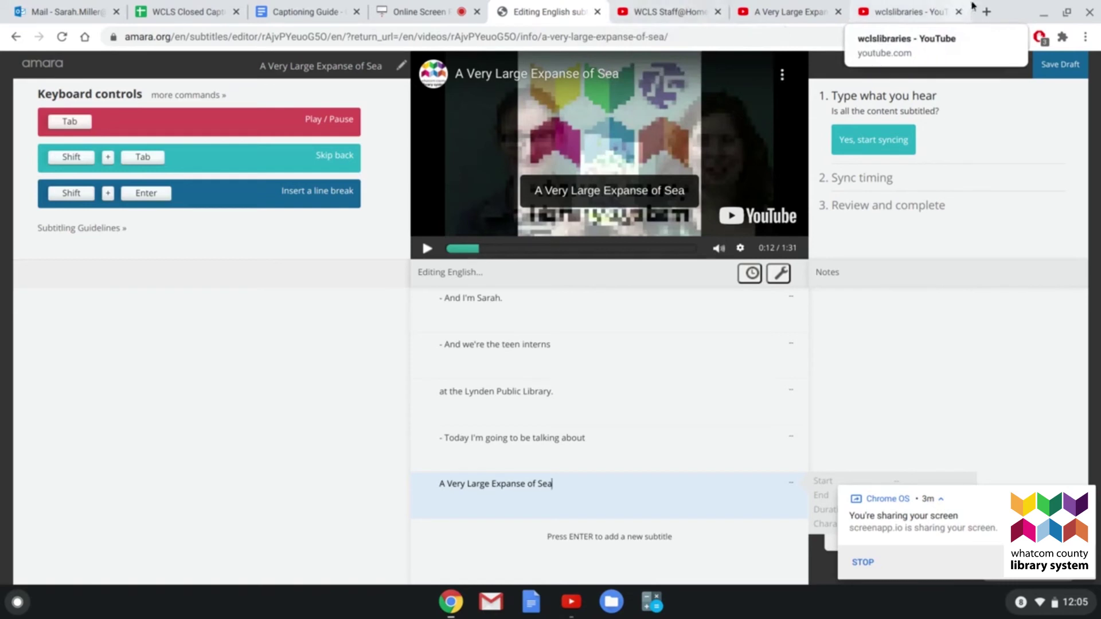
Search Google in a new browser tab for the author Tahereh Mafi and check the results for her name and books.
left_click(984, 10)
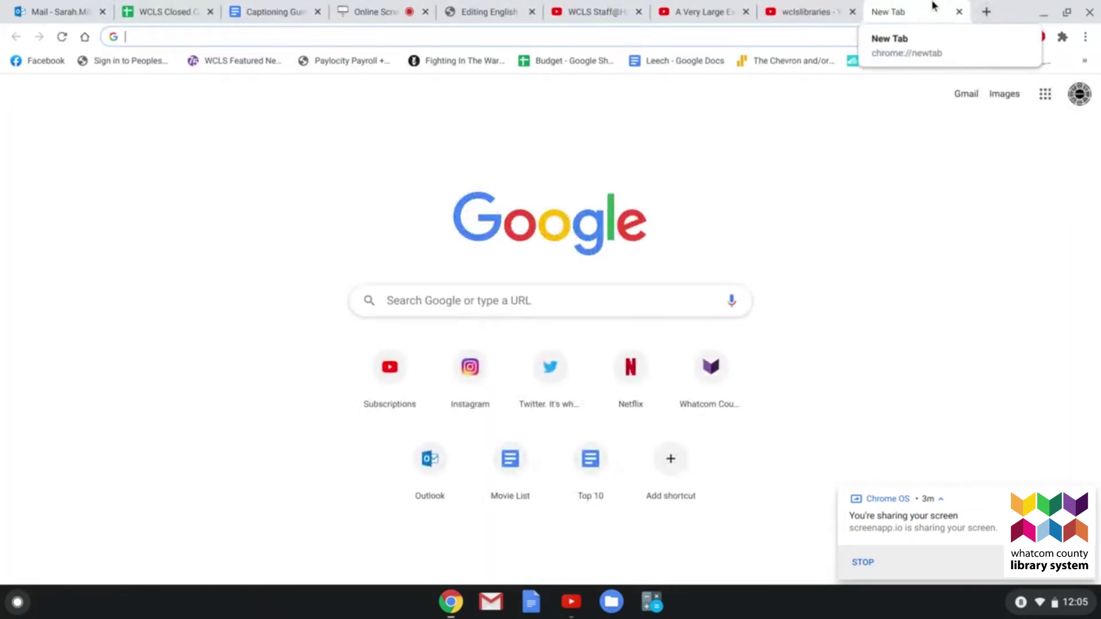
type("tahara ")
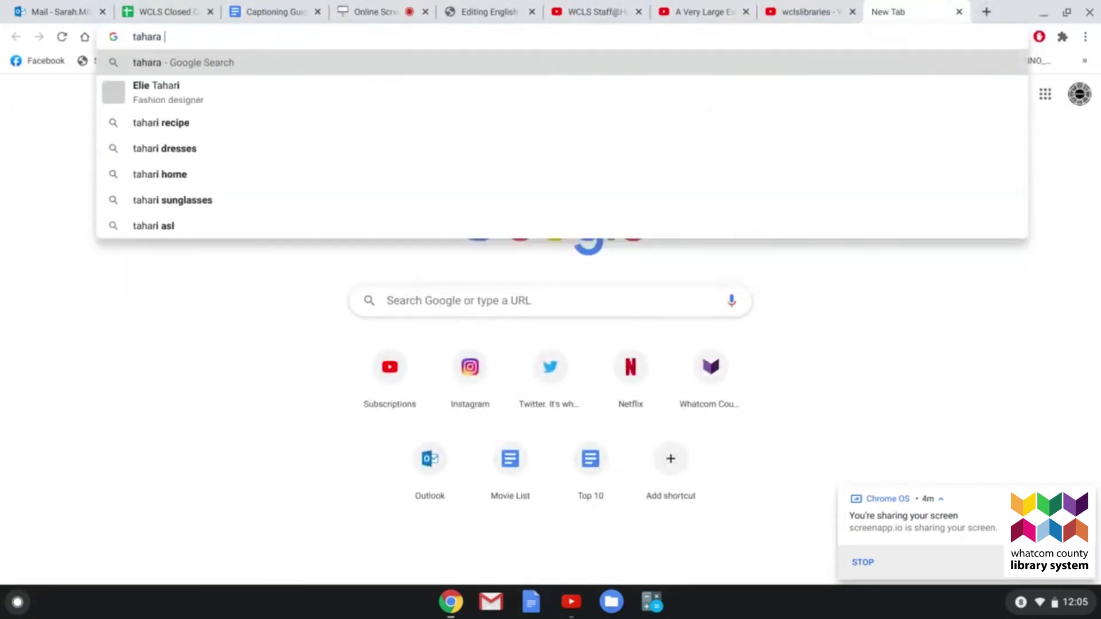
type("mafi")
key("Down")
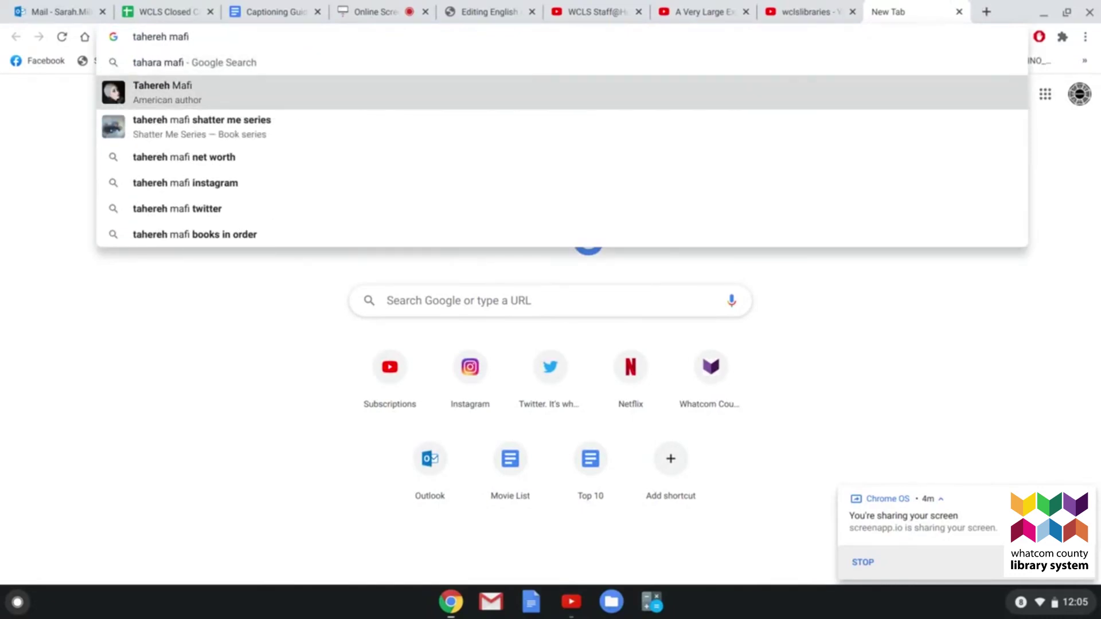
key("Return")
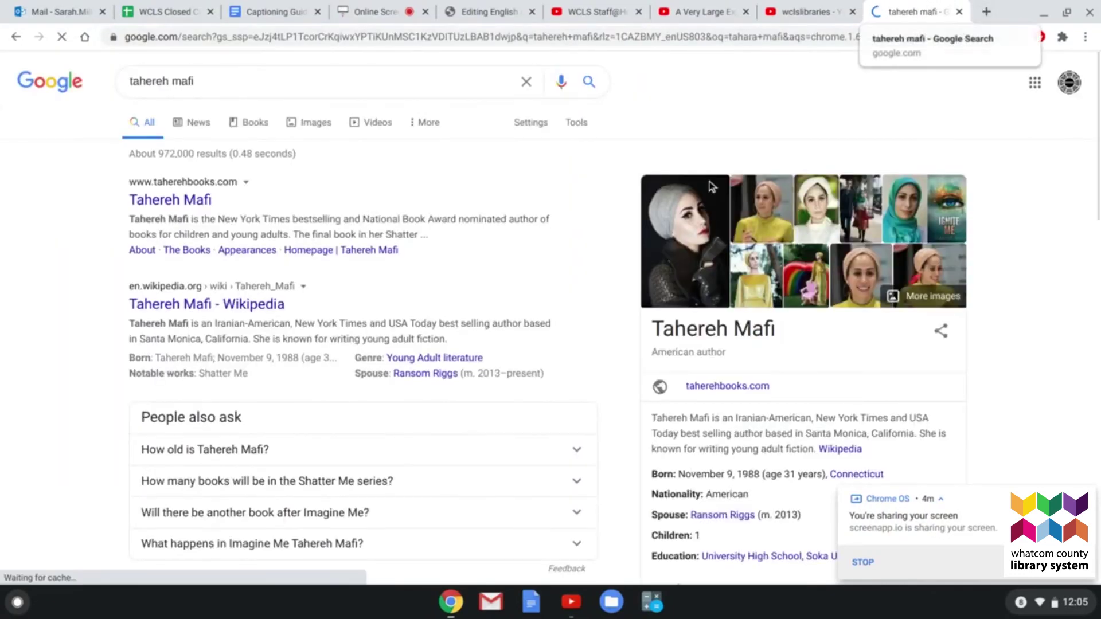
scroll(602, 274, "down", 3)
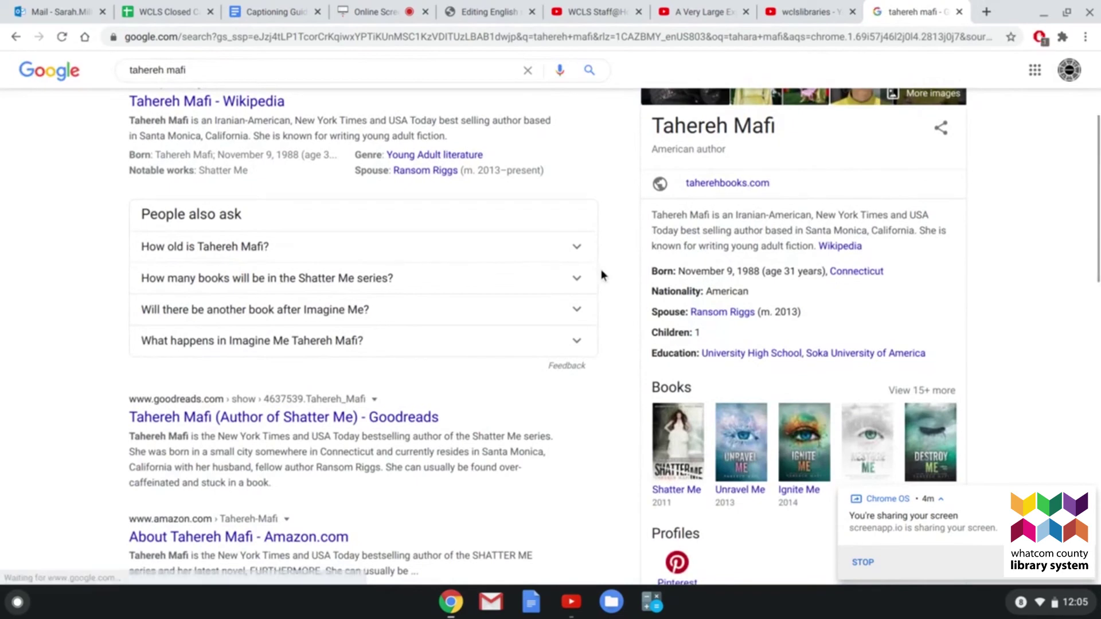
scroll(600, 270, "down", 1)
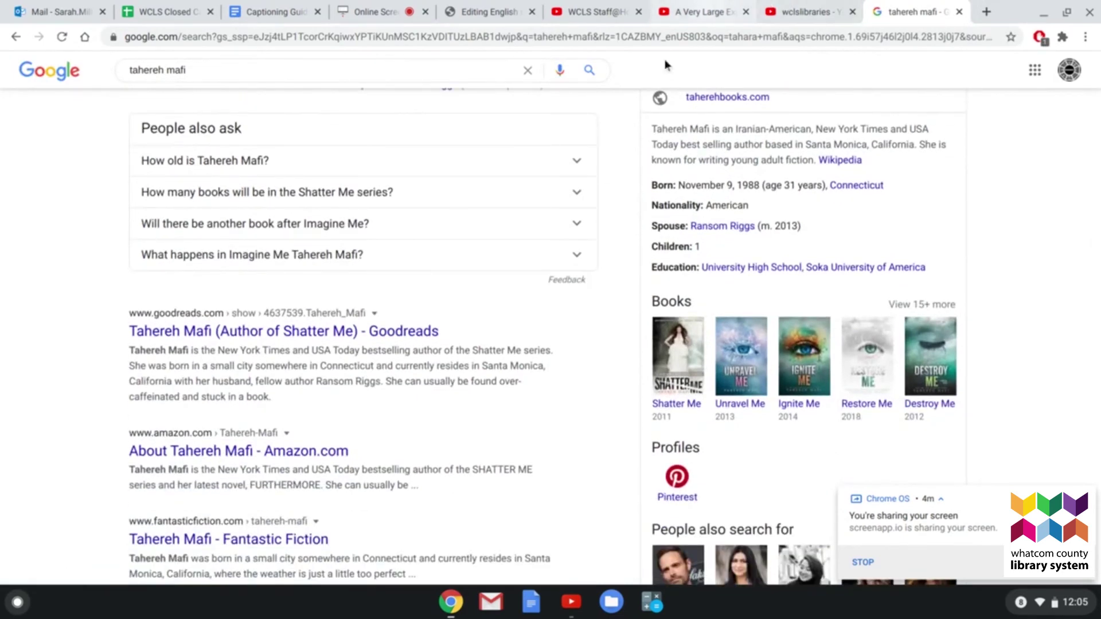
scroll(564, 254, "up", 5)
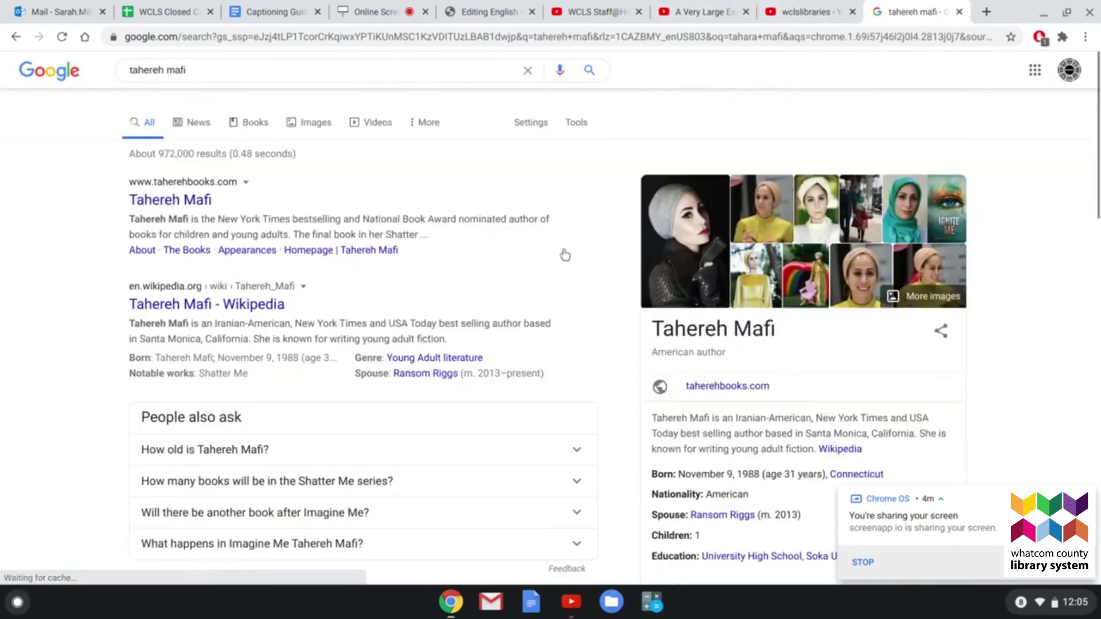
Refine the search to "tahereh mafi a very large expanse of sea" and check the spelling of the book's author.
left_click(347, 83)
type("a very")
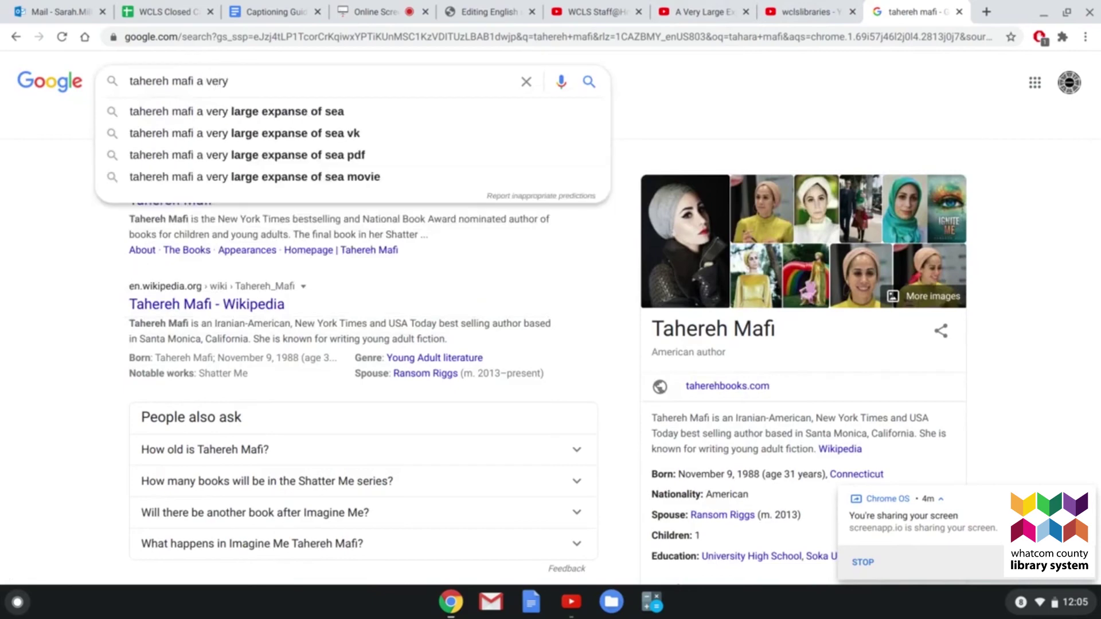
key("Down")
key("Return")
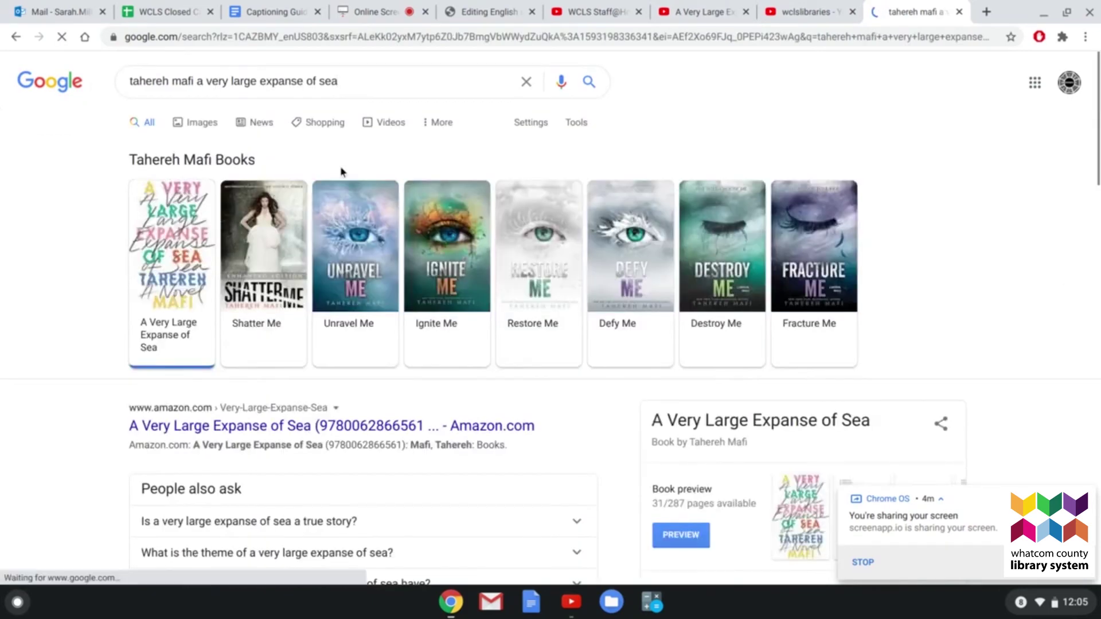
scroll(340, 167, "down", 4)
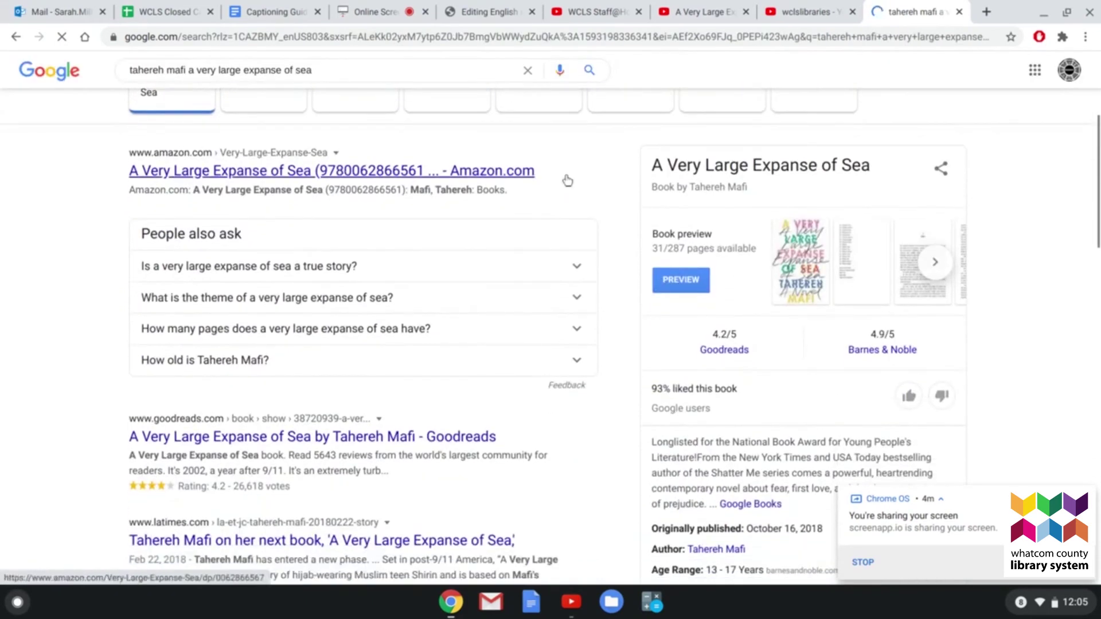
left_click_drag(753, 187, 693, 195)
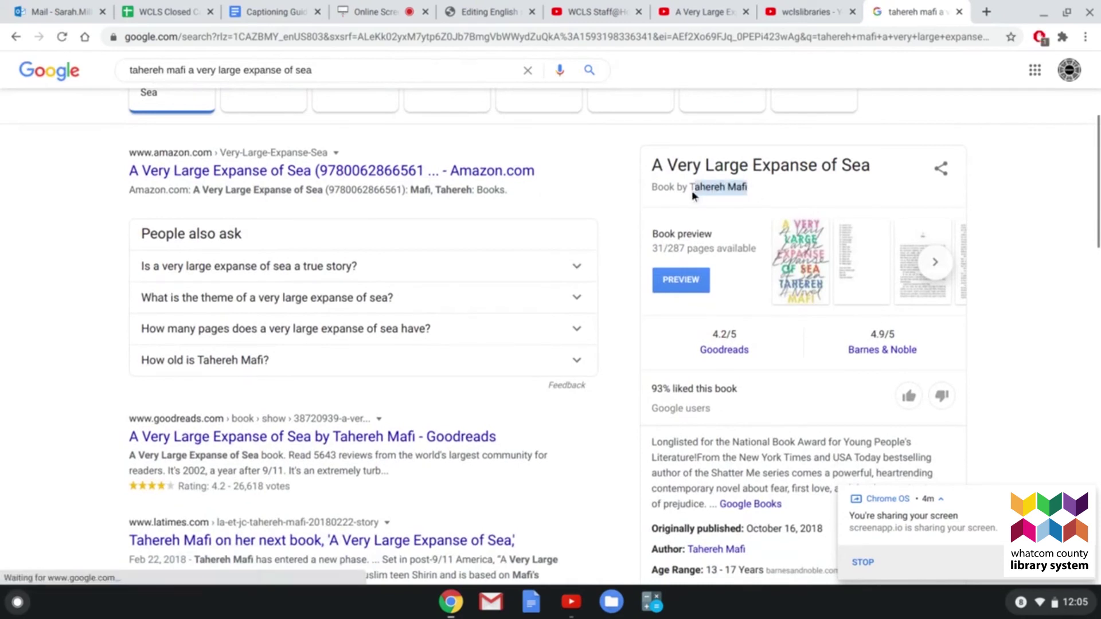
Return to the Amara subtitle editor and append "by Tahereh Mafi" to the "A Very Large Expanse of Sea" subtitle.
left_click(582, 6)
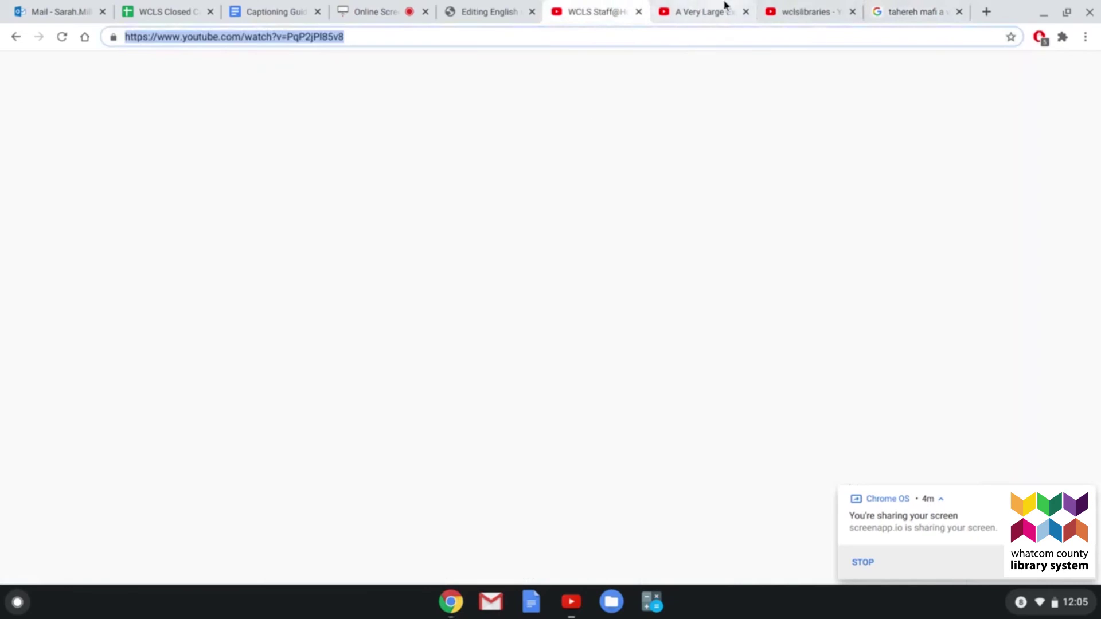
left_click(510, 9)
left_click(542, 503)
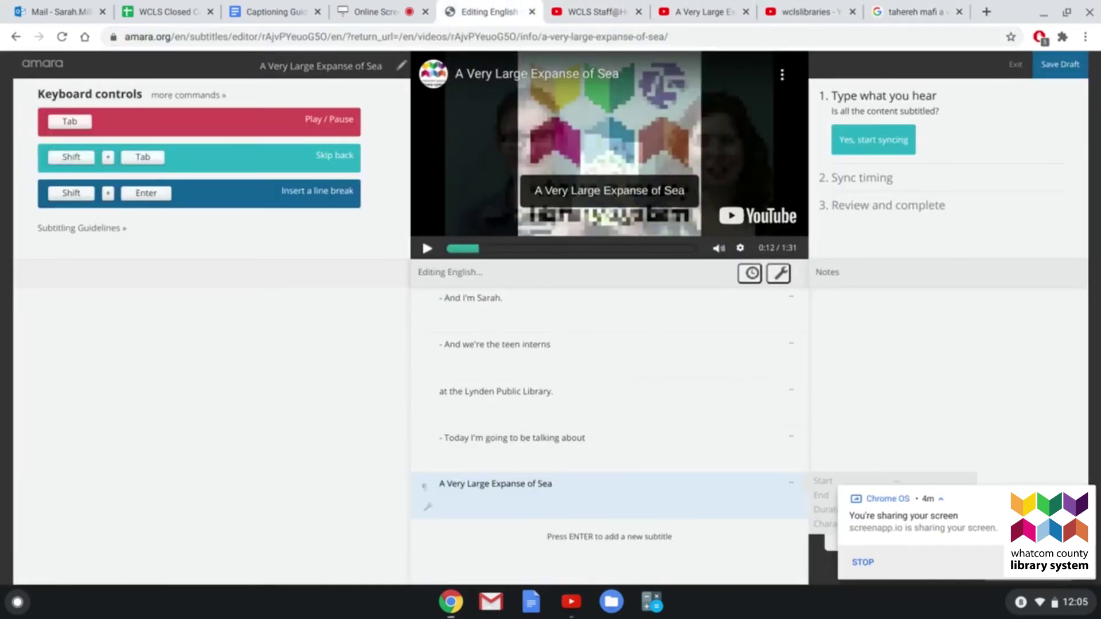
type("by Tahereh Mafi")
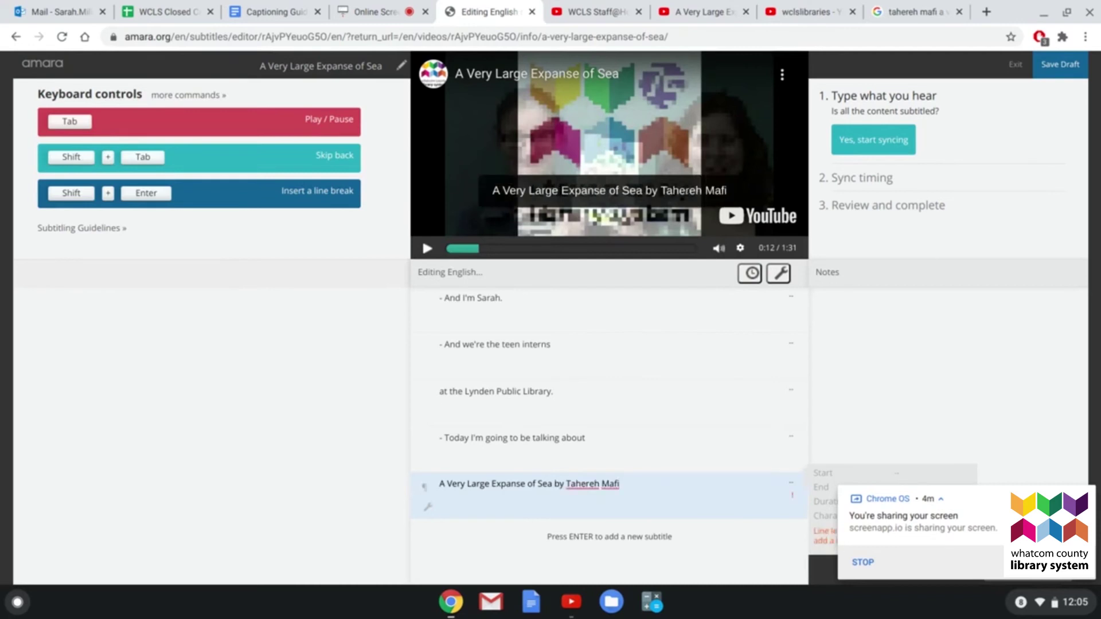
End the "A Very Large Expanse of Sea by Tahereh Mafi" subtitle with a period and play the video on to about 0:15.
type(".")
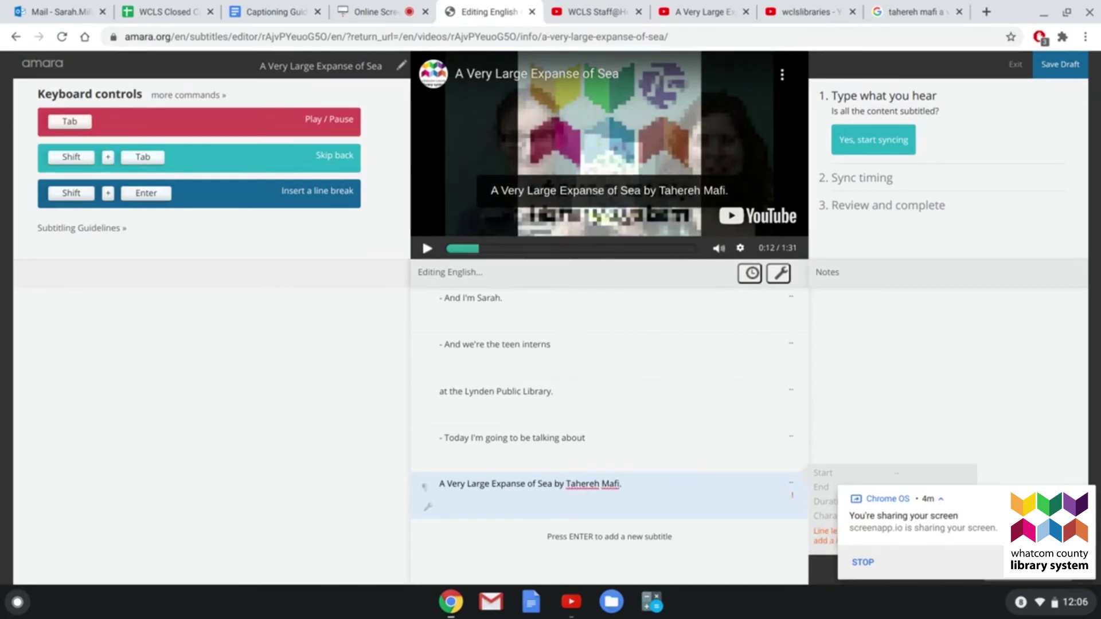
key("Tab")
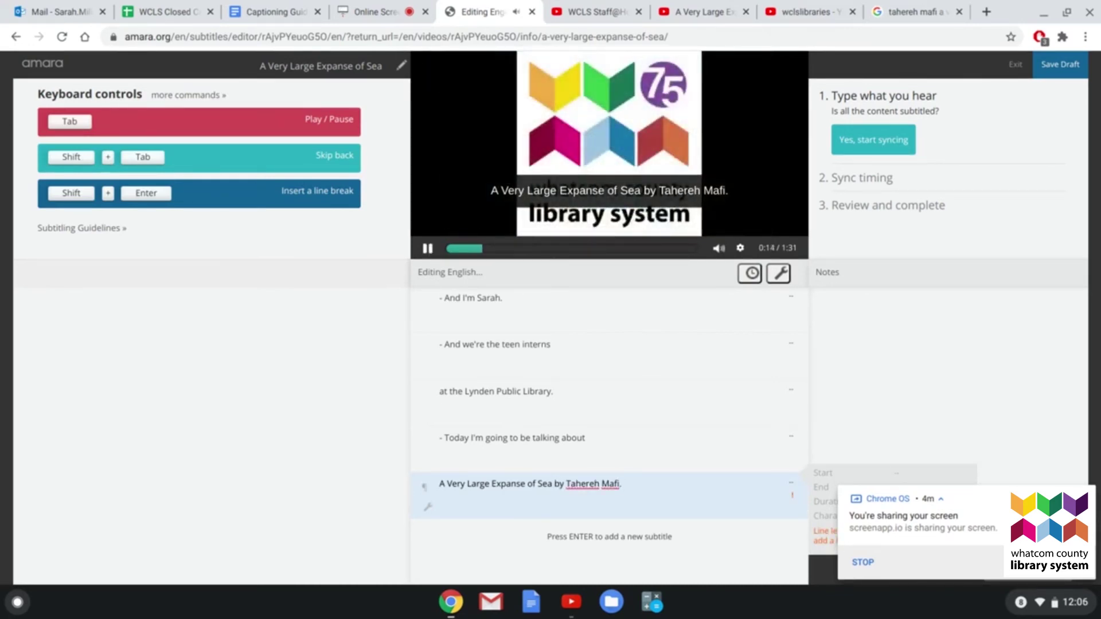
key("Tab")
Add a new subtitle reading "(upbeat electronic music)" for the title animation.
key("Return")
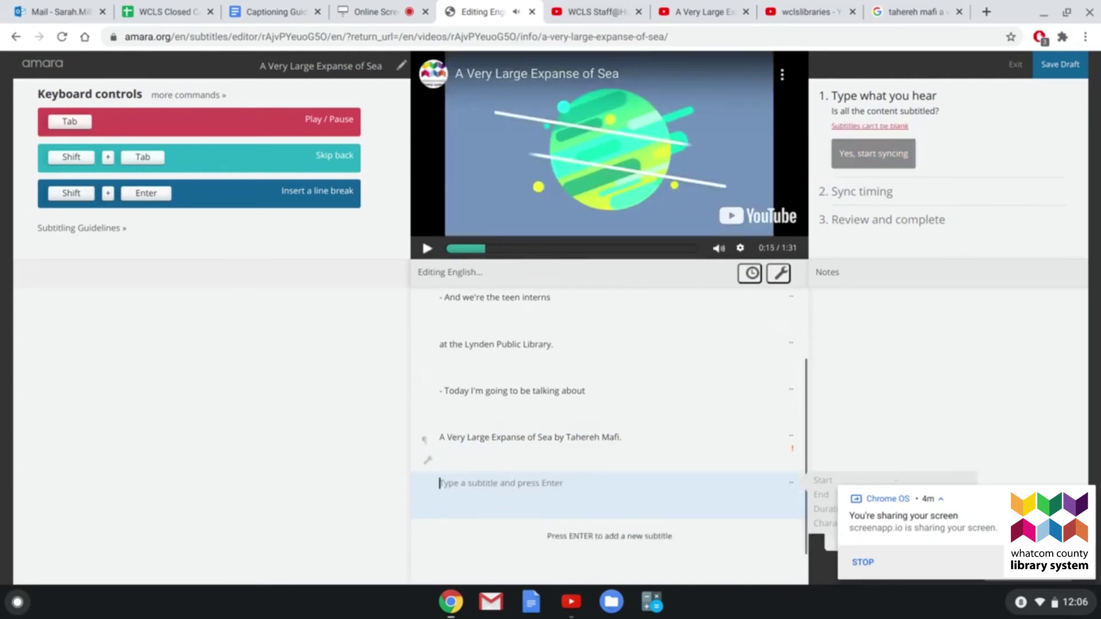
type("(")
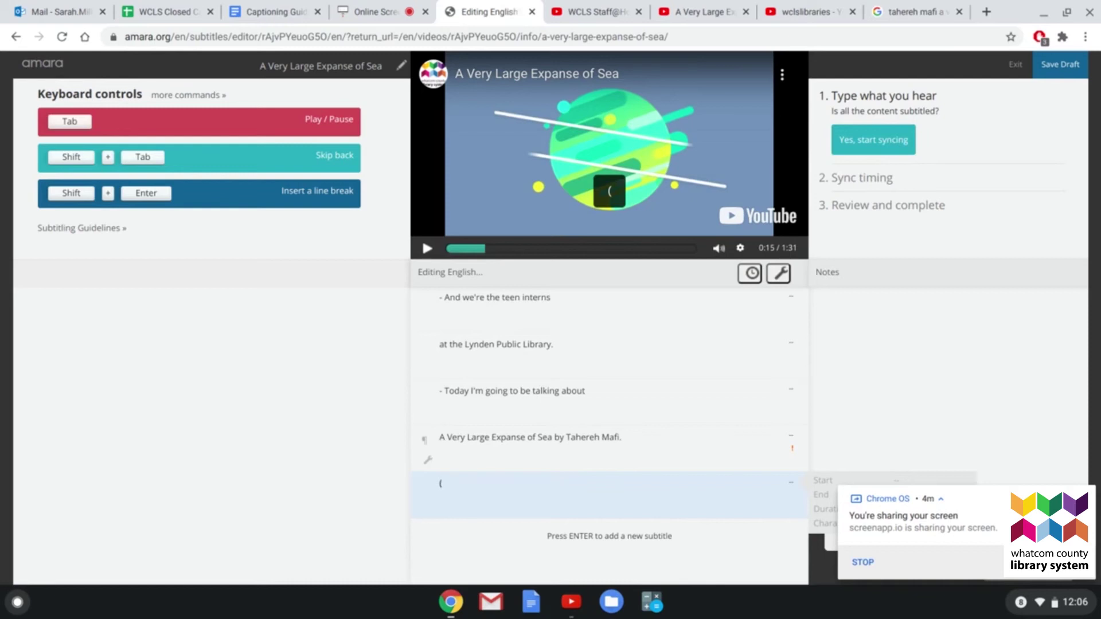
type("ubeat")
key("BackSpace")
key("BackSpace")
key("BackSpace")
key("BackSpace")
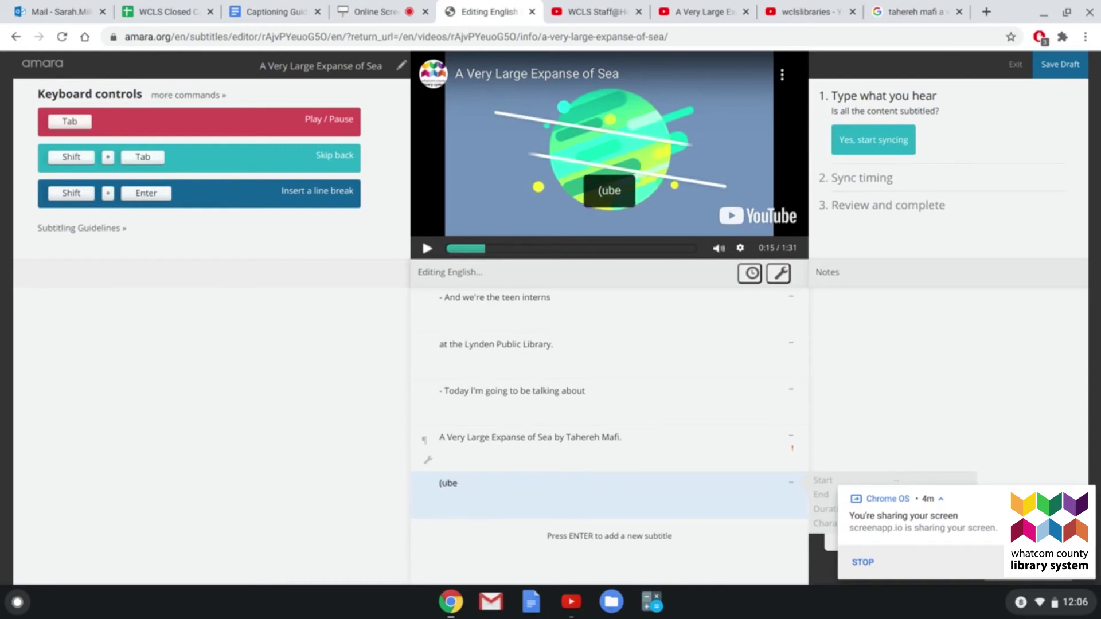
type("pbeat elect")
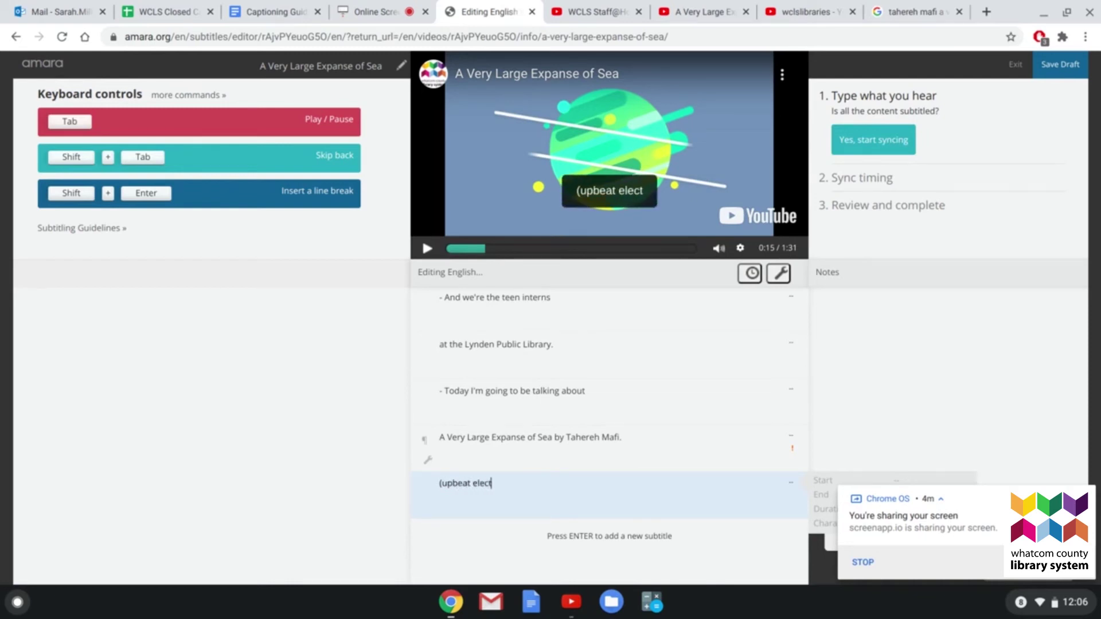
type("ronic music)")
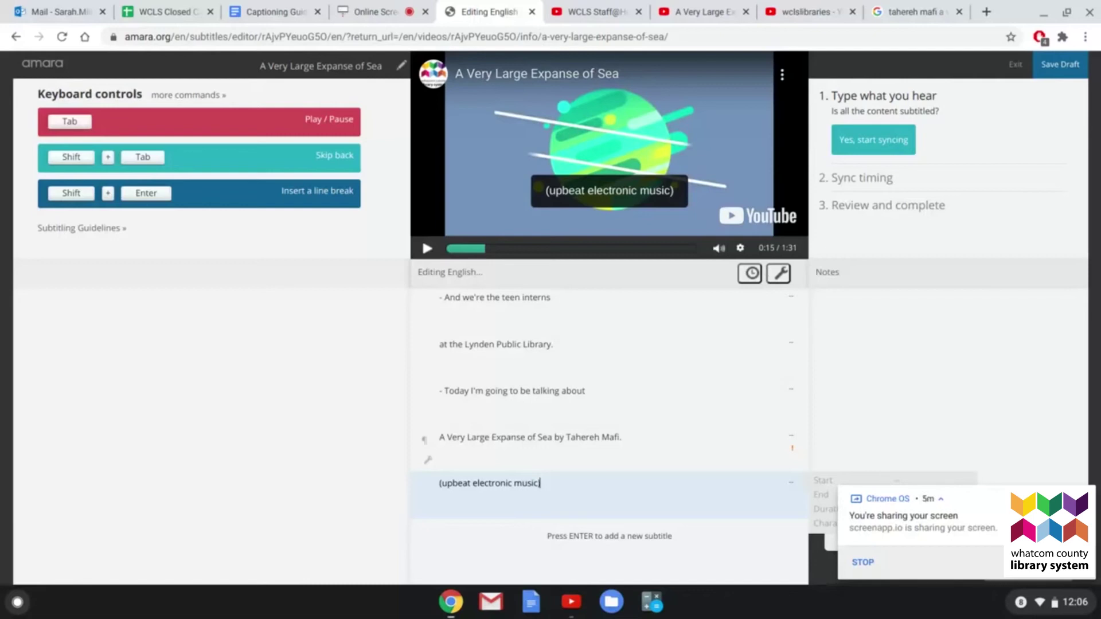
Play the video on to the next speech and begin a new subtitle with "Here is".
key("Tab")
key("Return")
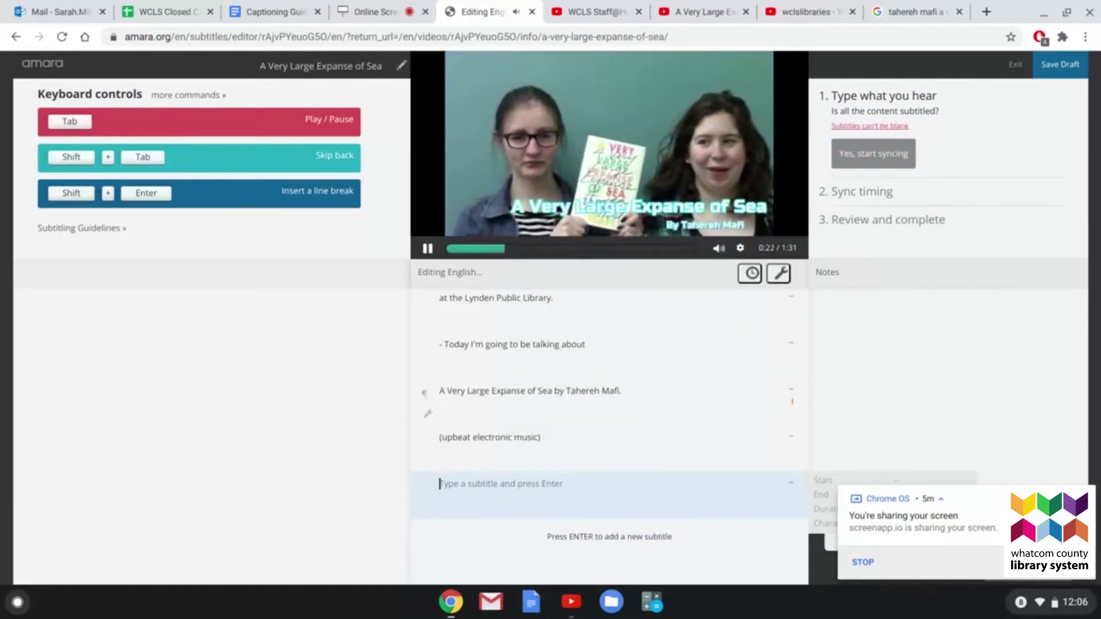
type("Here is")
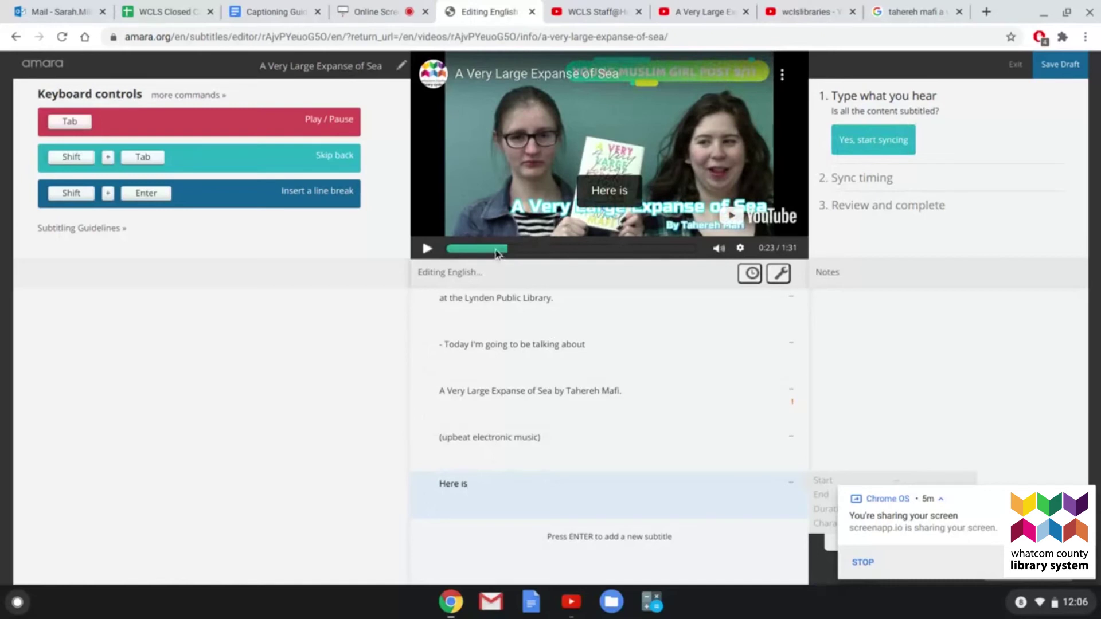
Replay the video from about 0:19 and complete the current subtitle as "Here is a young Muslim girl".
left_click(489, 251)
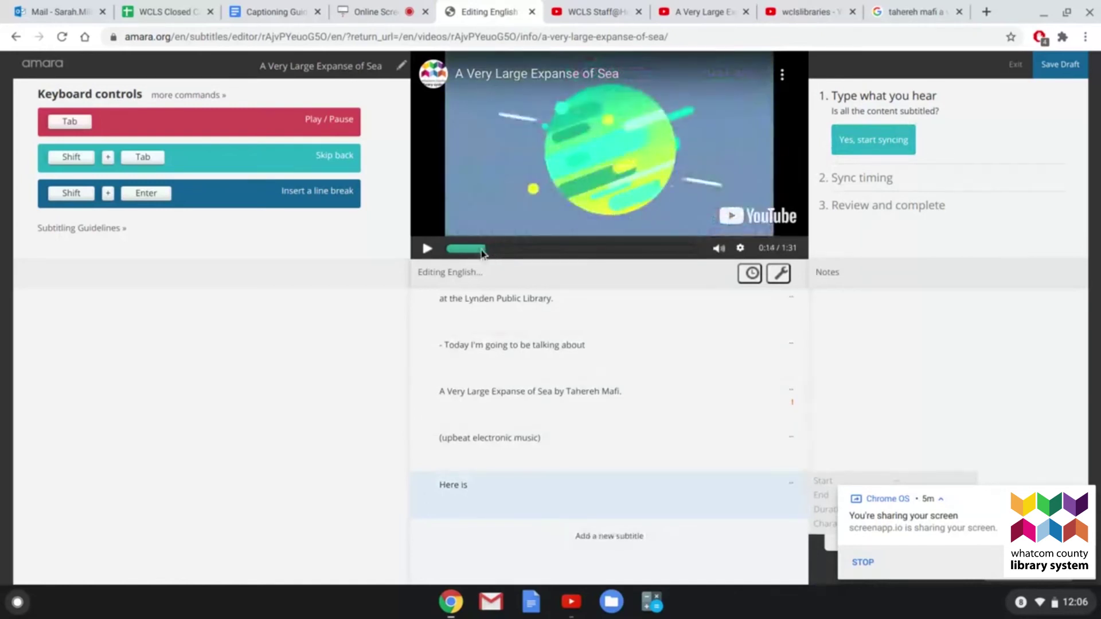
left_click(481, 250)
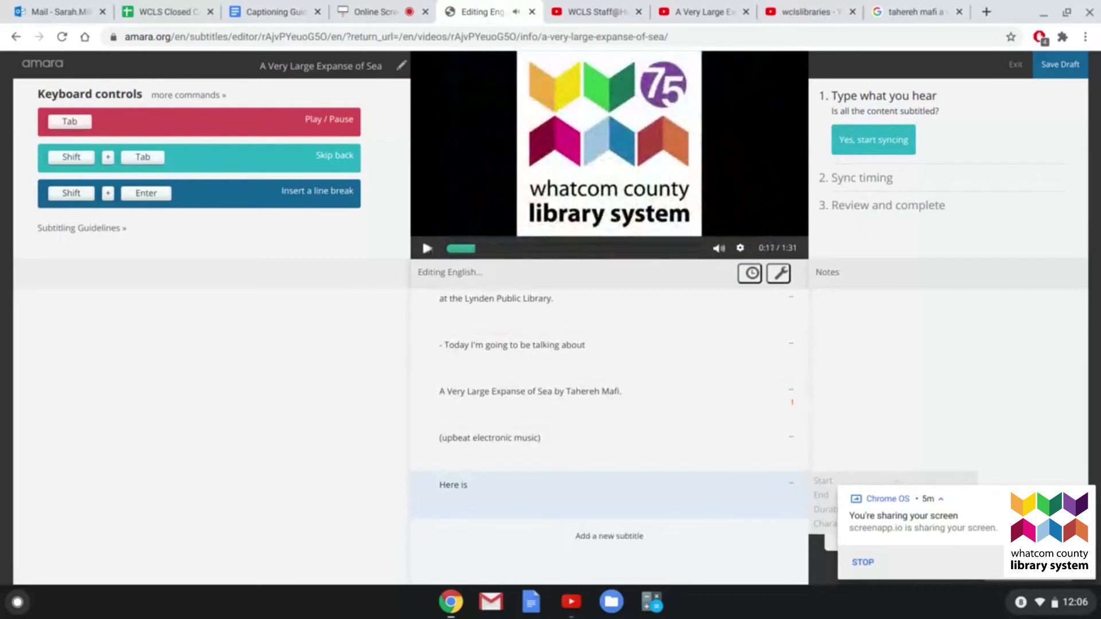
key("Tab")
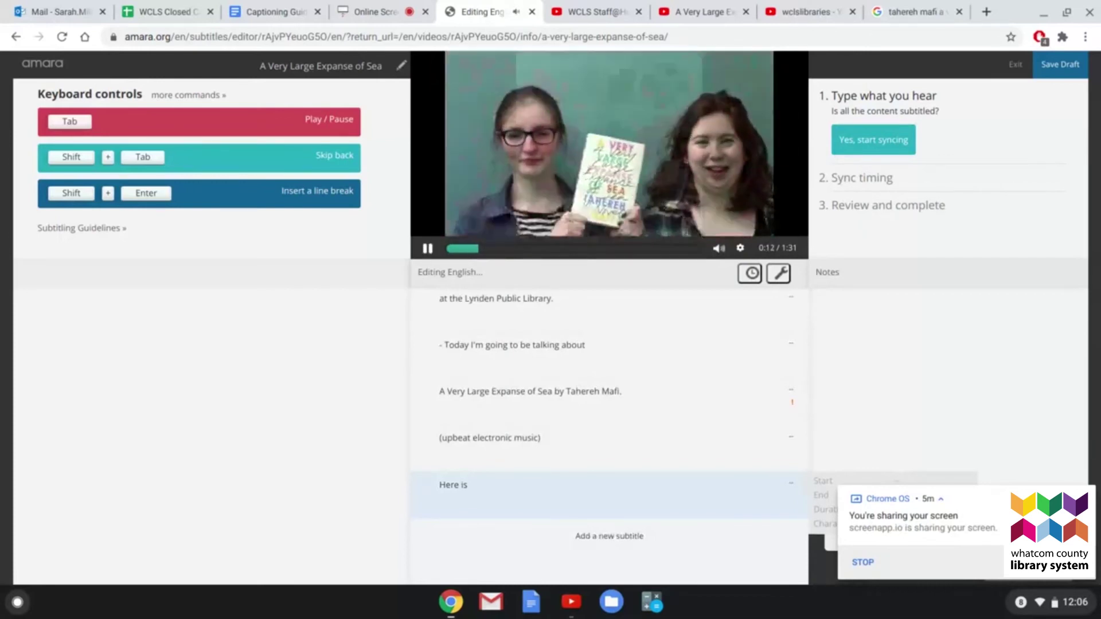
left_click(496, 249)
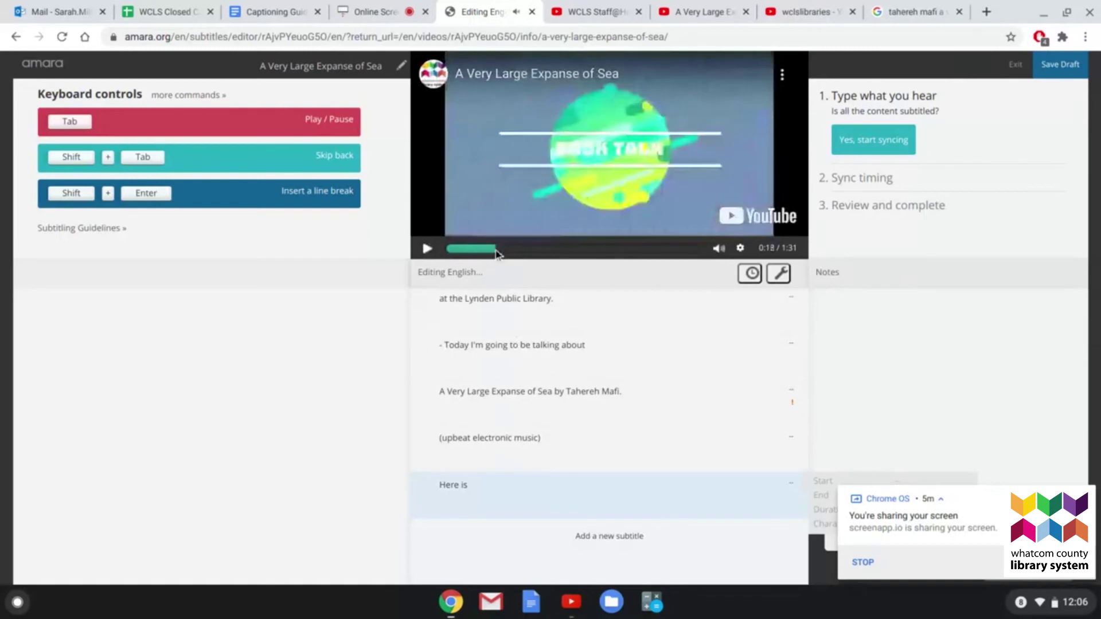
left_click(498, 249)
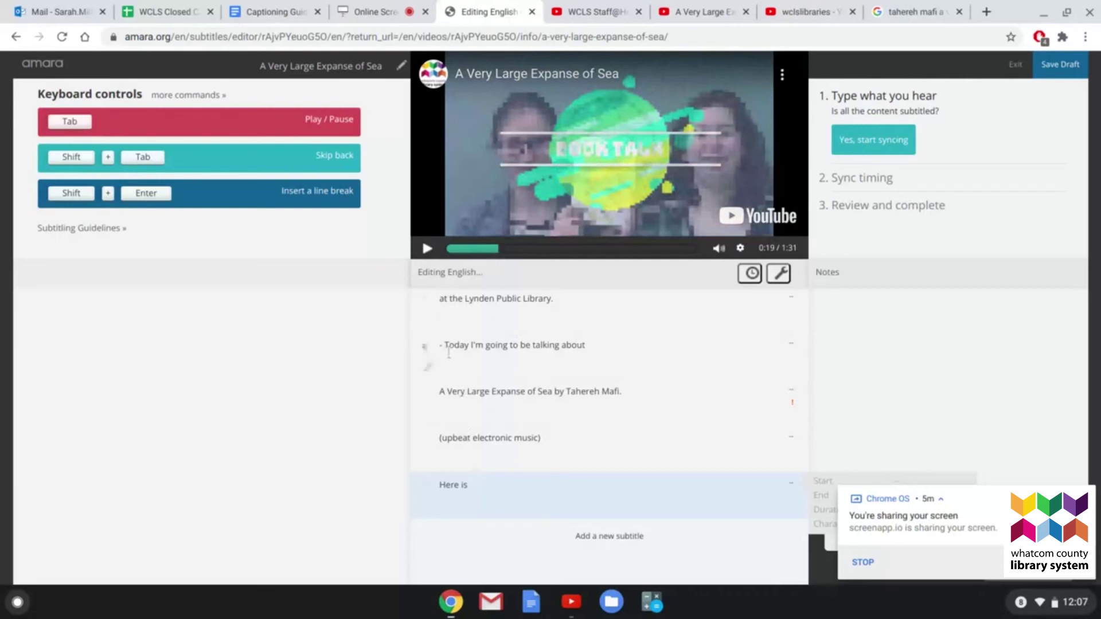
left_click(434, 482)
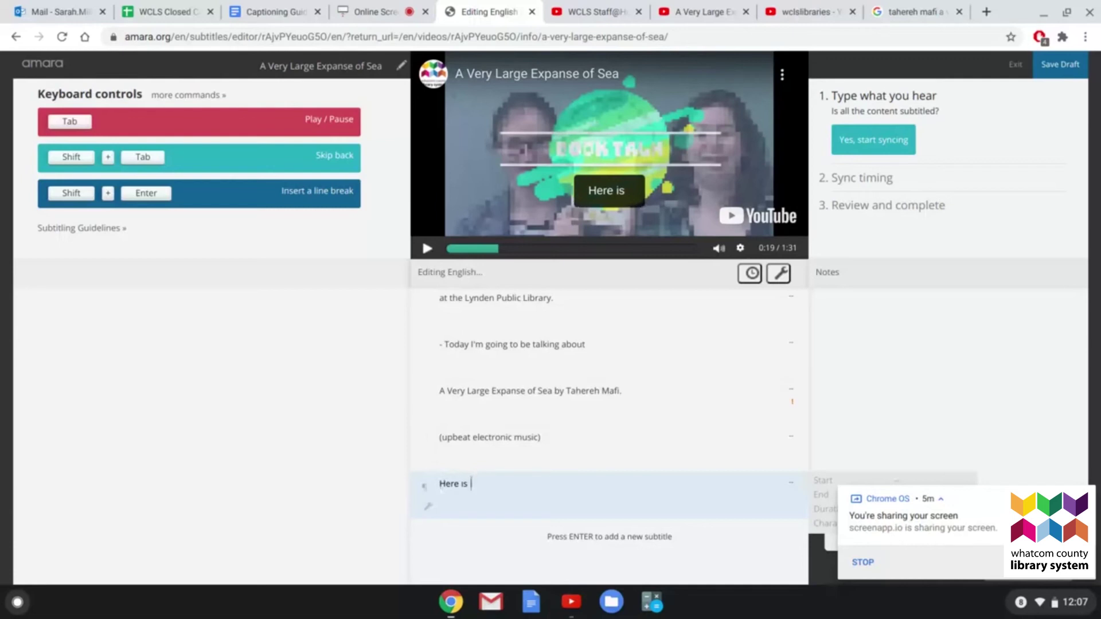
key("BackSpace")
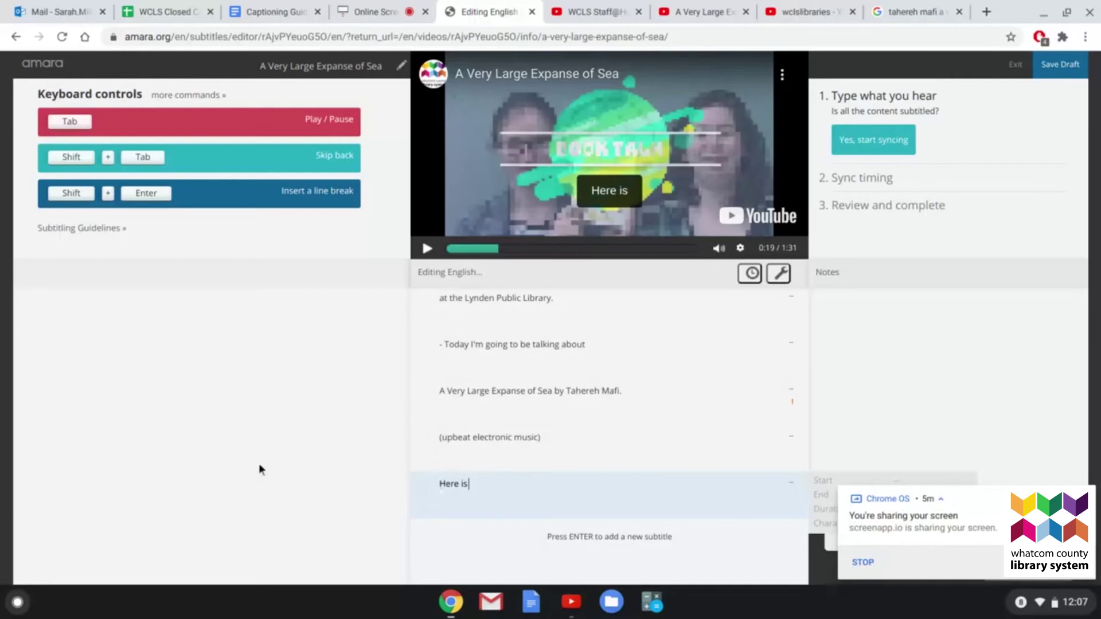
key("Tab")
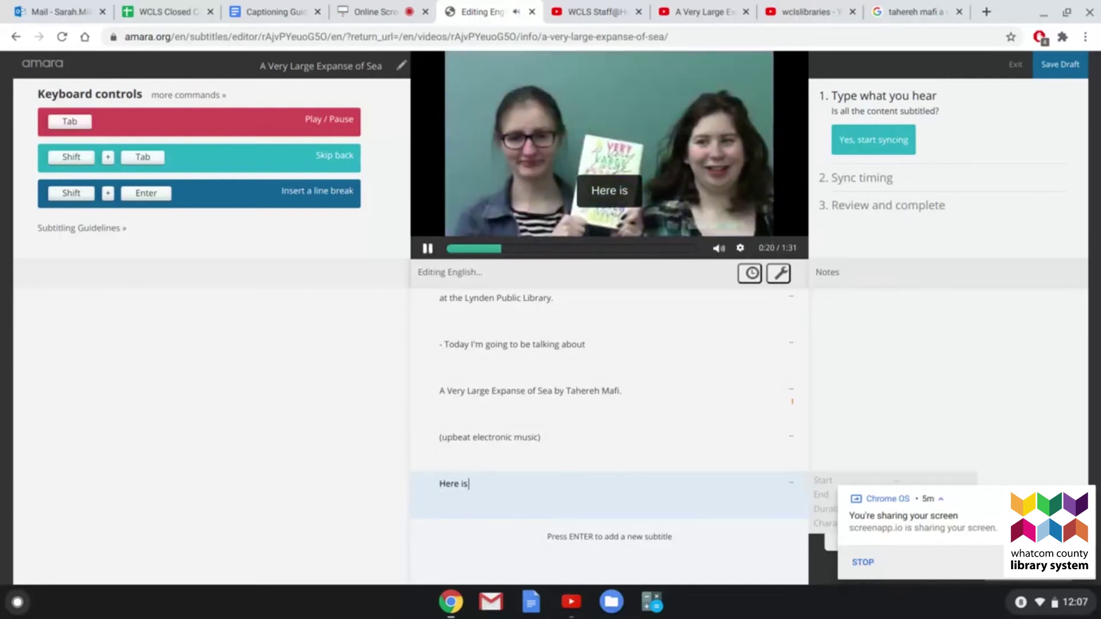
type("a")
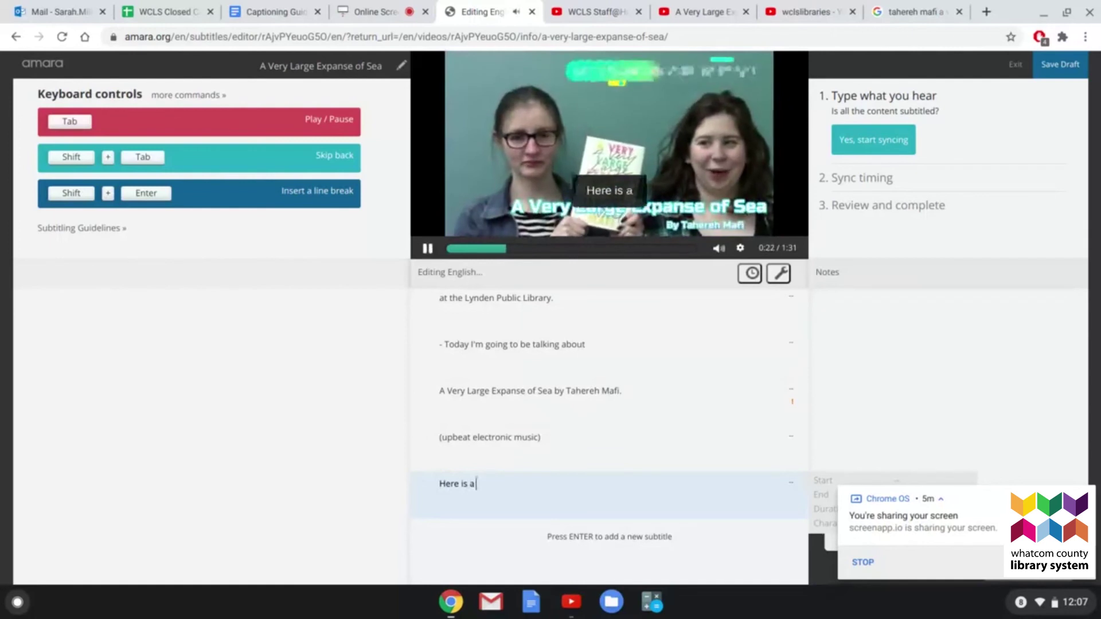
type(" young Muslim girl")
key("Return")
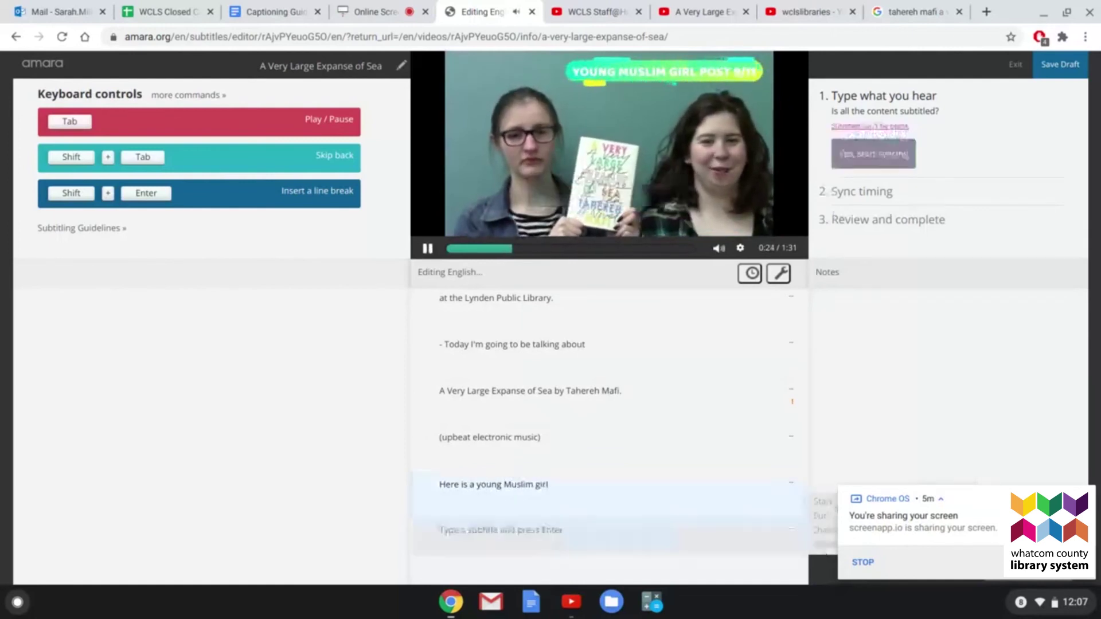
Transcribe the following speech as two subtitles, "living in a post-9/11 world." and "- Before 9/11, everyone just used to ignore her,".
type("living in a post-")
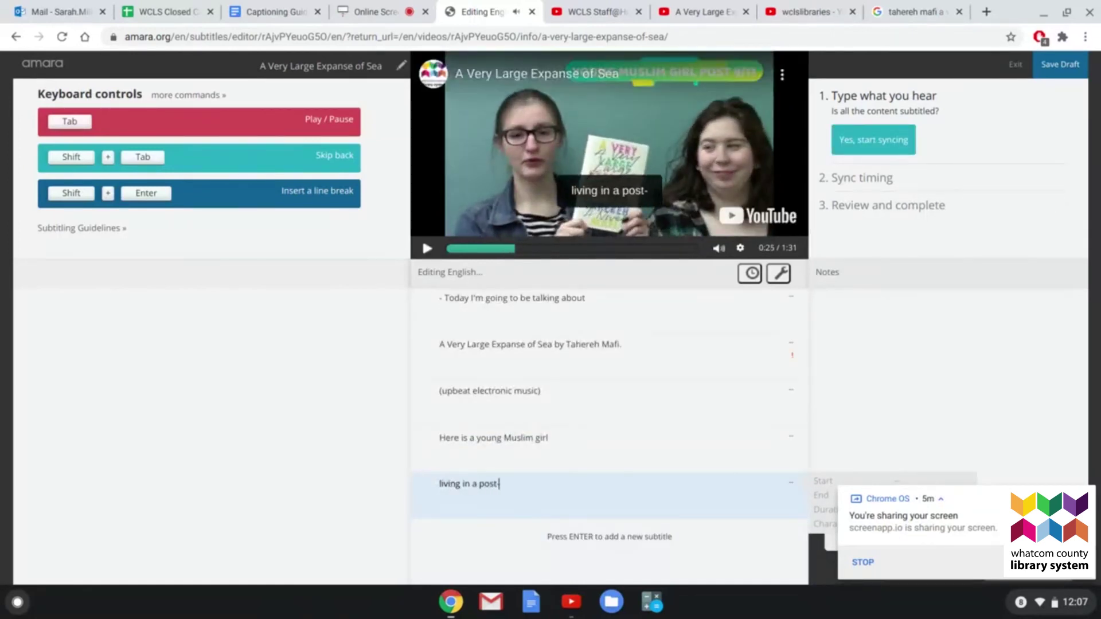
type("9/11 world.")
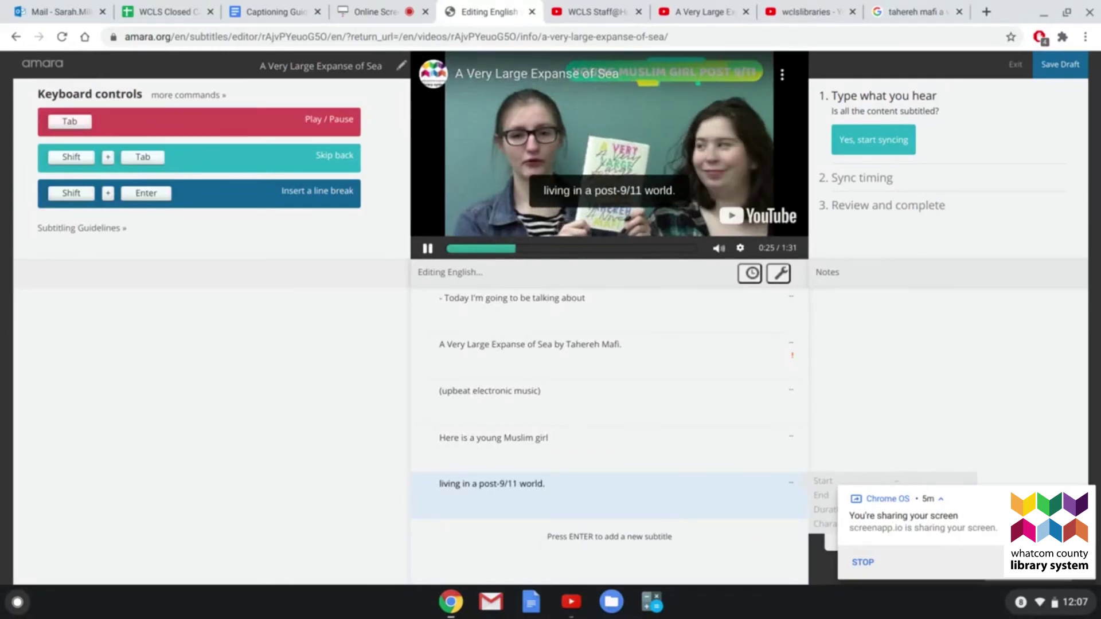
key("Return")
type("- Before 9/")
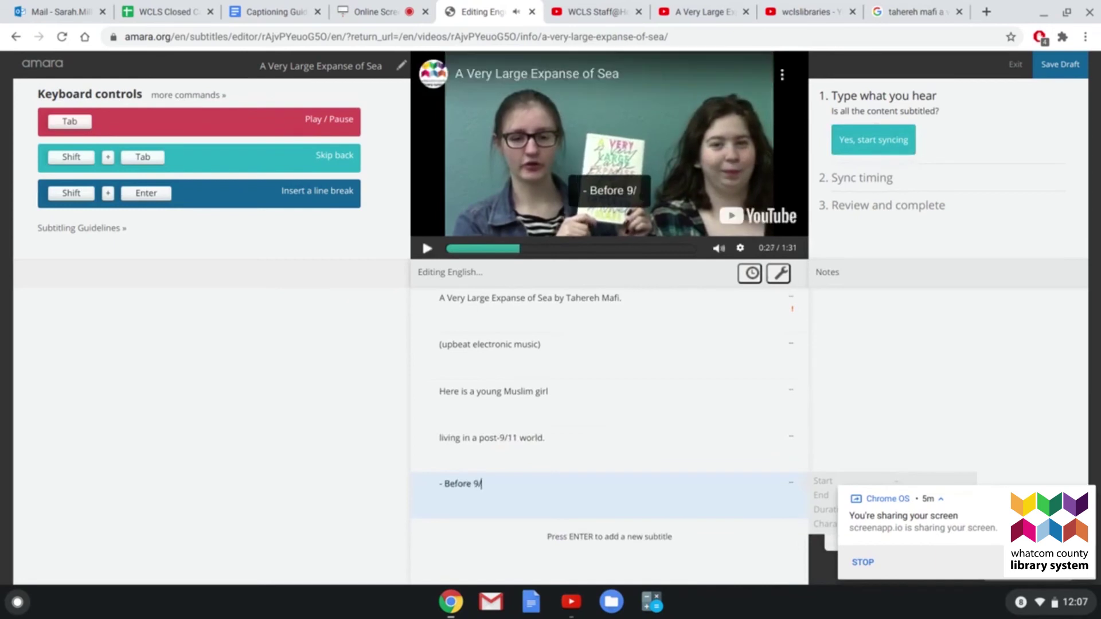
type("11,")
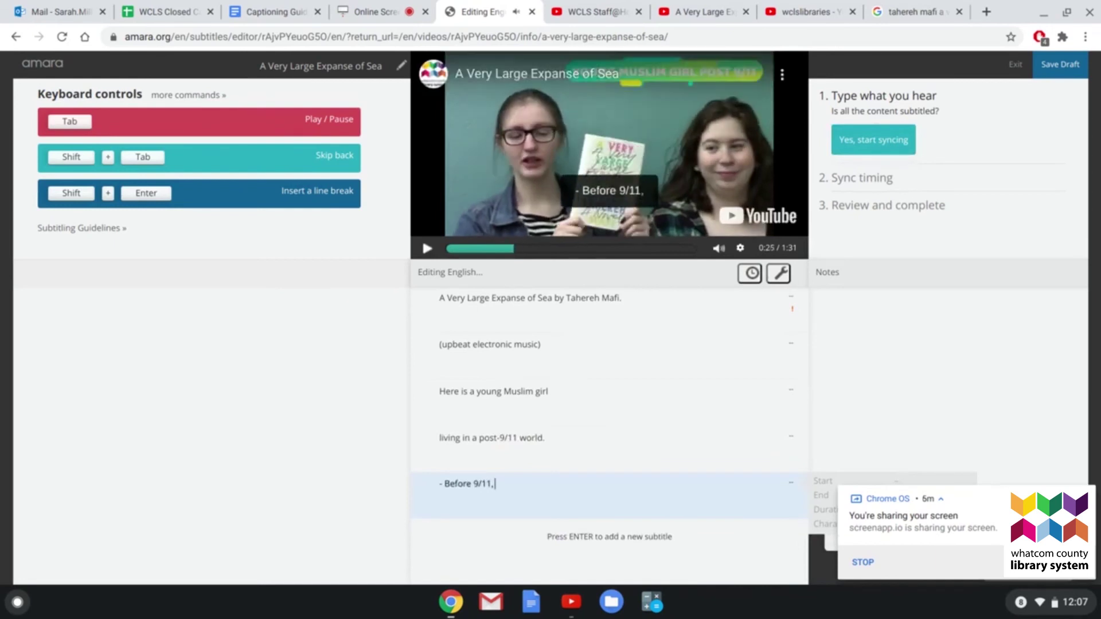
type(" everyone j")
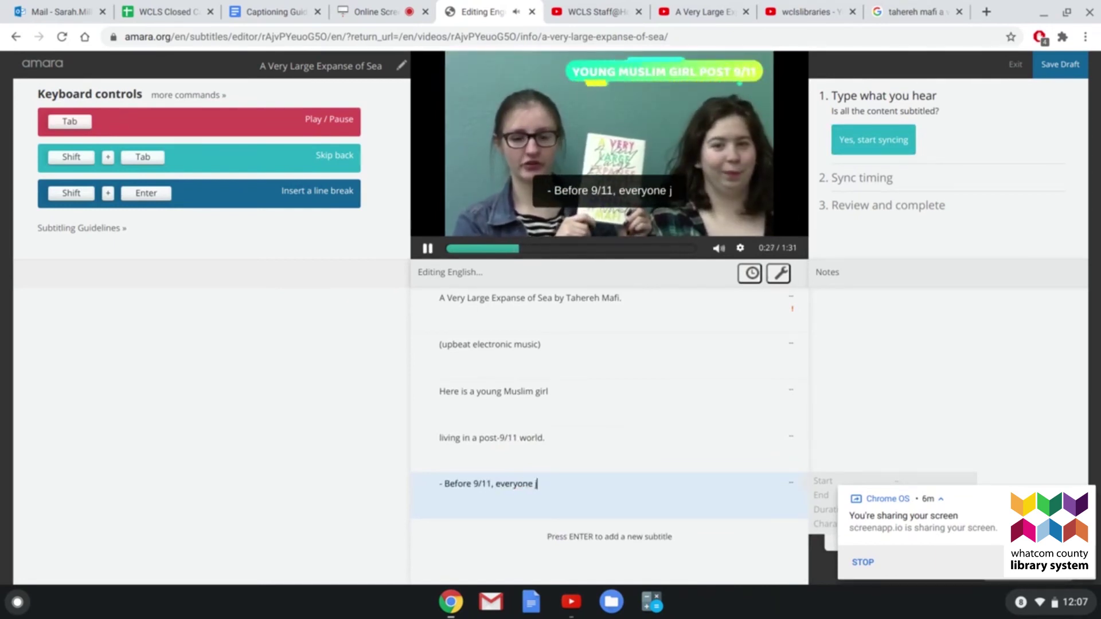
type("ust used to ignore her")
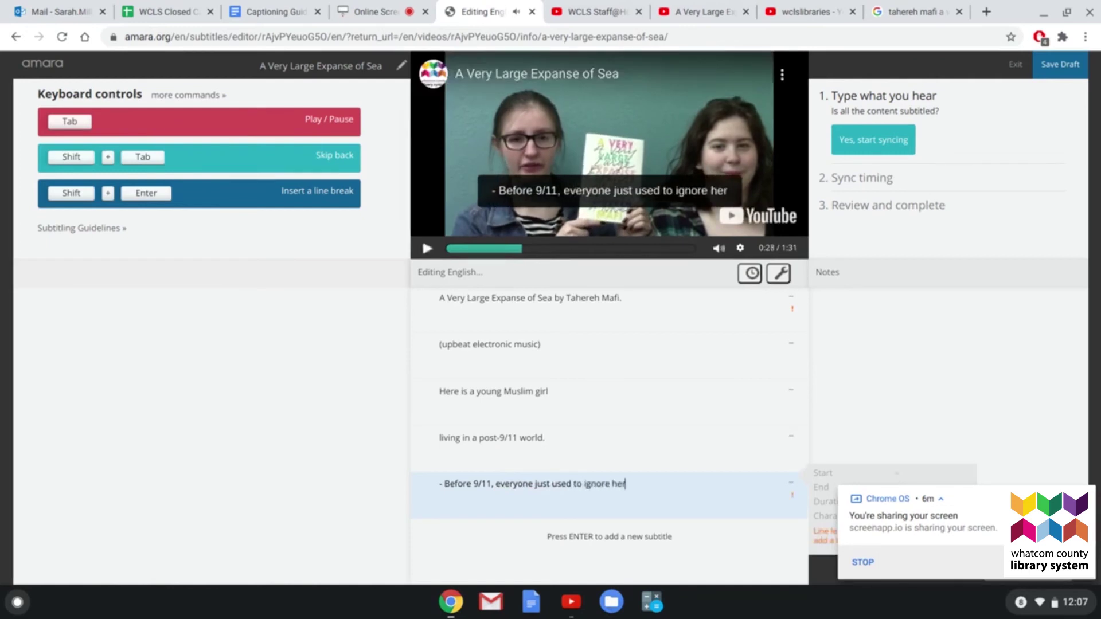
type(",")
Add the next subtitle, "but now they threaten and harass her.", replaying the speech as needed.
key("Return")
type("ut n")
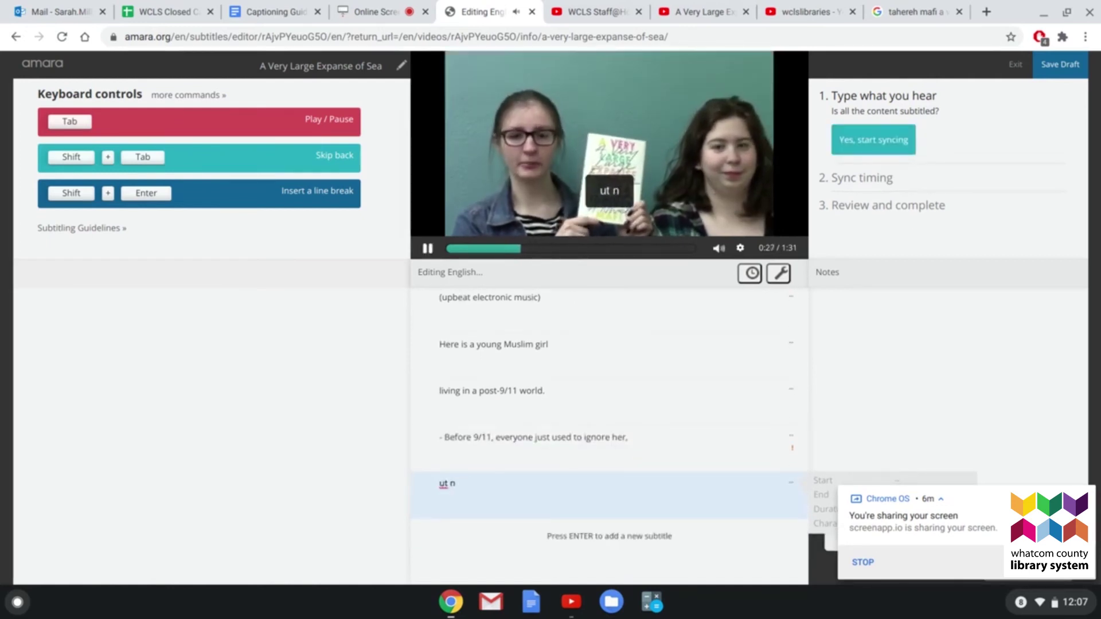
key("BackSpace")
key("BackSpace")
key("BackSpace")
key("BackSpace")
type("but now th")
key("Tab")
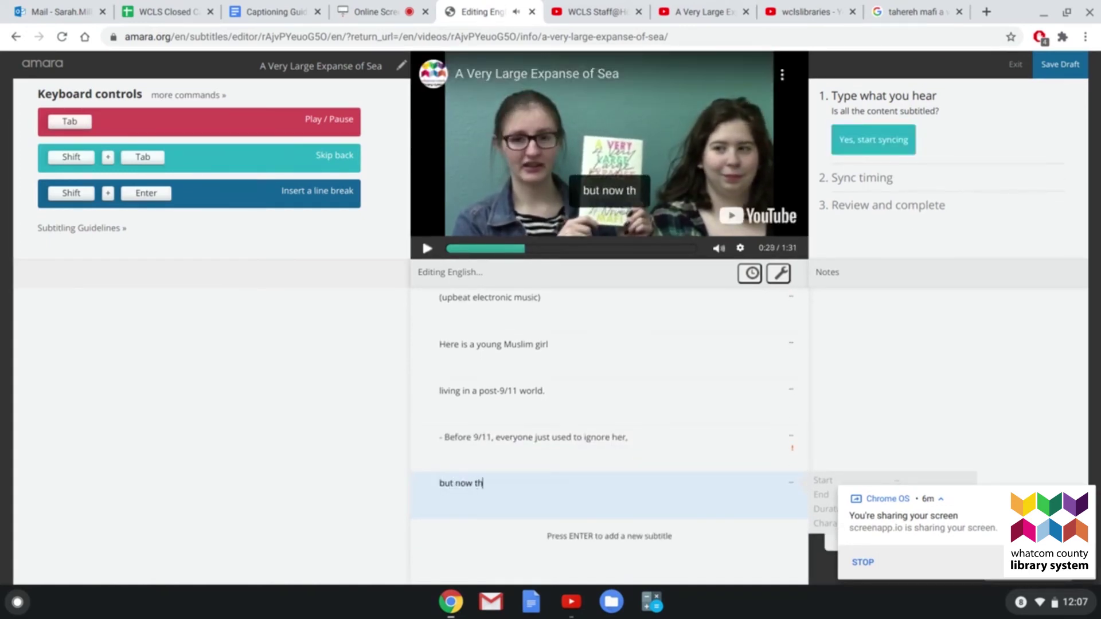
type("ey threaten and har")
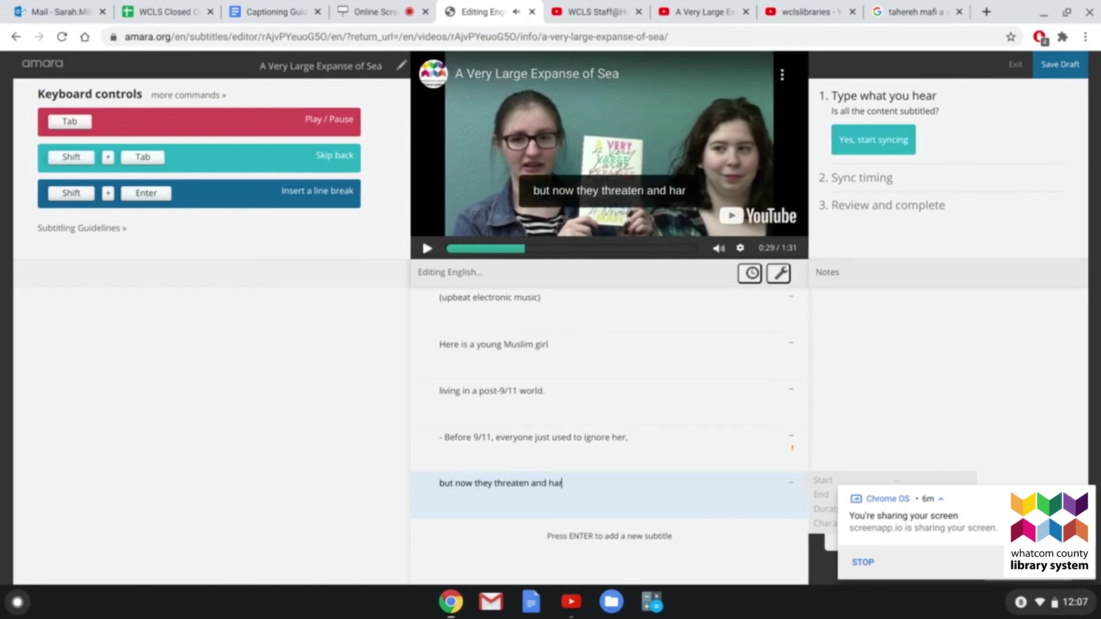
type("ass her.")
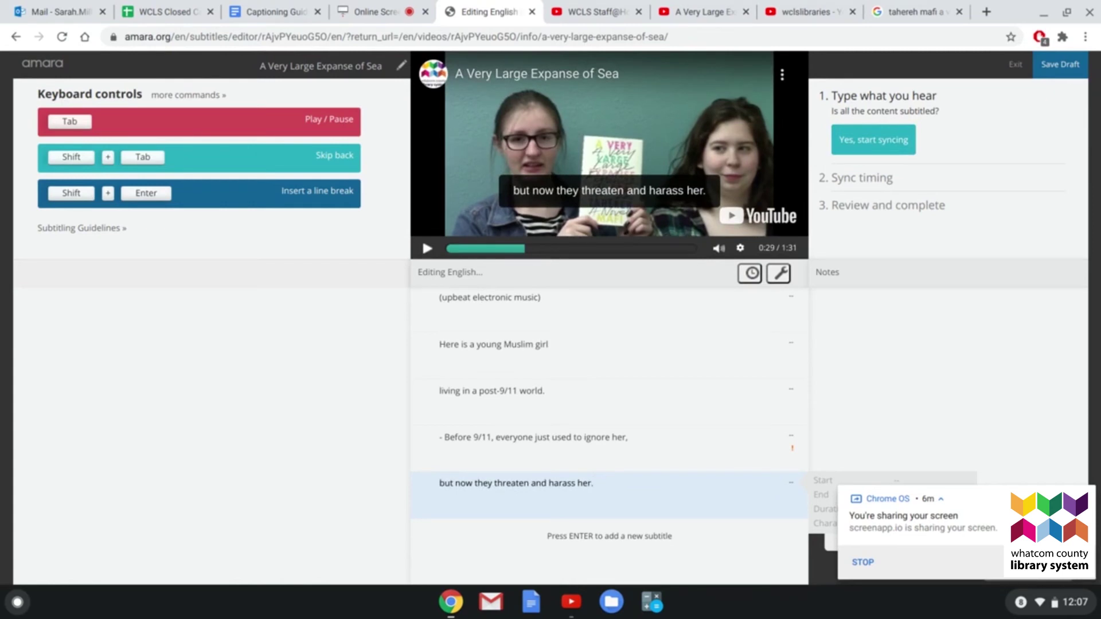
Save the subtitle draft, stay in the editor and move on to the sync timing stage.
left_click(1069, 74)
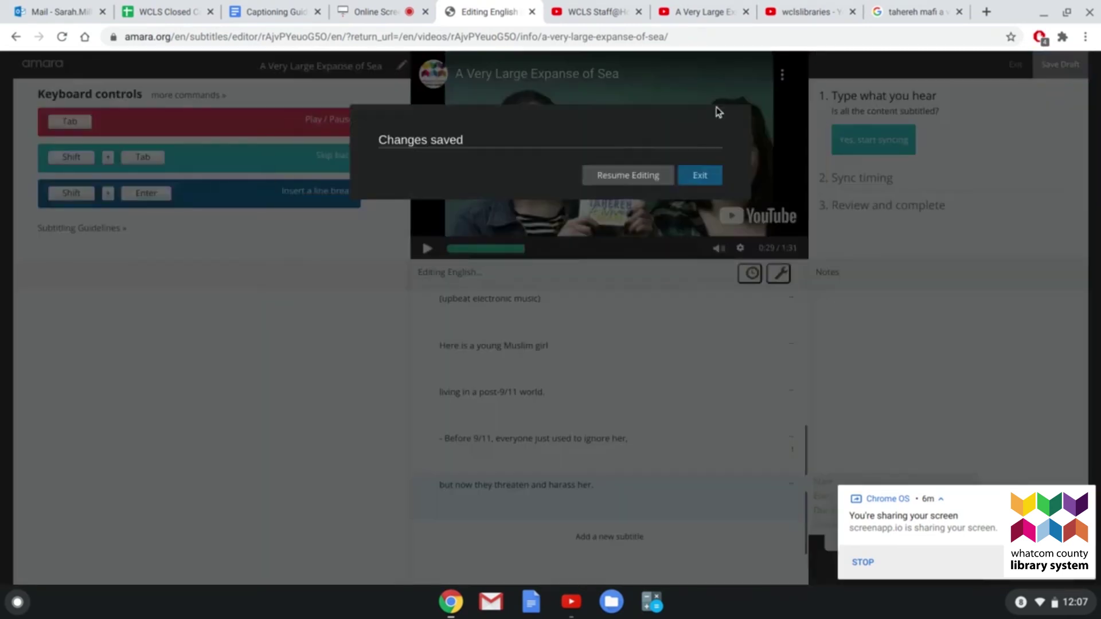
left_click(618, 175)
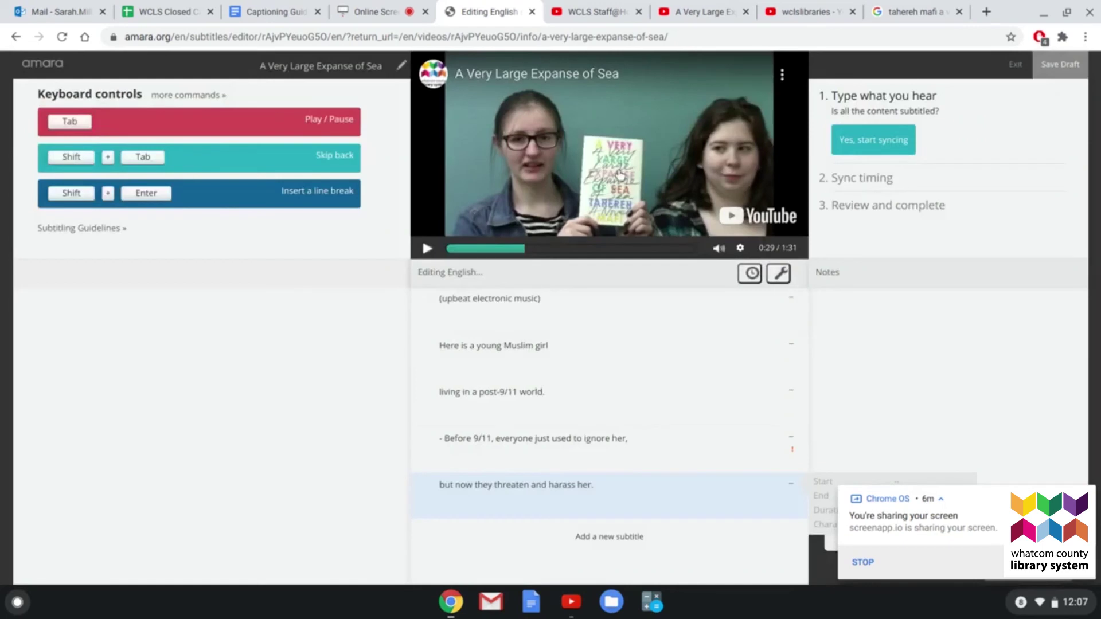
left_click(879, 140)
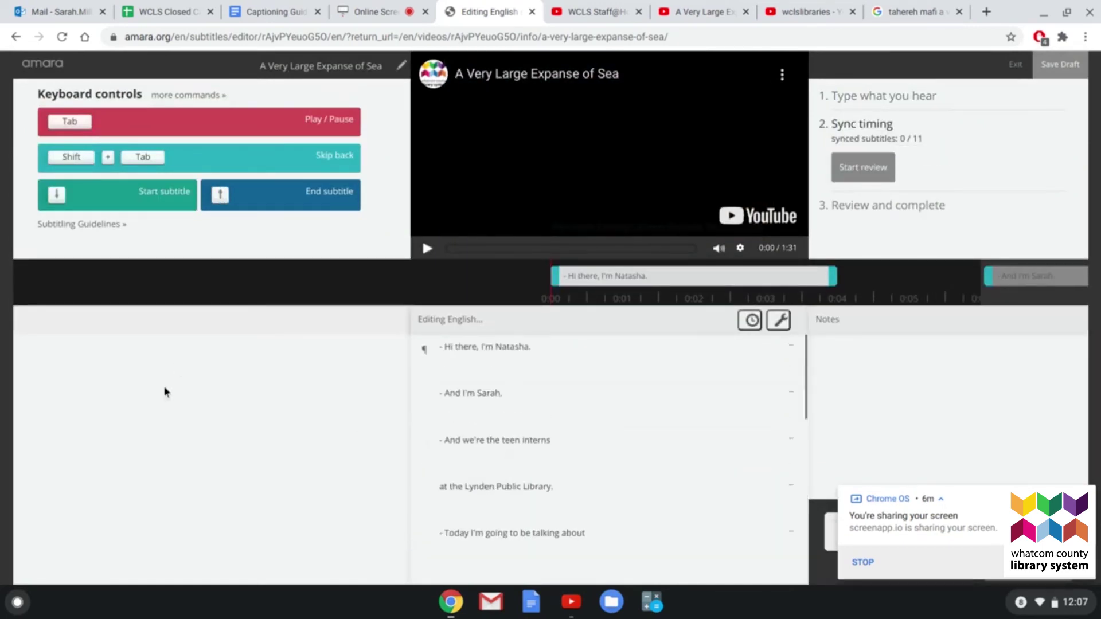
Play the video and sync the first four subtitles to start at 0:01.07, 0:02.66, 0:03.74 and 0:04.81, pausing after the fourth.
left_click(422, 239)
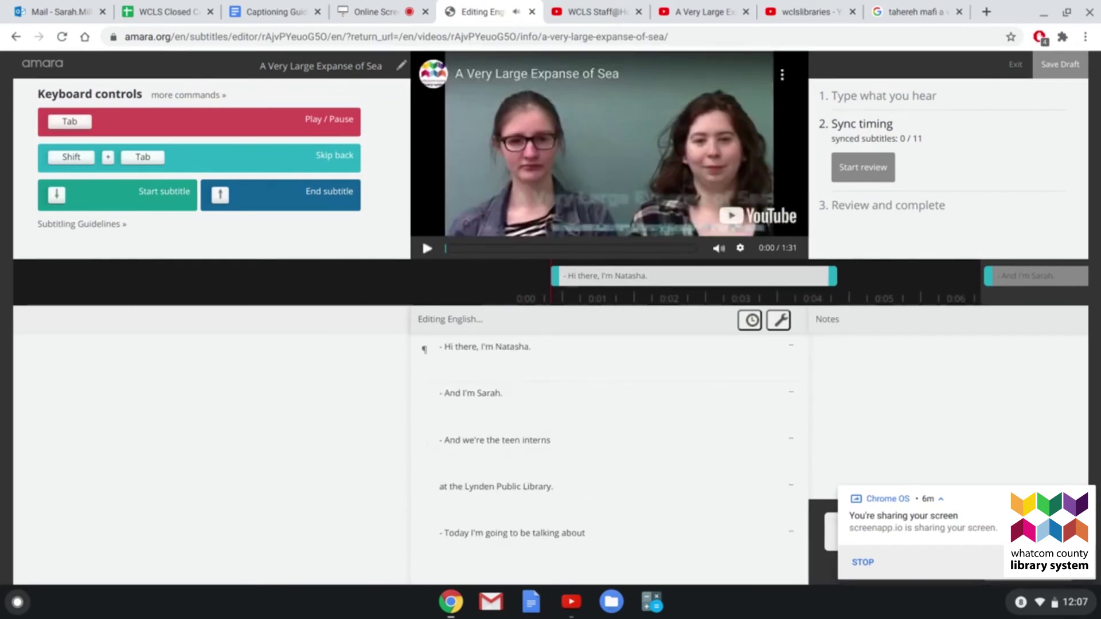
key("Down")
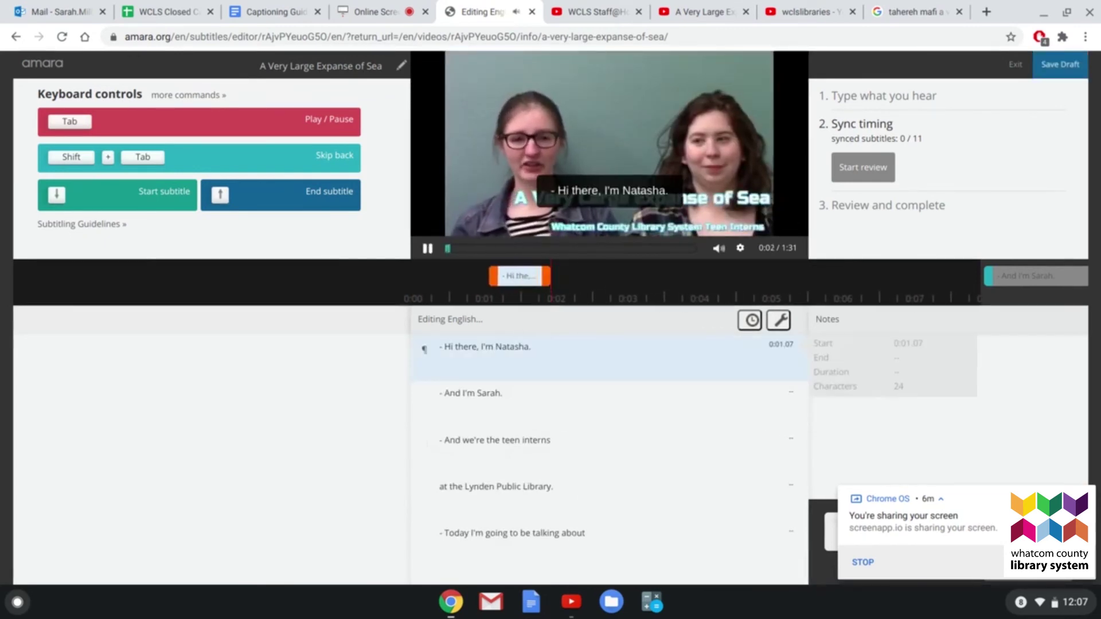
key("Down")
key("Down")
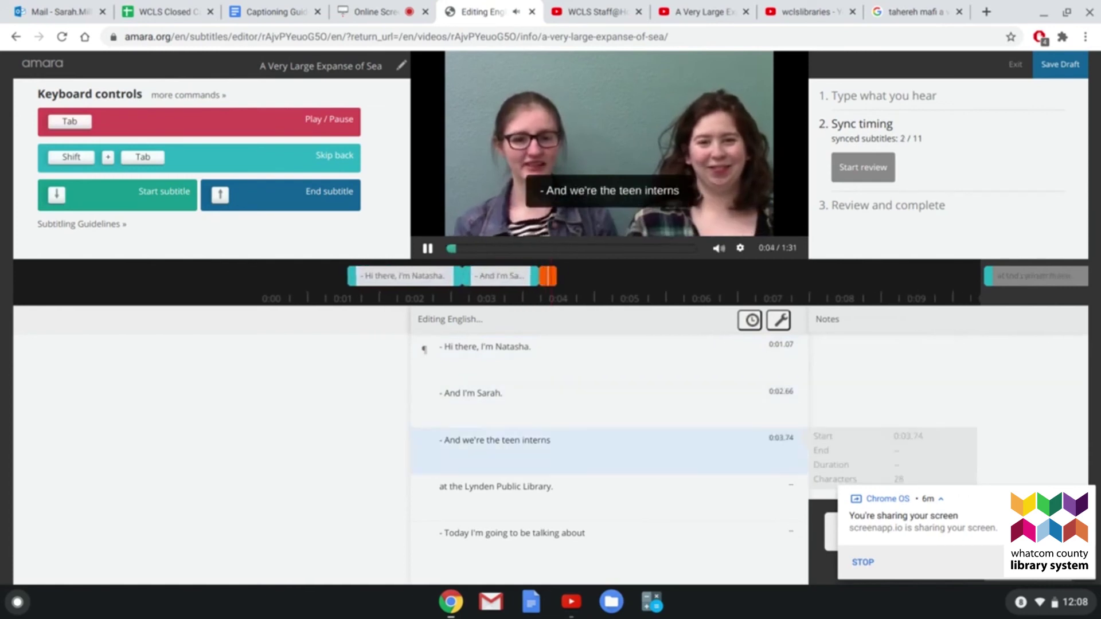
key("Down")
key("Tab")
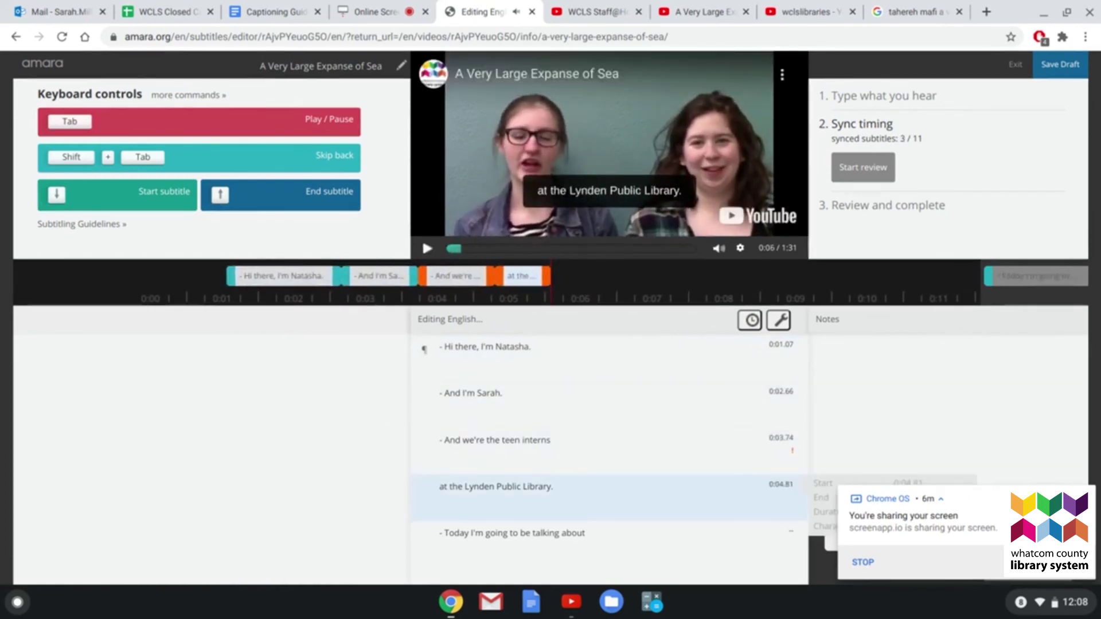
Skip back and add "- And we're the teen interns" as a second line of the second subtitle.
key("shift+Tab")
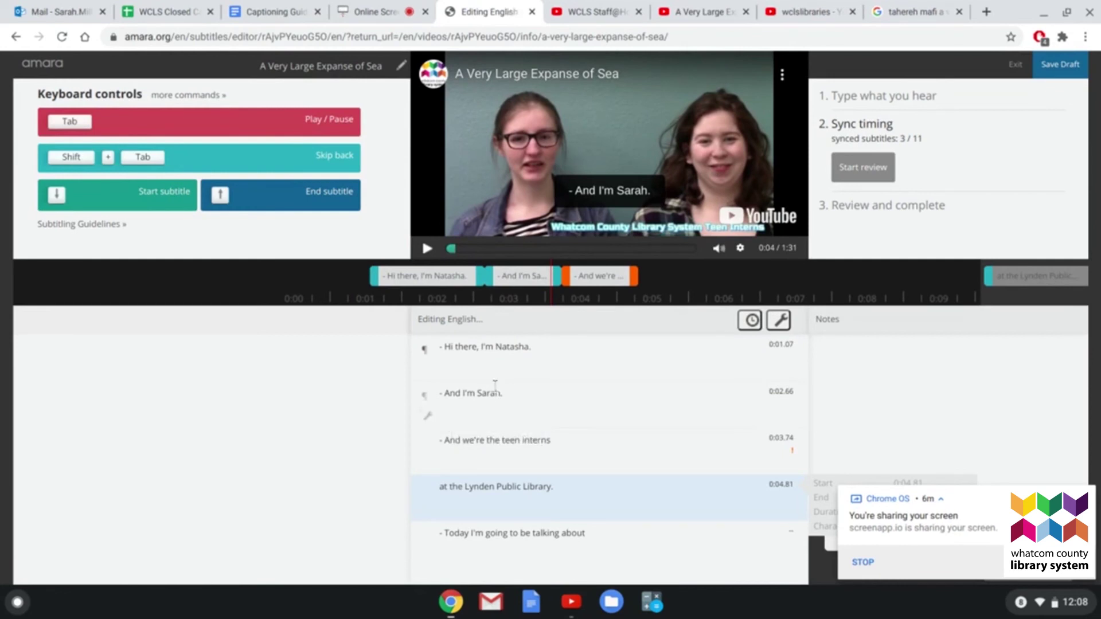
left_click(471, 395)
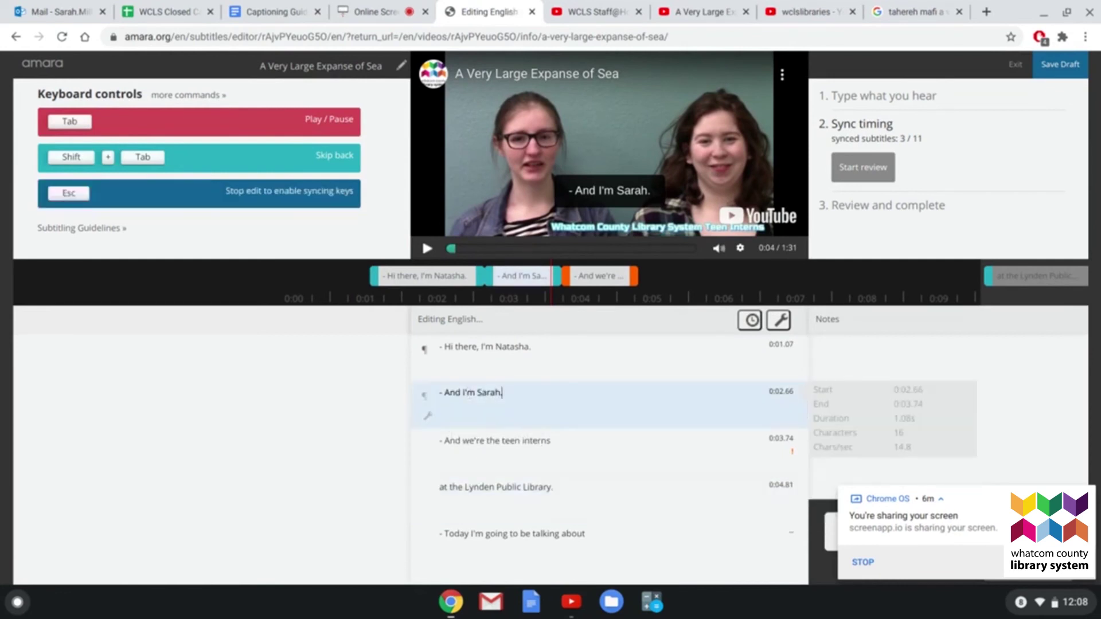
left_click(438, 439)
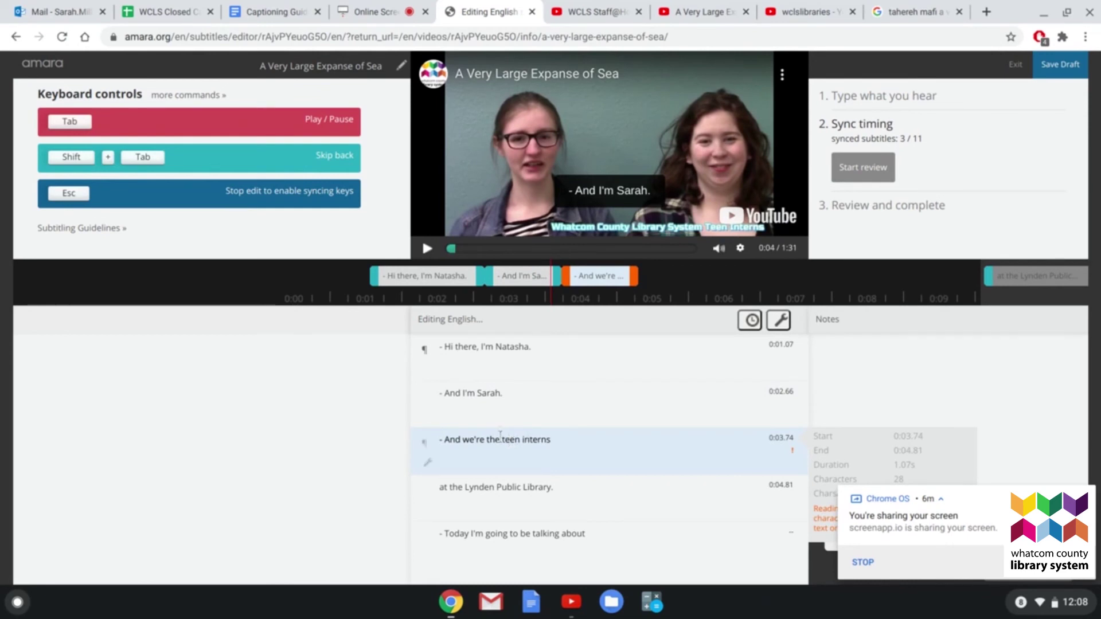
triple_click(500, 438)
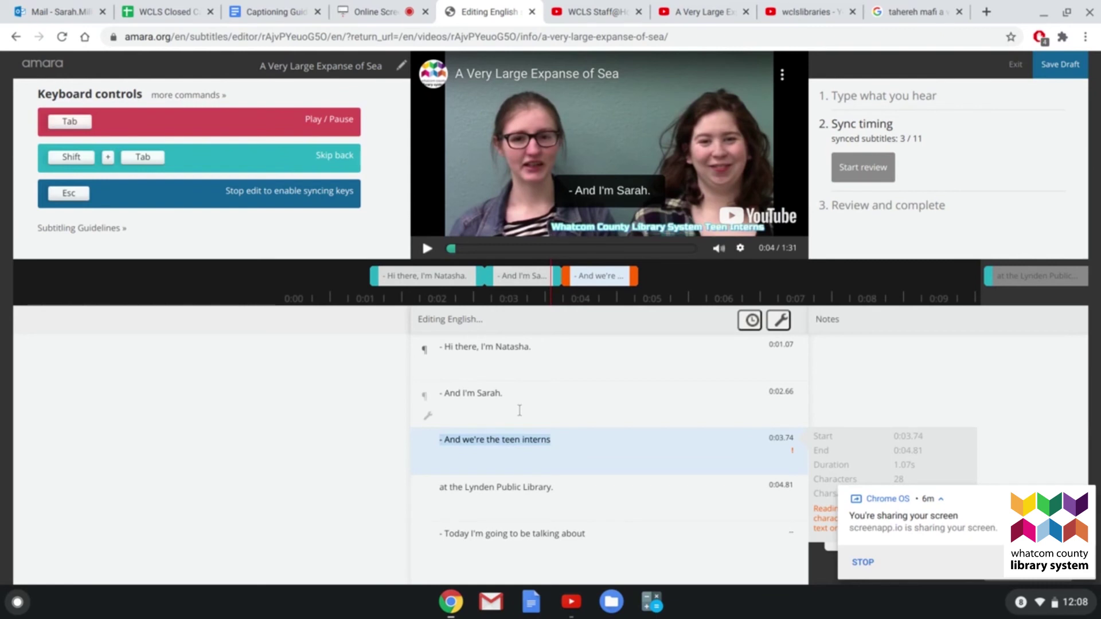
left_click(512, 393)
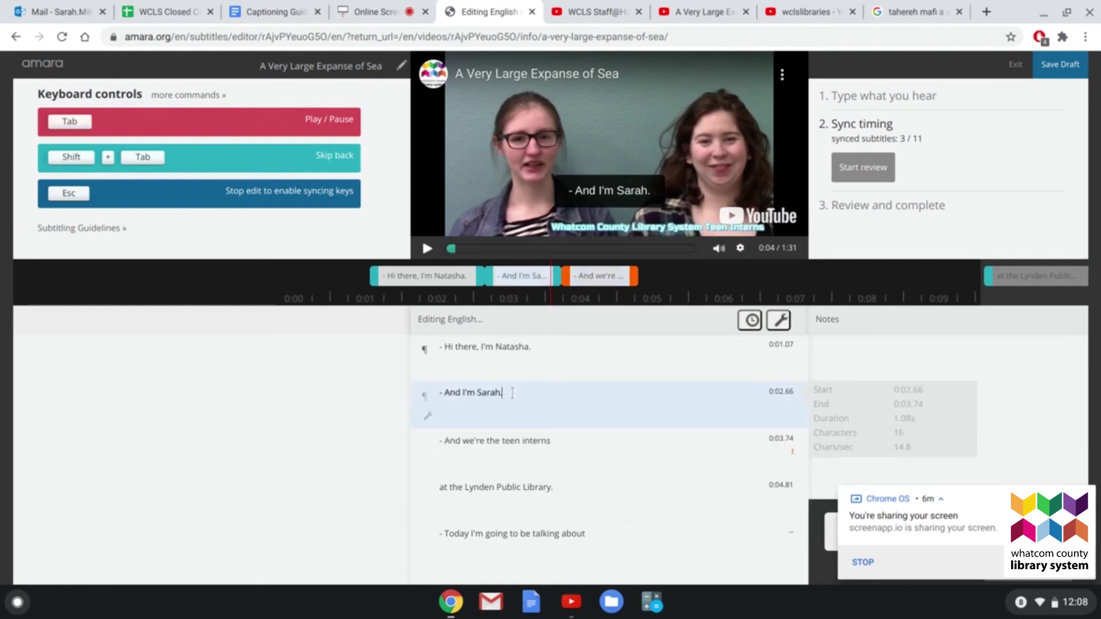
key("shift+Return")
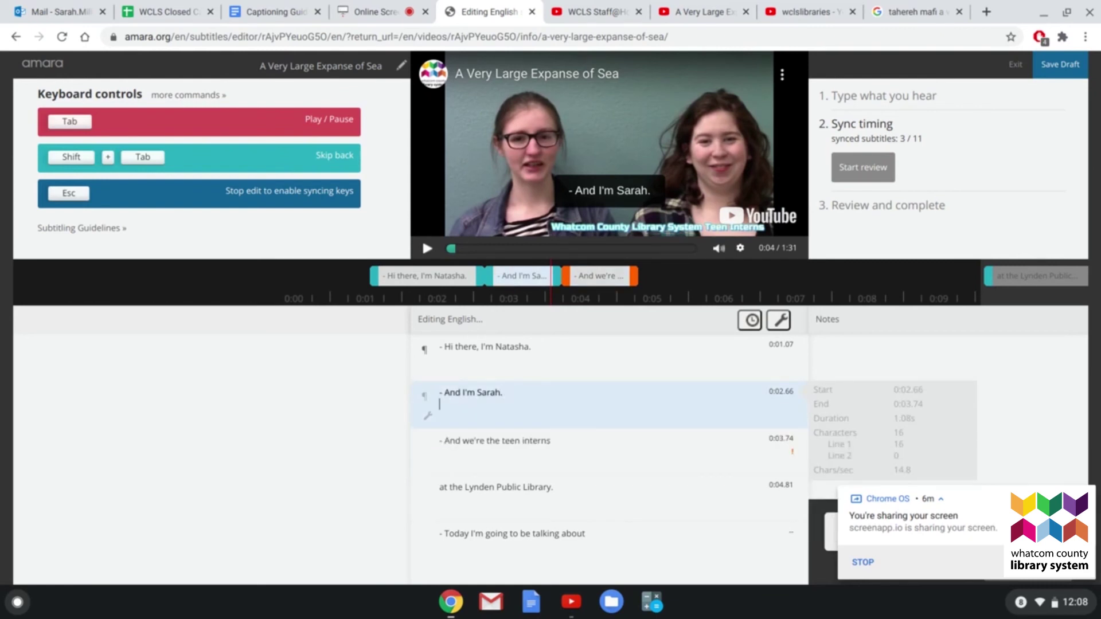
type("- ")
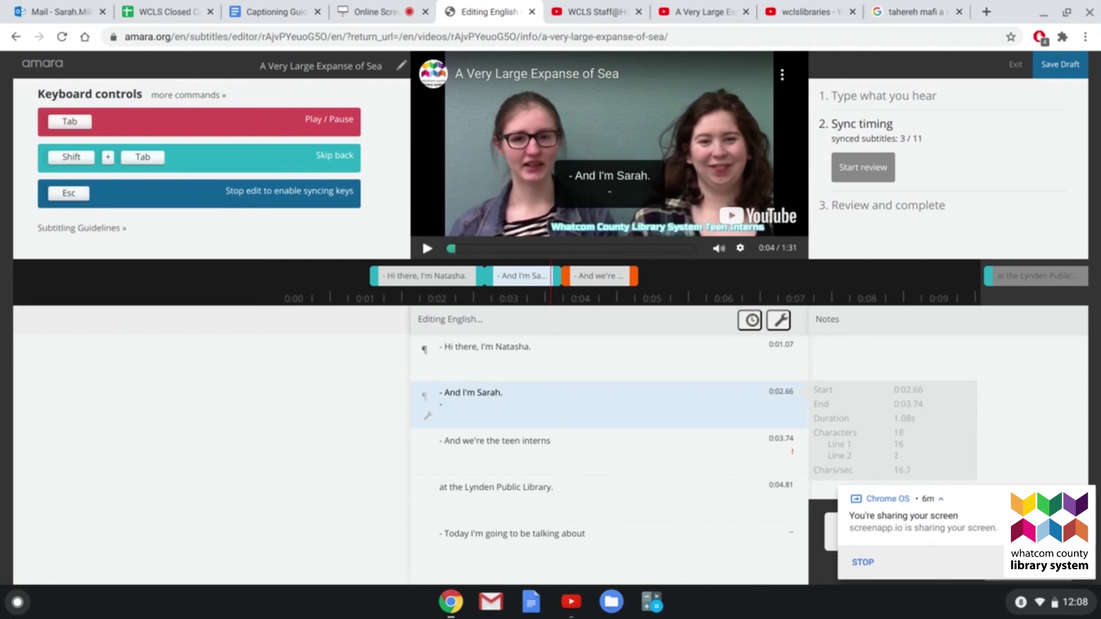
type("And we're the teen ")
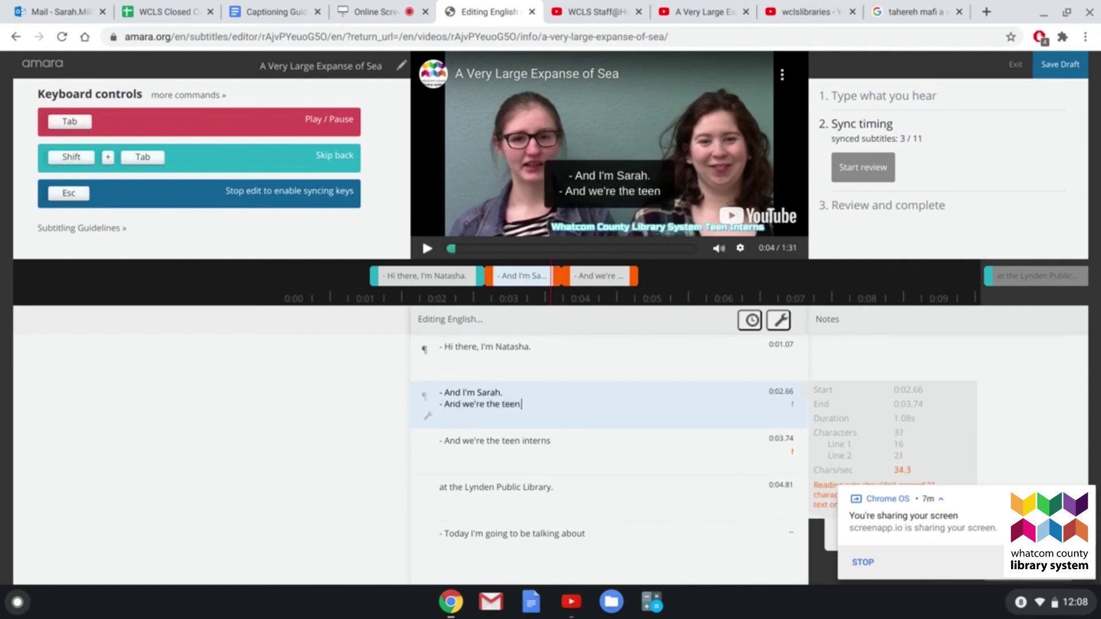
type("interns")
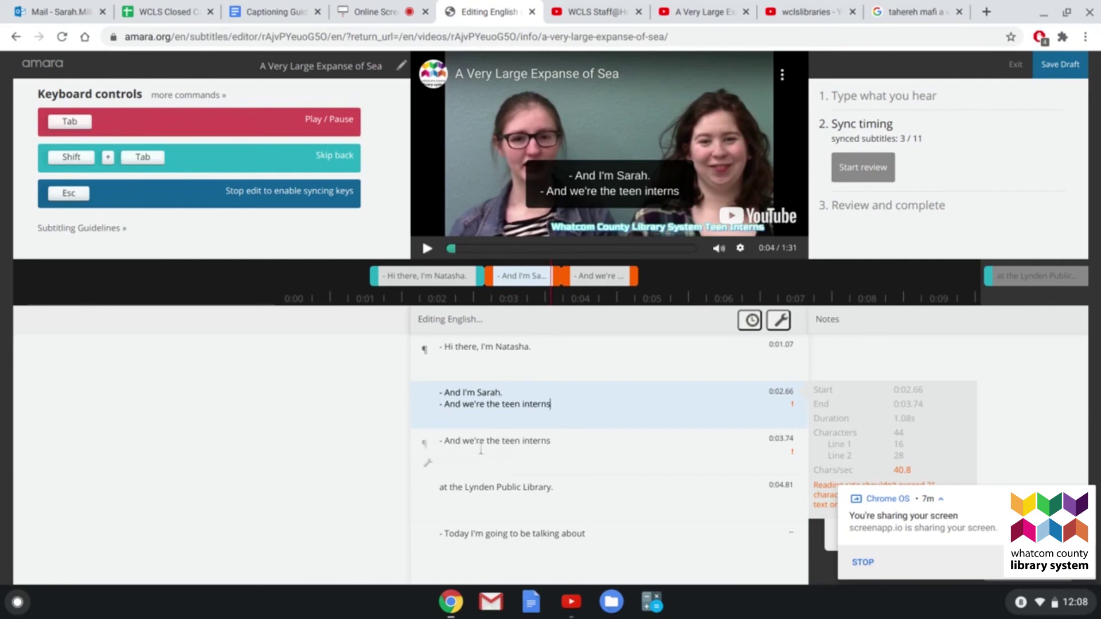
left_click(505, 446)
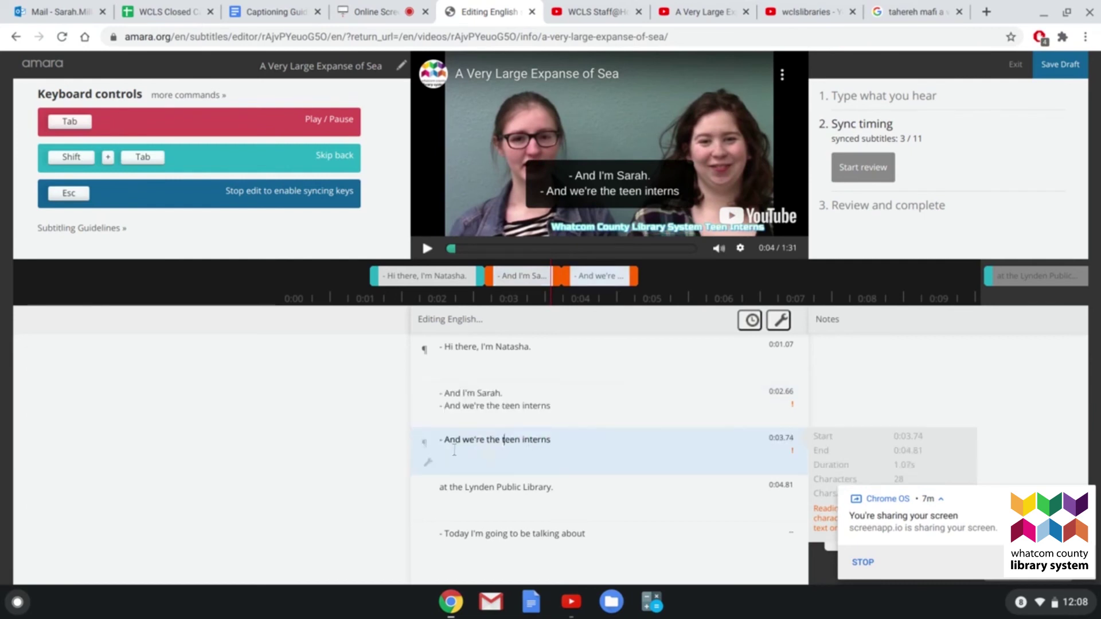
mouse_move(427, 462)
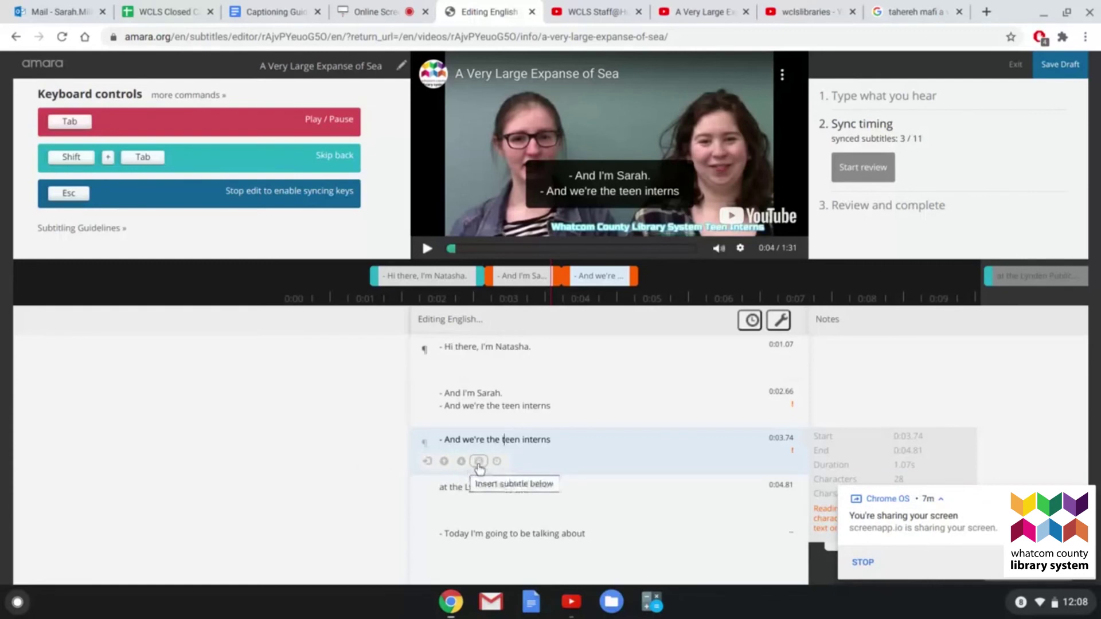
left_click(445, 461)
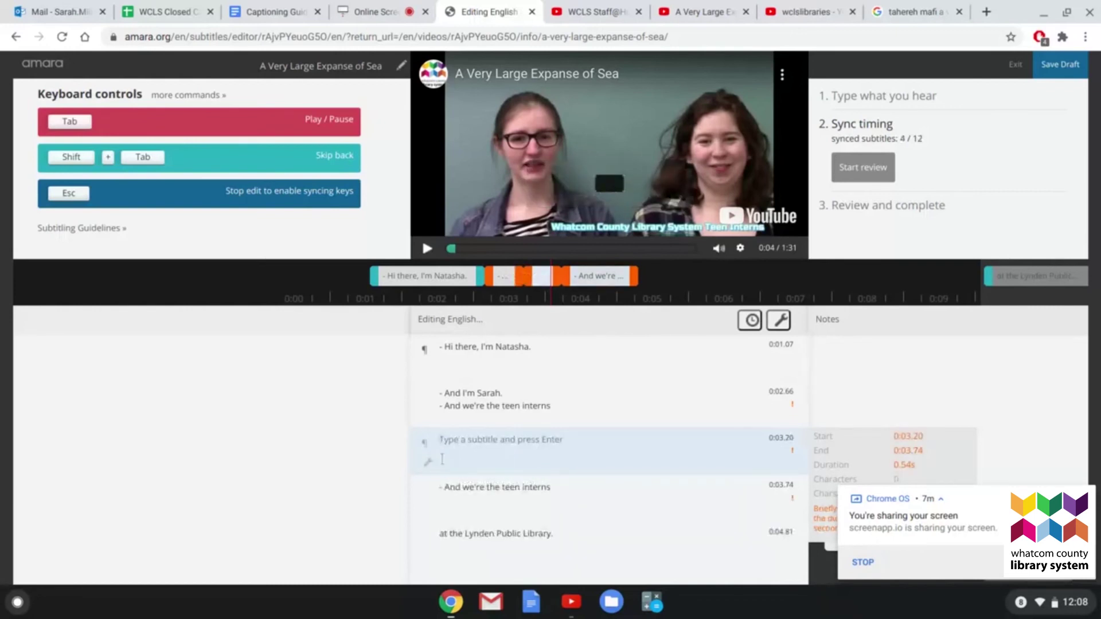
left_click(476, 466)
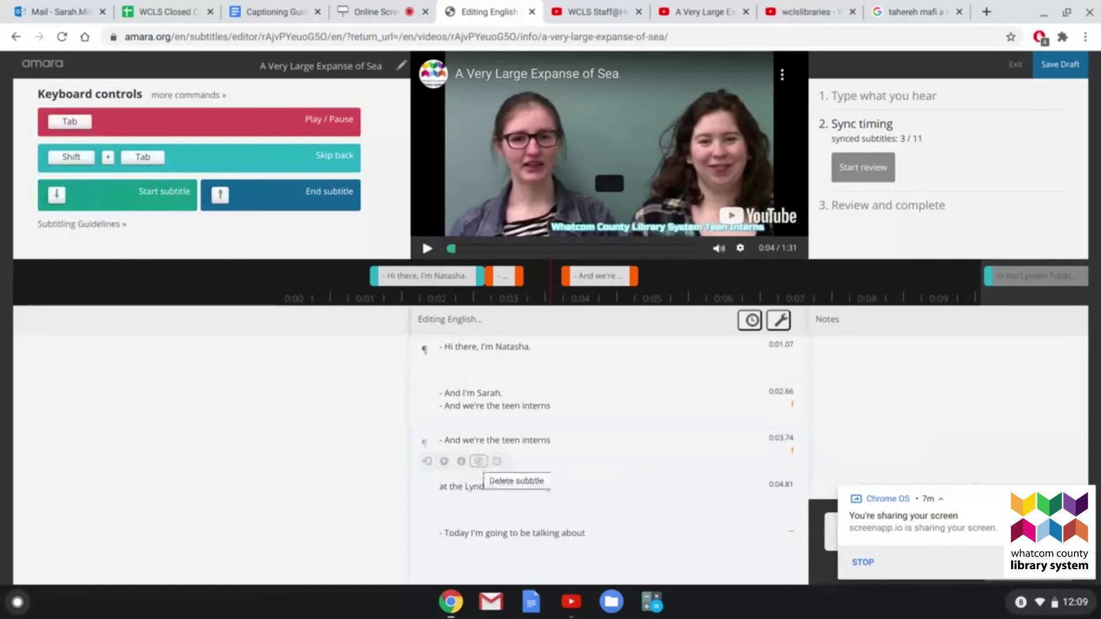
Delete the separate duplicate subtitle "- And we're the teen interns" and extend the end of the two-line second subtitle to 0:04.81.
left_click(479, 462)
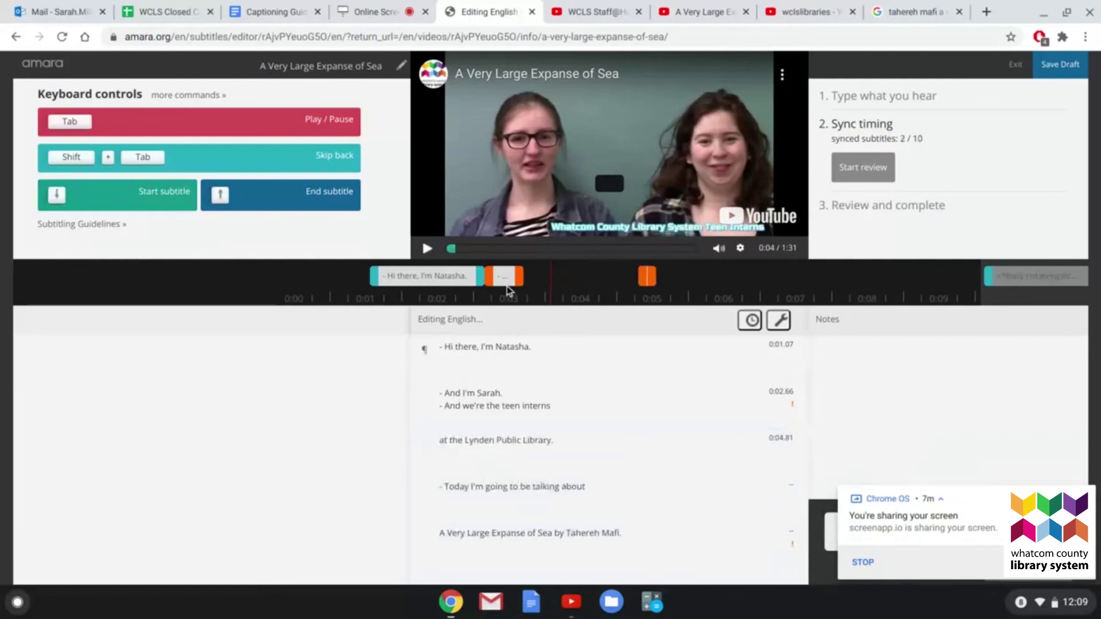
left_click_drag(518, 276, 635, 276)
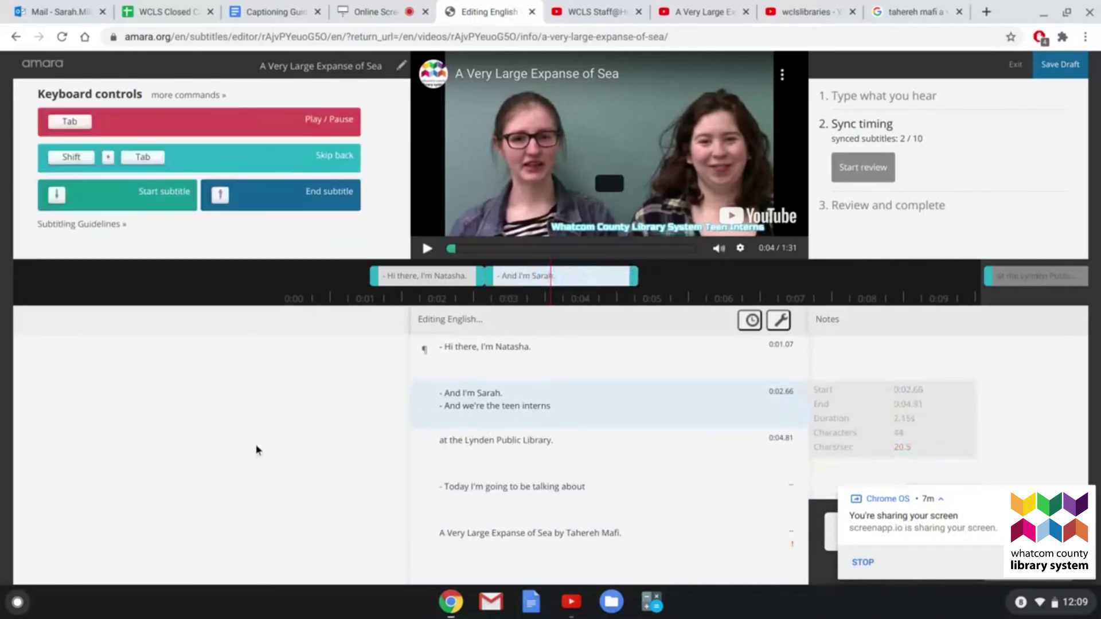
Replay the opening, sync "- Today I'm going to be talking about" to start at 0:06.38, and pause.
key("shift+Tab")
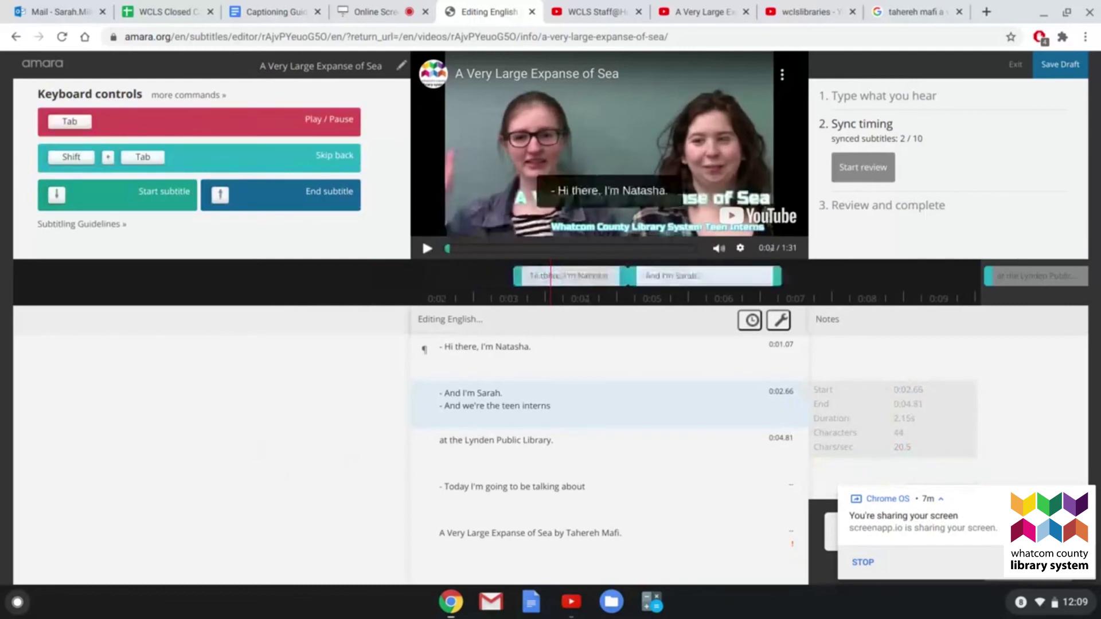
key("Tab")
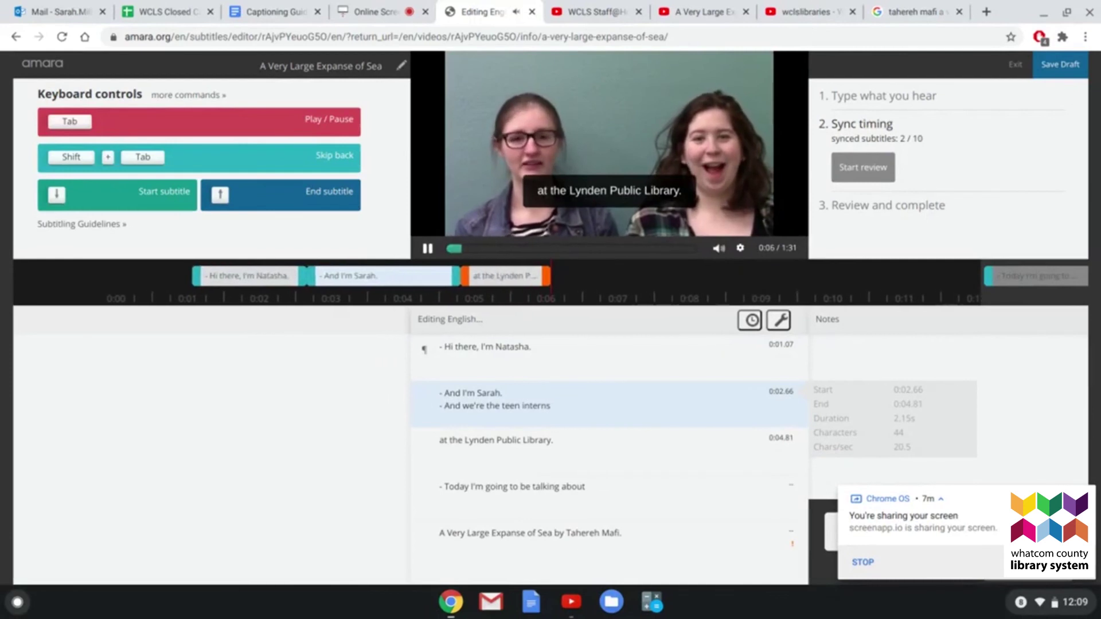
key("Down")
key("Tab")
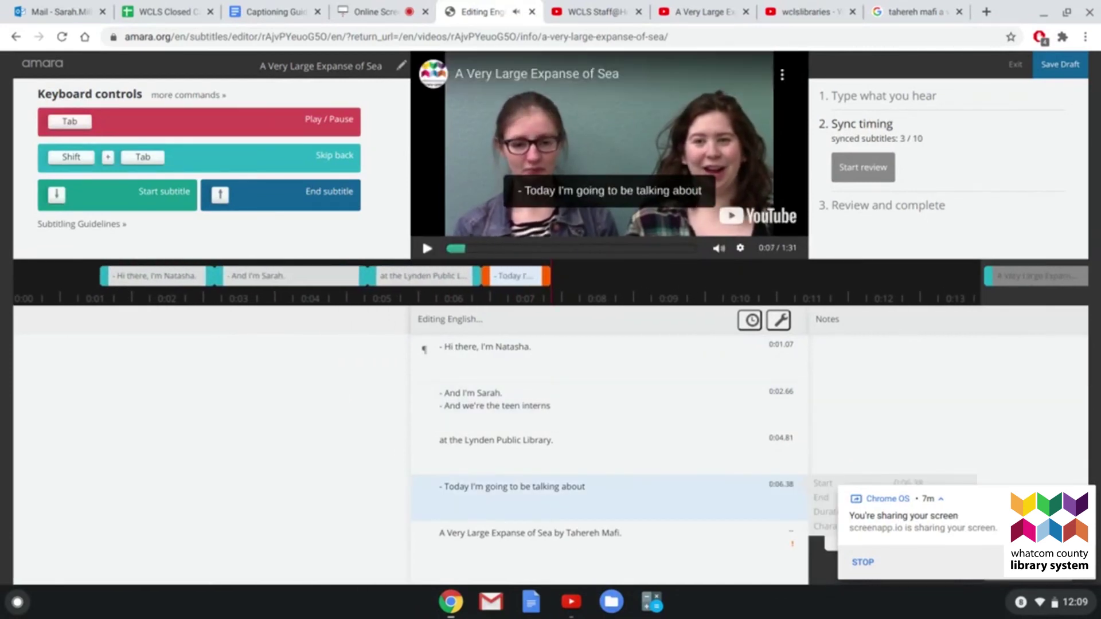
Skip back and move the boundary between the two-line subtitle and "at the Lynden Public Library." to 0:04.39.
key("shift+Tab")
key("shift+Tab")
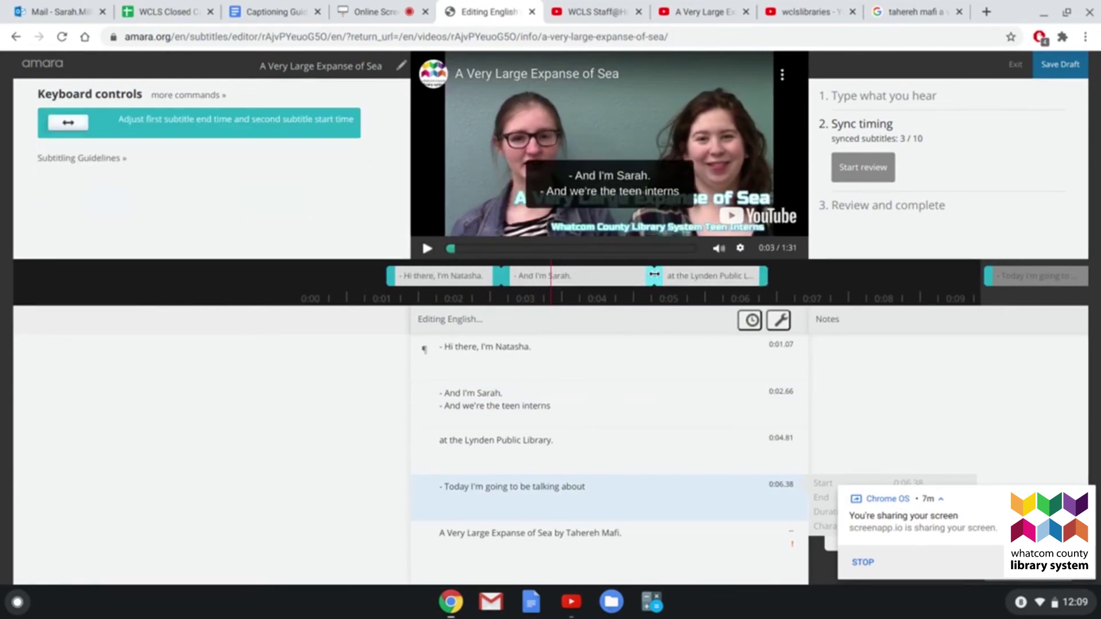
left_click_drag(652, 266, 631, 277)
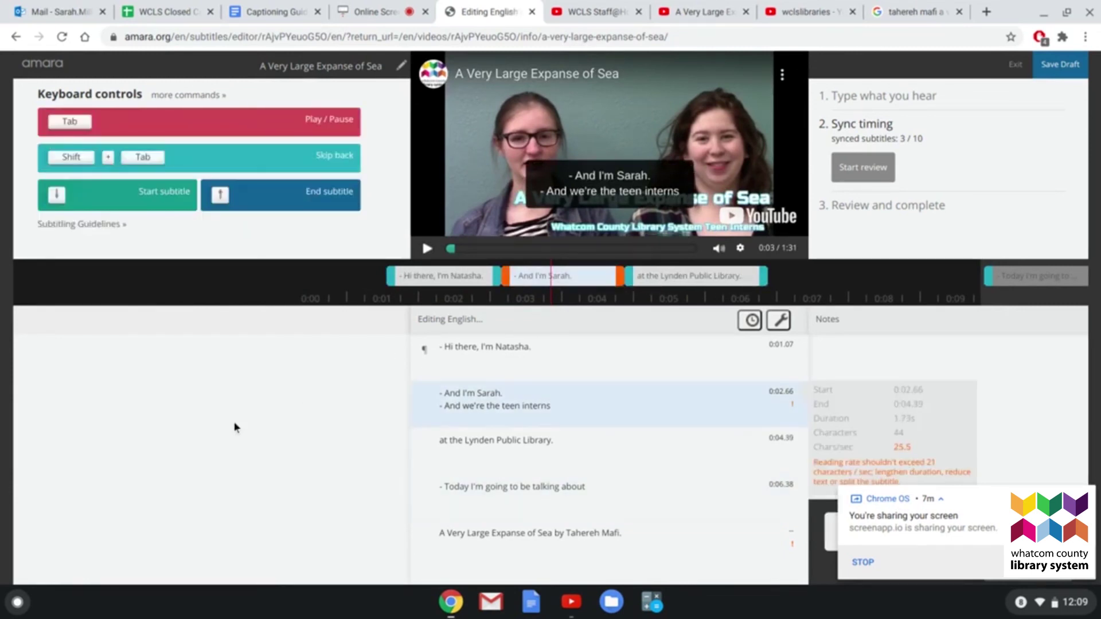
Sync the book title subtitle to start at 0:08.29 and "(upbeat electronic music)" to run from 0:12.11 to 0:14.16, pausing and skipping back.
key("Tab")
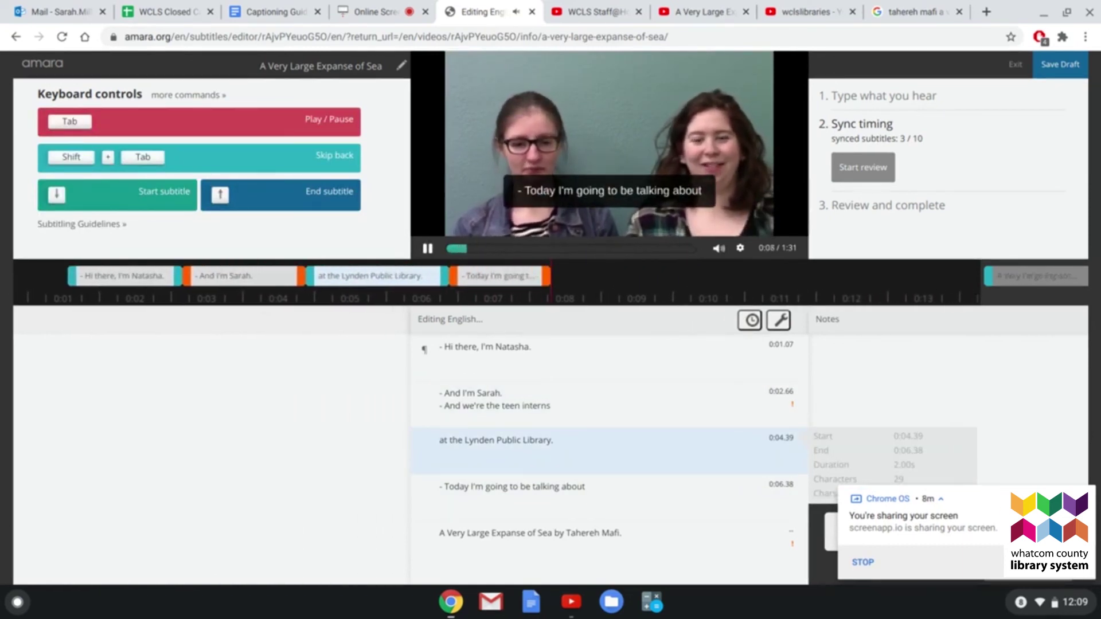
key("Down")
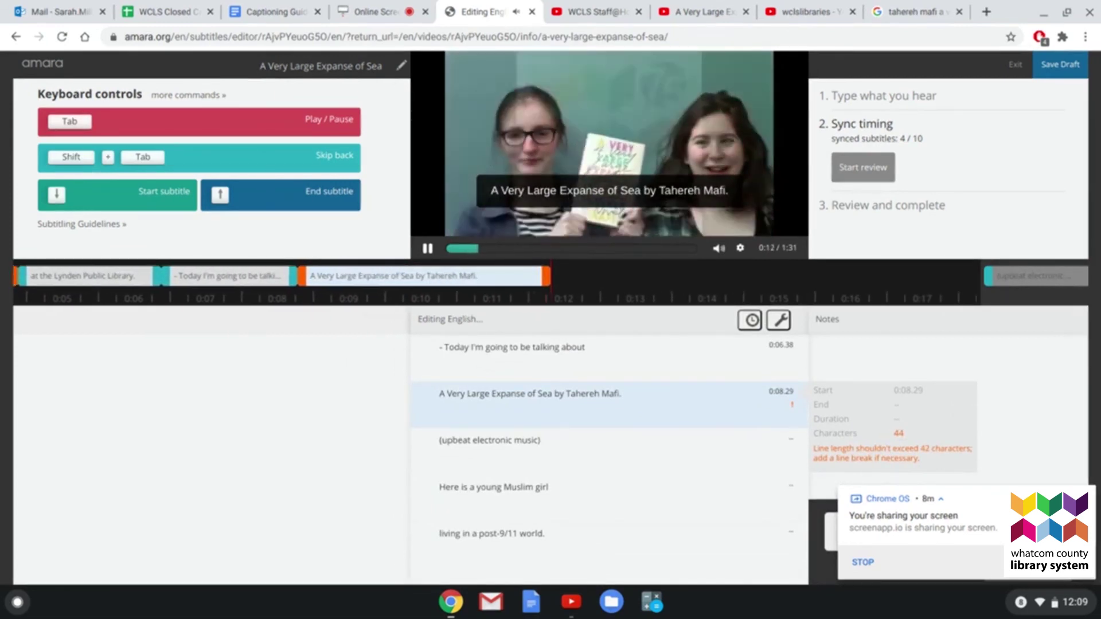
key("Down")
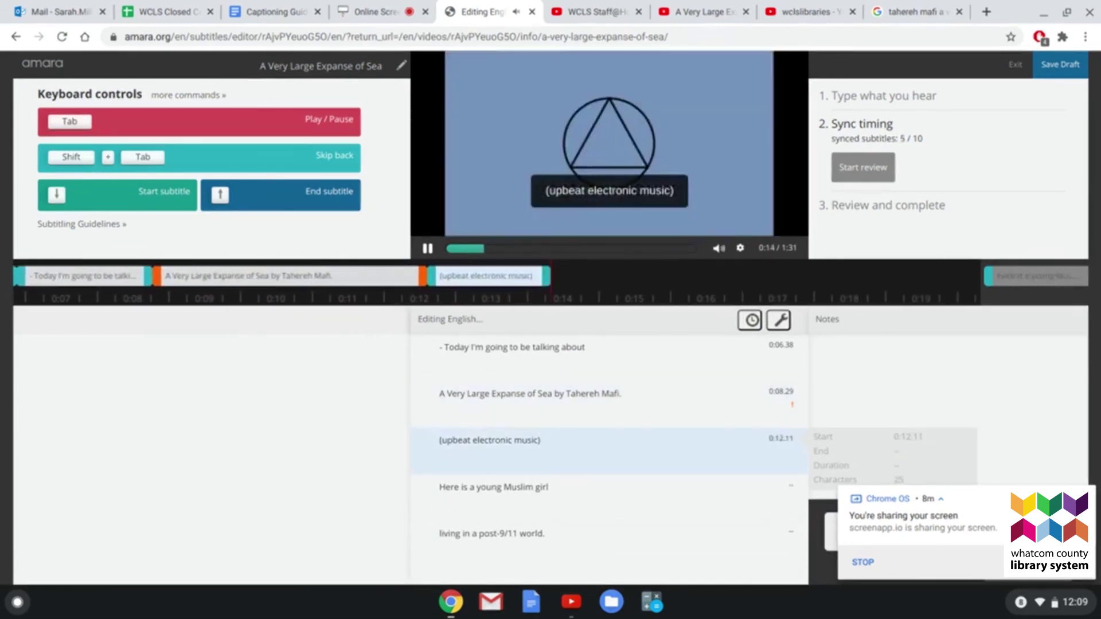
key("Up")
left_click(423, 242)
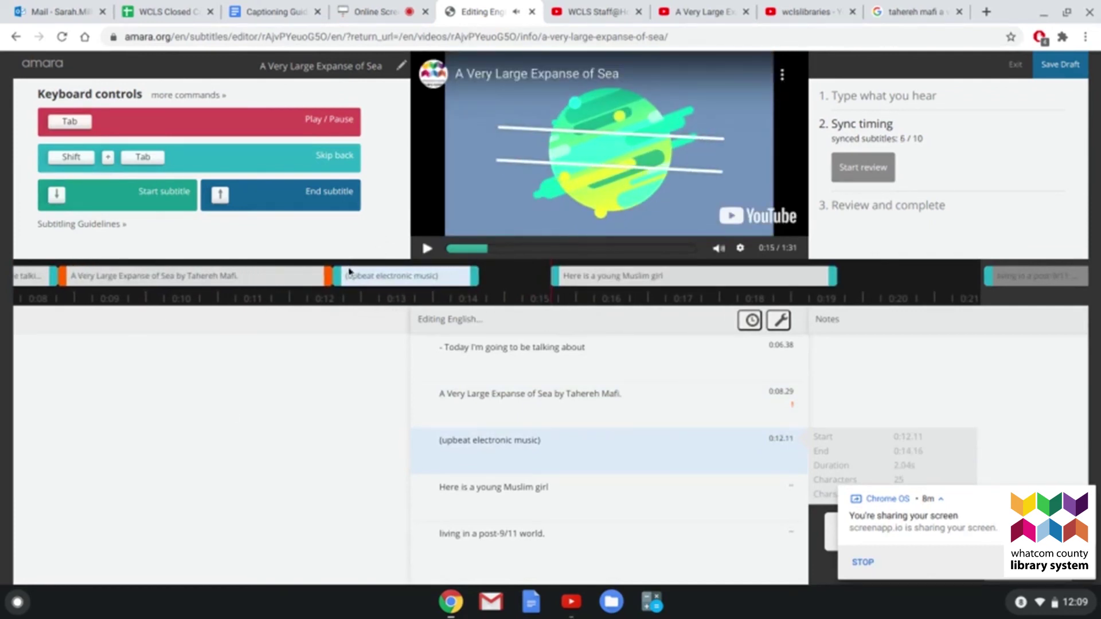
key("shift+Tab")
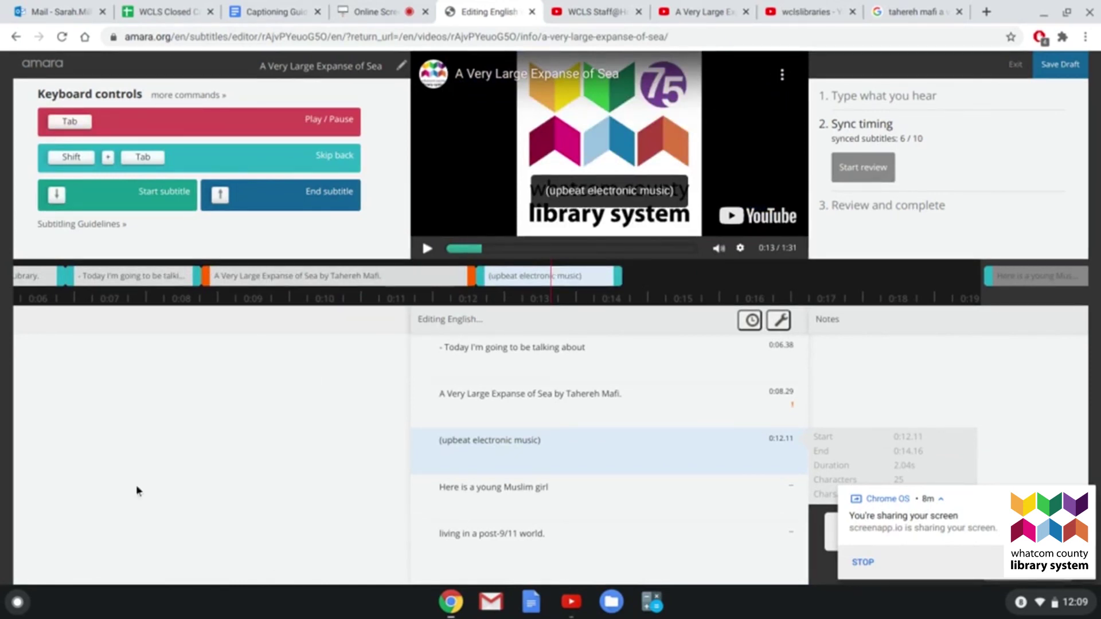
Sync the last four subtitles to start at 0:20.69, 0:22.58, 0:25.04 and 0:27.47, end the final one at 0:29.17, and pause.
left_click(422, 238)
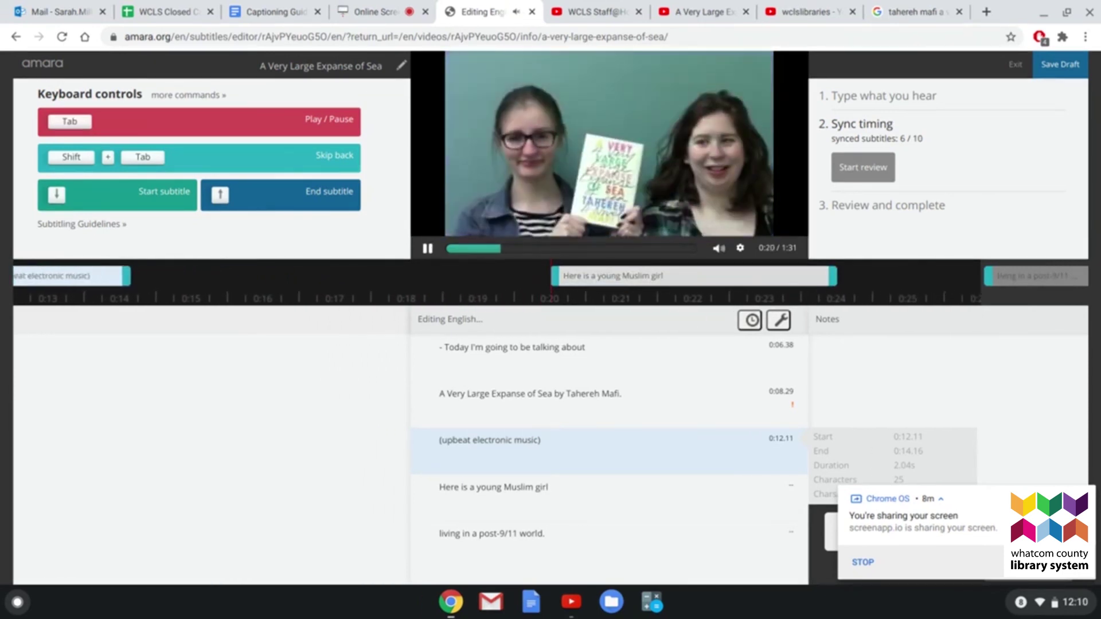
key("Down")
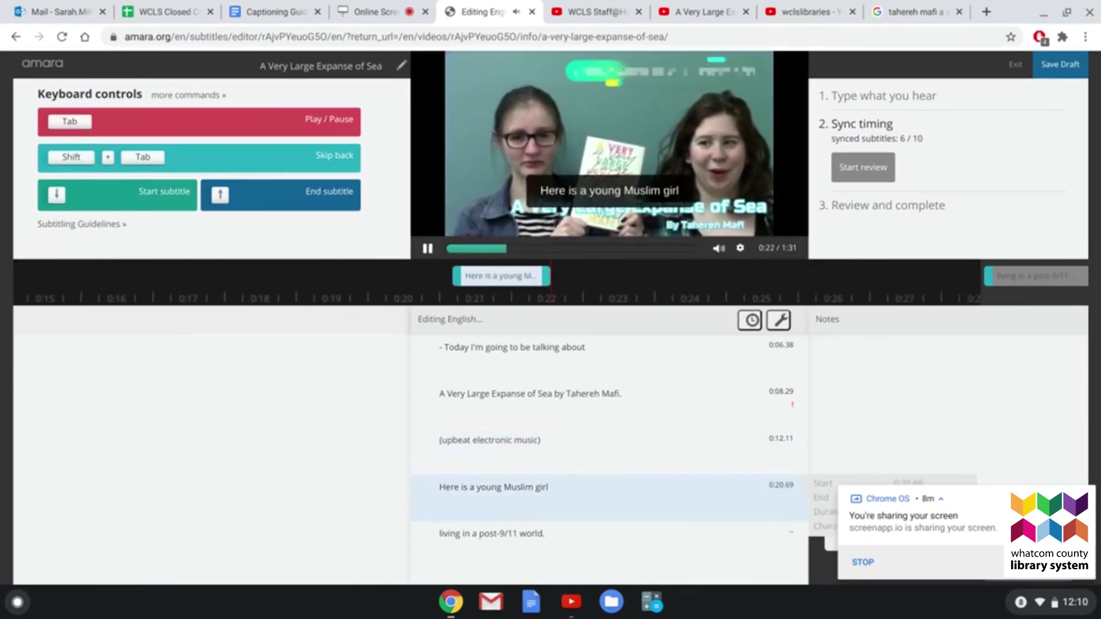
key("Down")
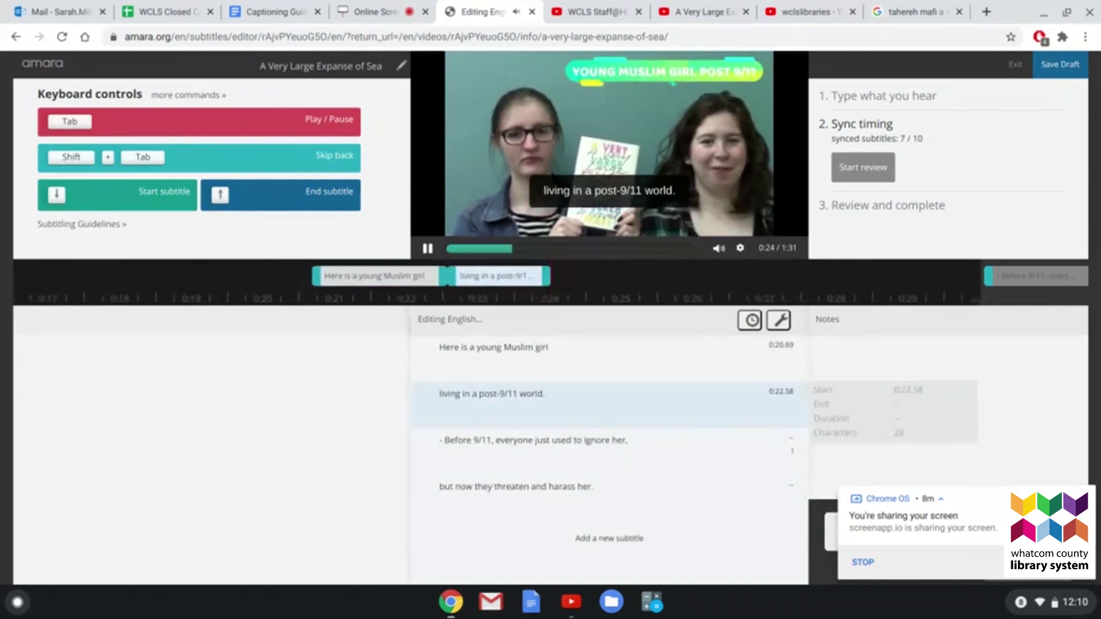
key("Down")
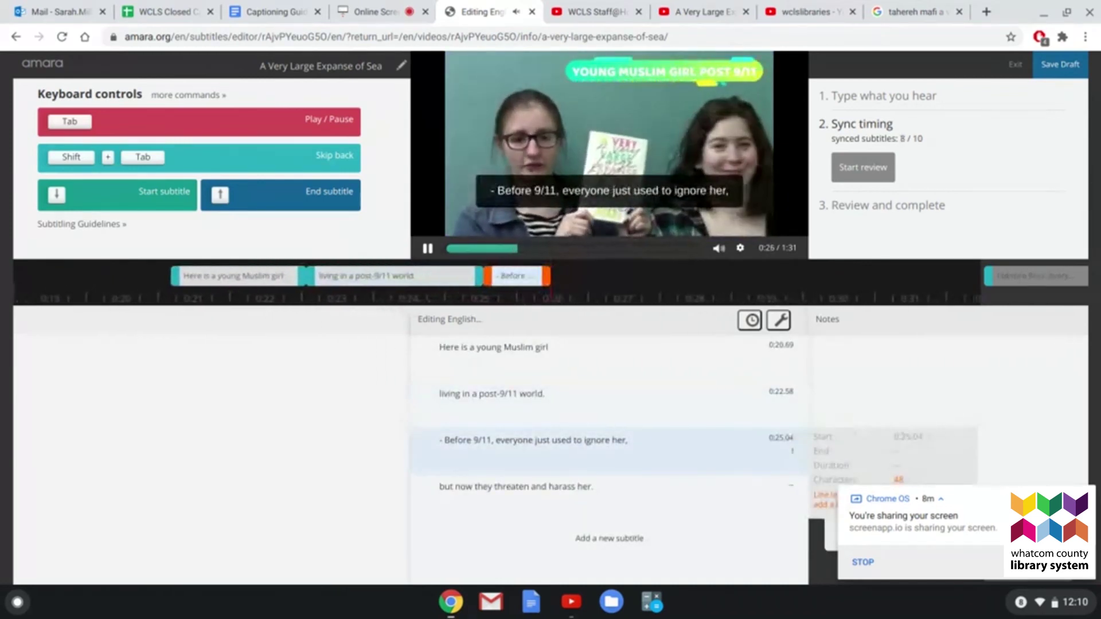
key("Down")
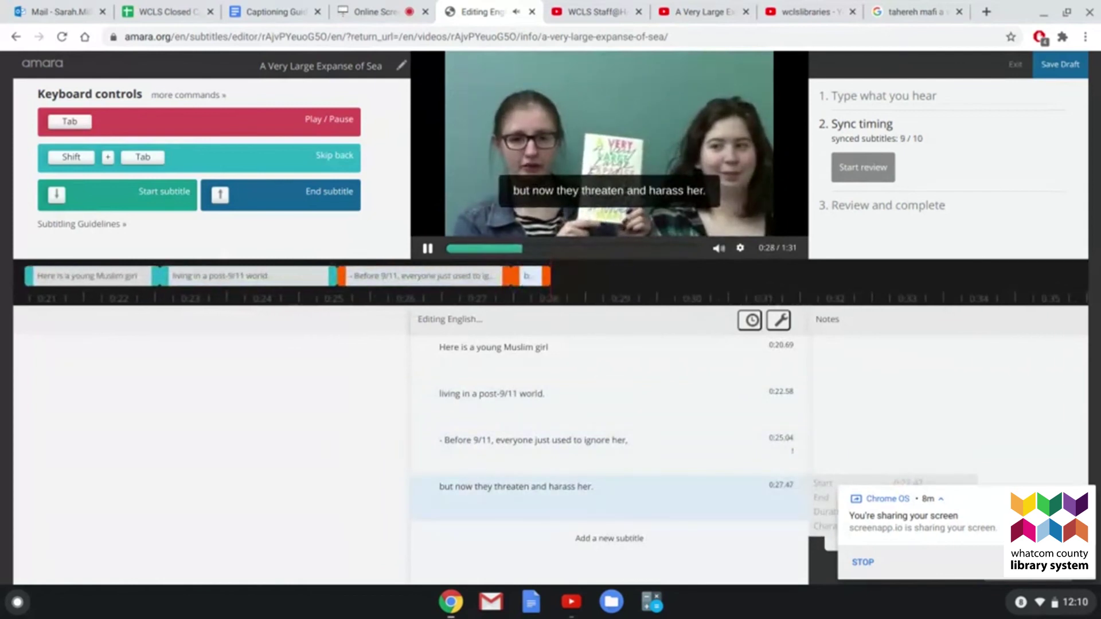
key("Tab")
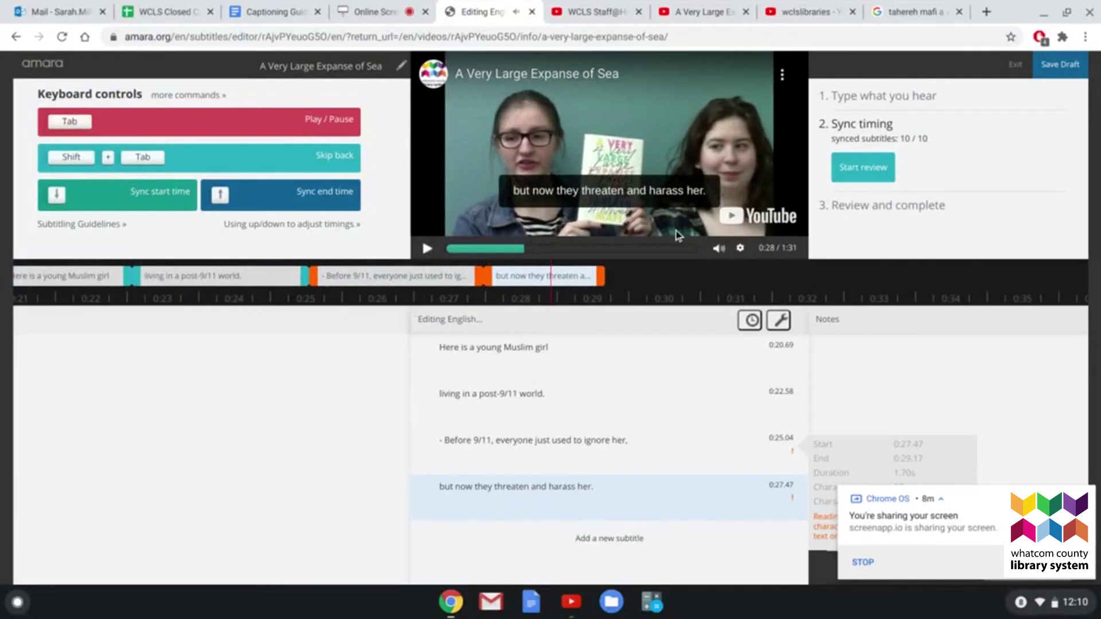
Save the subtitle draft and publish the synced English subtitles from the review stage.
left_click(1079, 68)
left_click(599, 173)
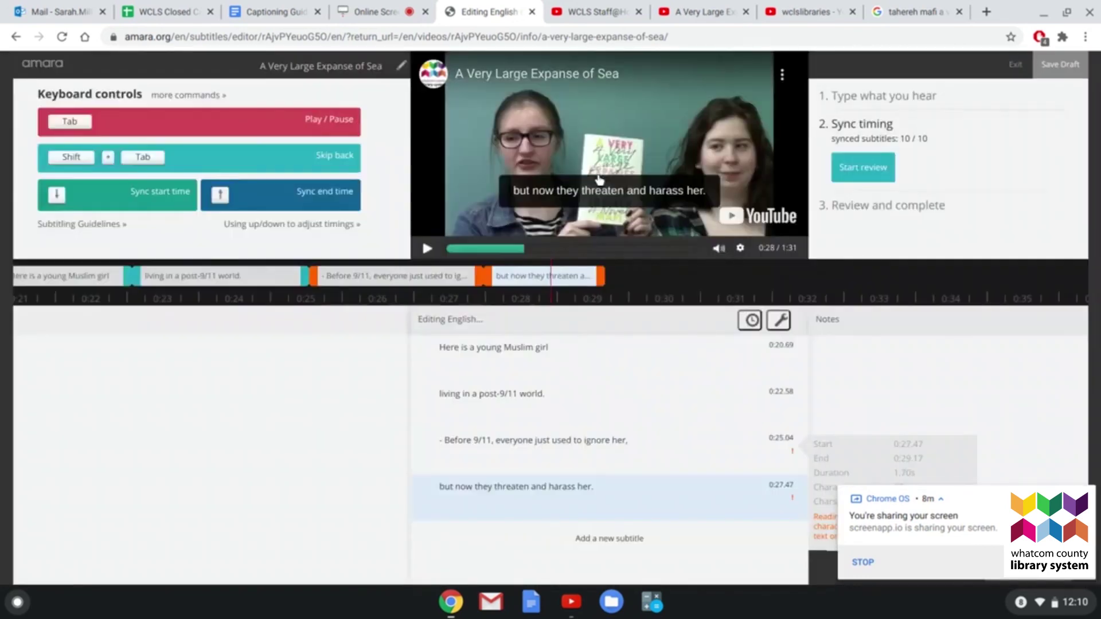
left_click(836, 162)
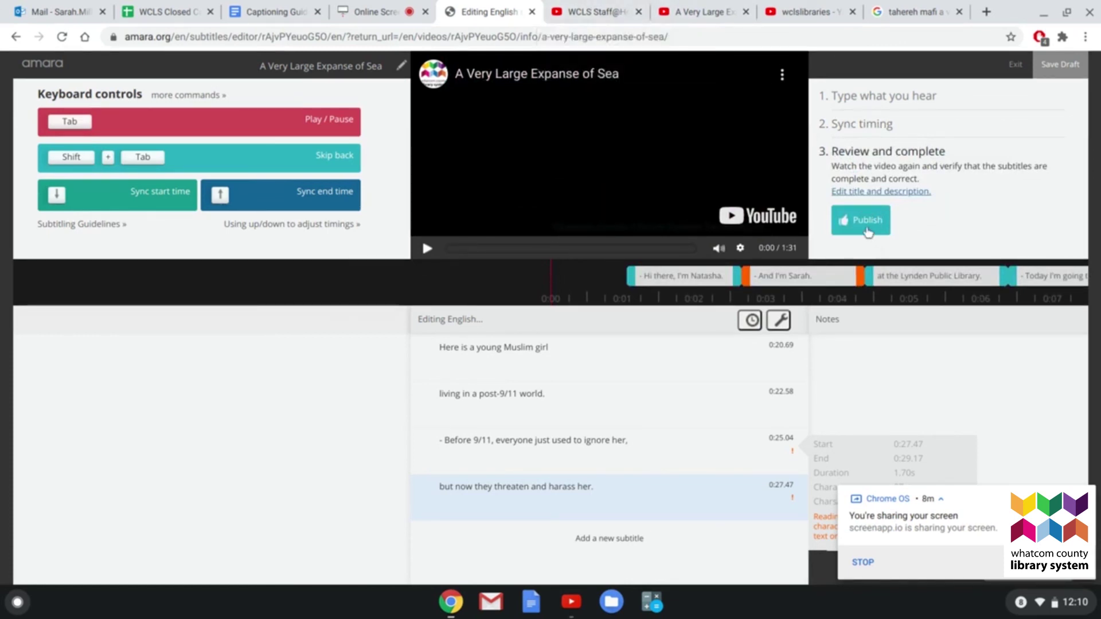
left_click(868, 230)
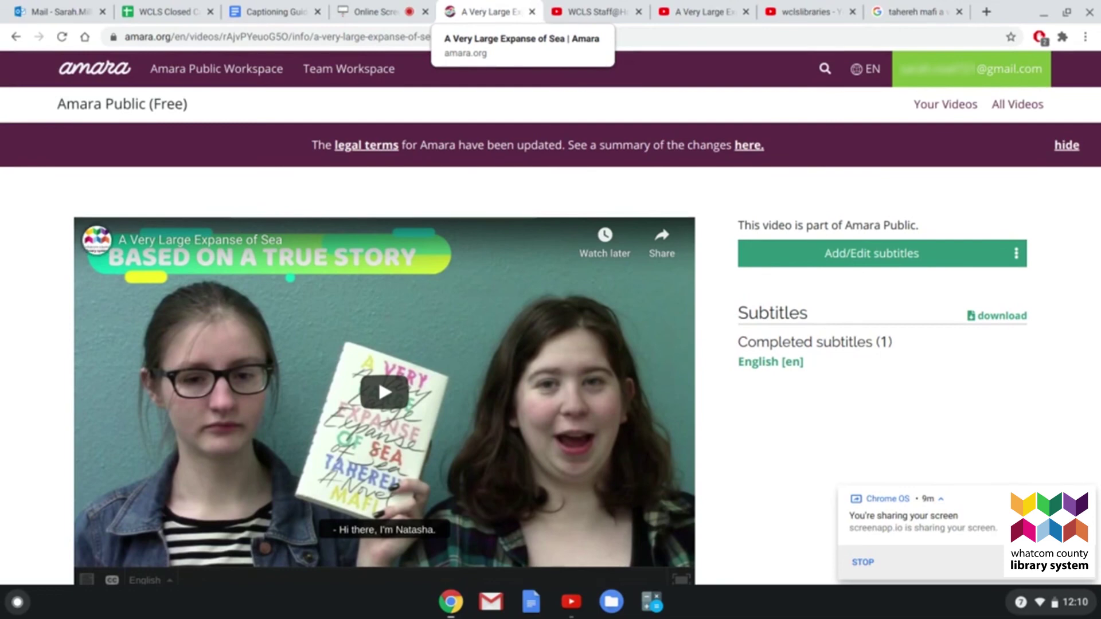
Switch to the Captioning Guide in Google Docs and examine its guidelines on accuracy, speaker changes and atmospherics.
left_click(273, 5)
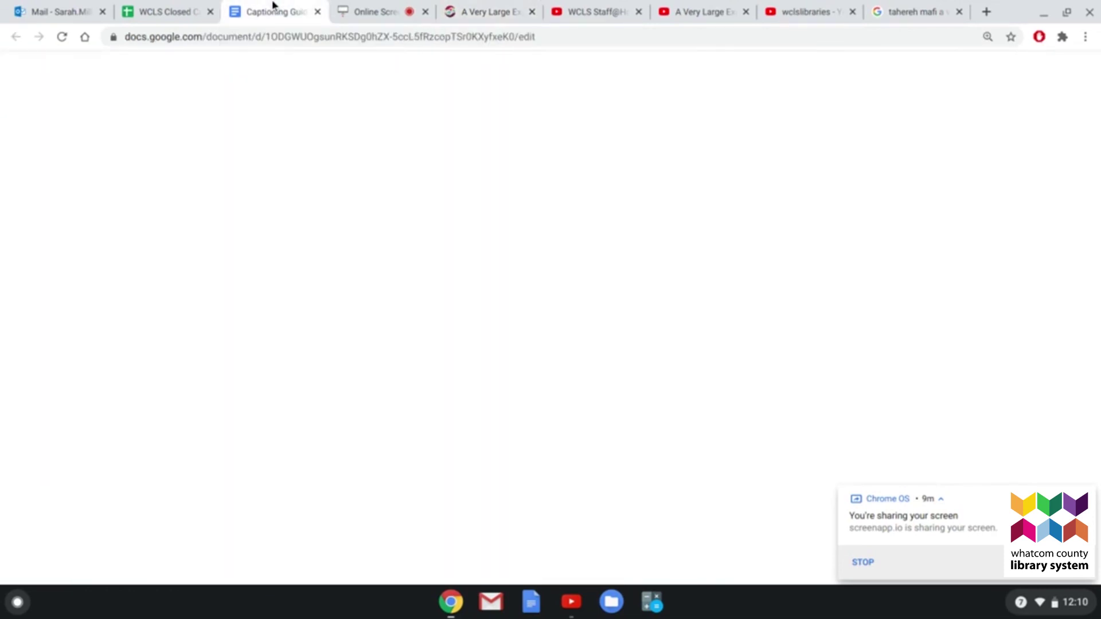
scroll(459, 313, "up", 10)
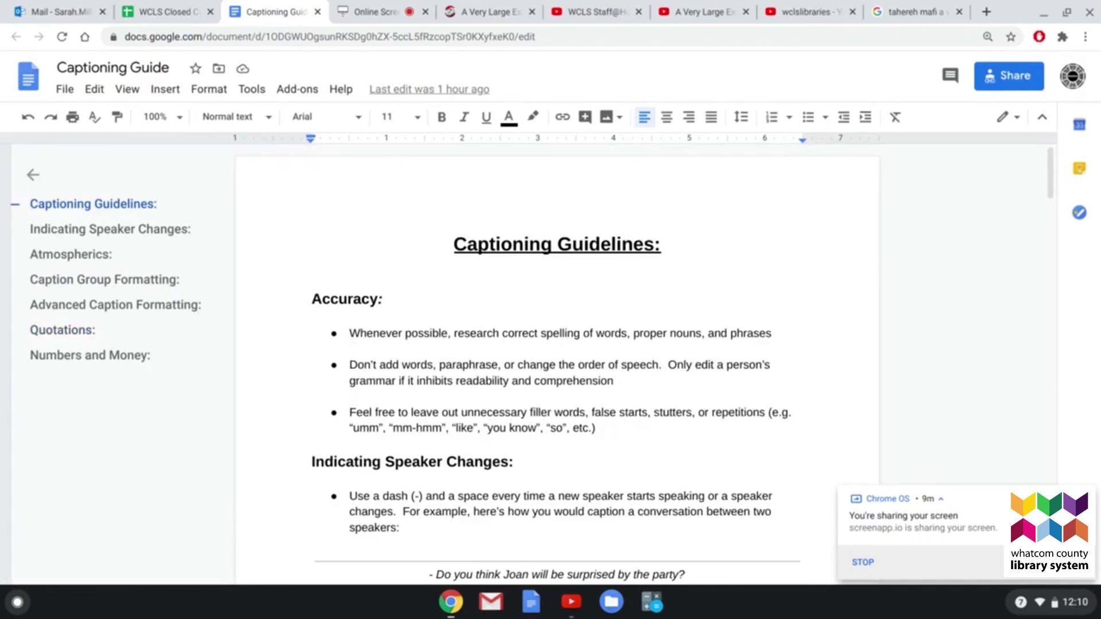
scroll(526, 294, "down", 2)
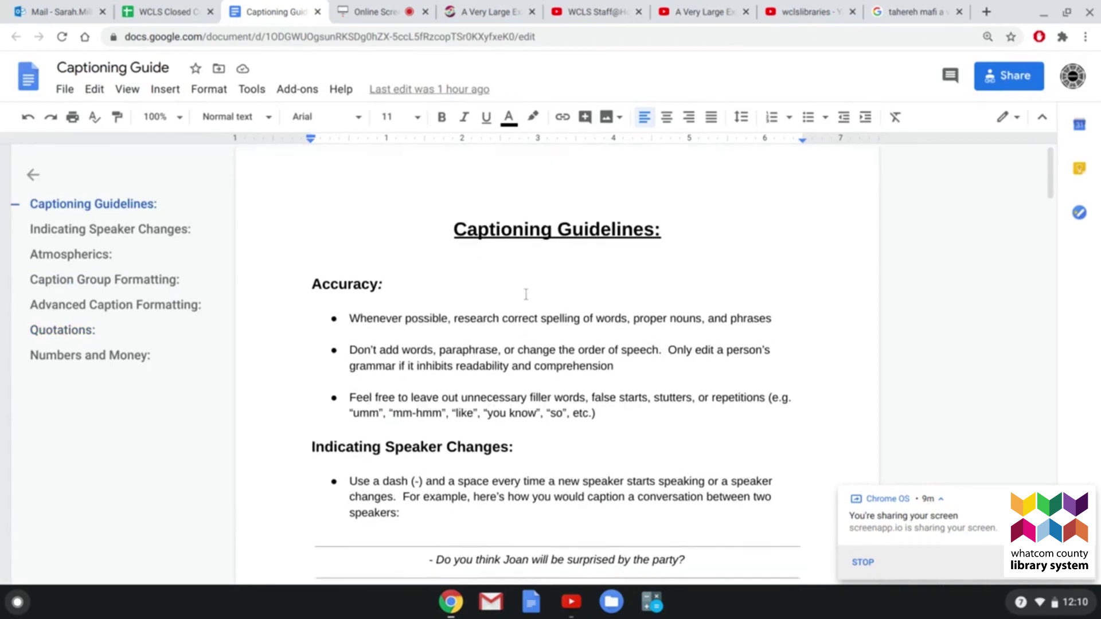
scroll(526, 294, "up", 2)
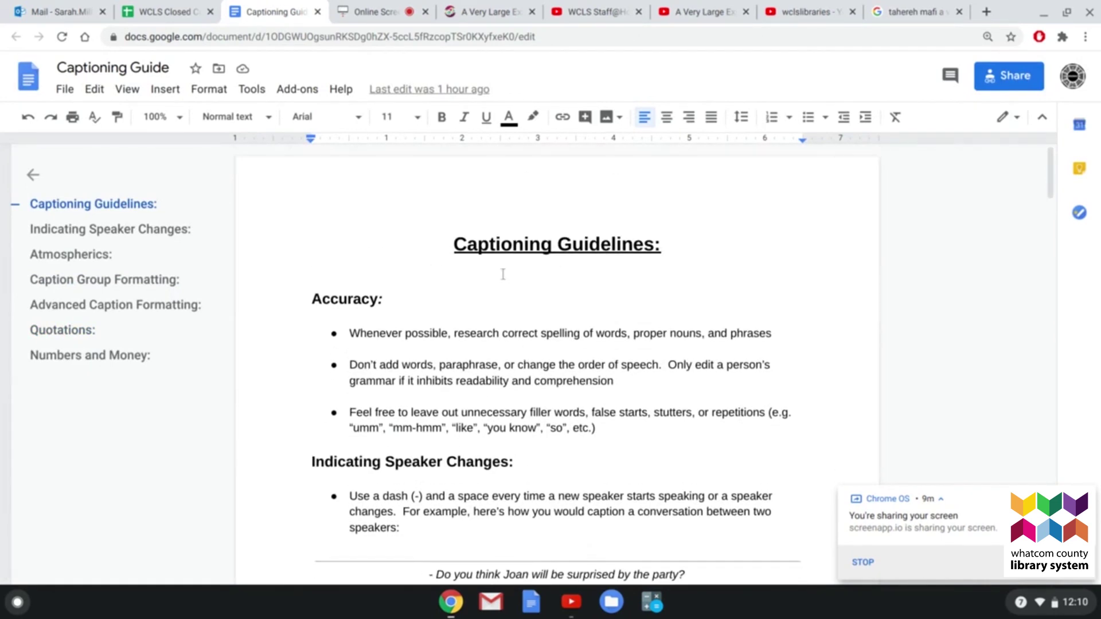
scroll(454, 244, "down", 12)
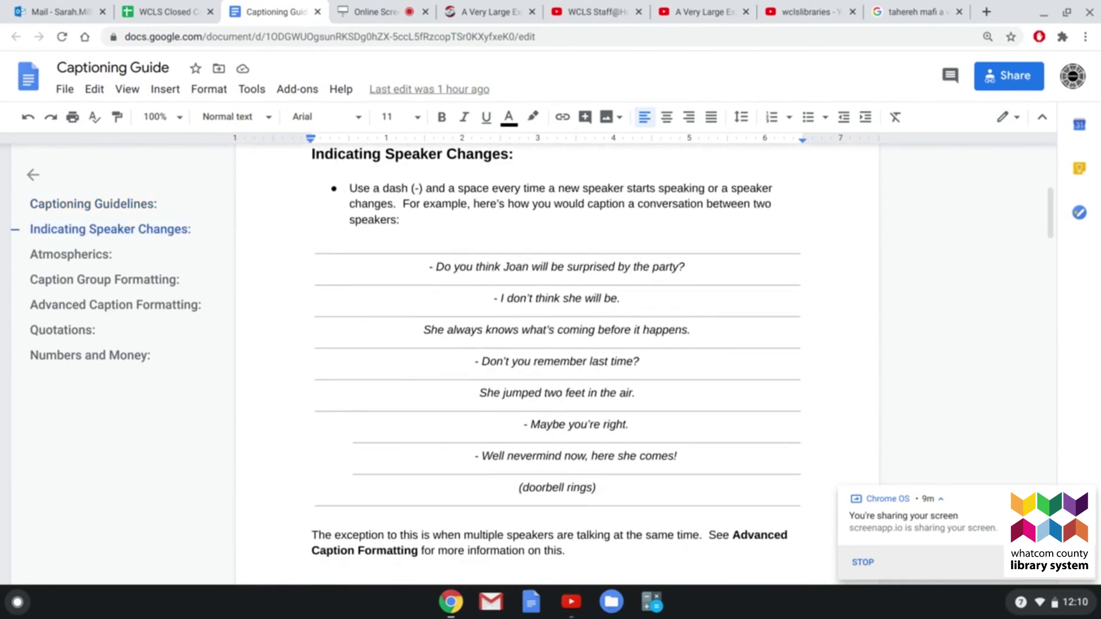
scroll(556, 352, "down", 3)
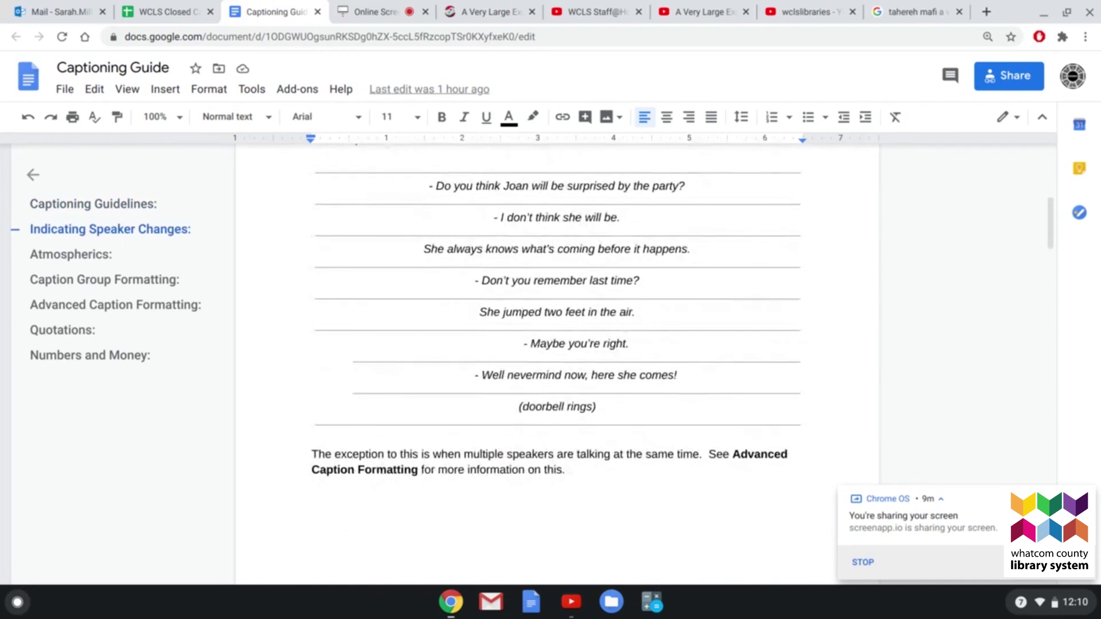
scroll(557, 353, "down", 4)
scroll(556, 353, "down", 6)
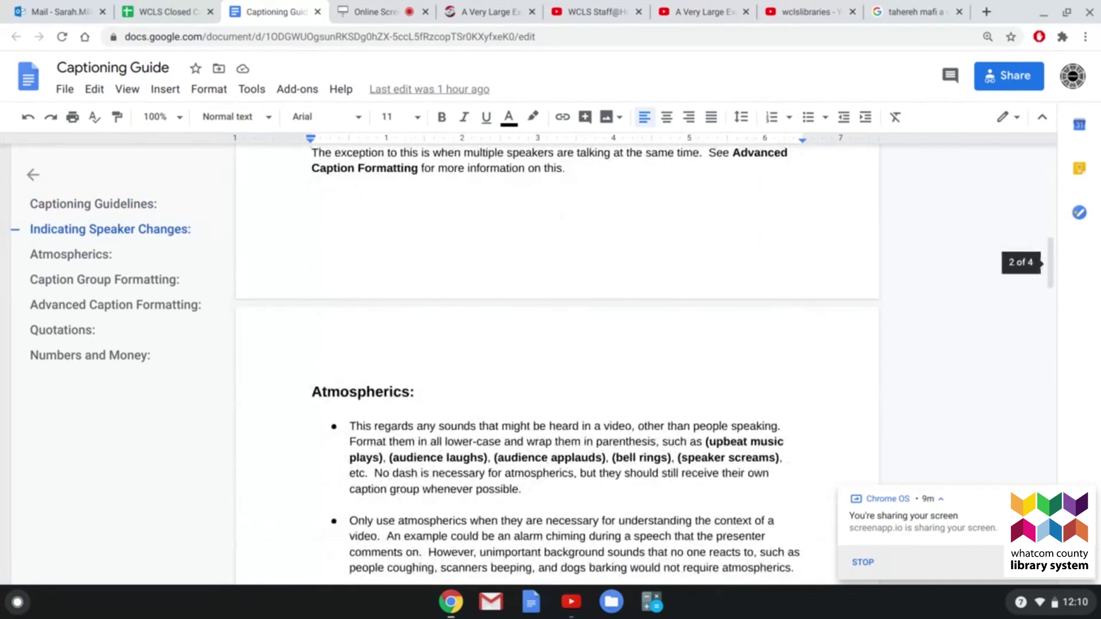
scroll(557, 352, "up", 15)
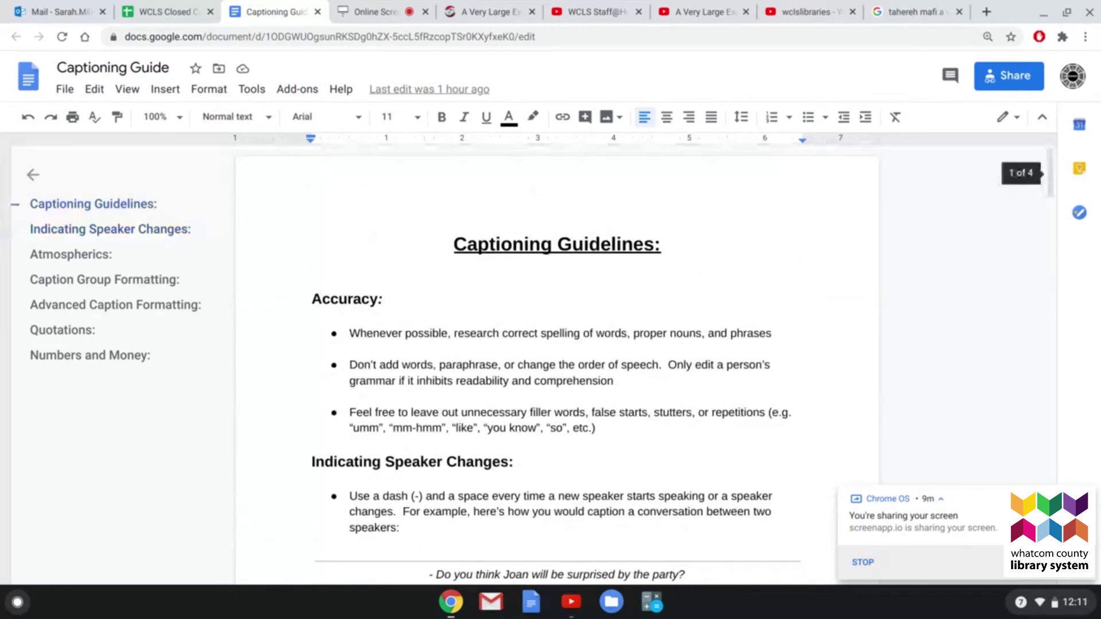
Switch to the wclslibraries YouTube channel and look through its uploaded videos for closed-caption labels.
left_click(813, 4)
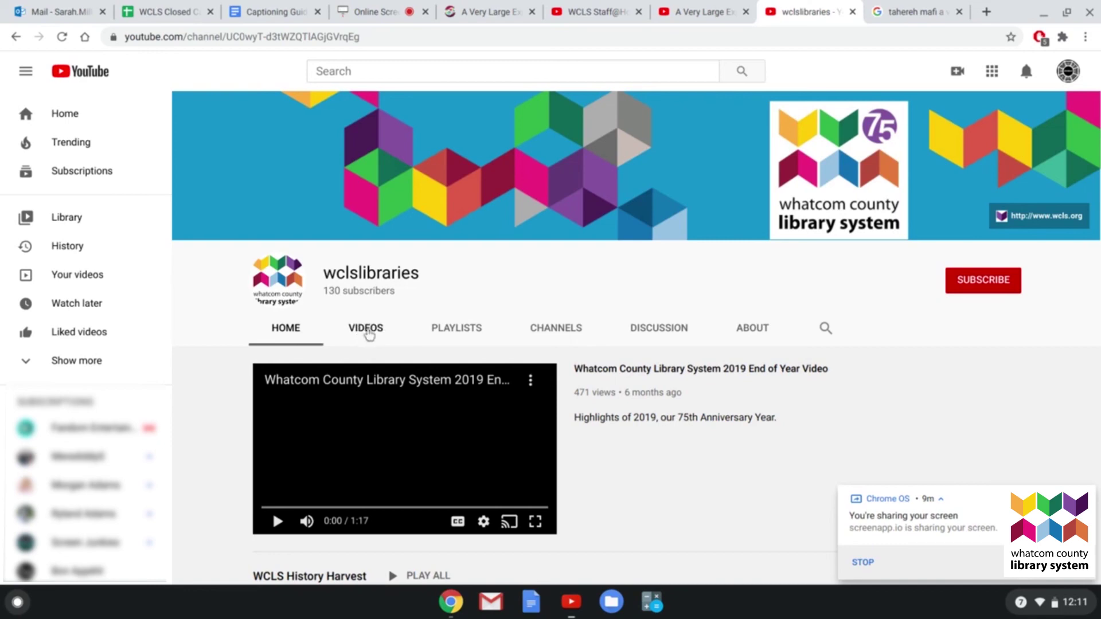
left_click(374, 332)
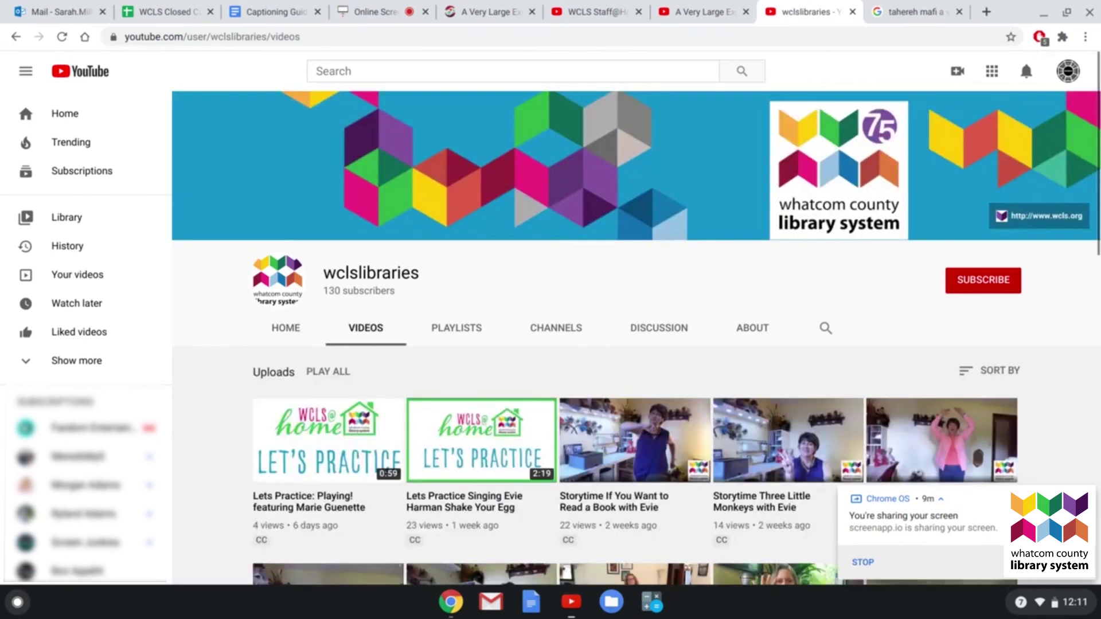
scroll(571, 236, "down", 4)
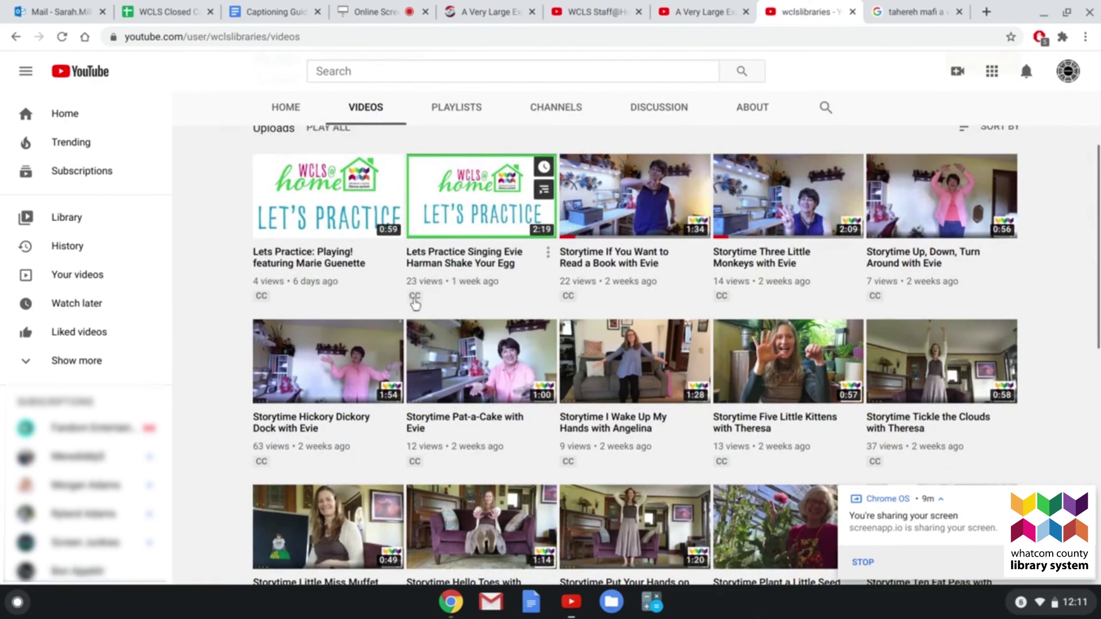
scroll(570, 297, "down", 1)
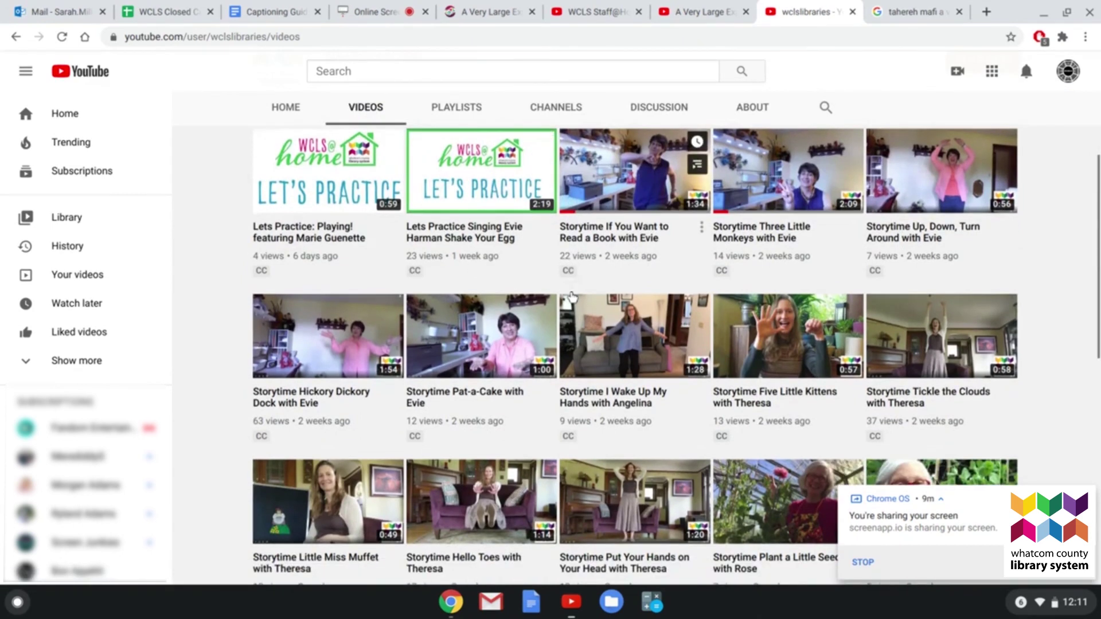
scroll(631, 258, "down", 2)
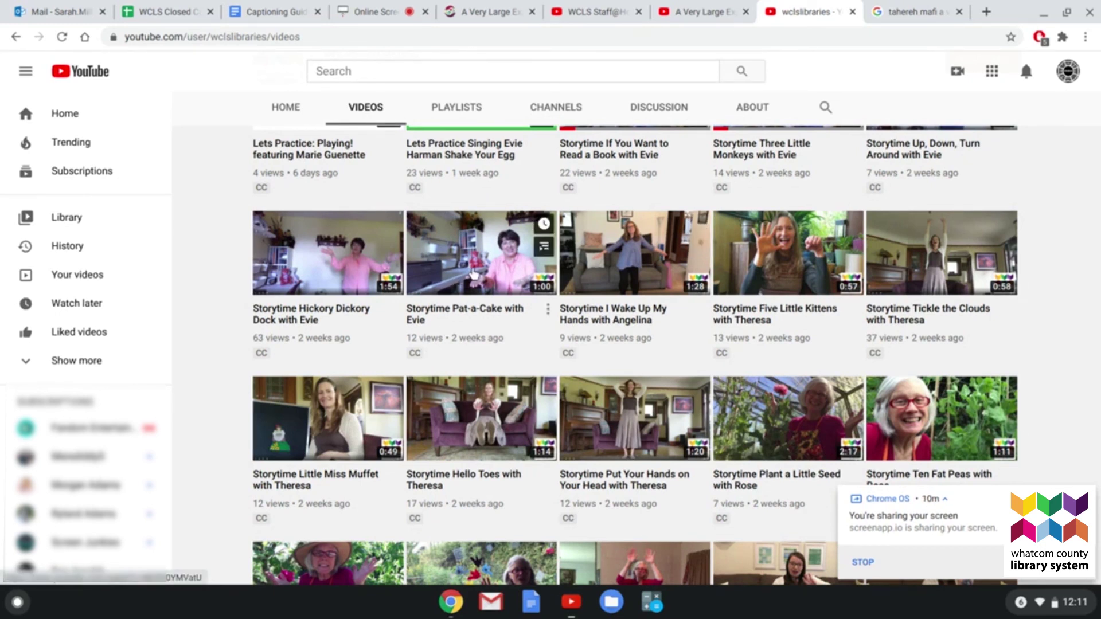
scroll(474, 274, "down", 1)
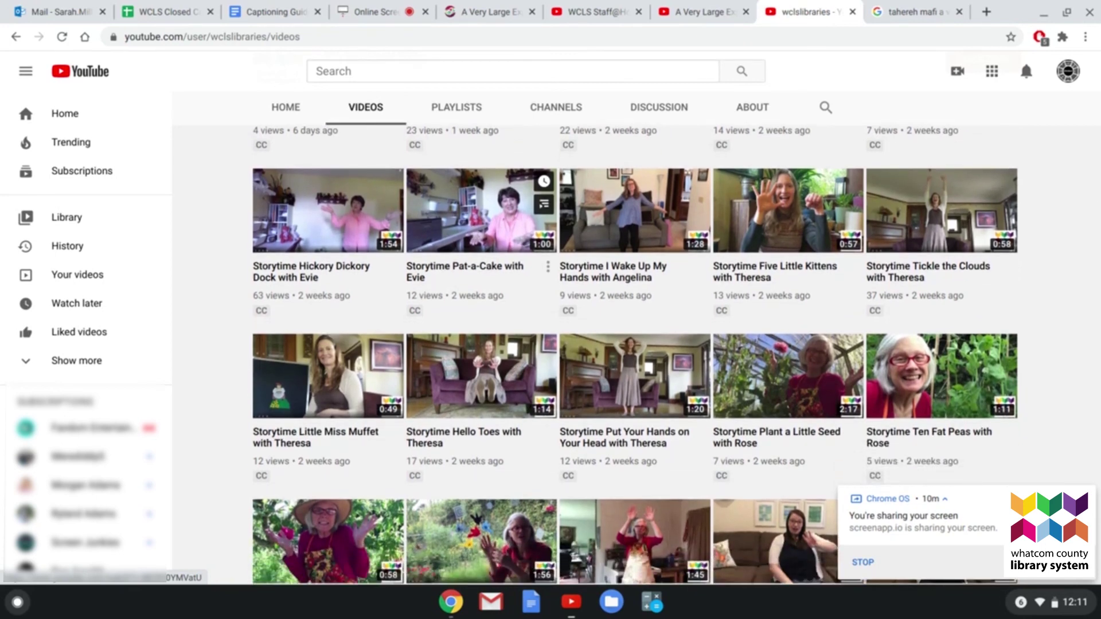
scroll(474, 274, "down", 1)
scroll(473, 275, "down", 3)
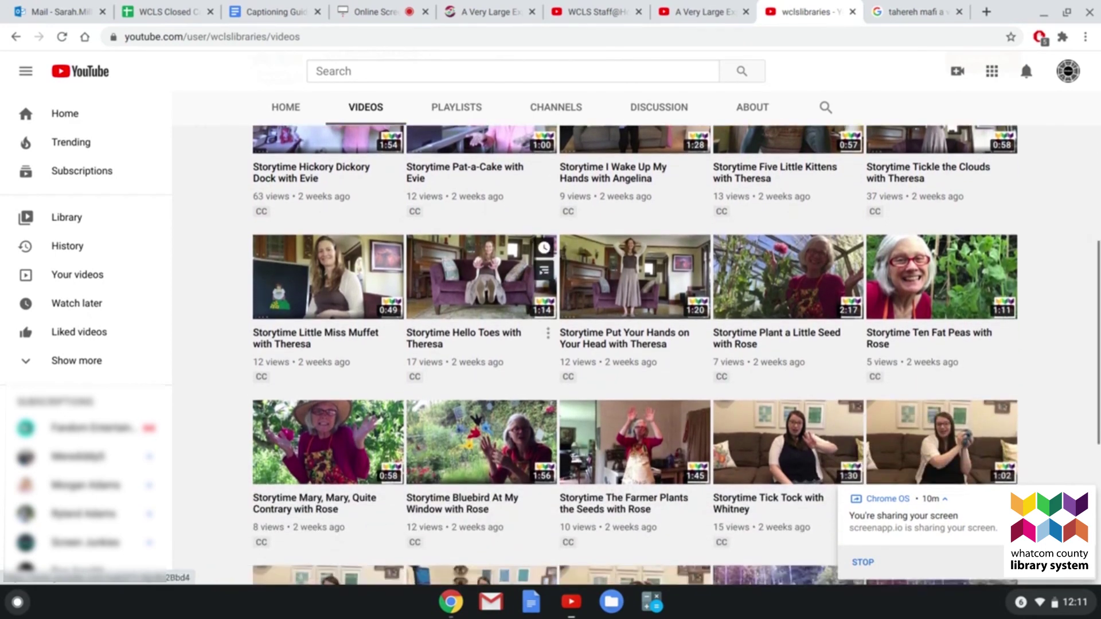
scroll(474, 274, "down", 3)
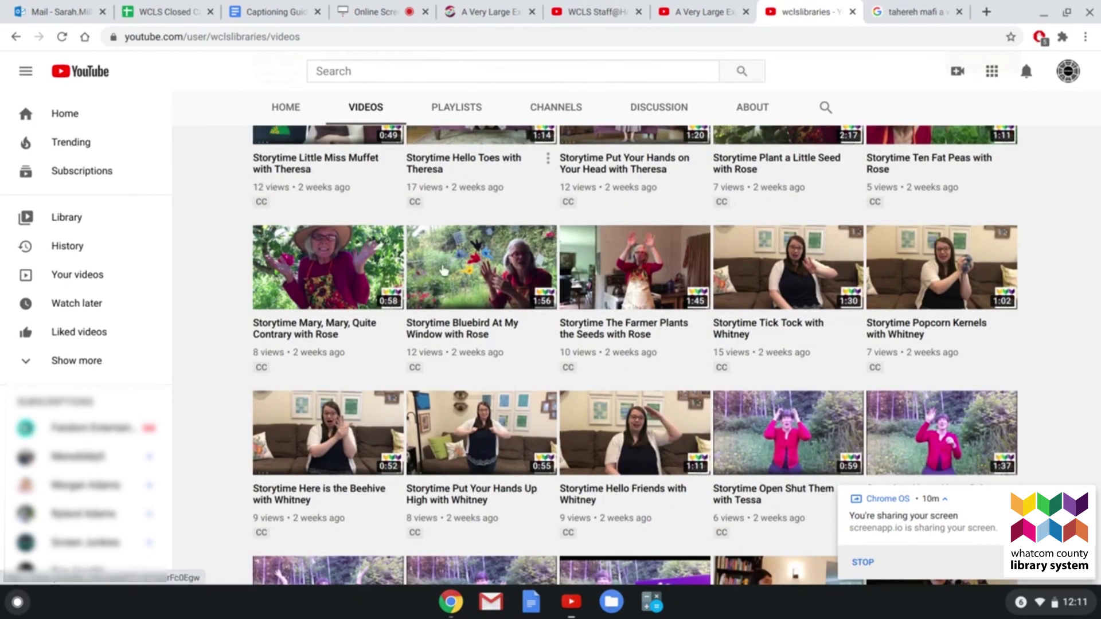
Return to the Amara page for "A Very Large Expanse of Sea" and view the video with its completed subtitles.
left_click(504, 8)
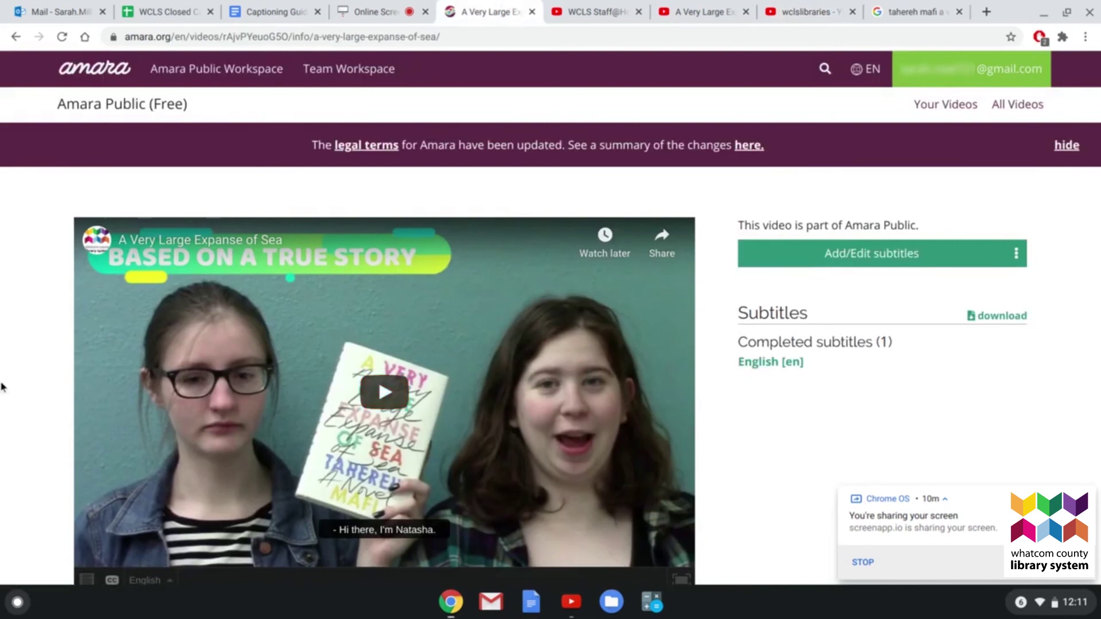
scroll(20, 220, "down", 1)
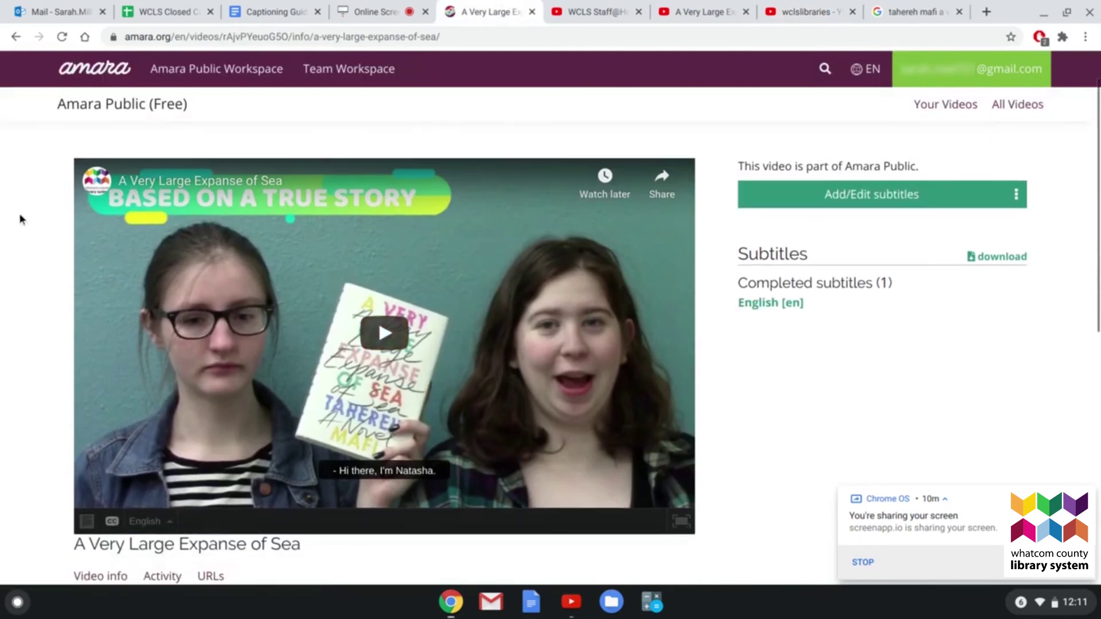